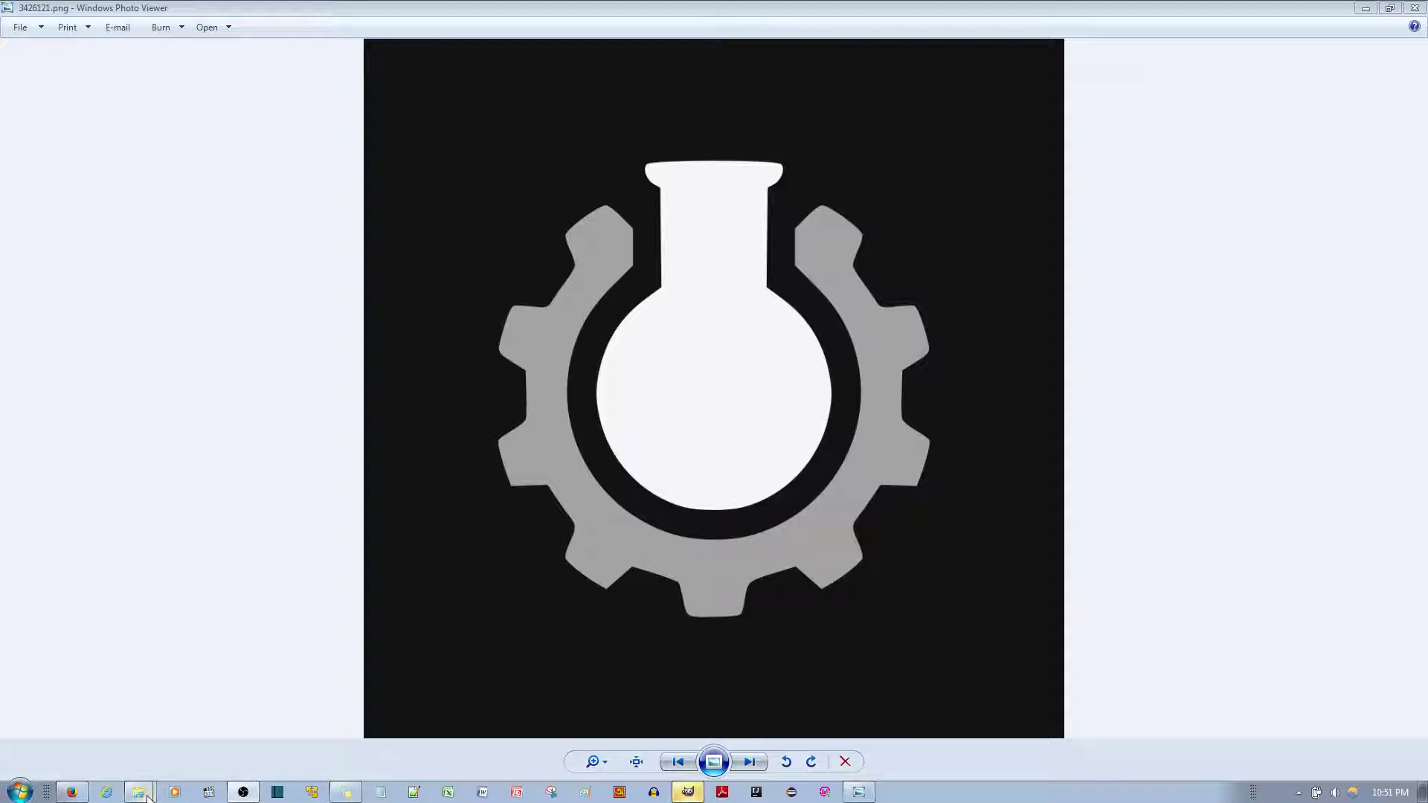
Preview the animations Earl_Grey3_V4.gif and Lof6060.gif from the workshop folder as references.
mouse_move(148, 795)
click(146, 764)
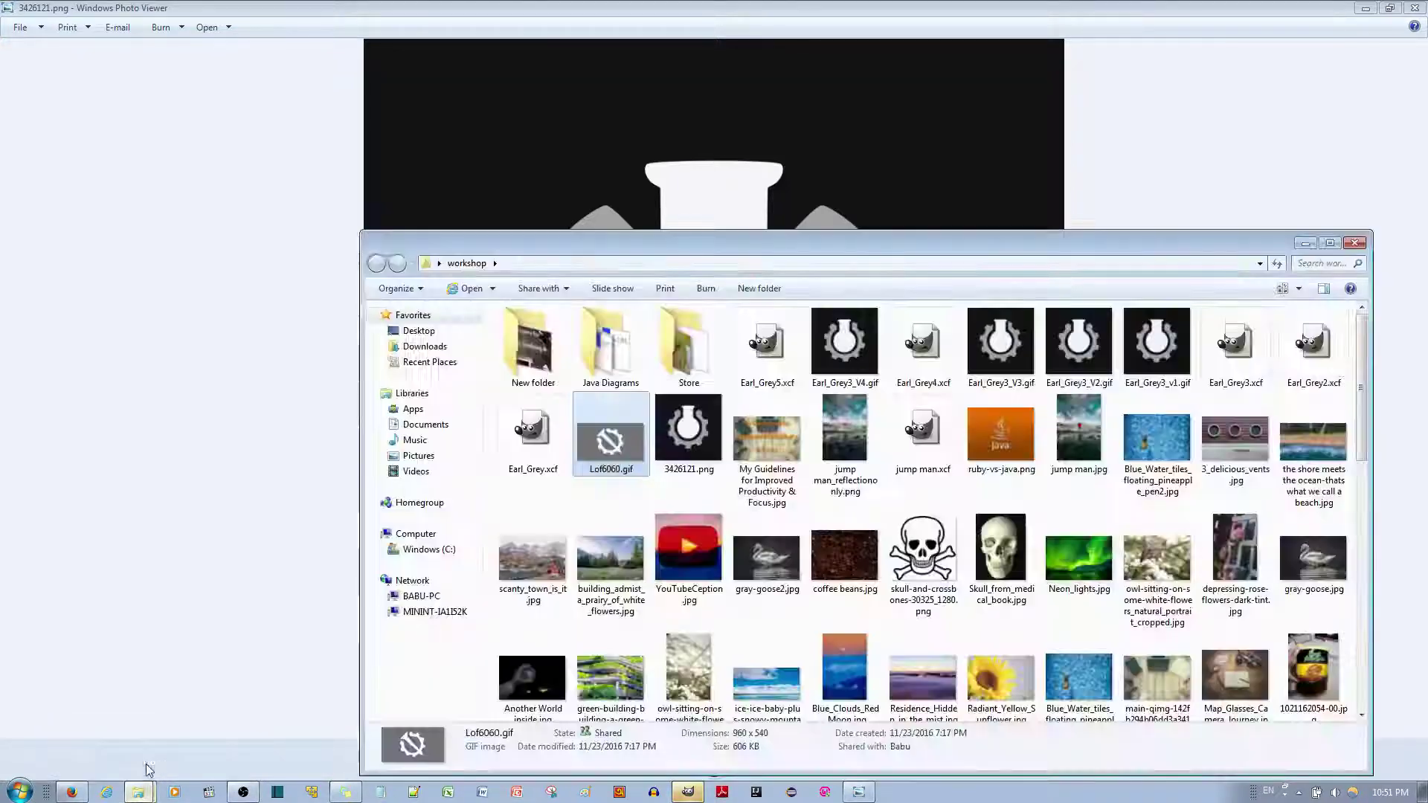
double_click(855, 372)
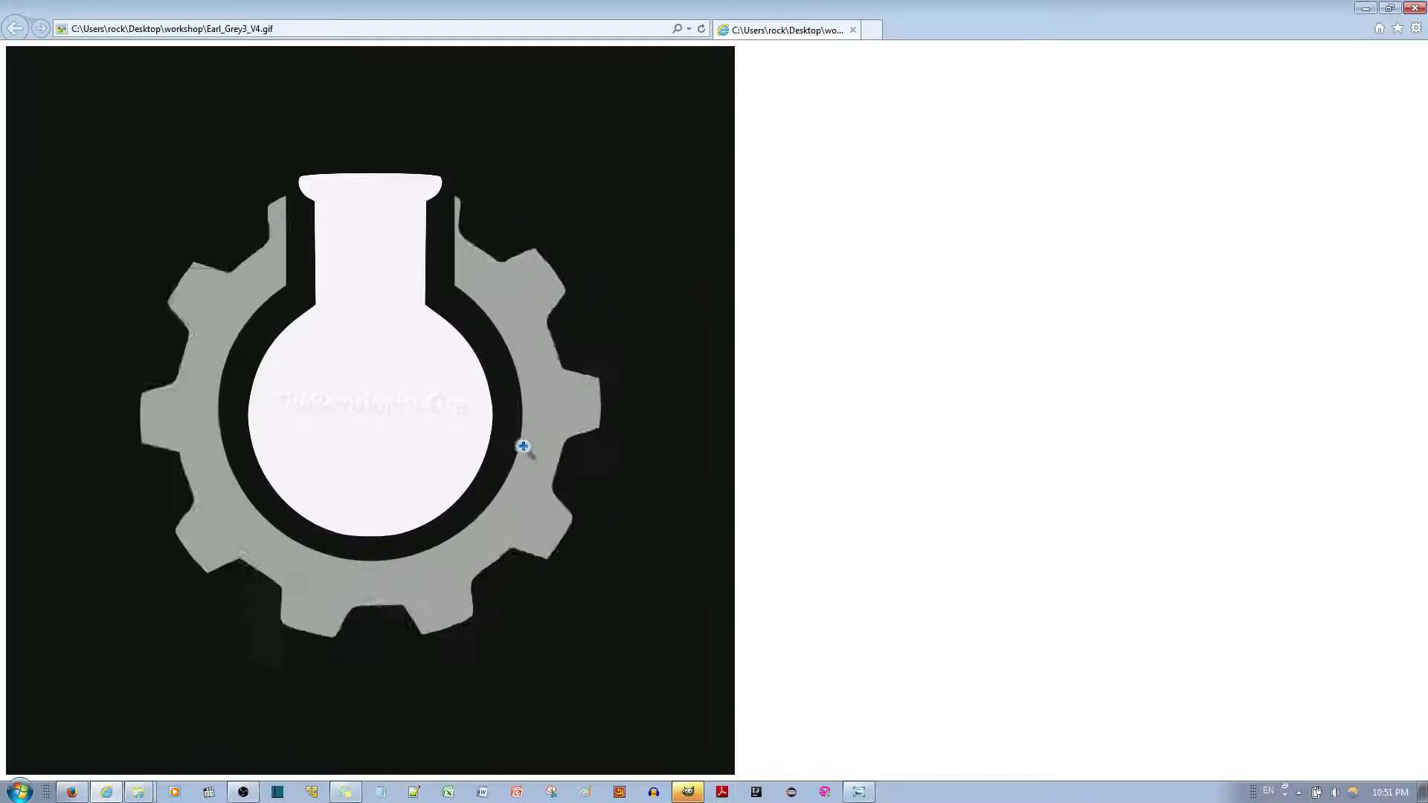
click(1417, 8)
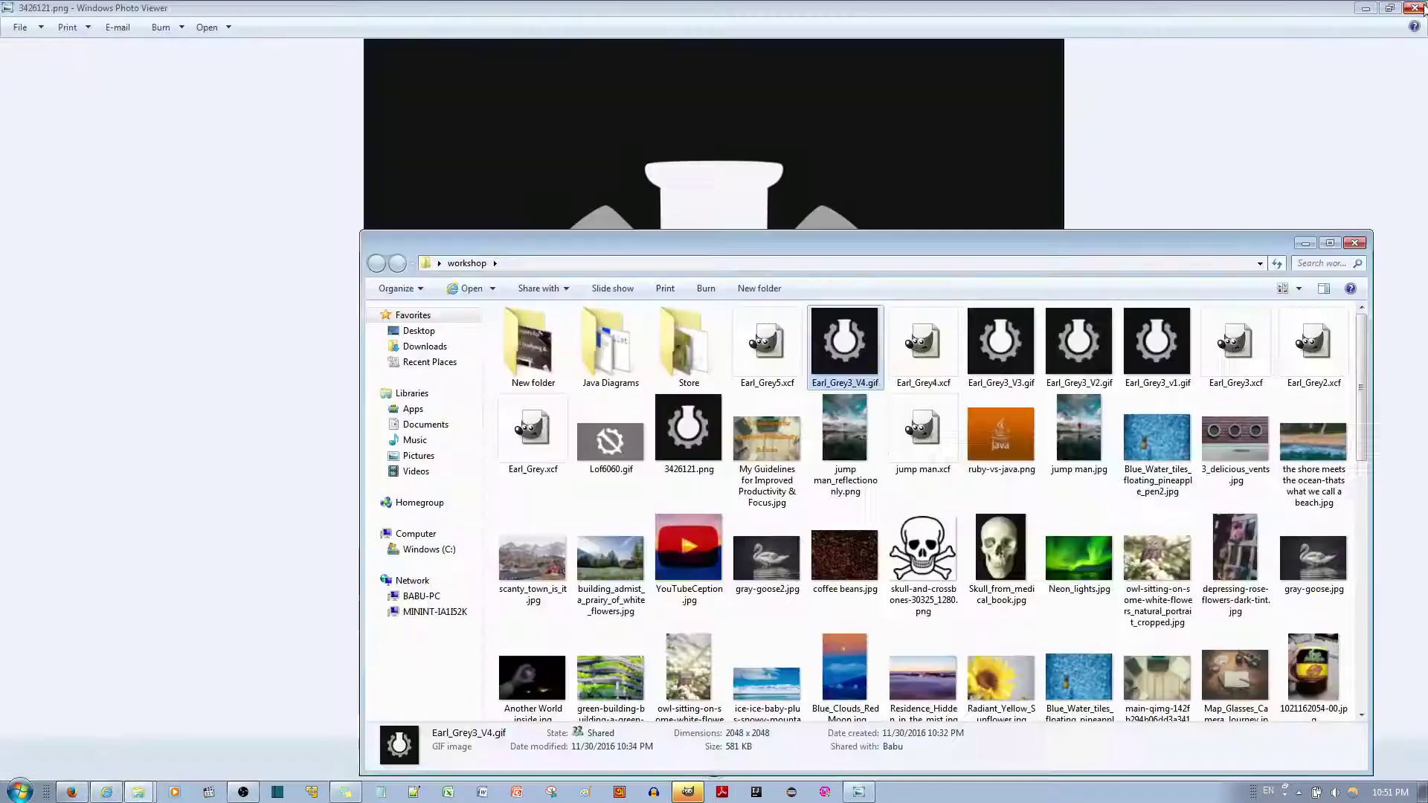
double_click(627, 439)
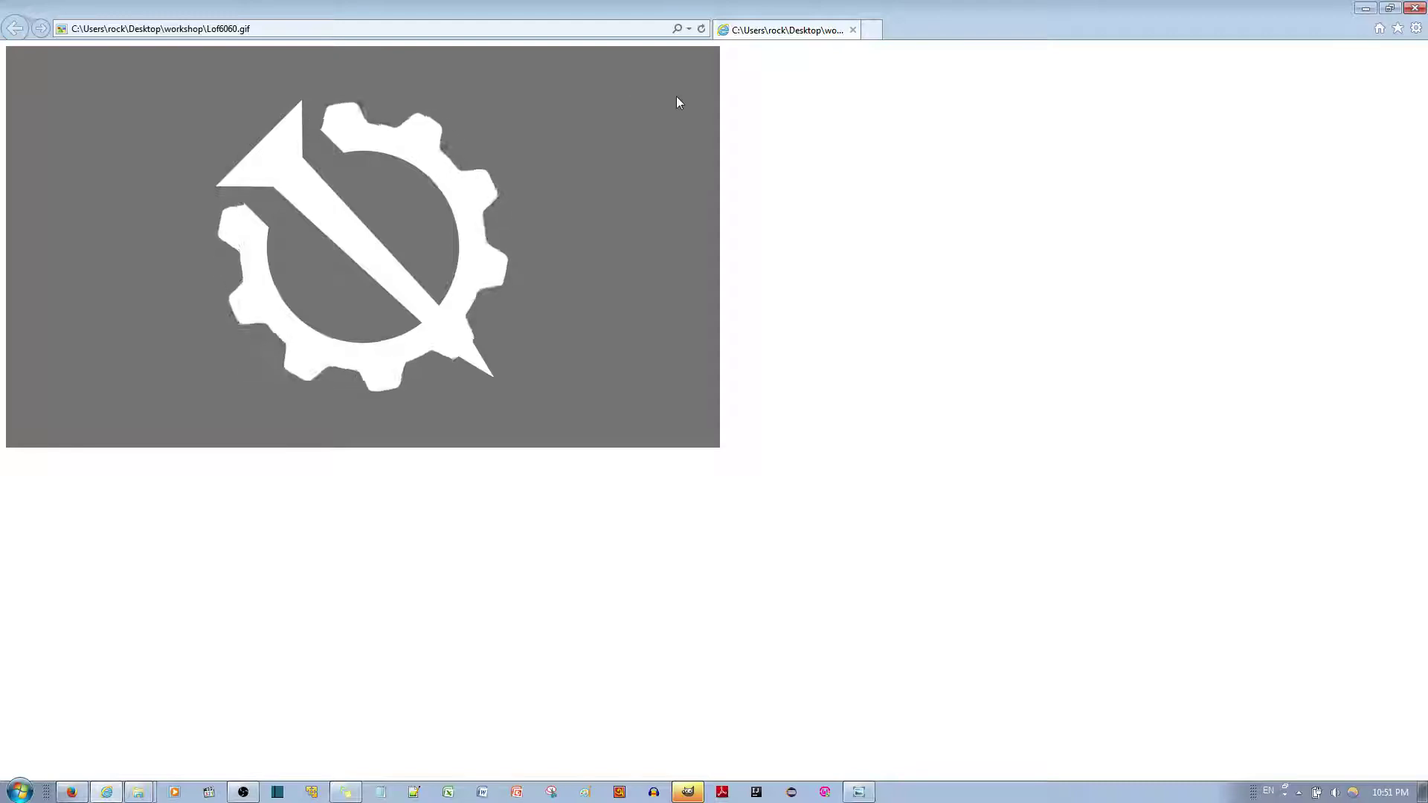
click(1414, 9)
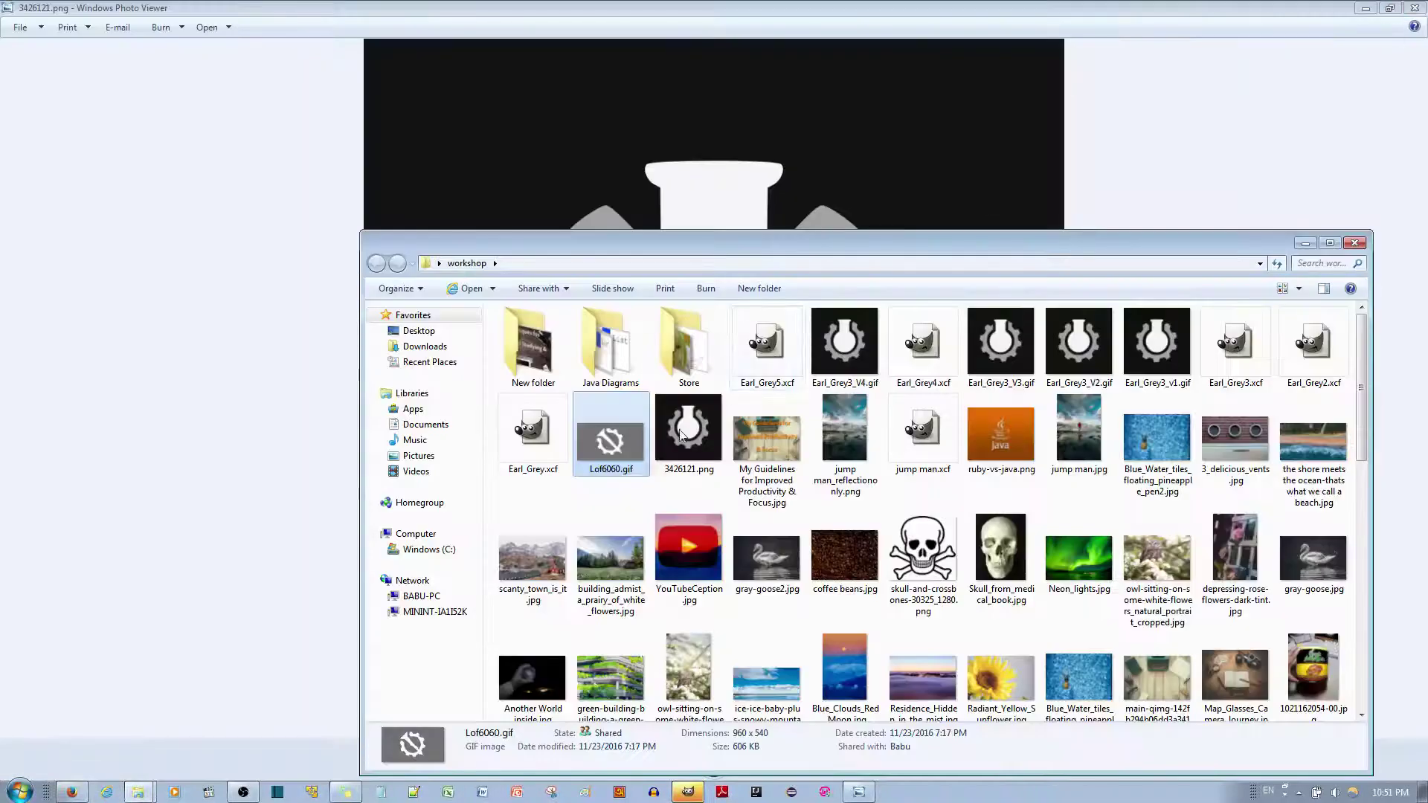
Switch to GIMP and open 3426121.png from the workshop folder as a new image.
click(686, 793)
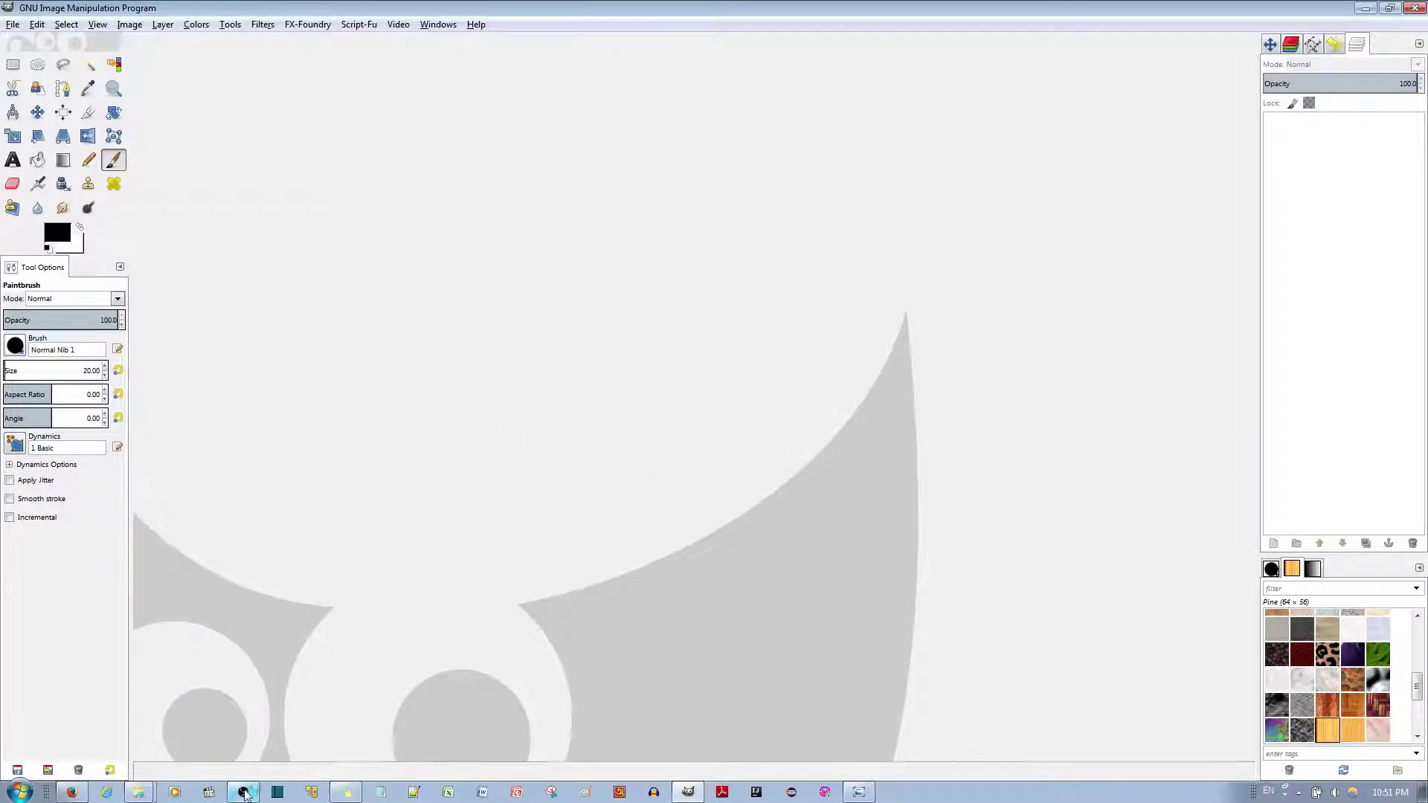
mouse_move(143, 792)
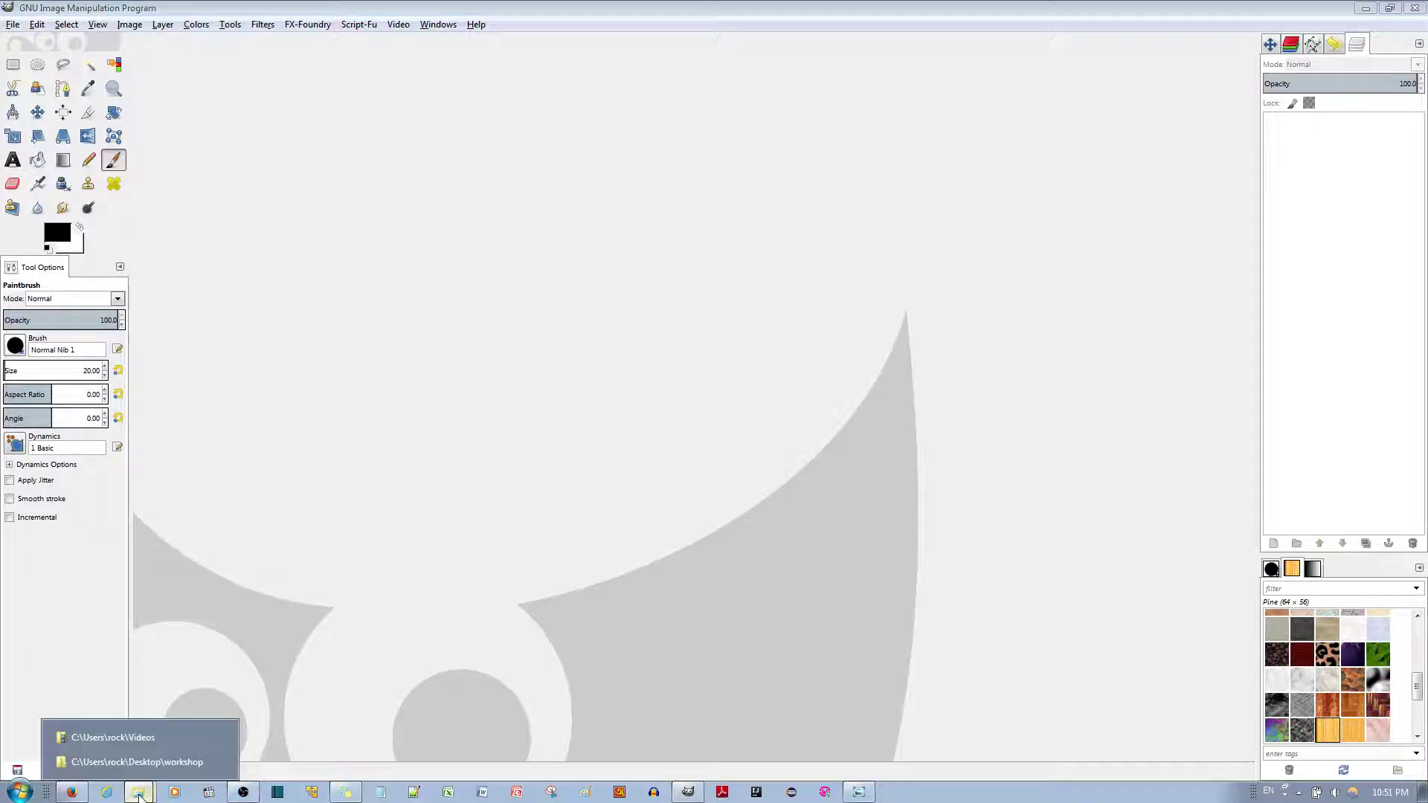
click(176, 742)
double_click(679, 436)
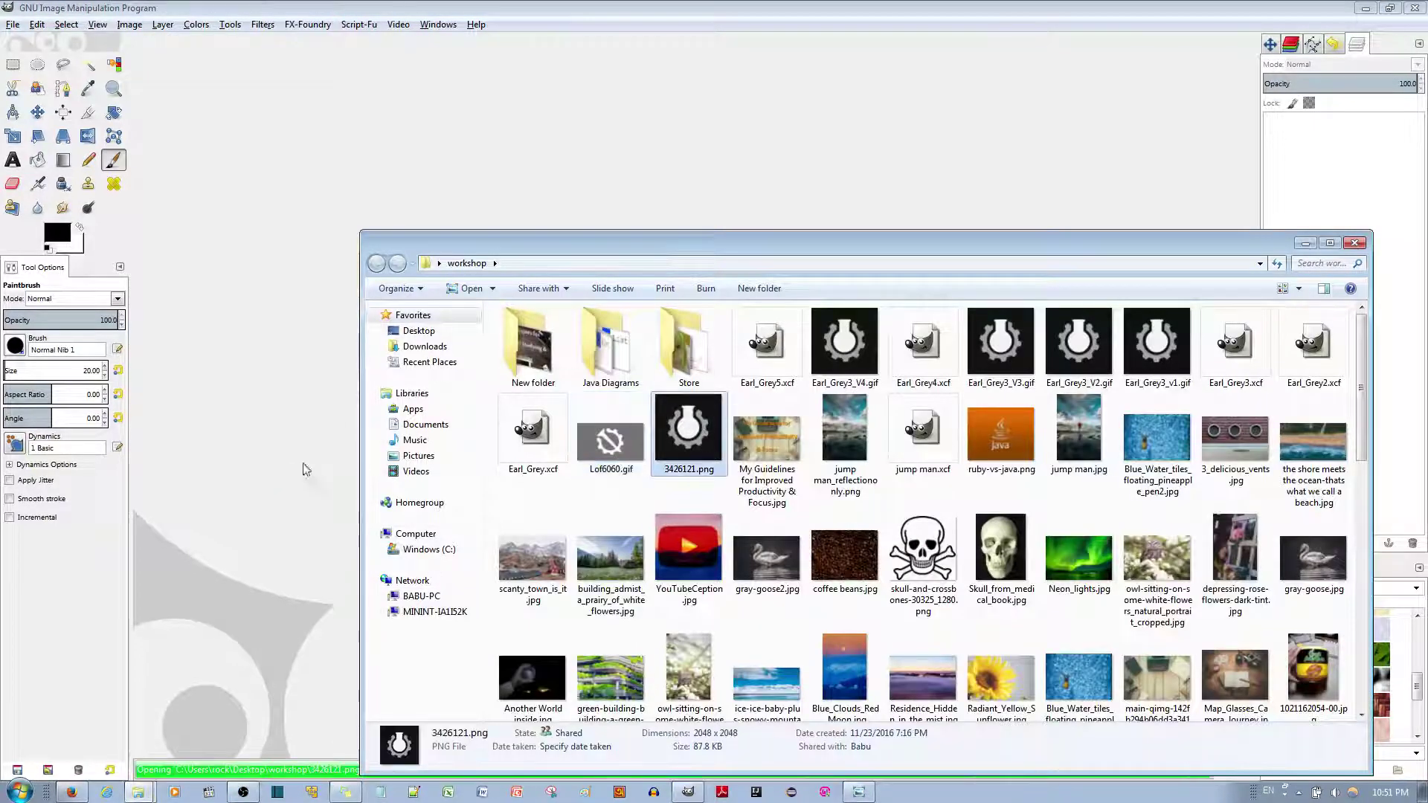
scroll(744, 396, up, 1)
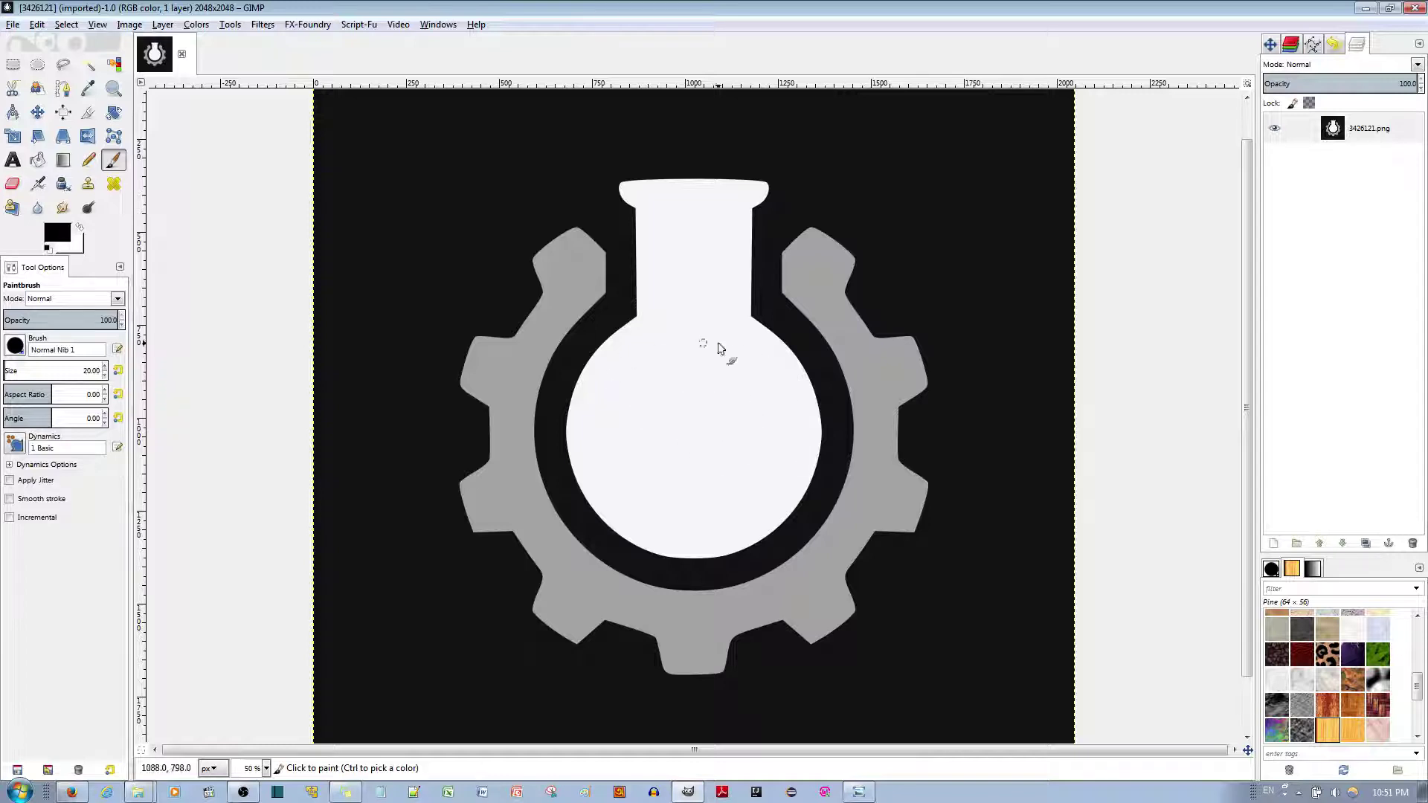
Fuzzy-select the gray gear at threshold 15 and check the selection along its inner edge pixels.
click(88, 64)
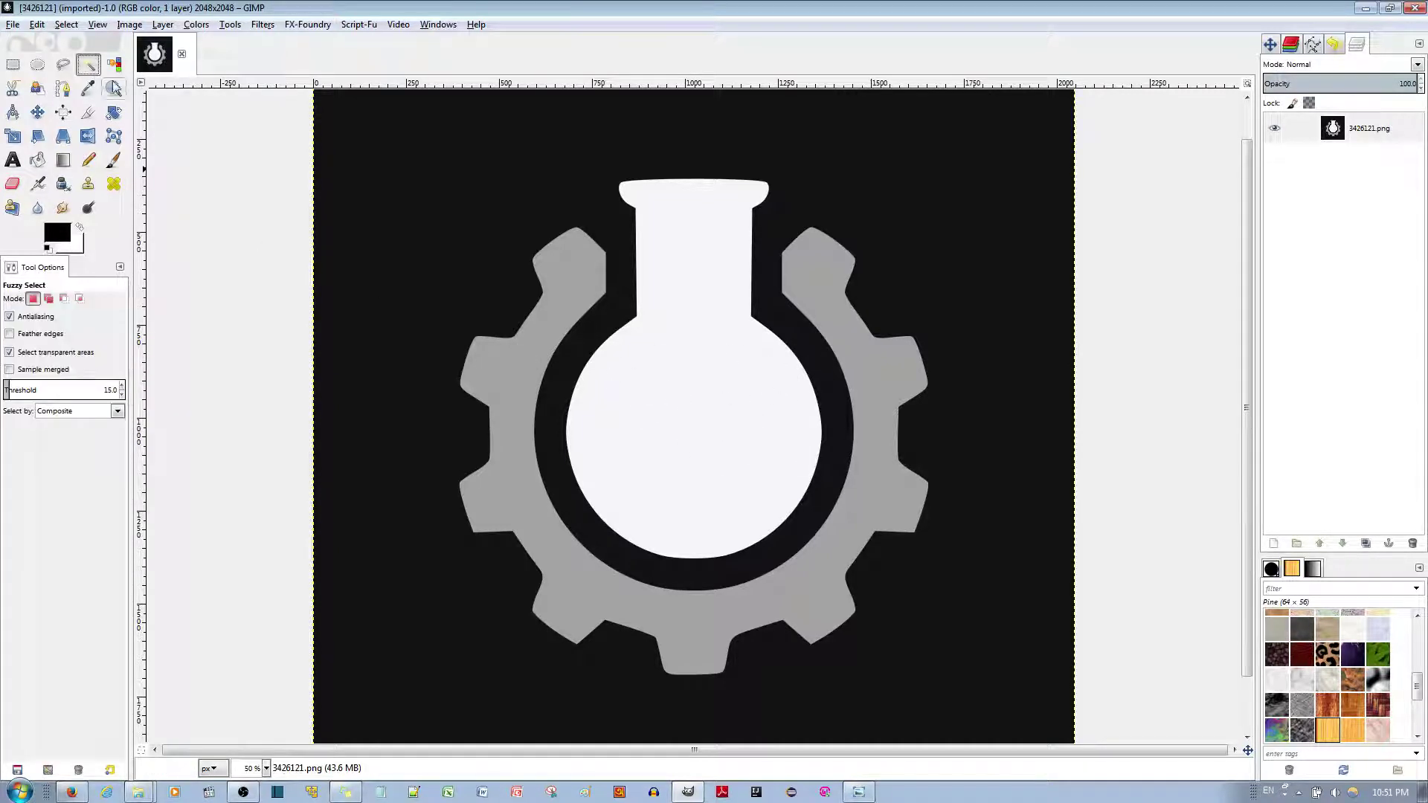
click(528, 352)
scroll(548, 368, up, 2)
scroll(471, 398, up, 7)
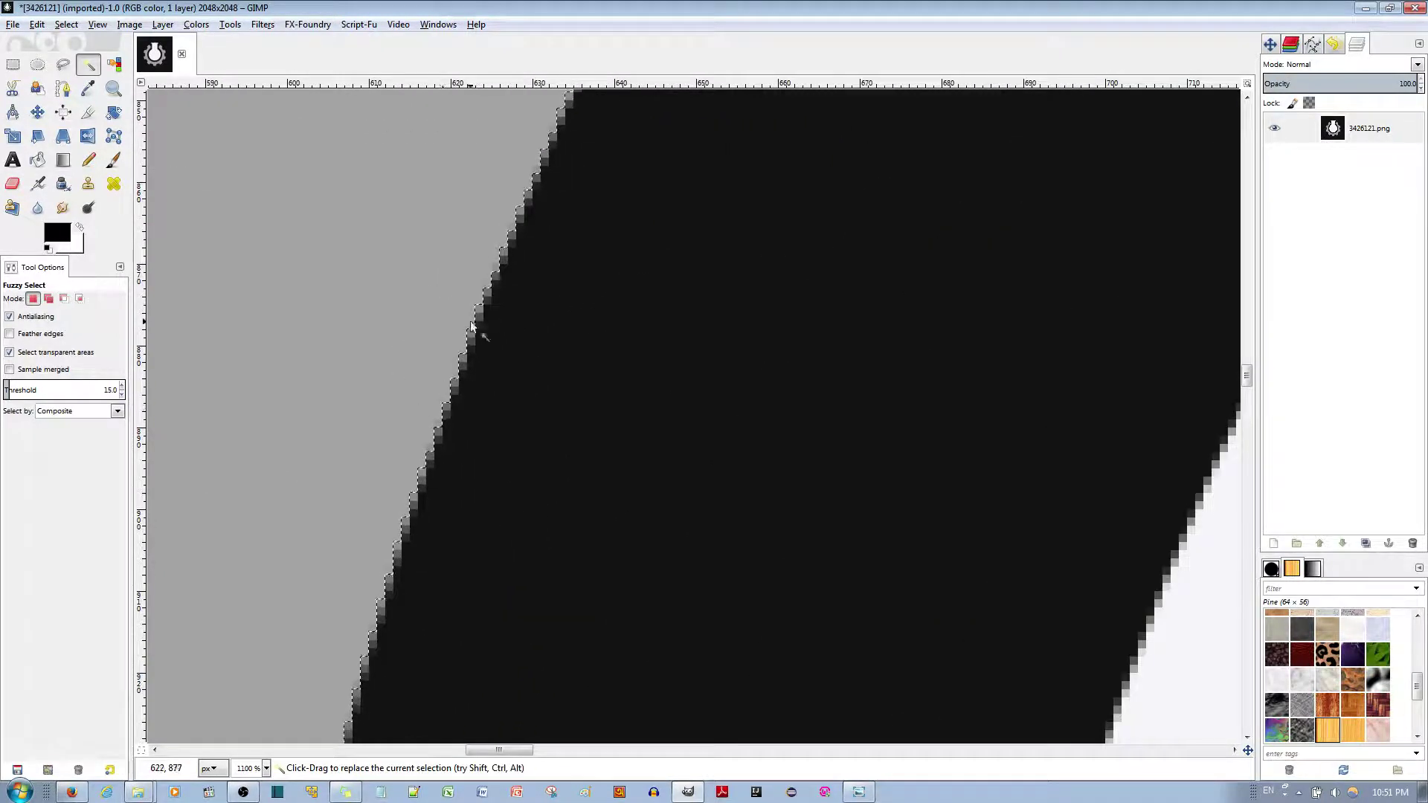
scroll(421, 446, up, 2)
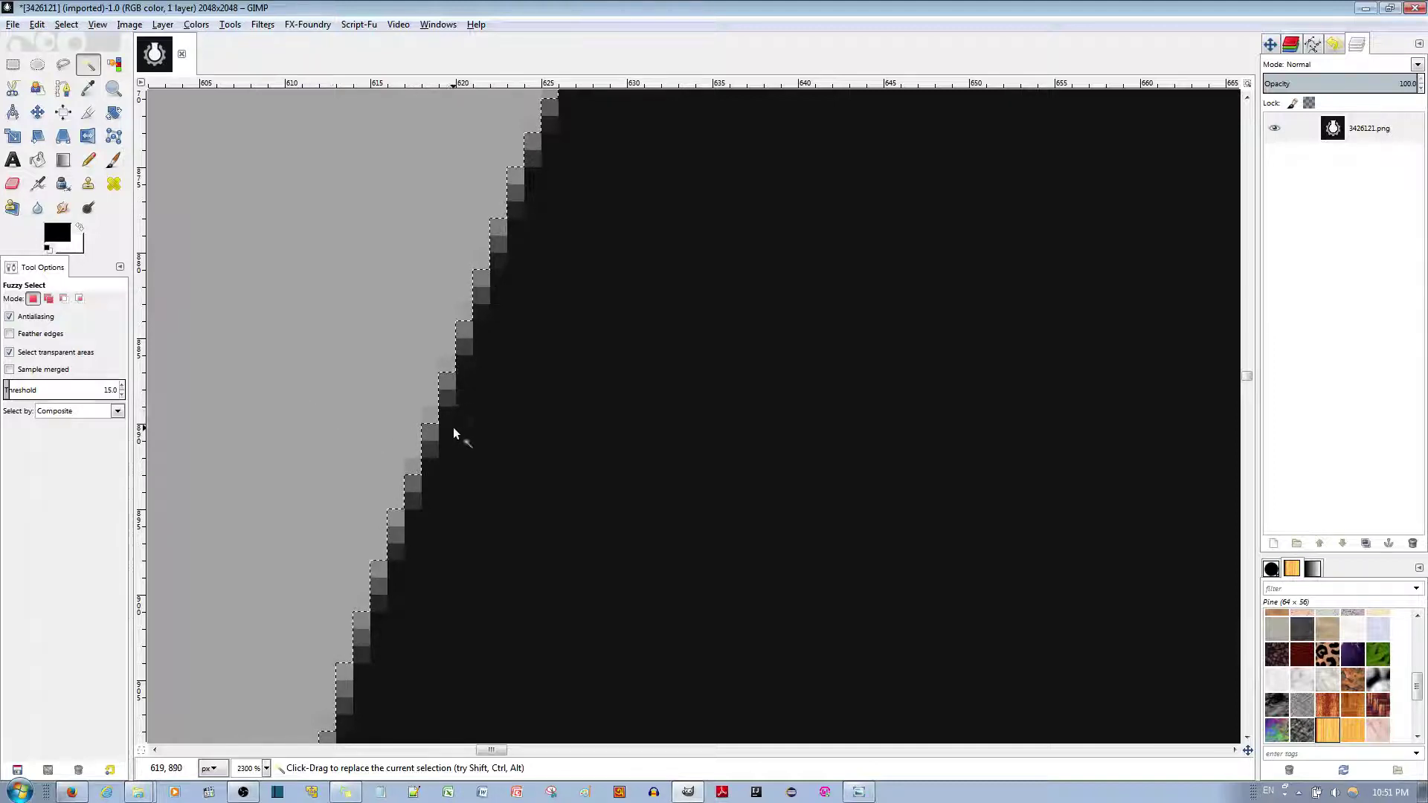
Try reselecting the gray gear with Fuzzy Select thresholds of 95.4 and 120.1.
click(46, 390)
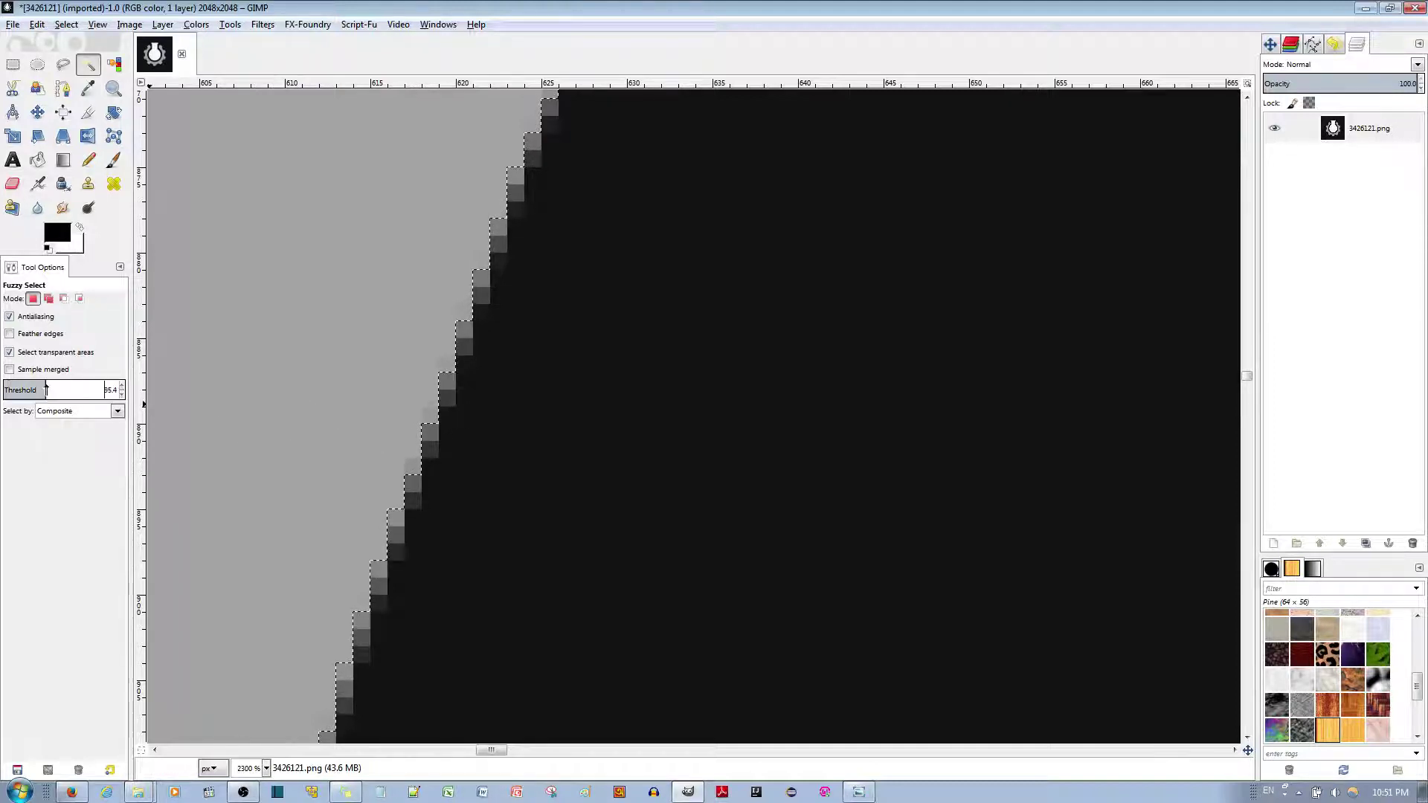
ctrl+click(387, 388)
scroll(387, 386, down, 4)
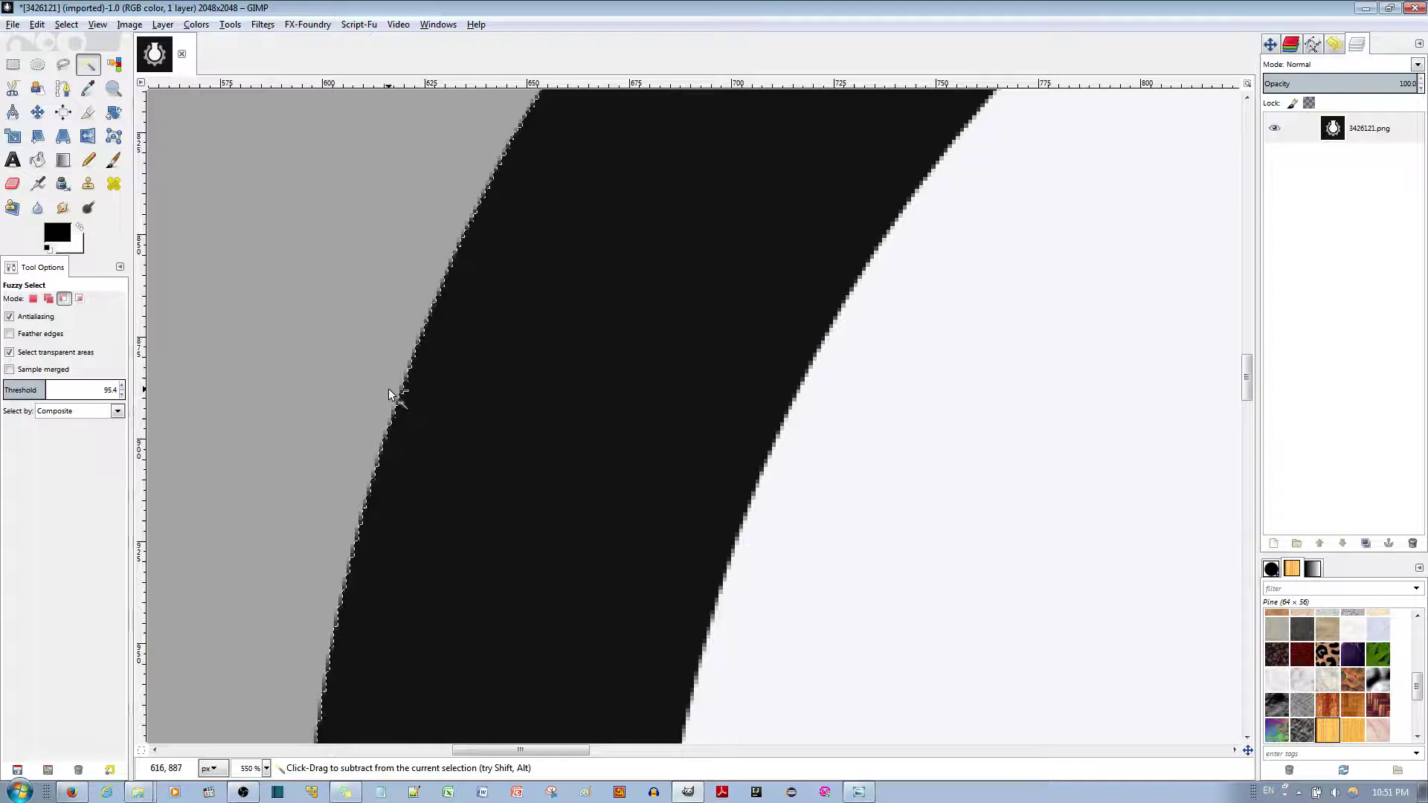
click(56, 389)
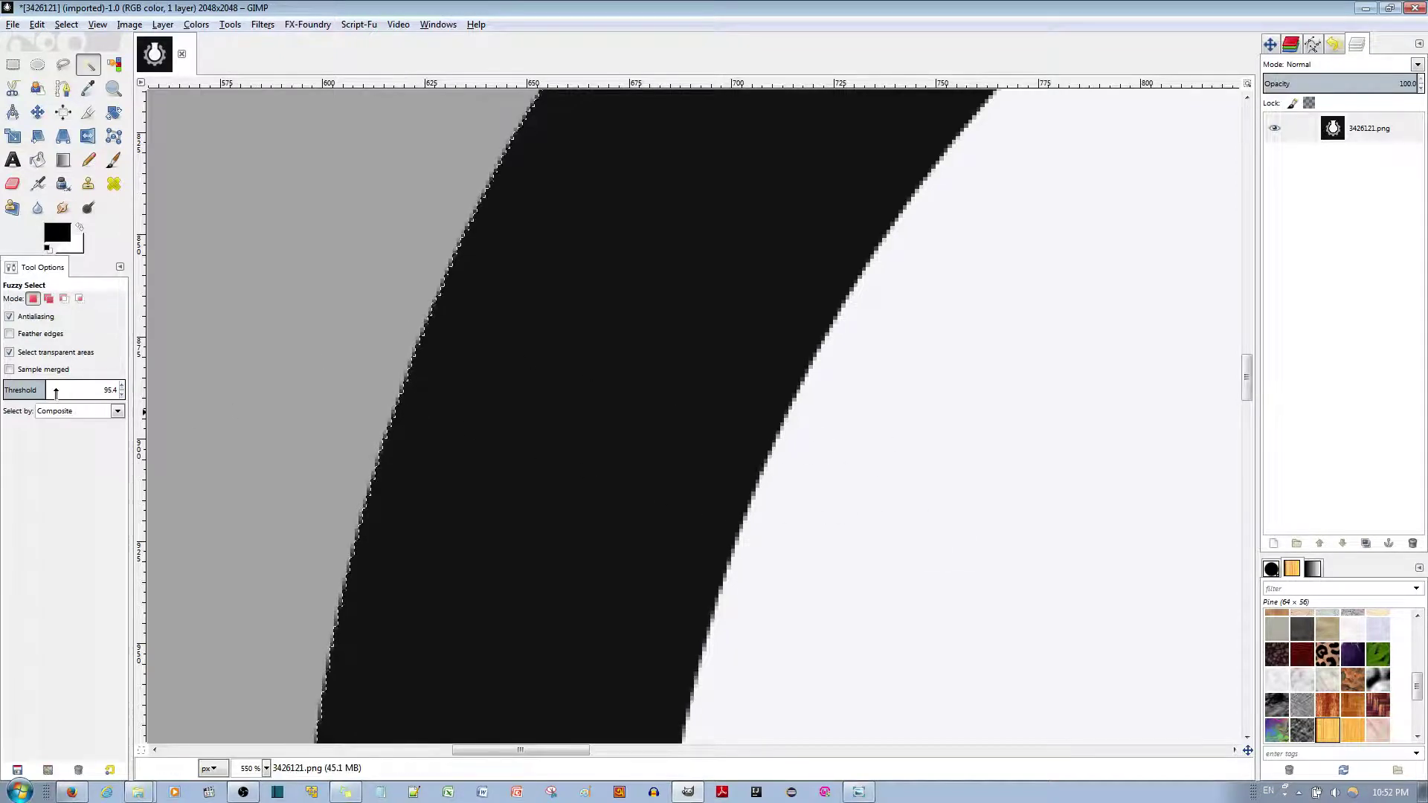
click(277, 348)
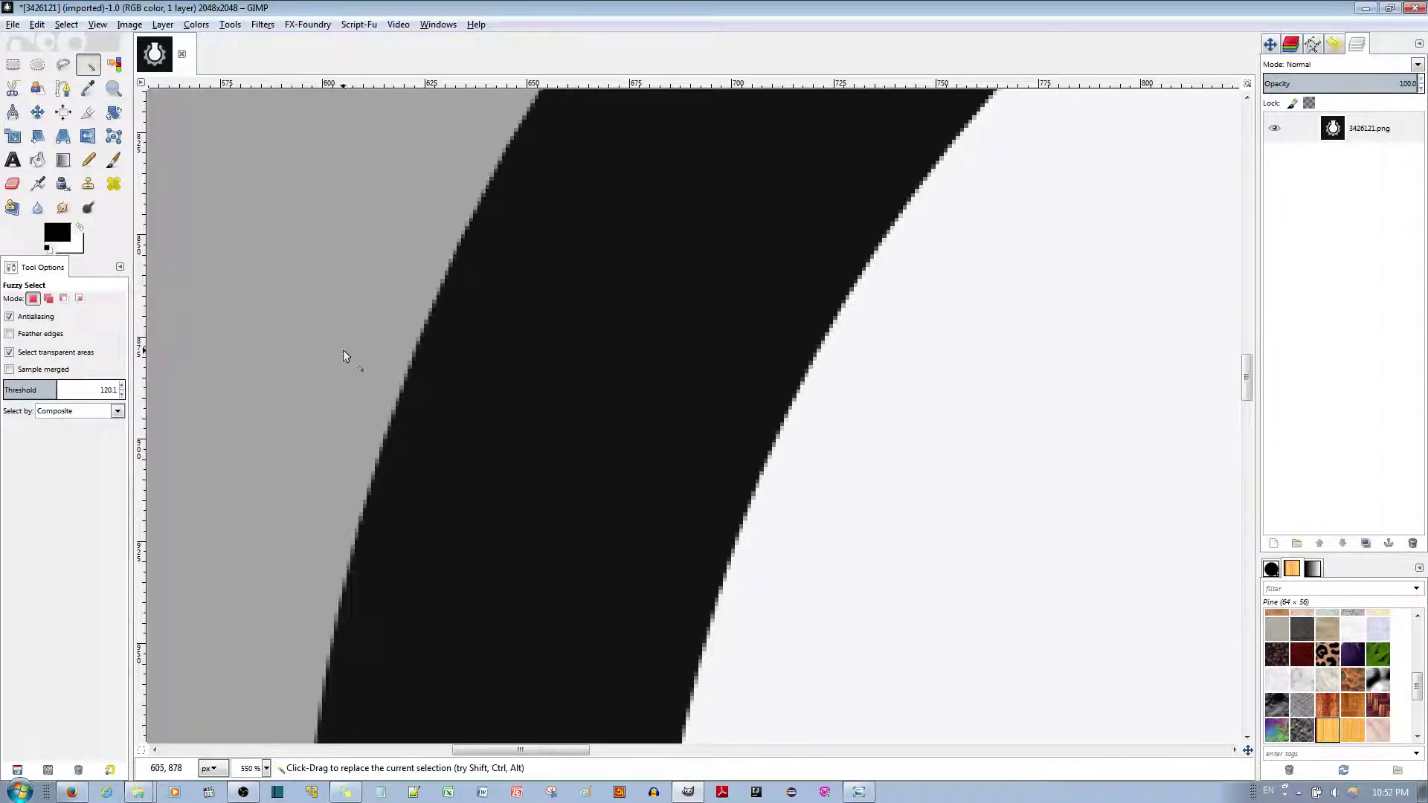
scroll(570, 367, down, 7)
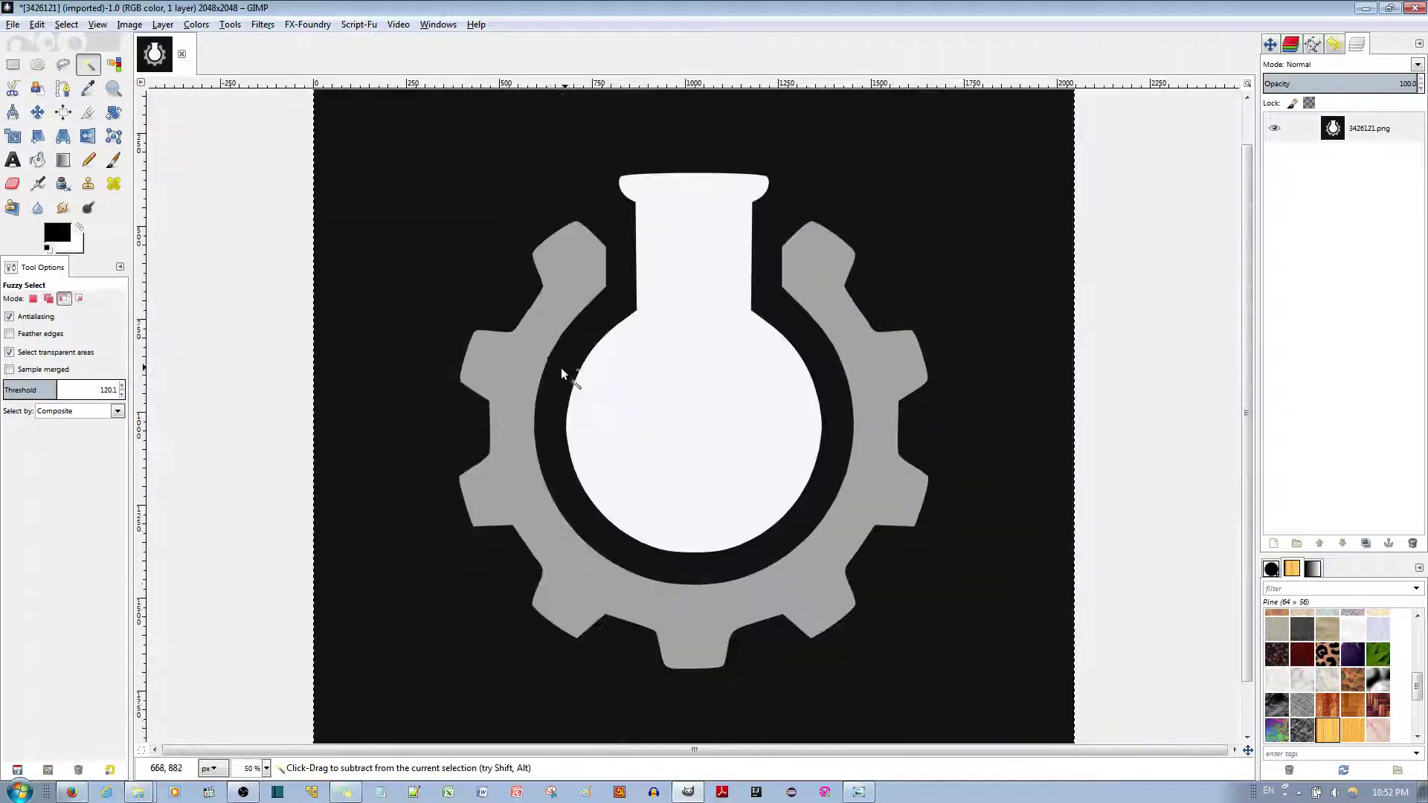
Reselect the gray gear with a Fuzzy Select threshold of 83.9 so its blended edge pixels are included.
scroll(558, 365, up, 5)
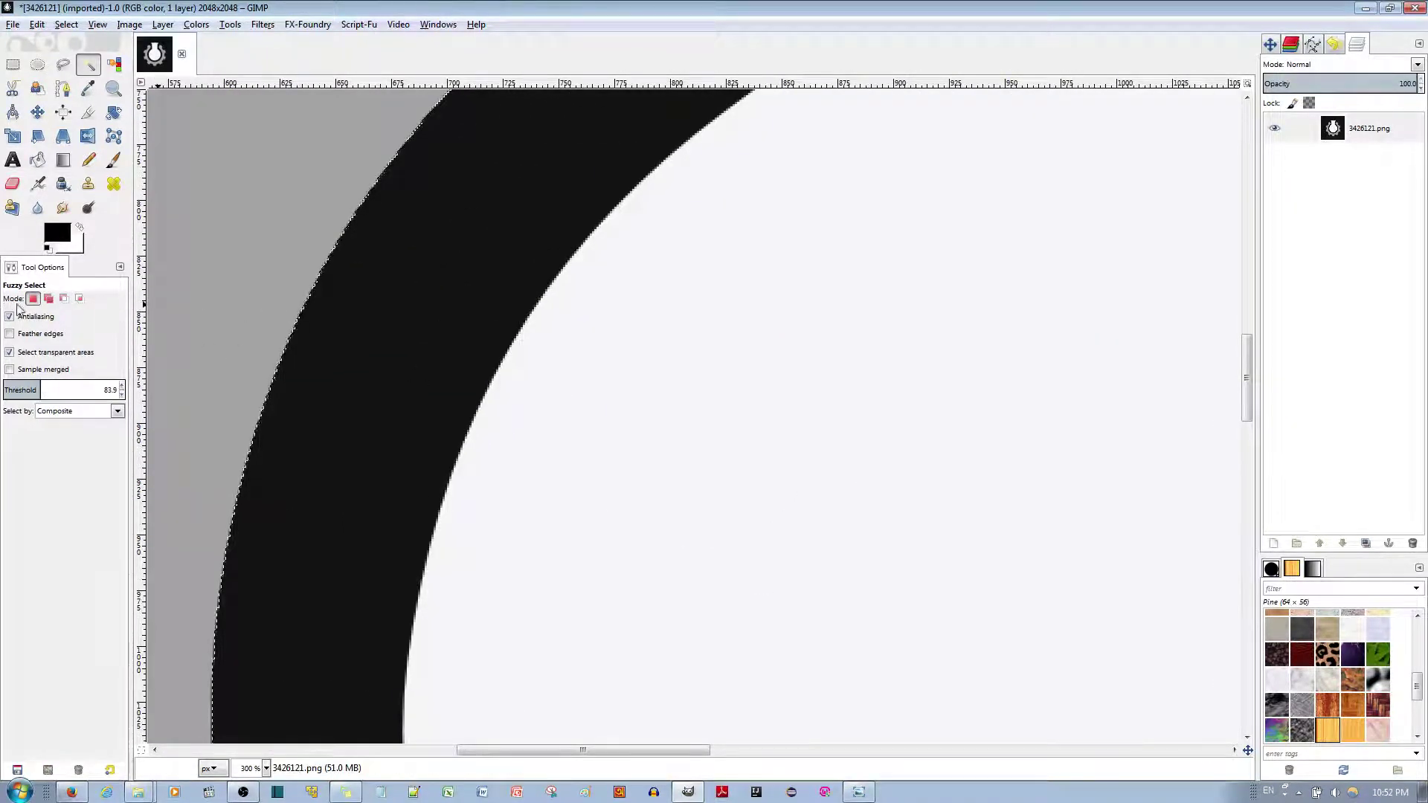
scroll(244, 303, up, 6)
scroll(382, 314, up, 2)
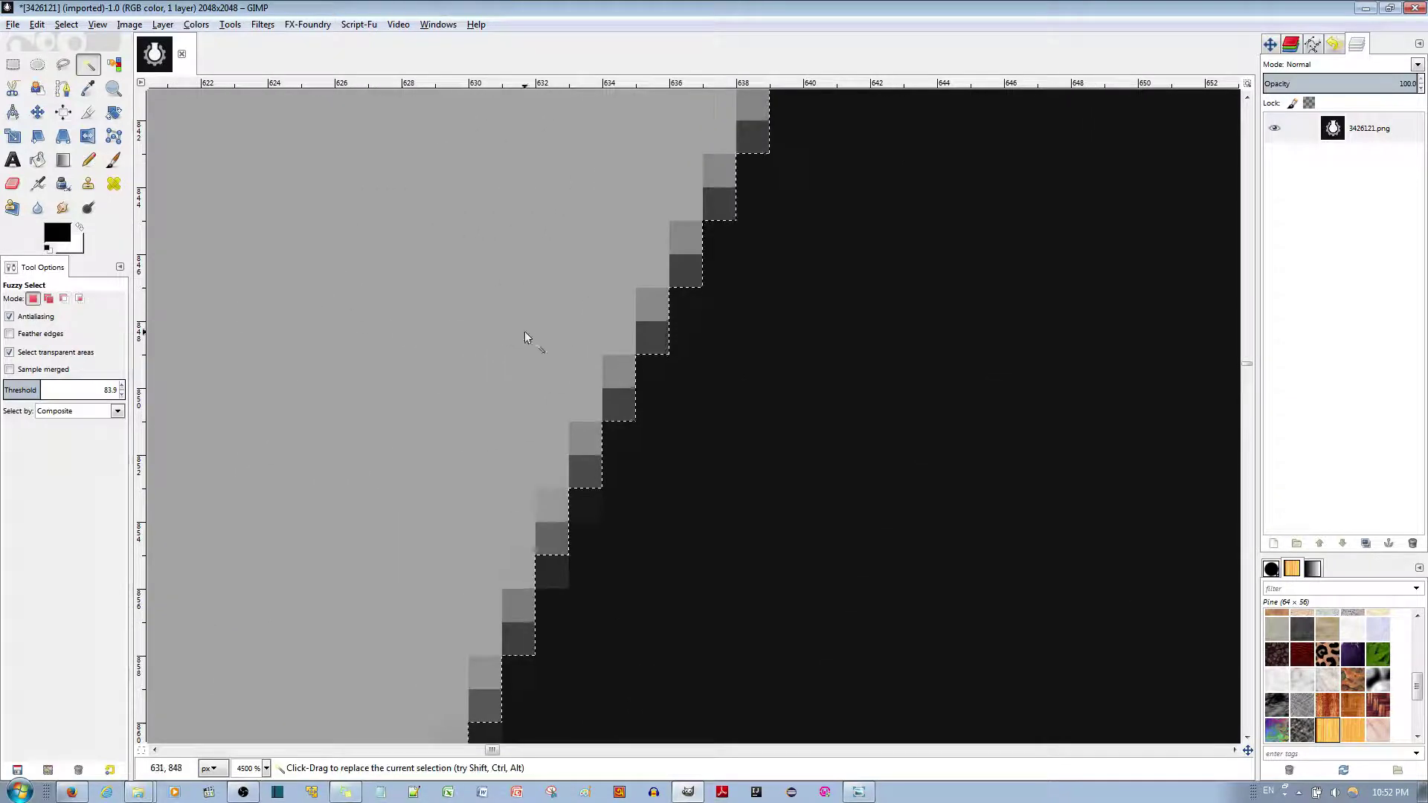
scroll(658, 296, down, 11)
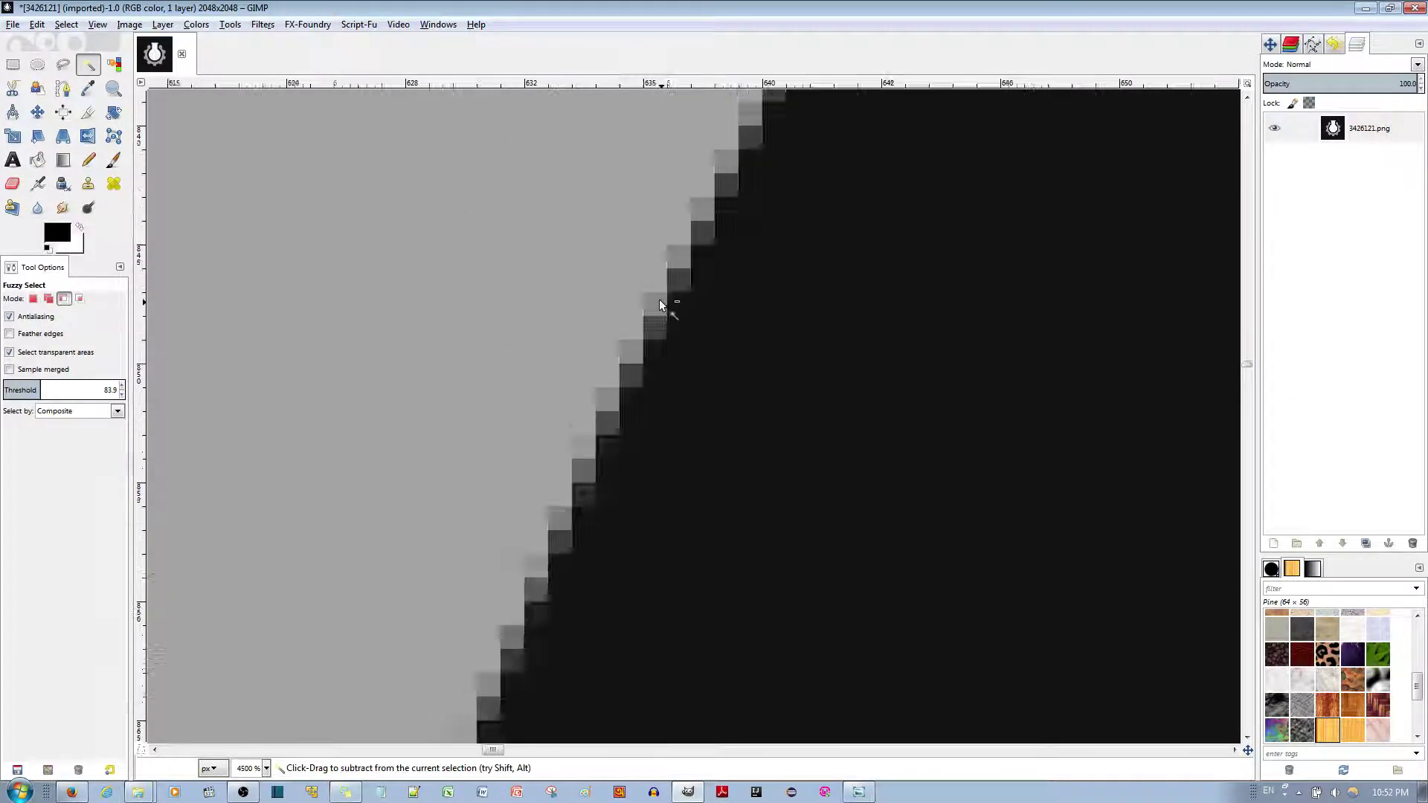
scroll(657, 296, down, 2)
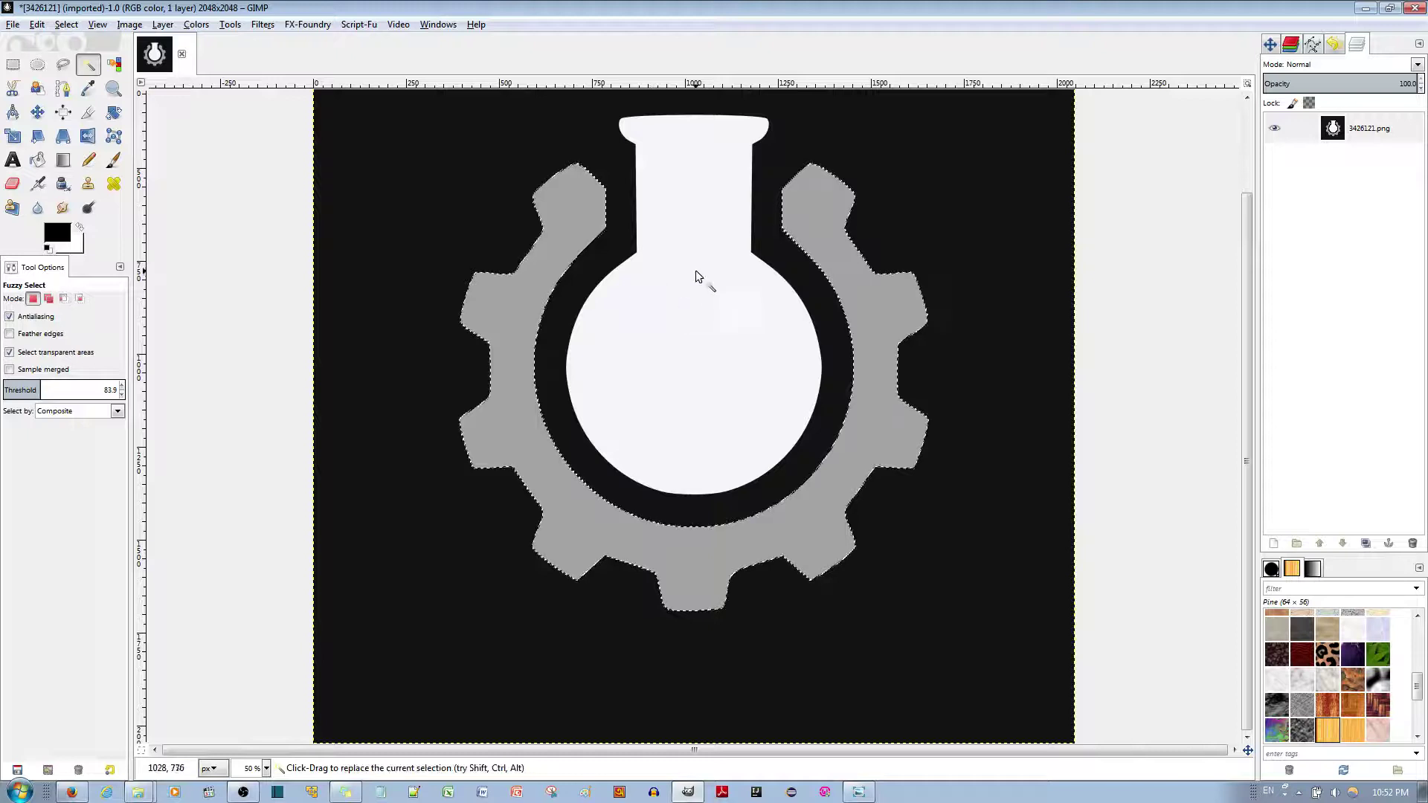
Copy the selected gear and paste it as a new layer above the original image.
key(ctrl+c)
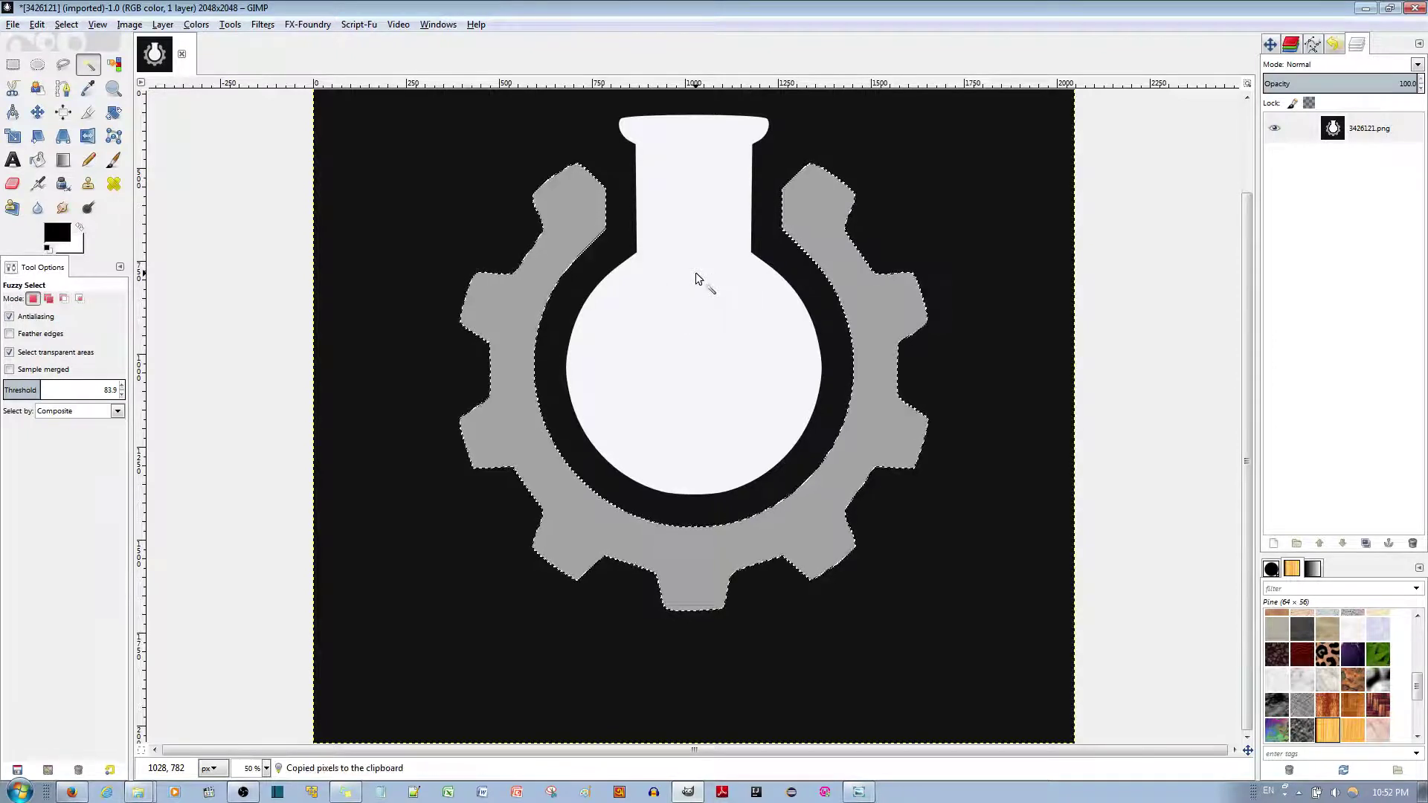
key(ctrl+v)
right_click(1339, 132)
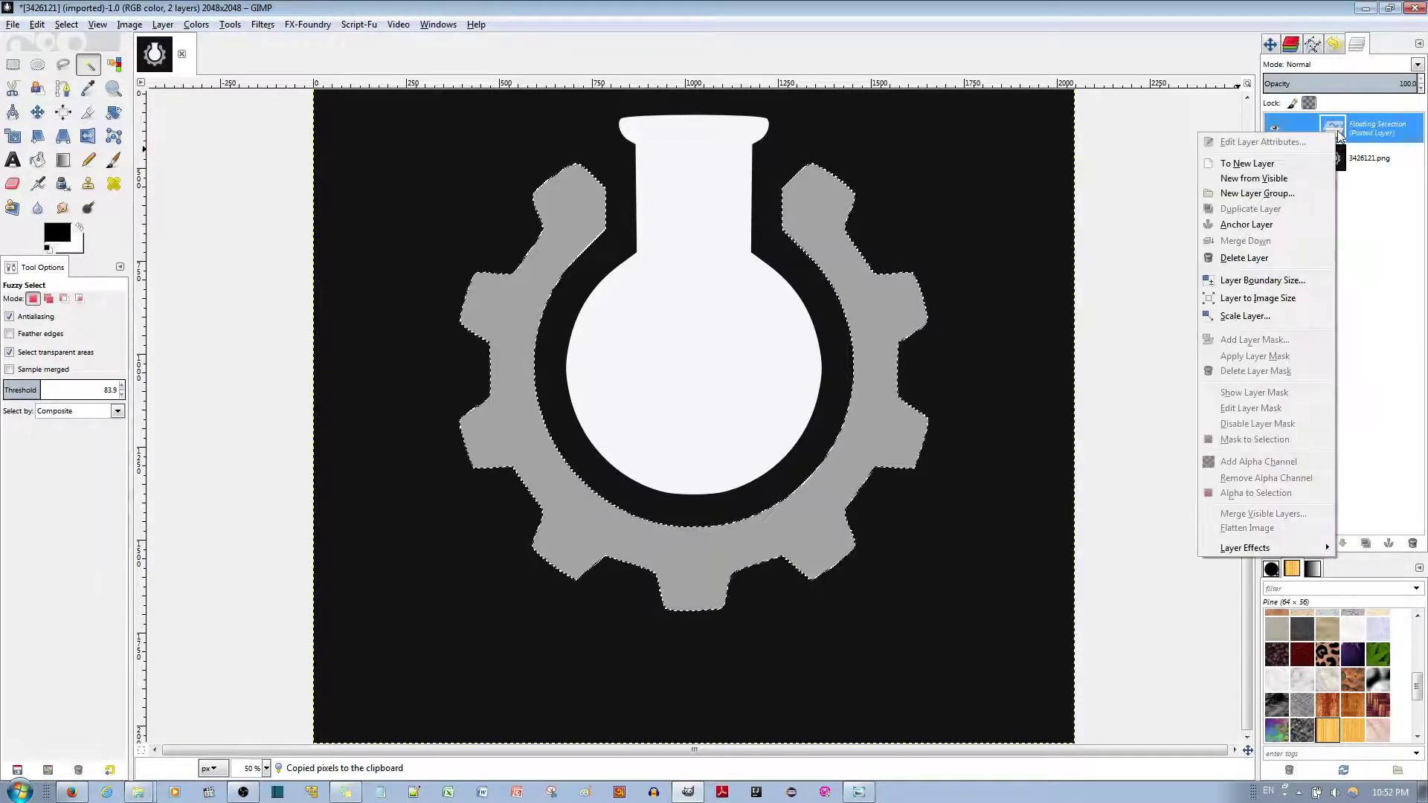
click(1255, 166)
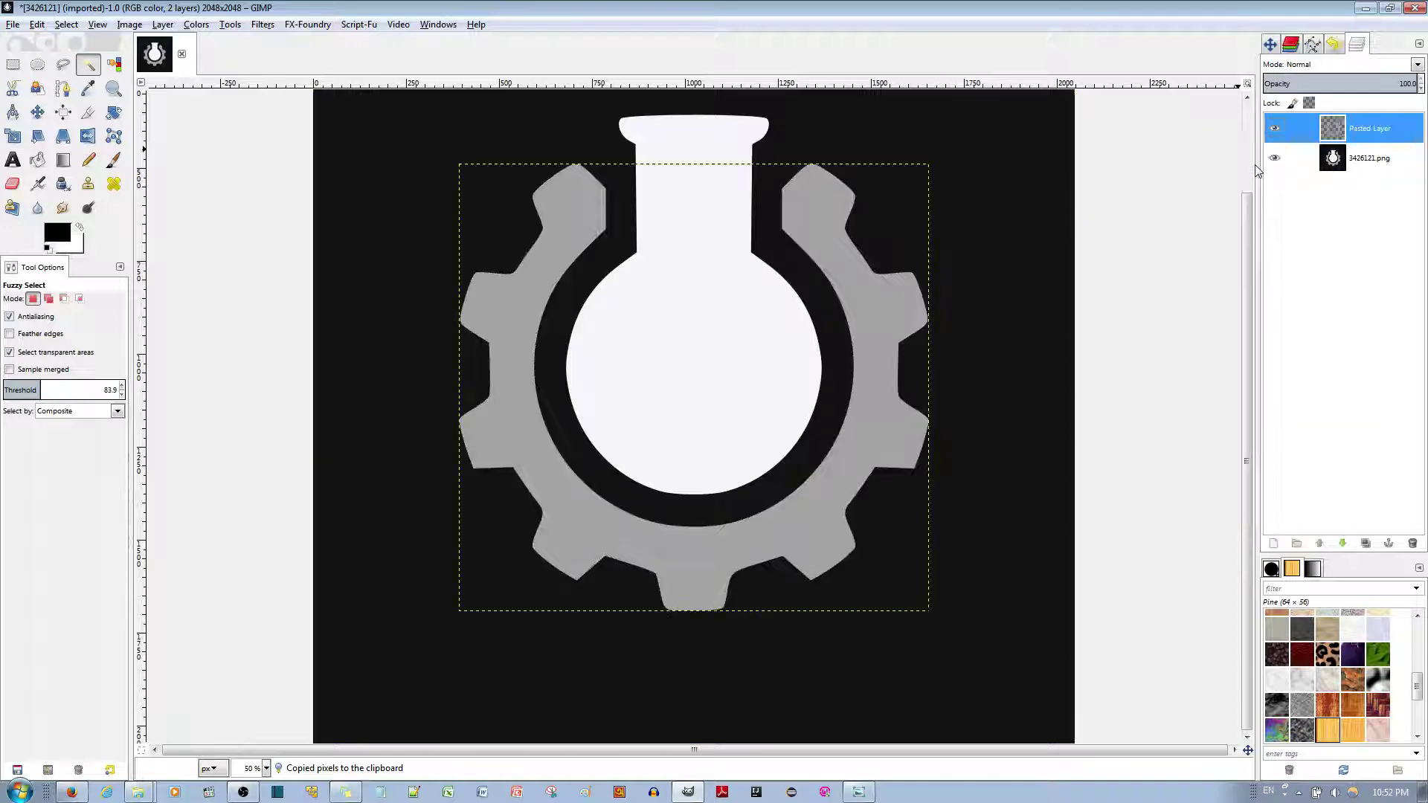
Duplicate the pasted gear layer and flip the copy vertically.
right_click(1340, 133)
click(1341, 132)
drag(1338, 132, 1369, 546)
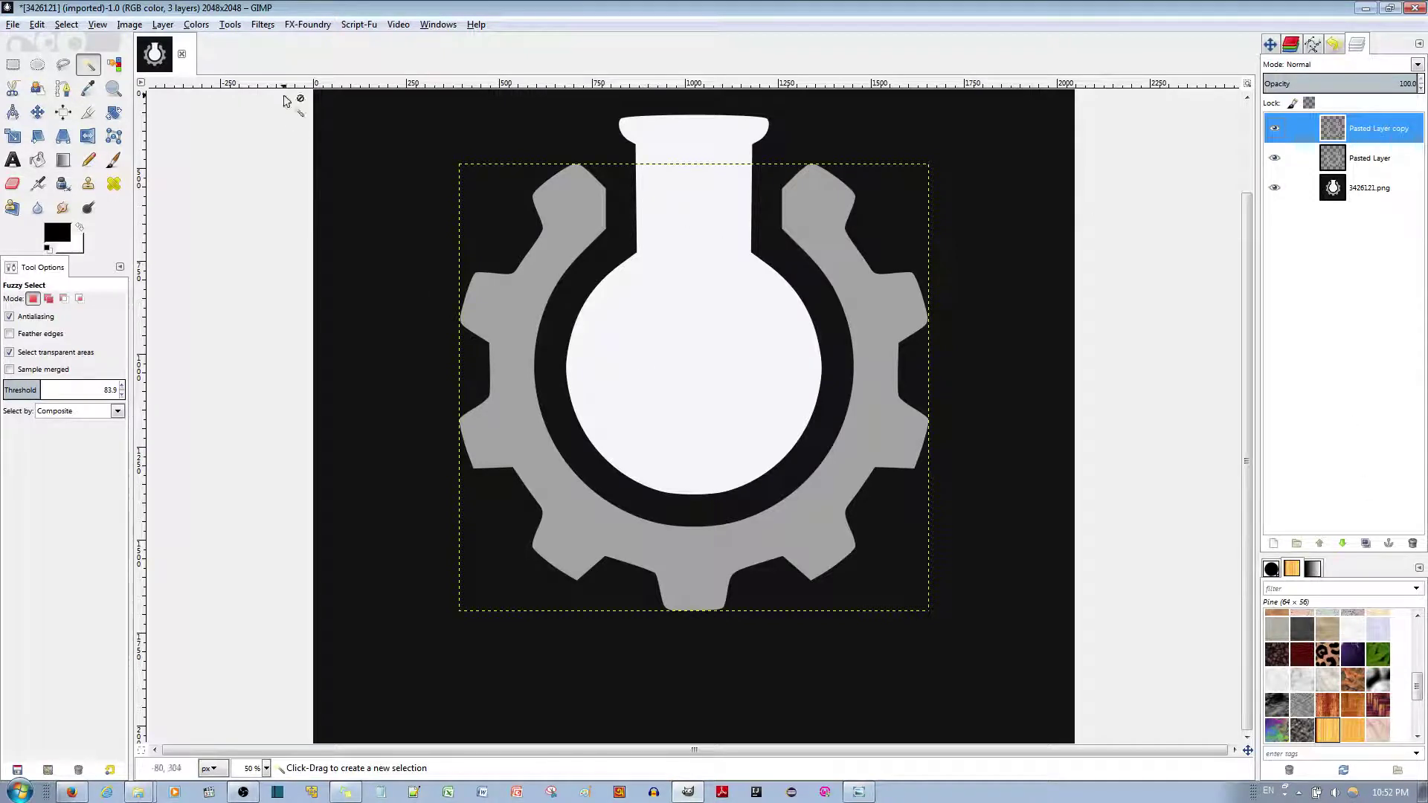
click(160, 25)
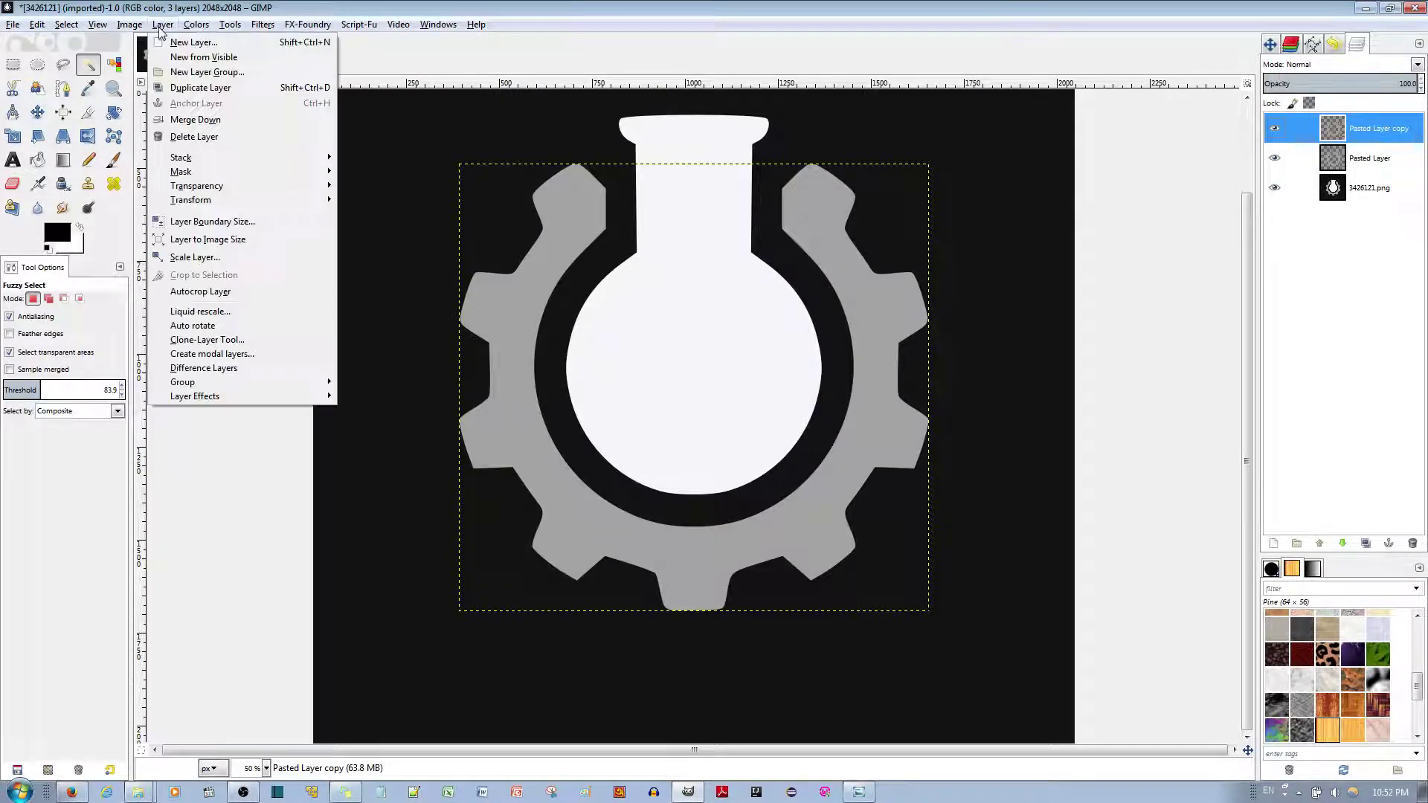
mouse_move(212, 200)
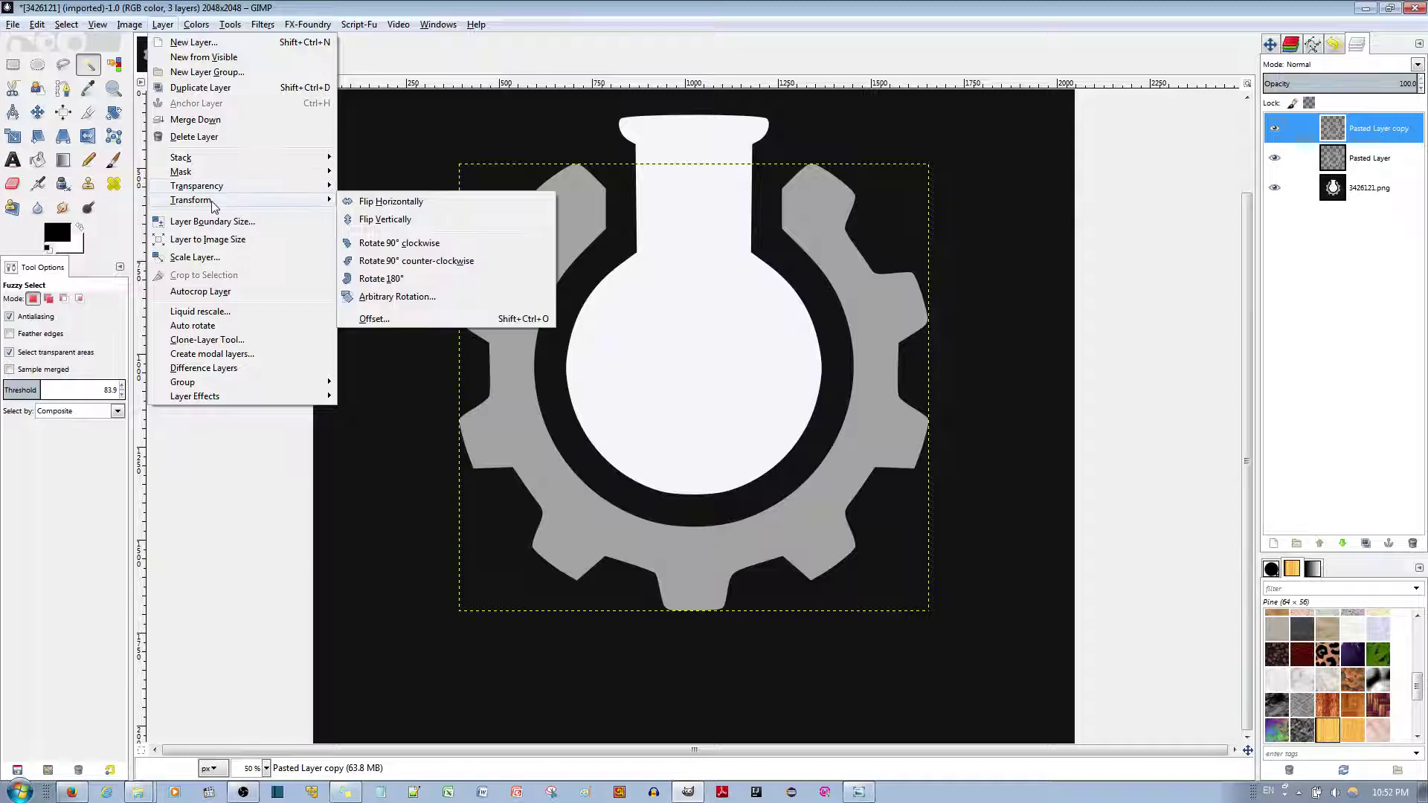
click(378, 219)
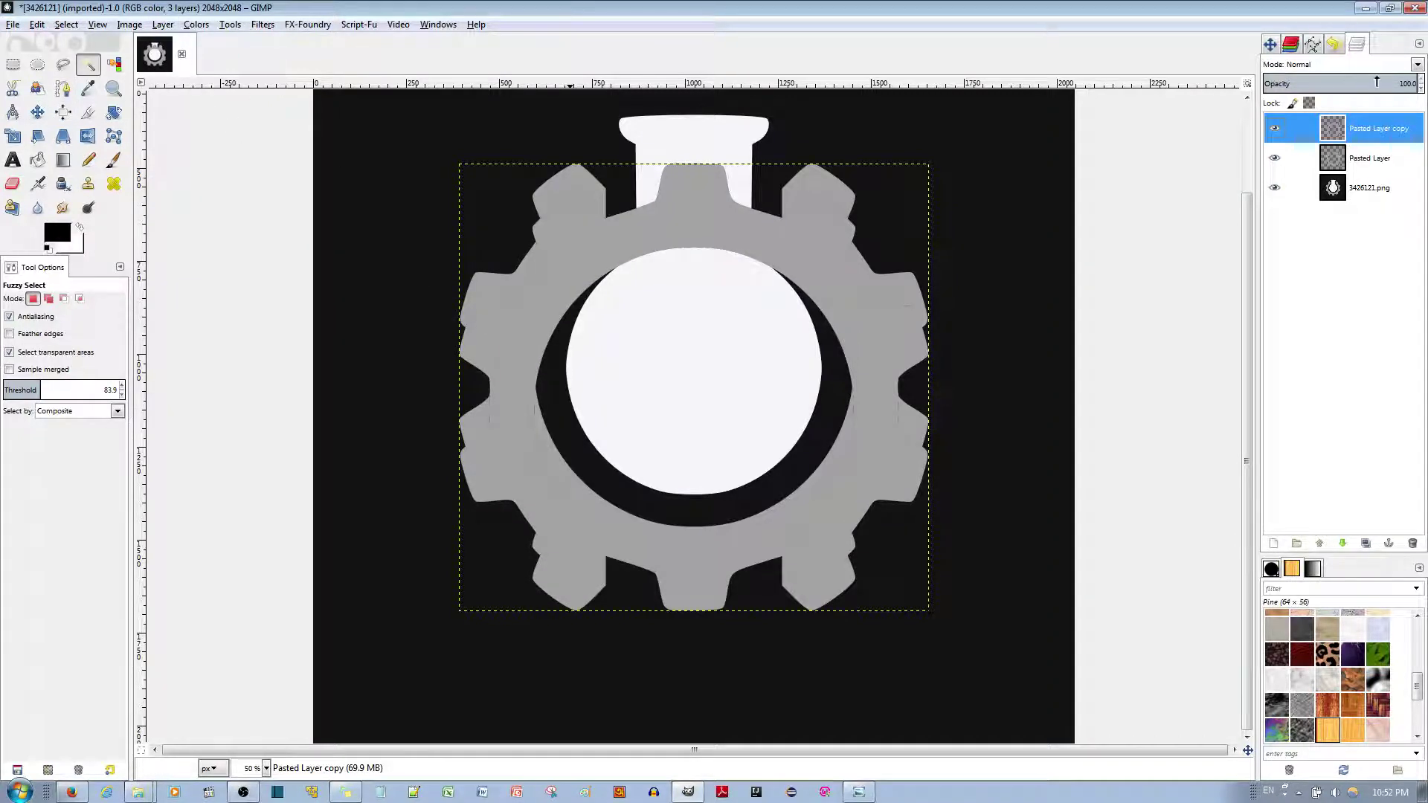
Lower the flipped gear copy's opacity to 80.3 and nudge it upward until its ring and teeth line up with the gear beneath.
drag(1395, 84, 1387, 83)
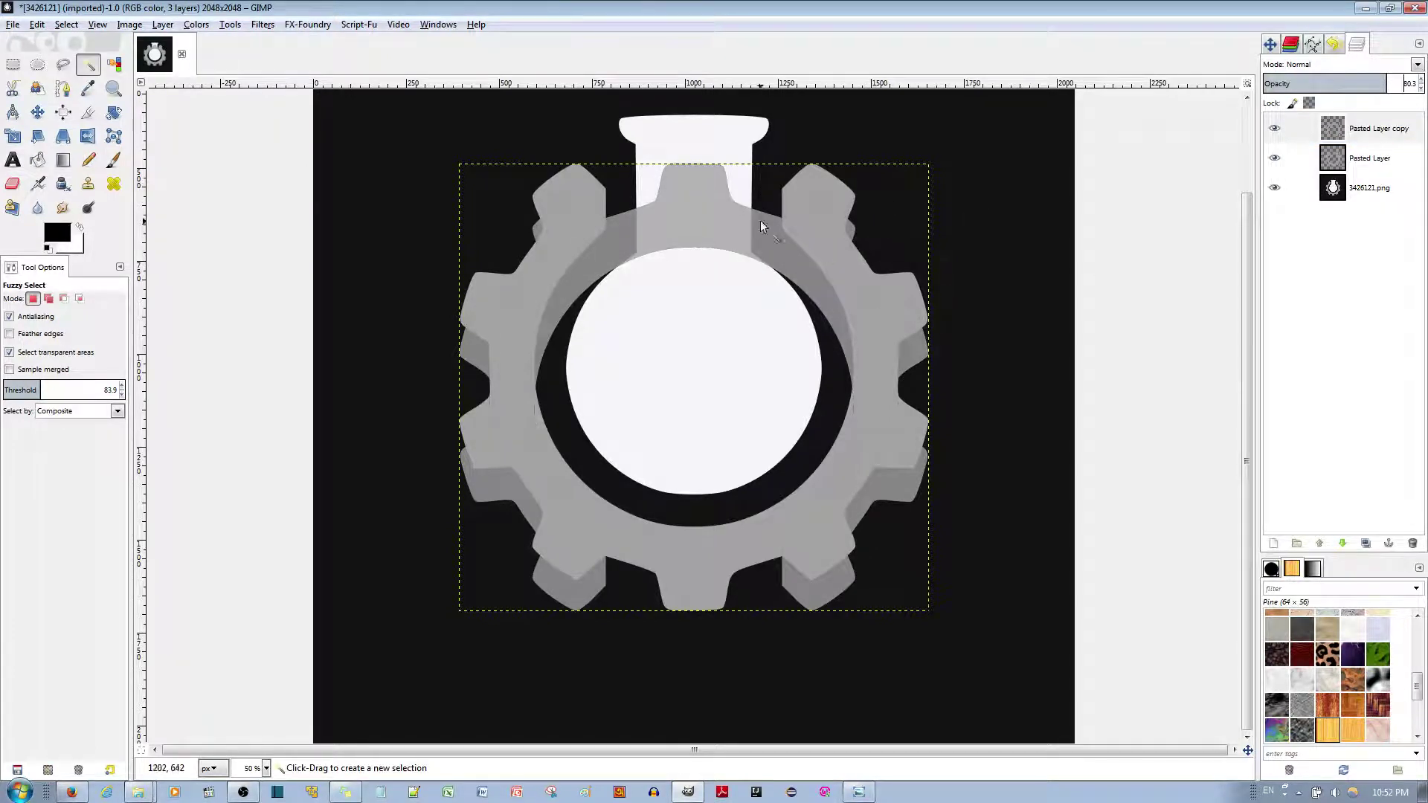
key(m)
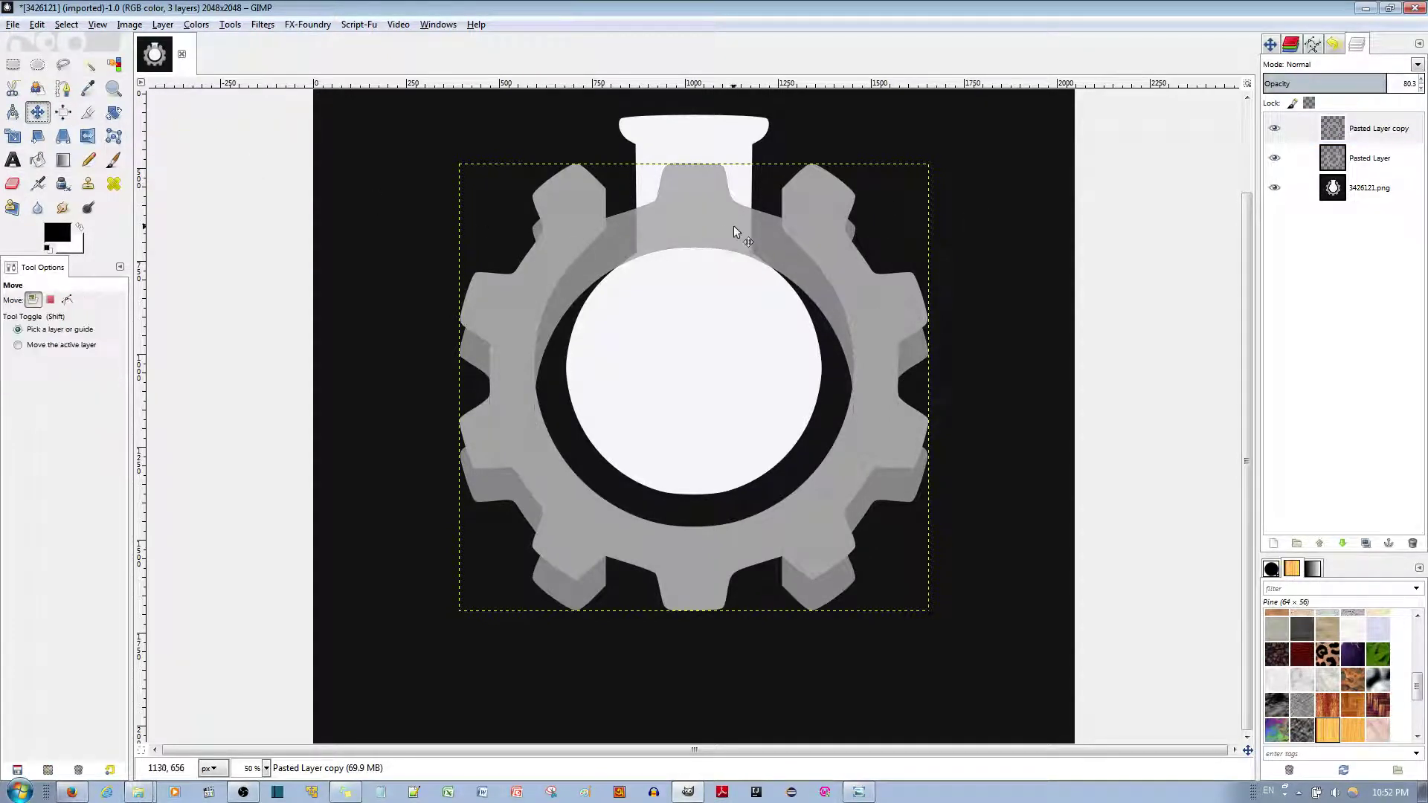
key(Up)
key(Up)
key(Up)
key(Up)
key(Up)
key(Up)
key(Up)
key(Up)
key(Up)
key(Up)
key(Up)
key(Up)
key(Up)
key(Up)
key(Up)
key(Up)
key(Up)
key(Up)
key(Up)
key(Up)
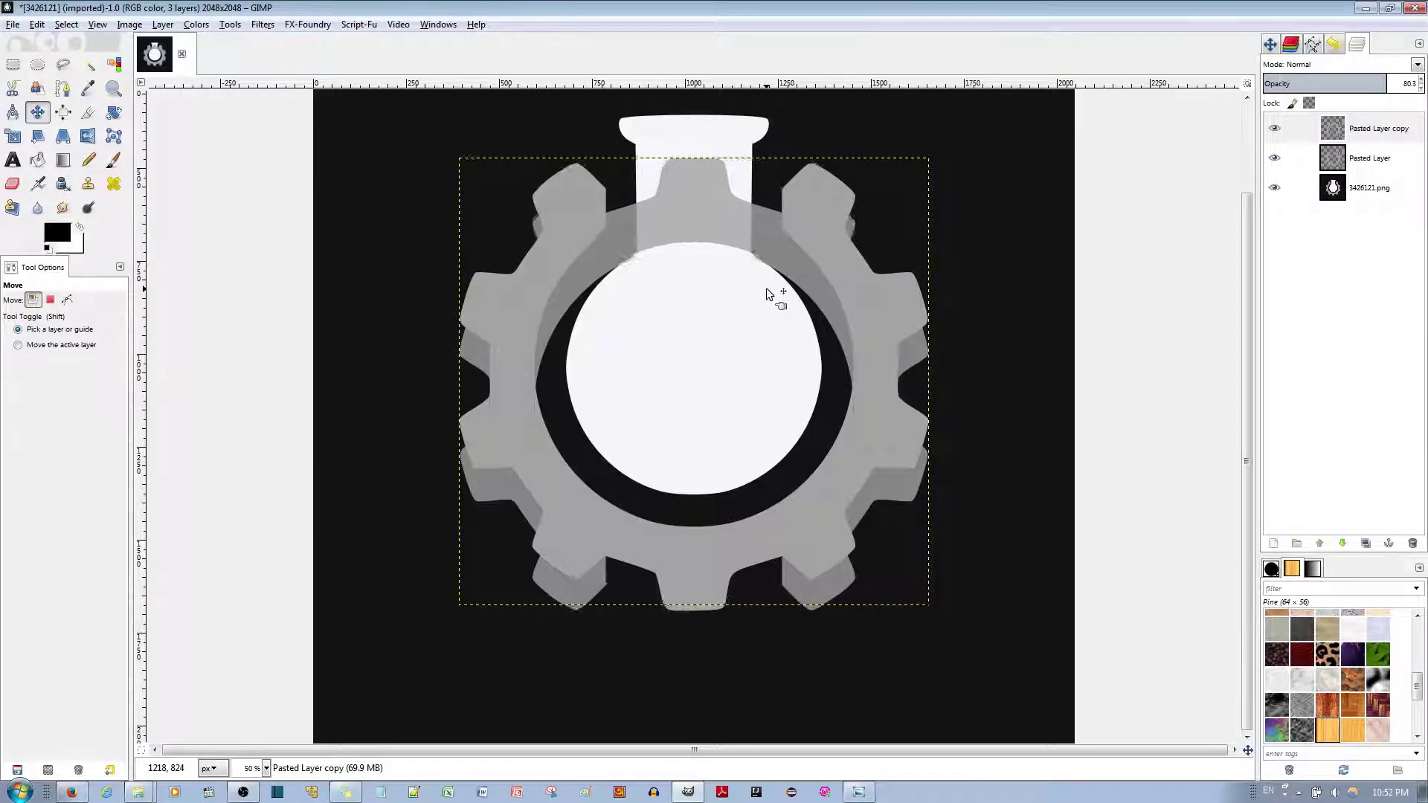
key(Up)
key(Up)
key(Up)
key(Up)
key(Up)
key(Up)
key(Up)
key(Up)
key(Up)
key(Up)
key(Up)
key(Up)
key(Up)
key(Up)
key(Up)
key(Up)
key(Up)
key(Up)
key(Up)
key(Up)
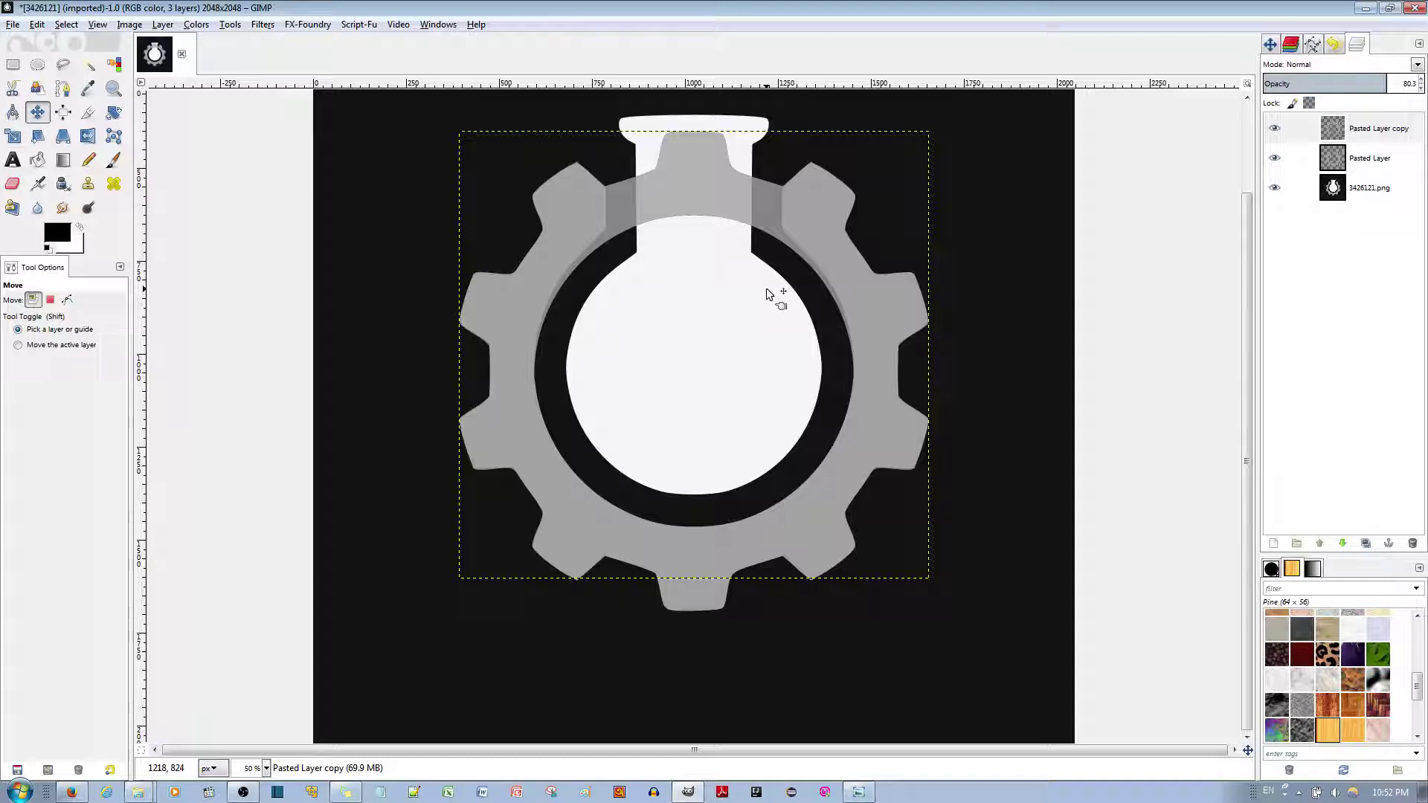
key(ctrl+z)
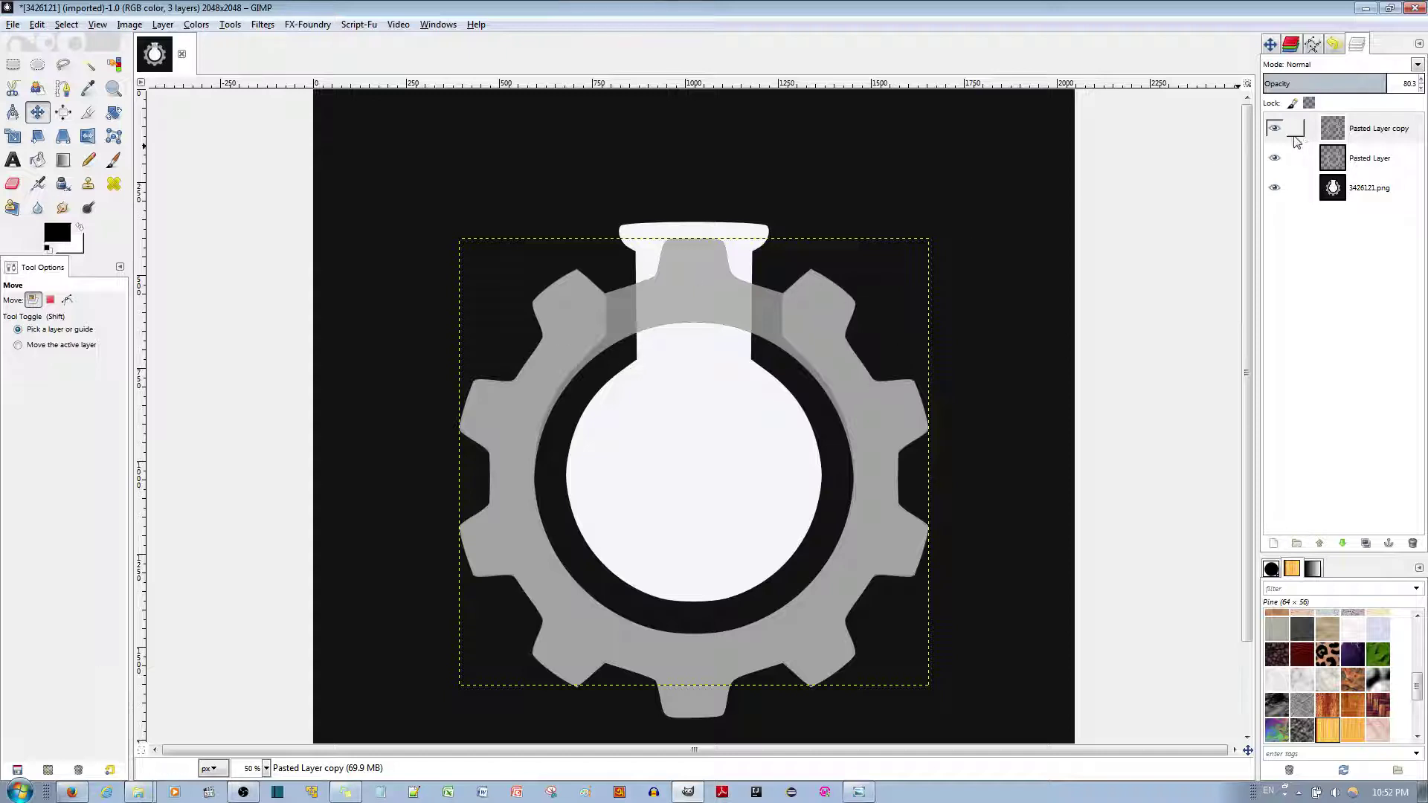
Hide the flipped gear copy to view the original gear's bottom tooth.
click(1274, 128)
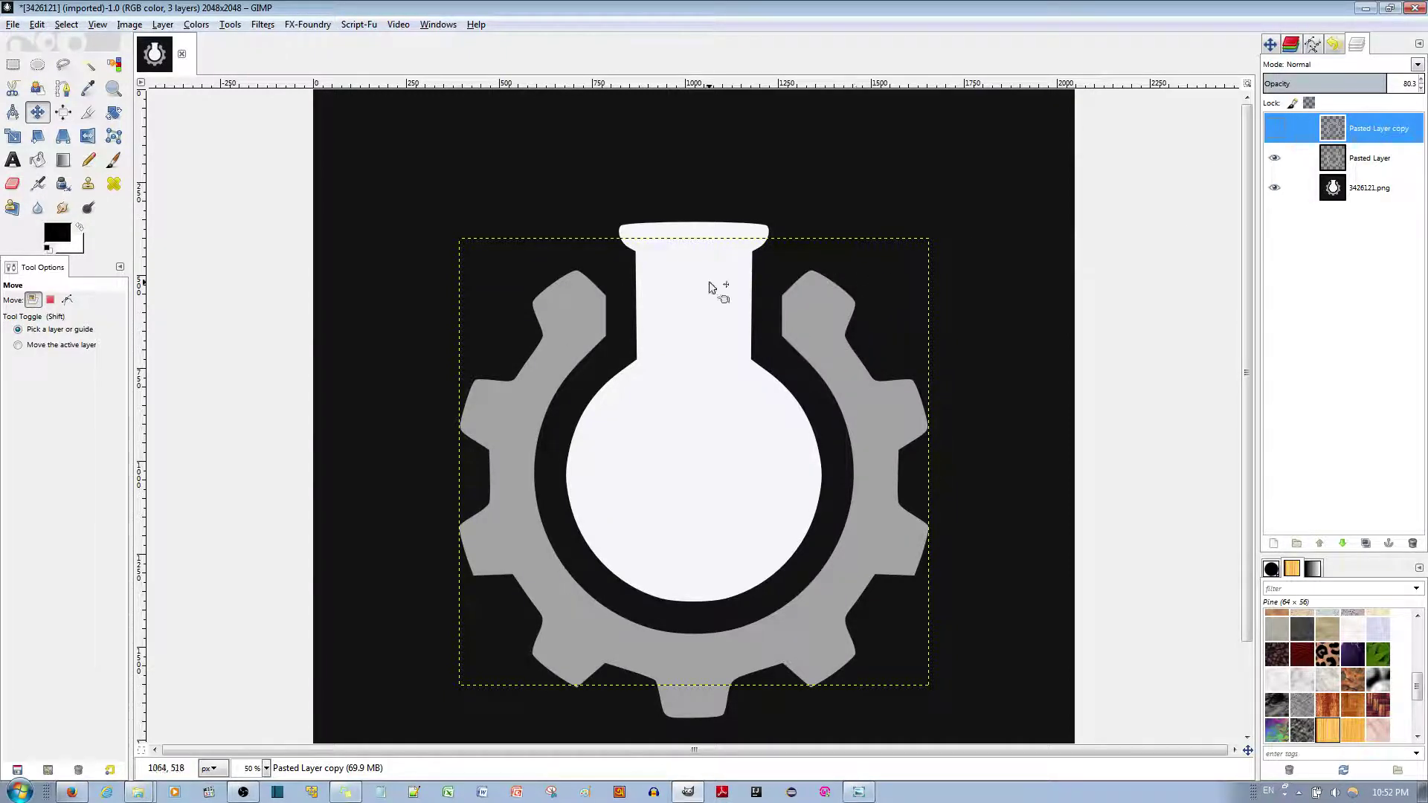
scroll(809, 318, down, 3)
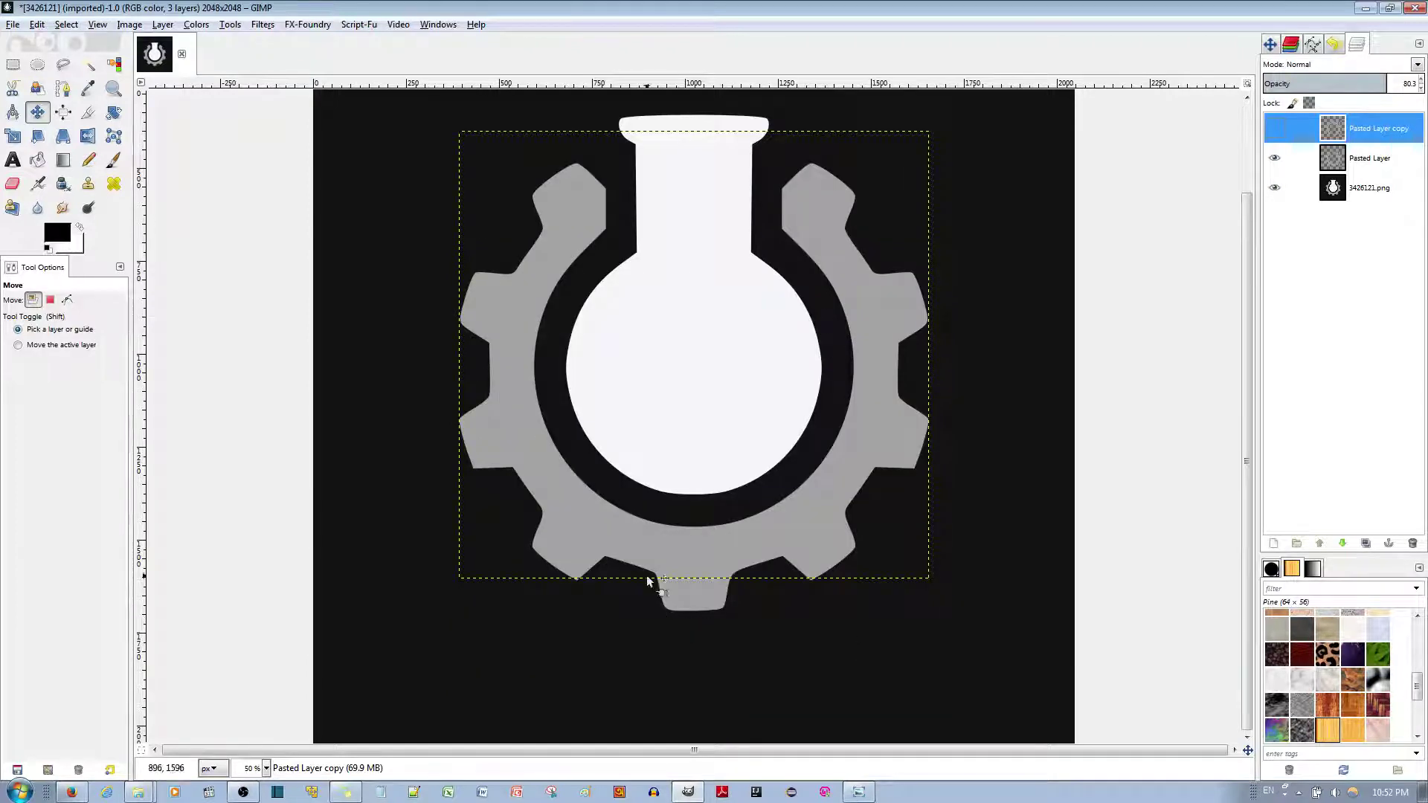
Show the flipped gear copy again and nudge it vertically until its ring and teeth line up with the gear beneath.
click(1274, 128)
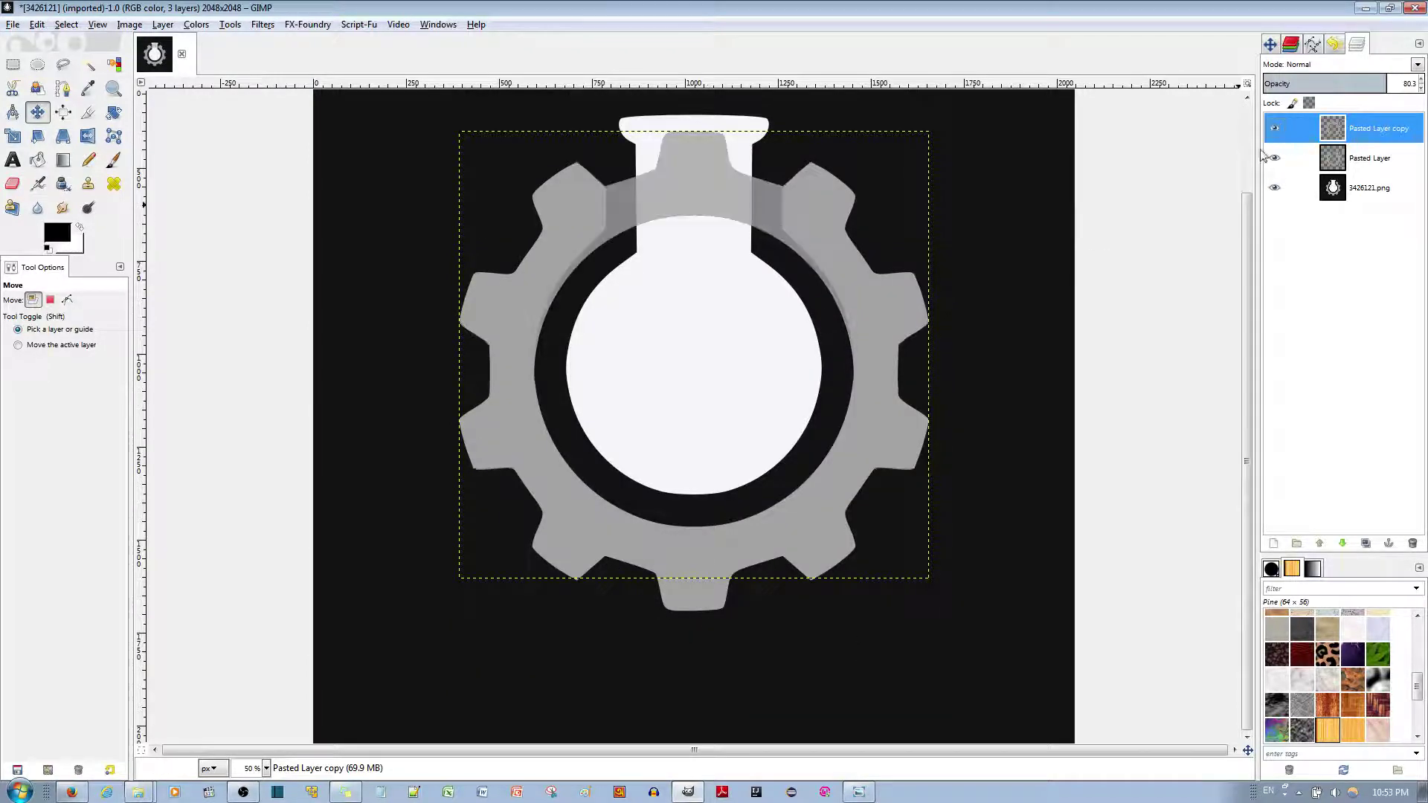
scroll(704, 369, up, 3)
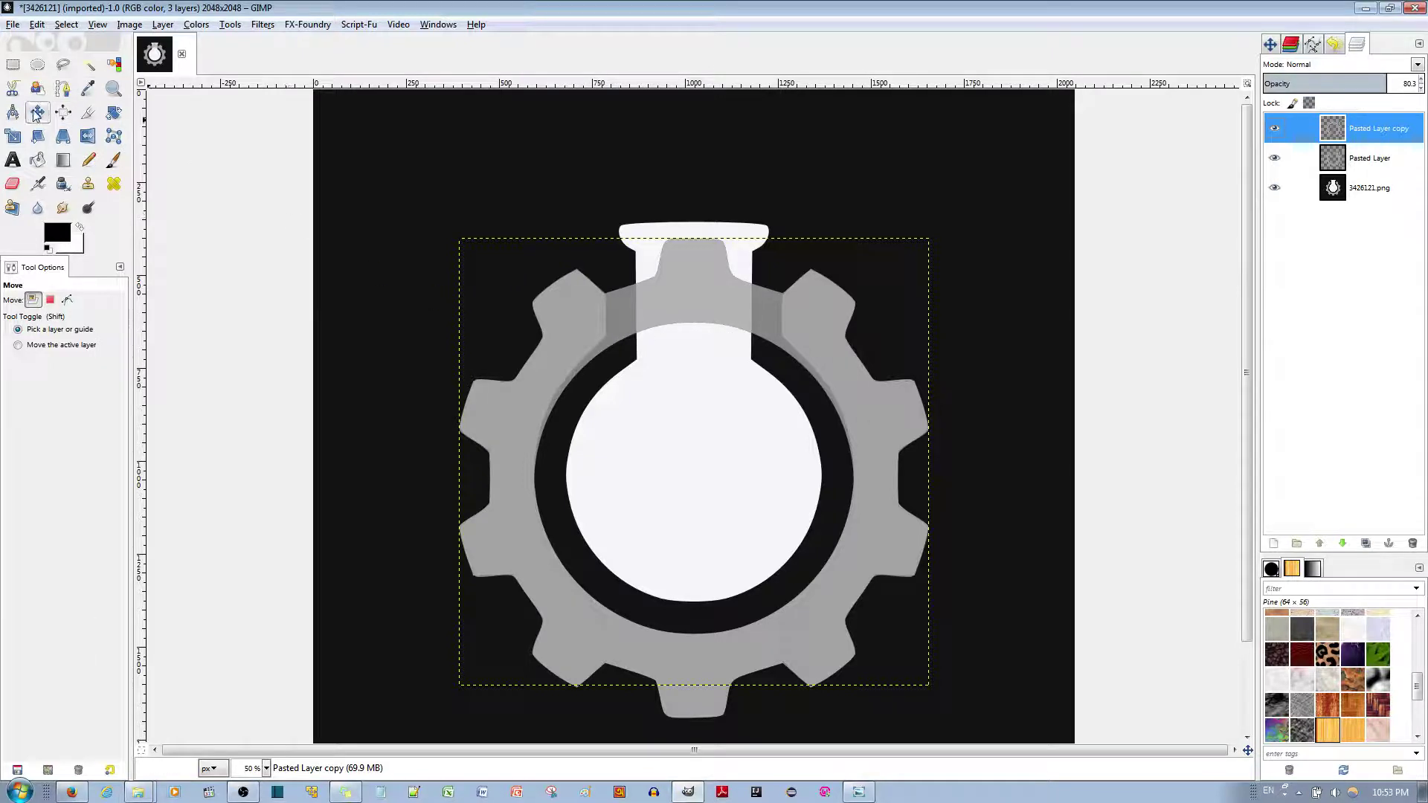
click(645, 282)
key(Up)
key(Up)
key(Up)
key(Up)
key(Up)
key(Up)
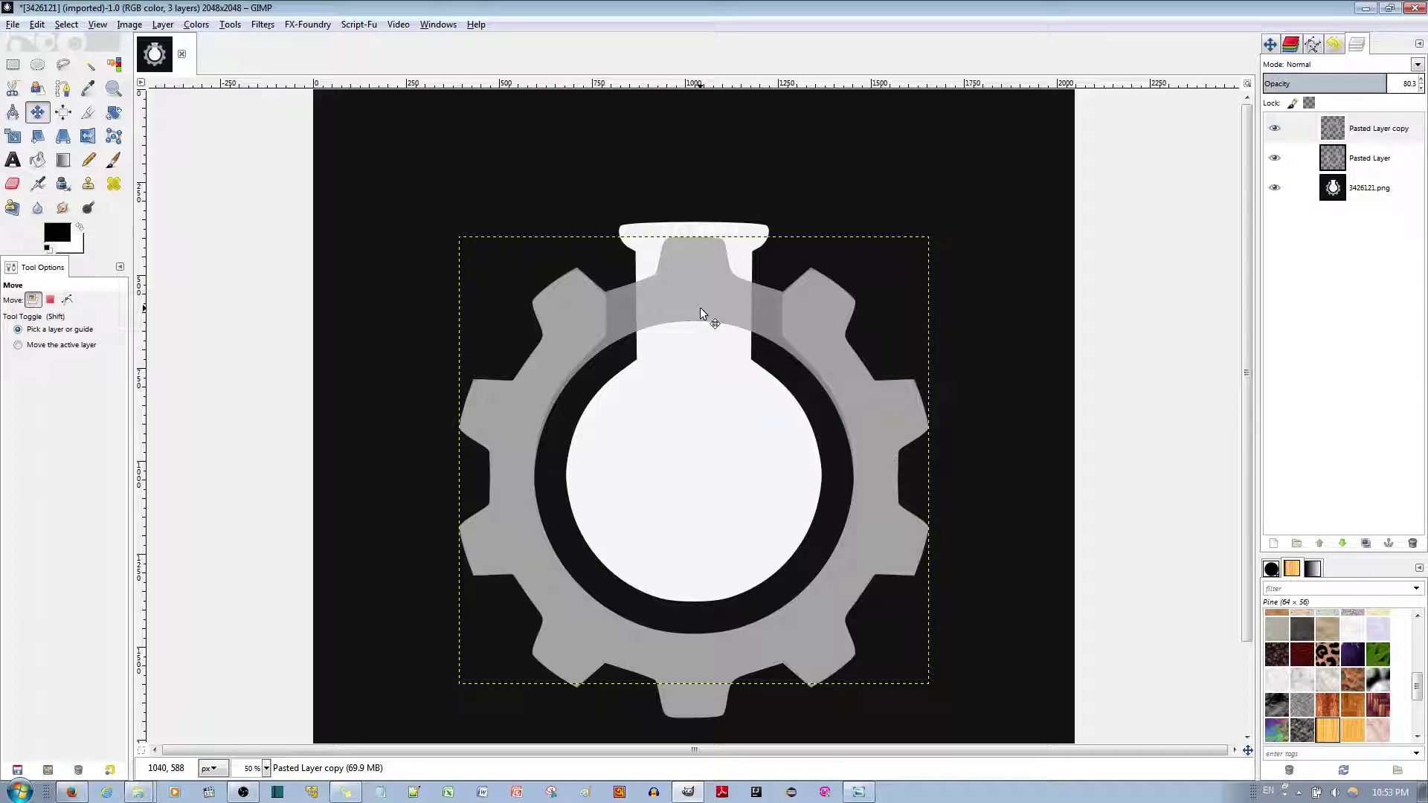
key(Up)
key(Up)
key(Up)
key(Up)
key(Up)
key(Up)
key(Up)
key(Up)
key(Up)
key(Up)
key(Up)
key(Up)
key(Up)
key(Up)
key(Up)
key(Up)
key(Up)
key(Up)
key(Up)
key(Up)
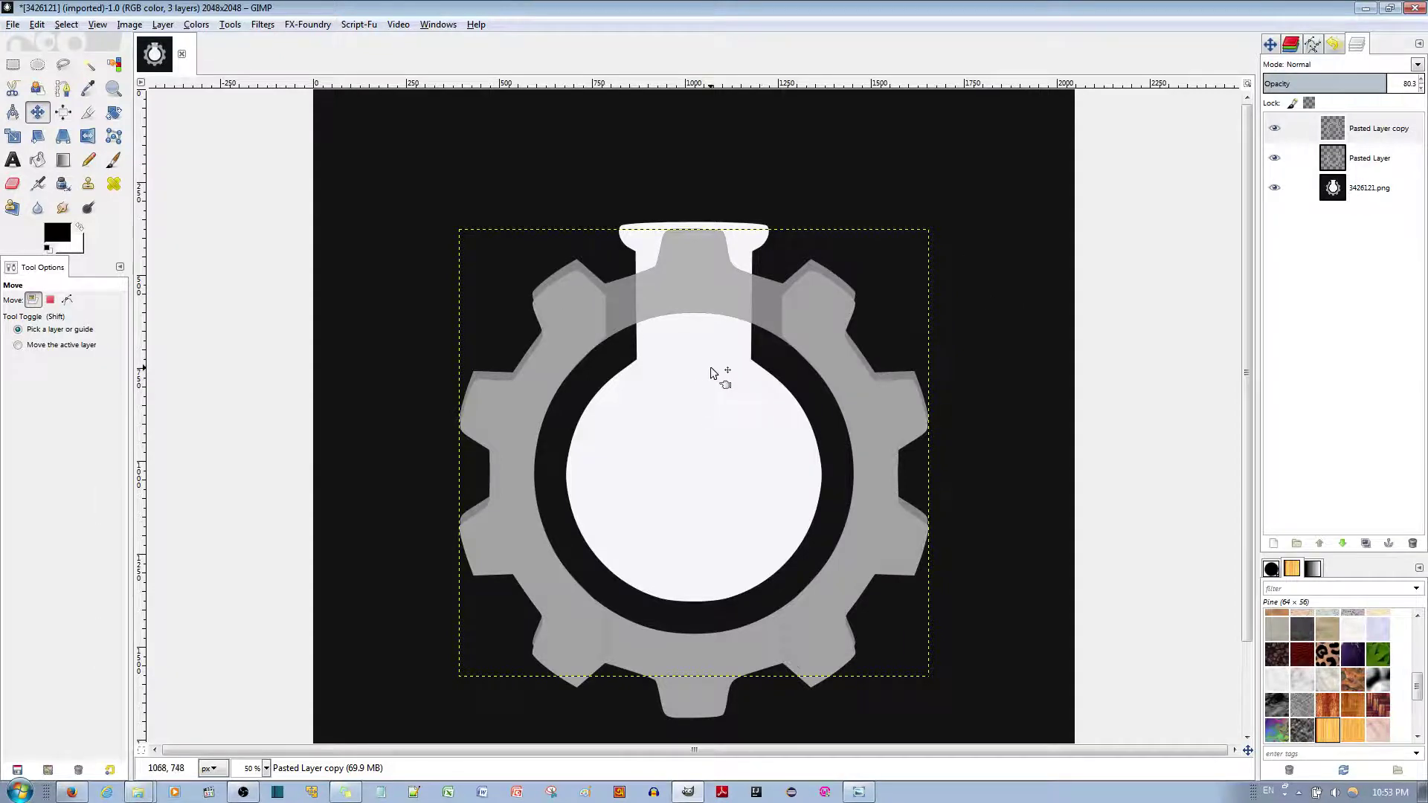
key(Down)
key(Down)
key(Down)
key(Down)
key(Down)
key(Down)
key(Down)
key(Down)
key(Down)
key(Down)
key(Down)
key(Down)
key(Down)
key(Down)
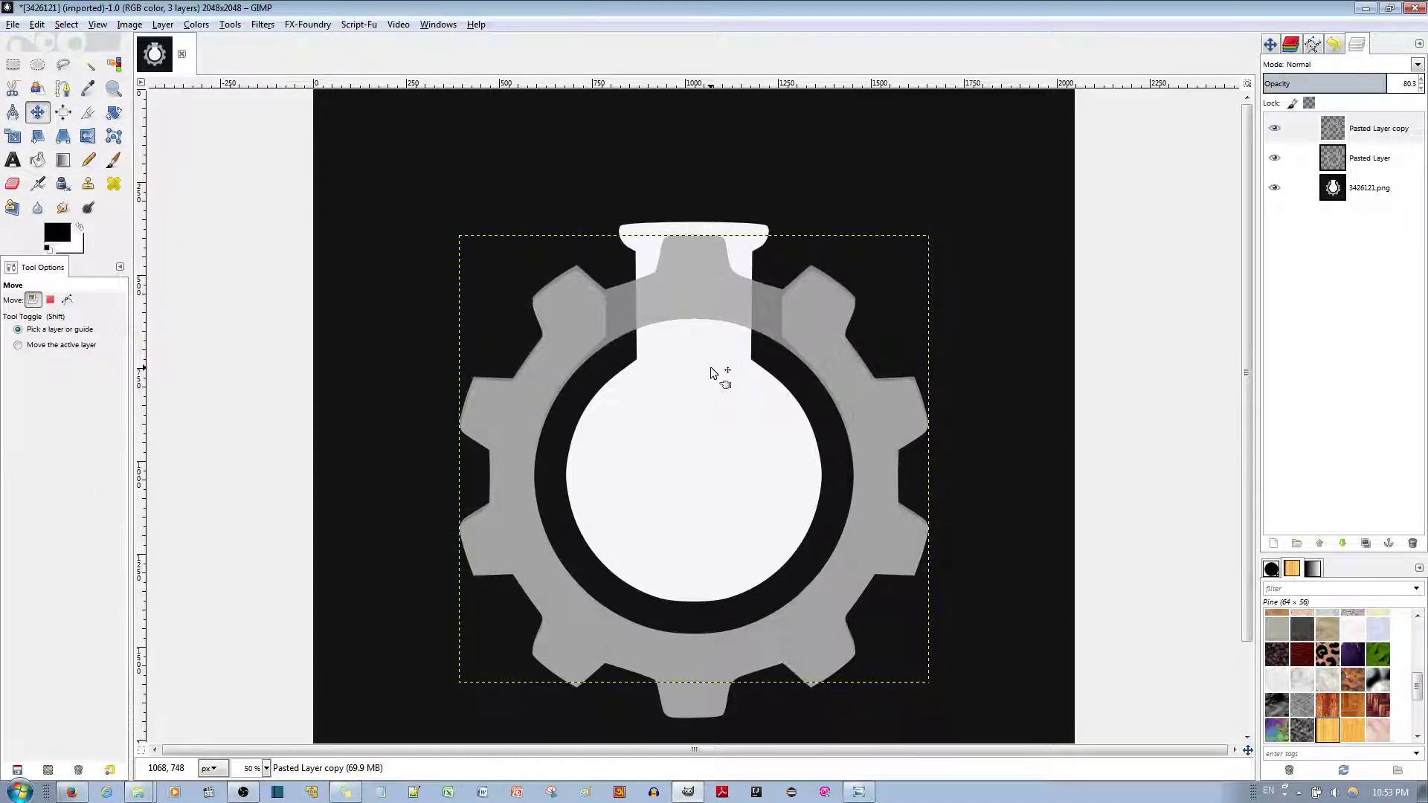
key(Down)
key(Down)
key(Down)
key(Down)
key(Down)
key(Down)
key(Down)
key(Down)
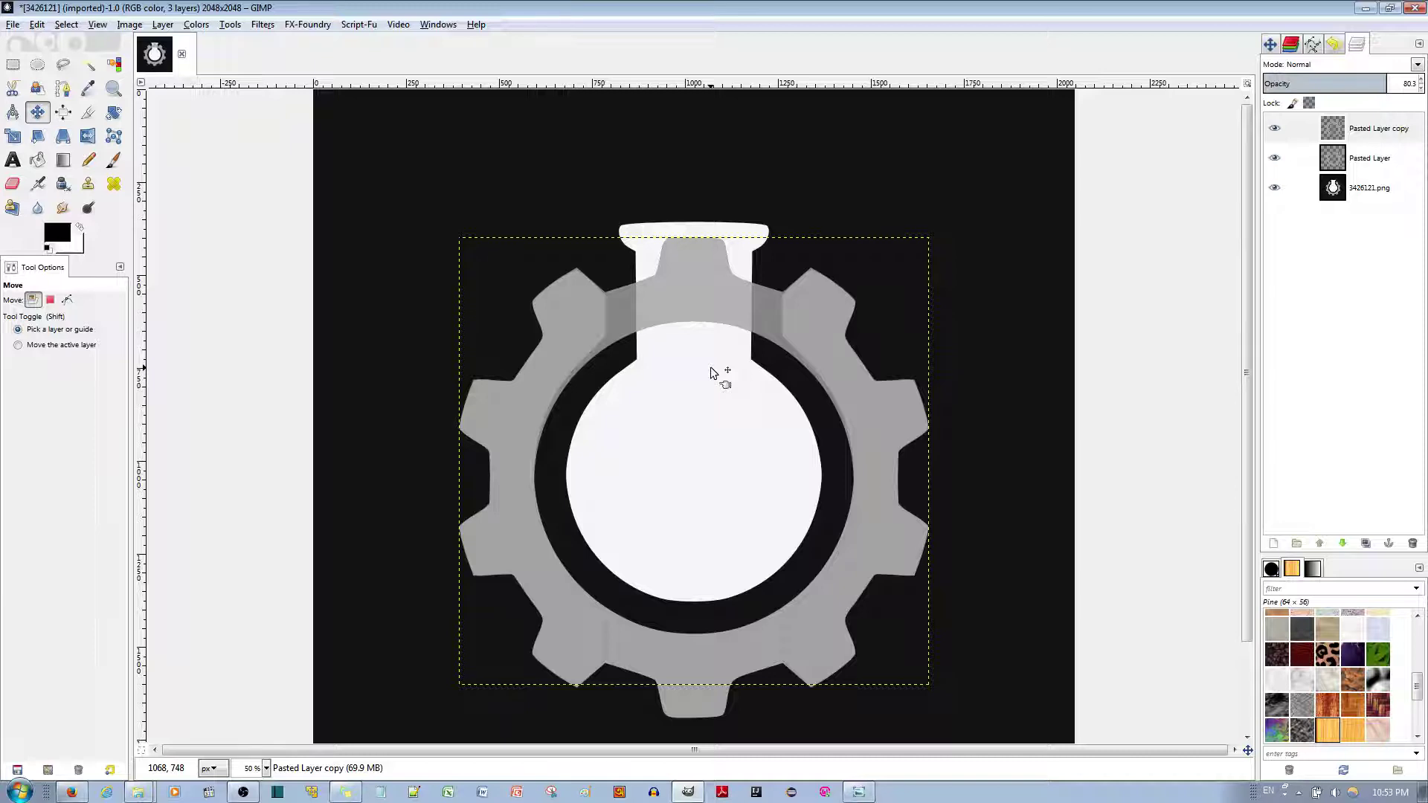
key(Down)
key(Down)
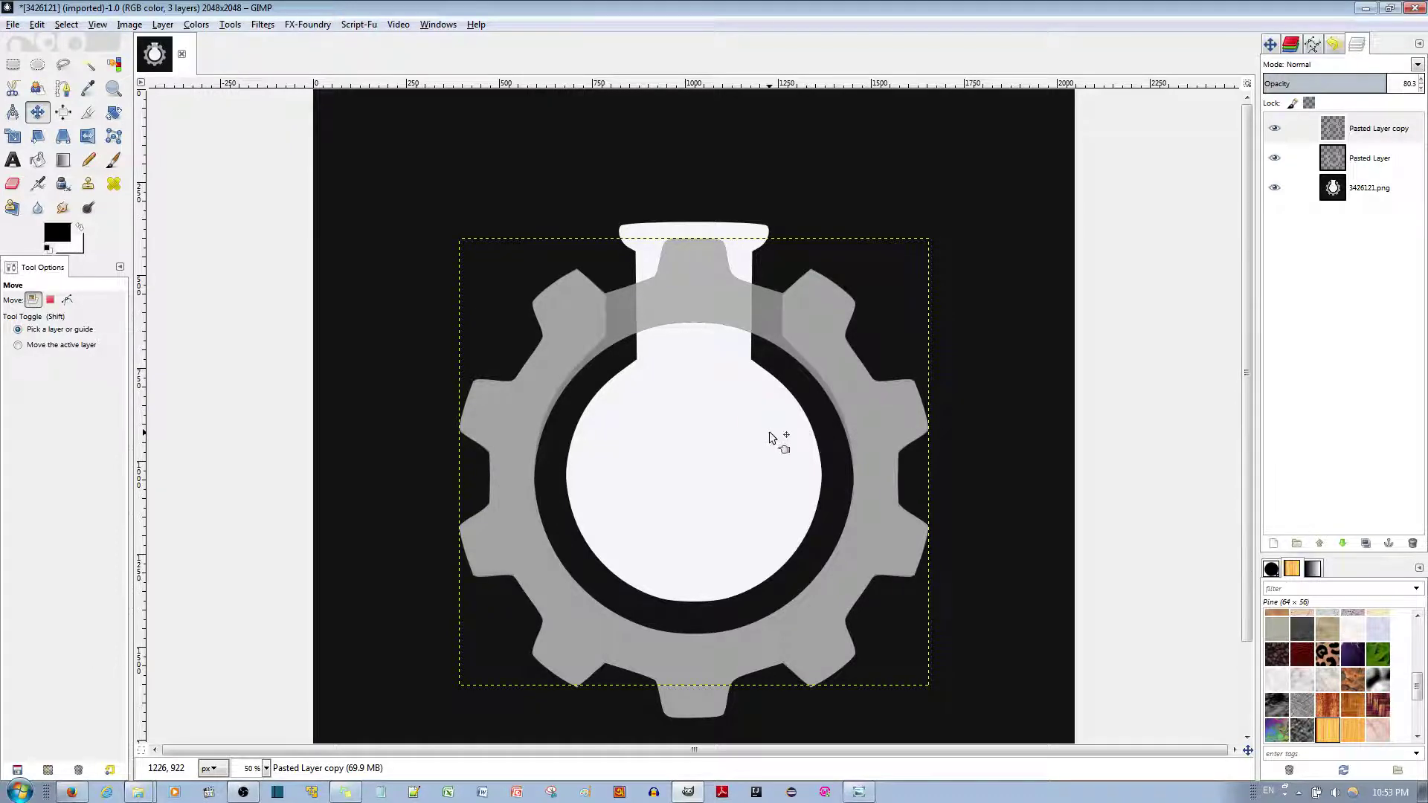
key(Up)
key(Up)
key(Up)
key(Up)
key(Up)
key(Up)
key(Up)
key(Up)
key(Up)
key(Up)
key(Up)
key(Up)
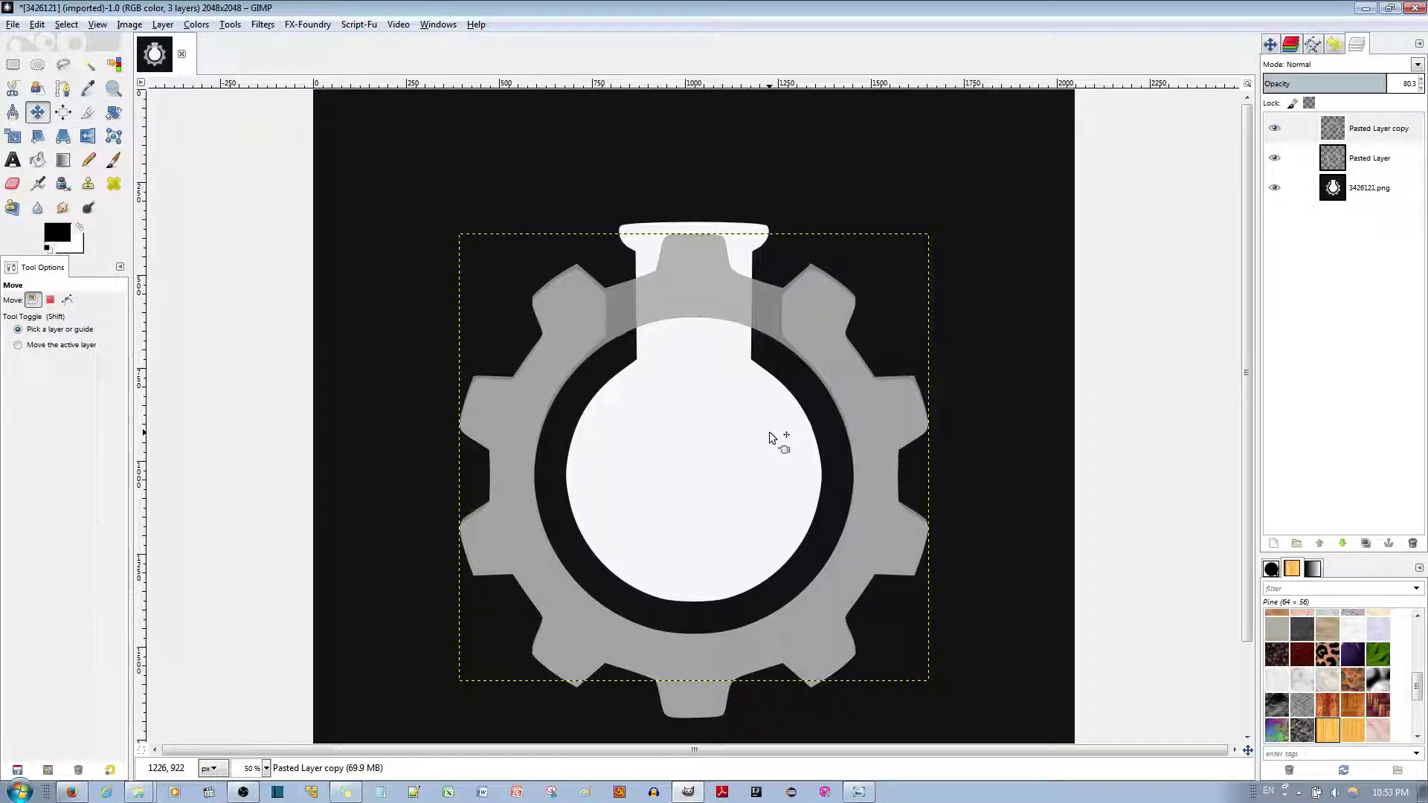
key(Down)
key(Down)
key(Down)
key(Down)
key(Down)
key(Down)
key(Down)
key(Down)
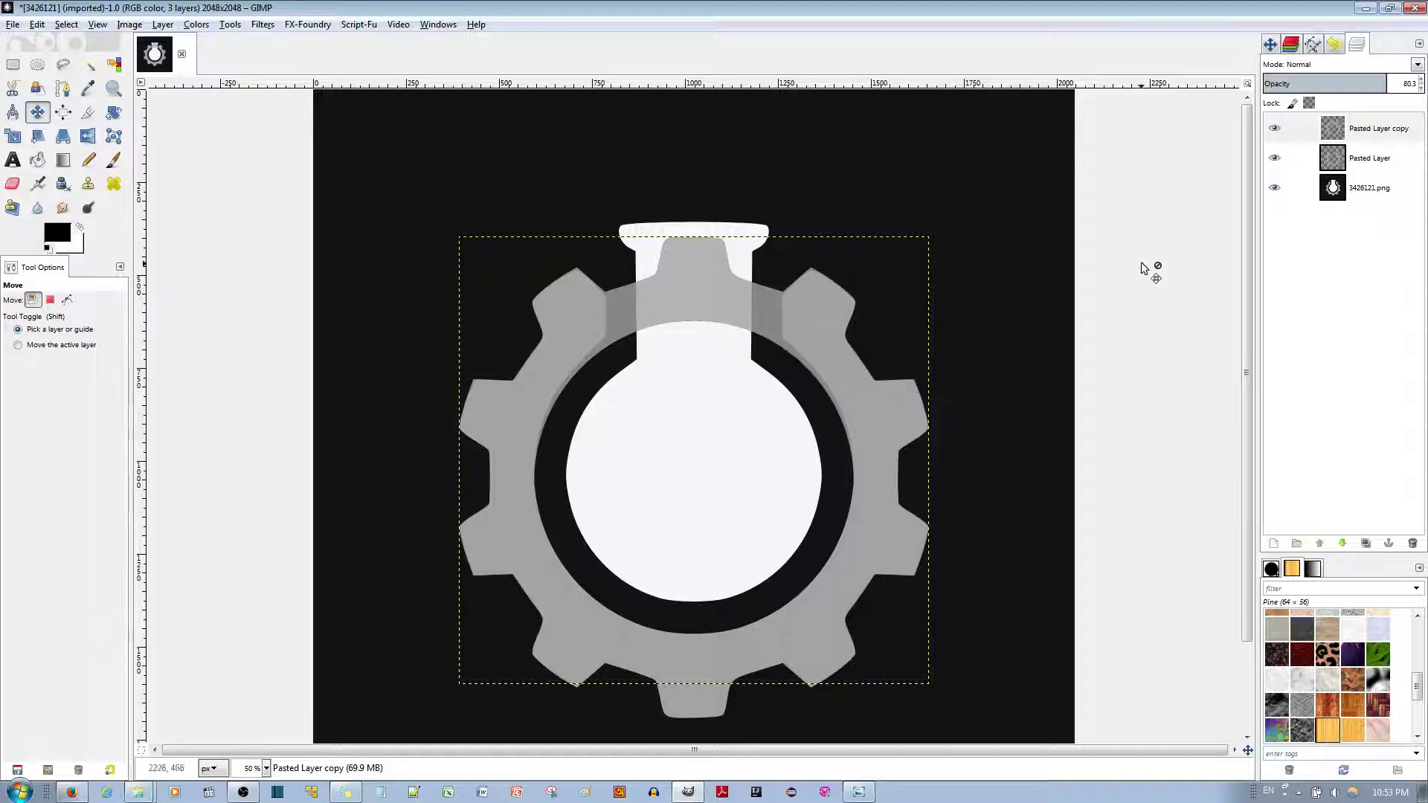
Hide the original 3426121.png layer and set the flipped gear copy's opacity to 100.
click(1274, 191)
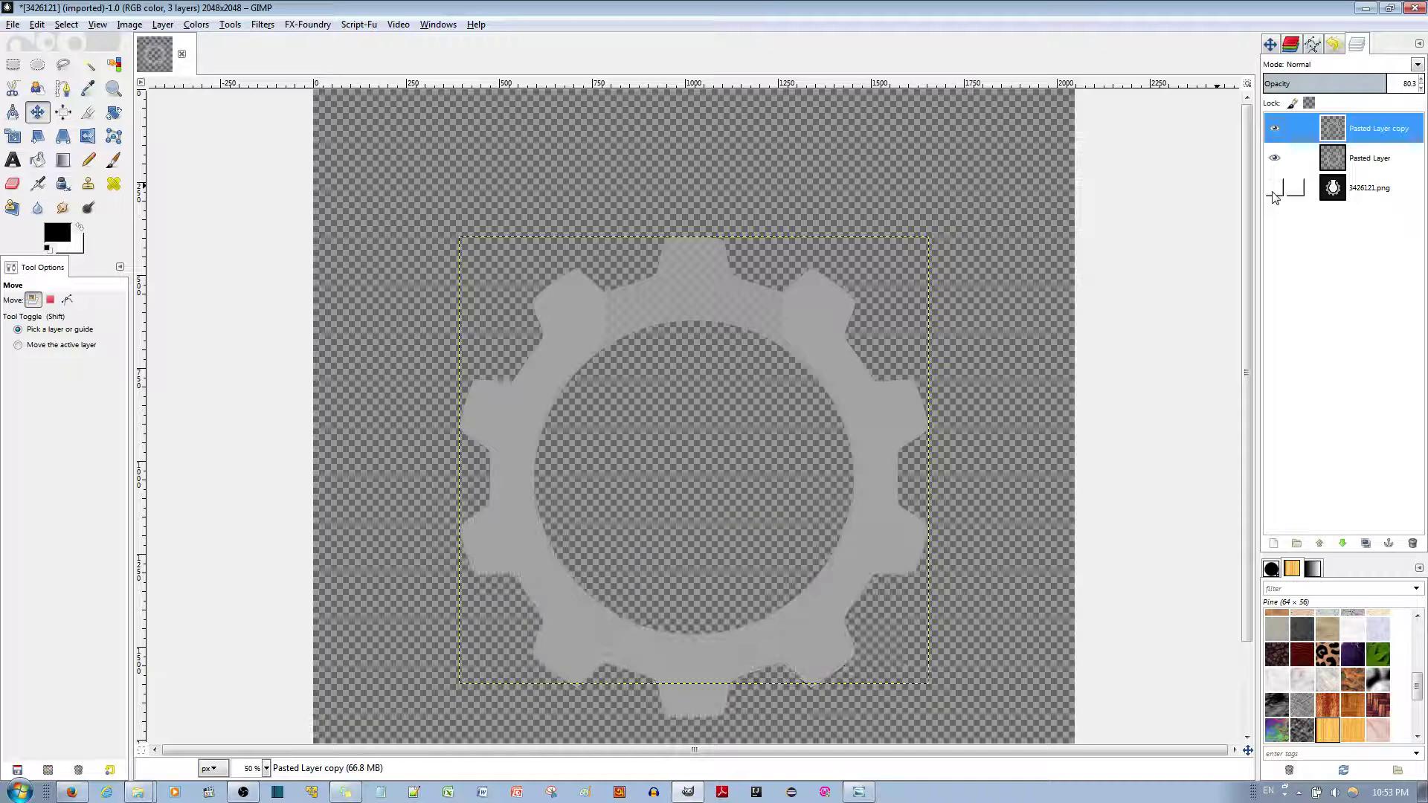
click(1409, 84)
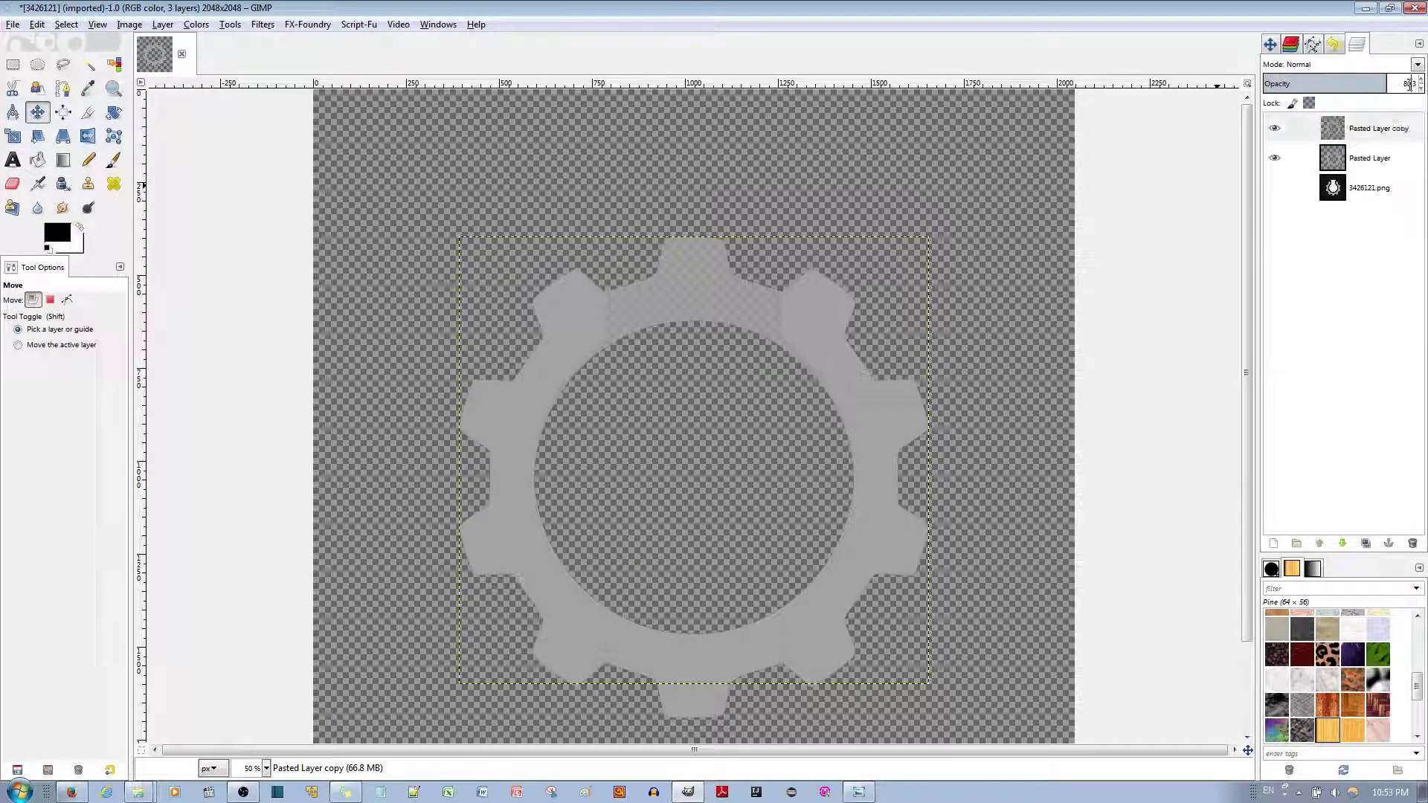
text(100)
key(Return)
right_click(1323, 137)
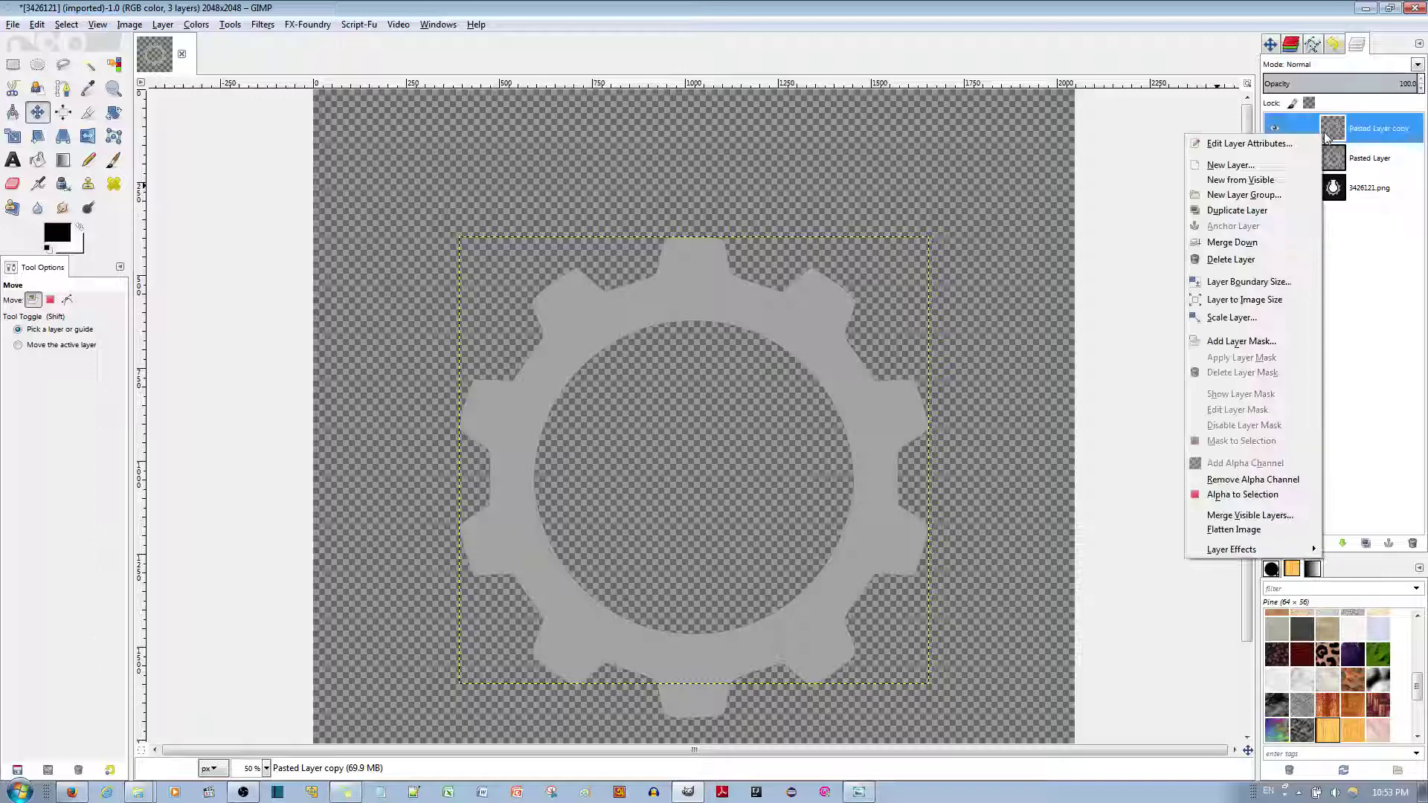
click(1263, 181)
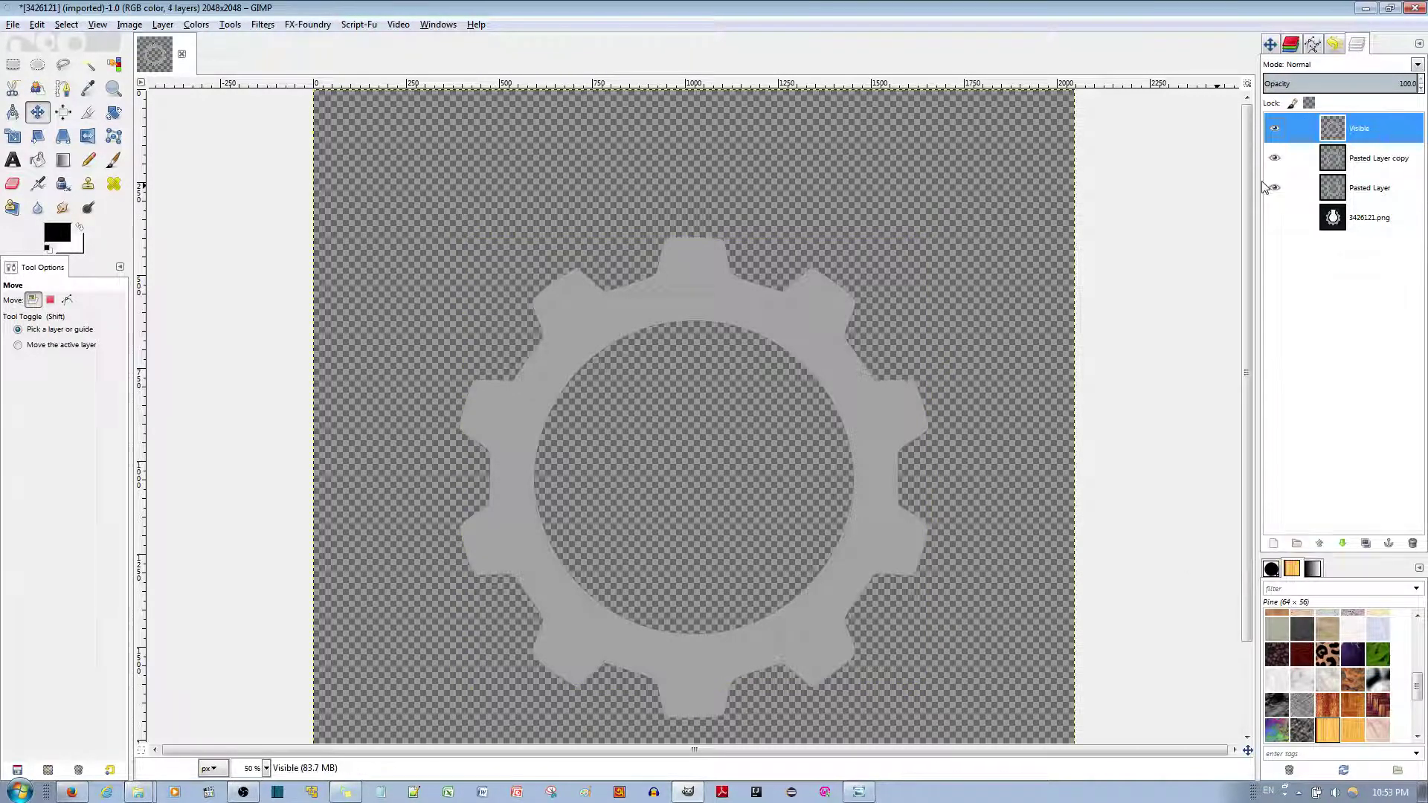
key(ctrl+z)
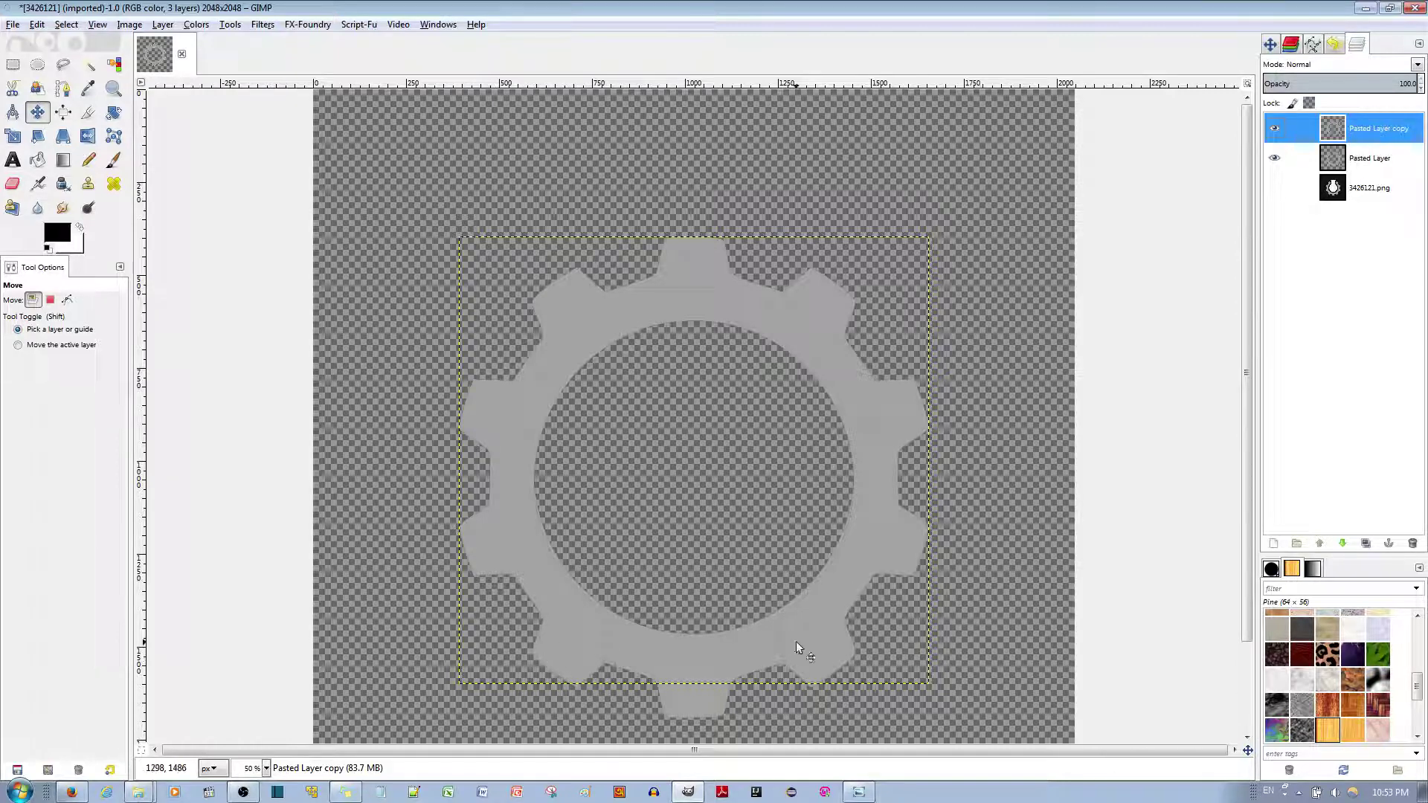
Crop only the flipped gear copy's layer to its upper half, 1262 × 633 px at position 393, 415.
click(85, 119)
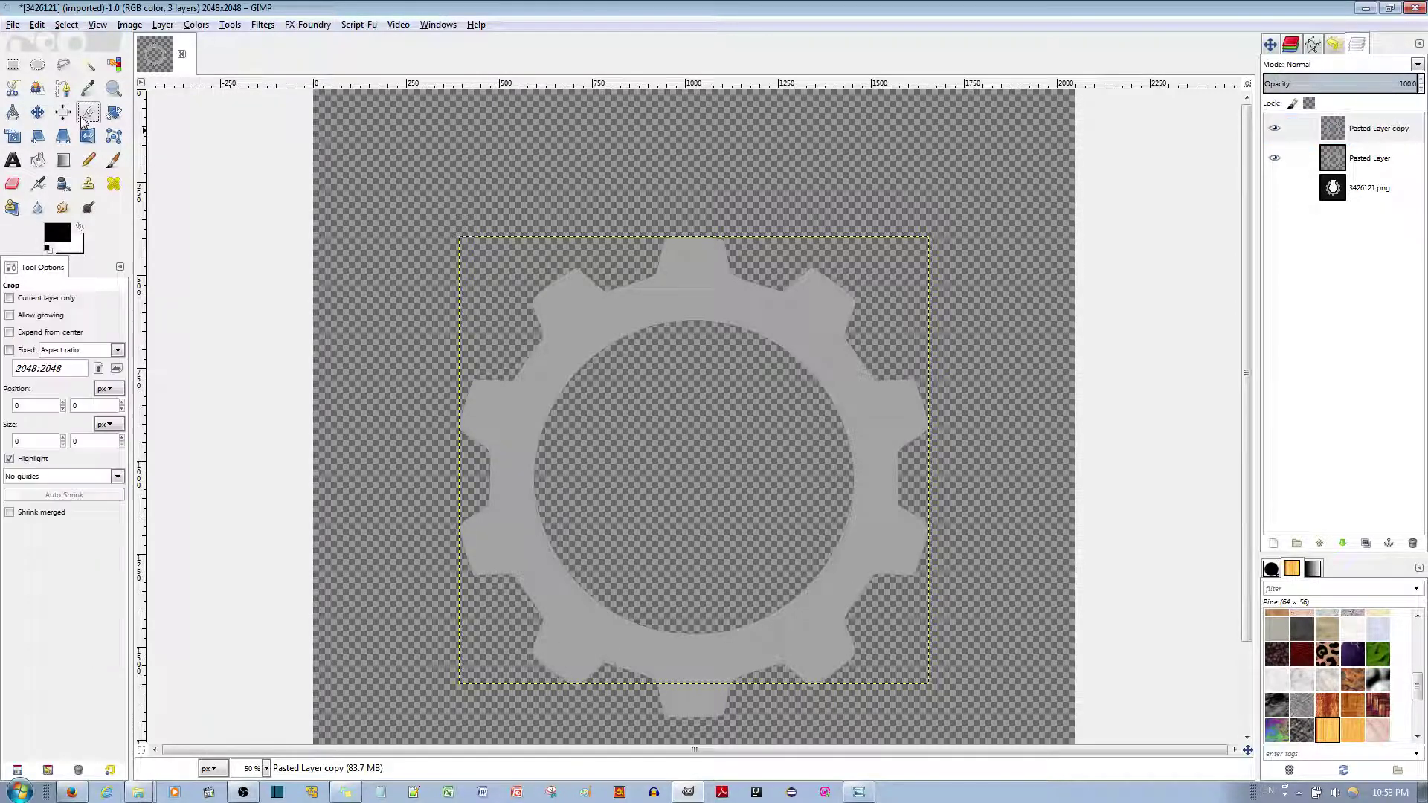
click(85, 118)
click(10, 298)
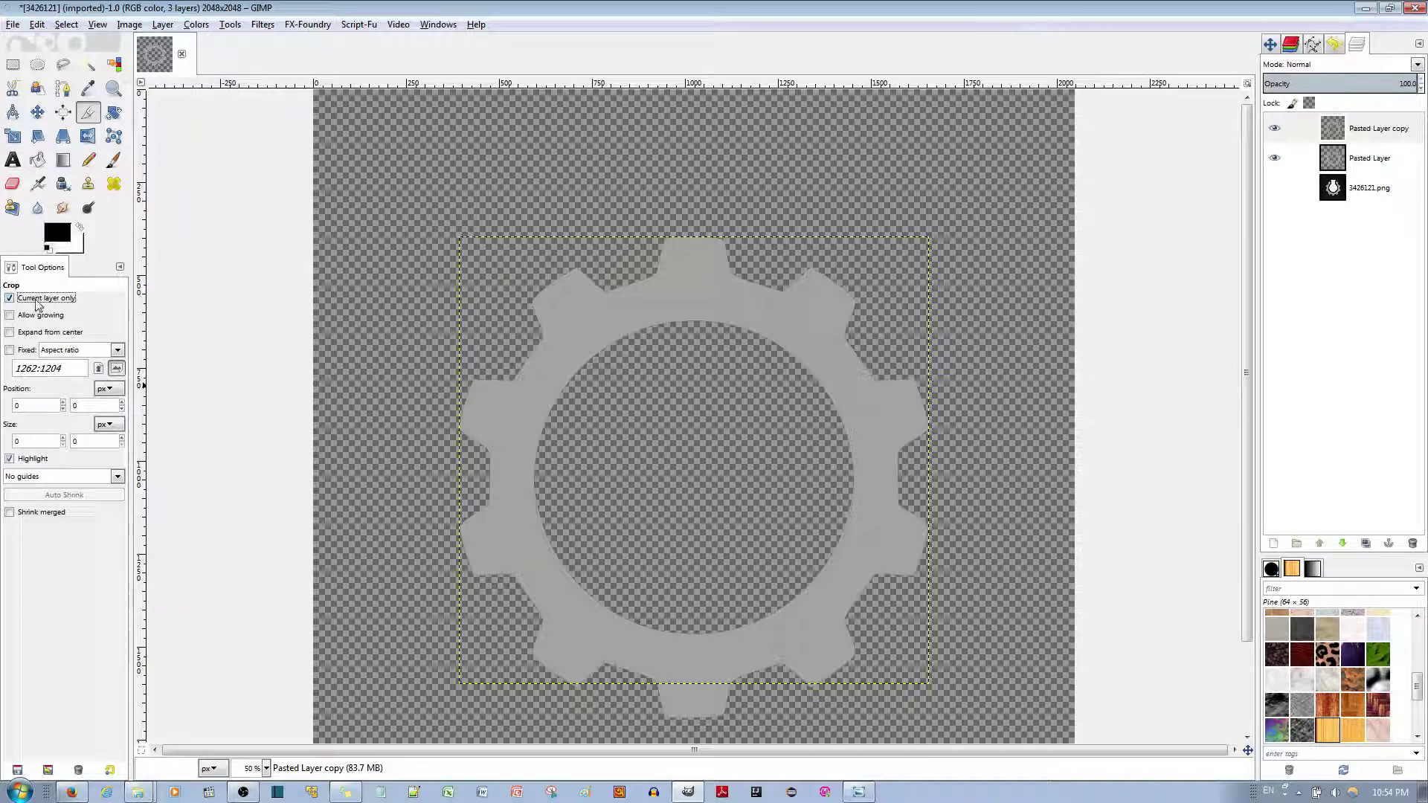
click(1336, 132)
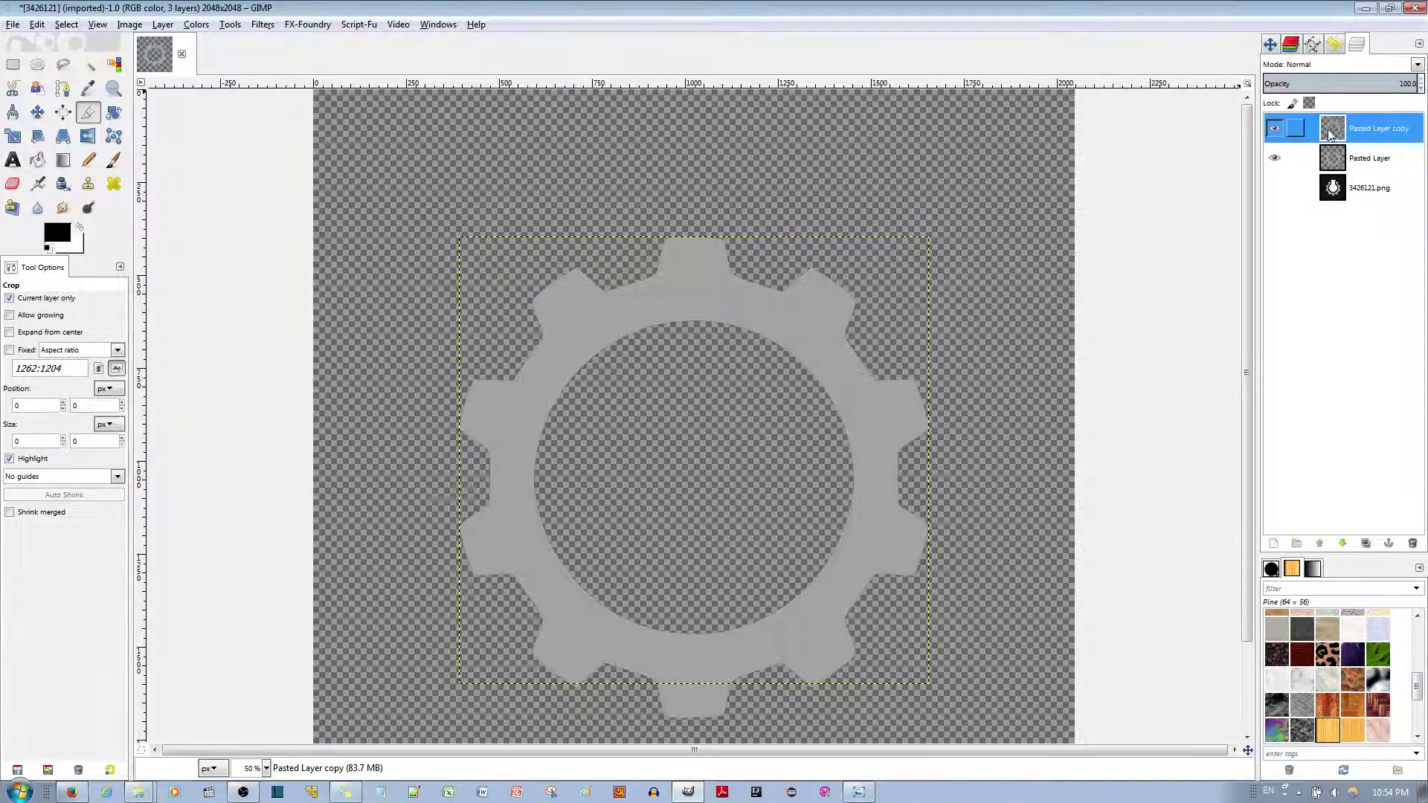
drag(484, 465, 1014, 211)
drag(514, 364, 461, 383)
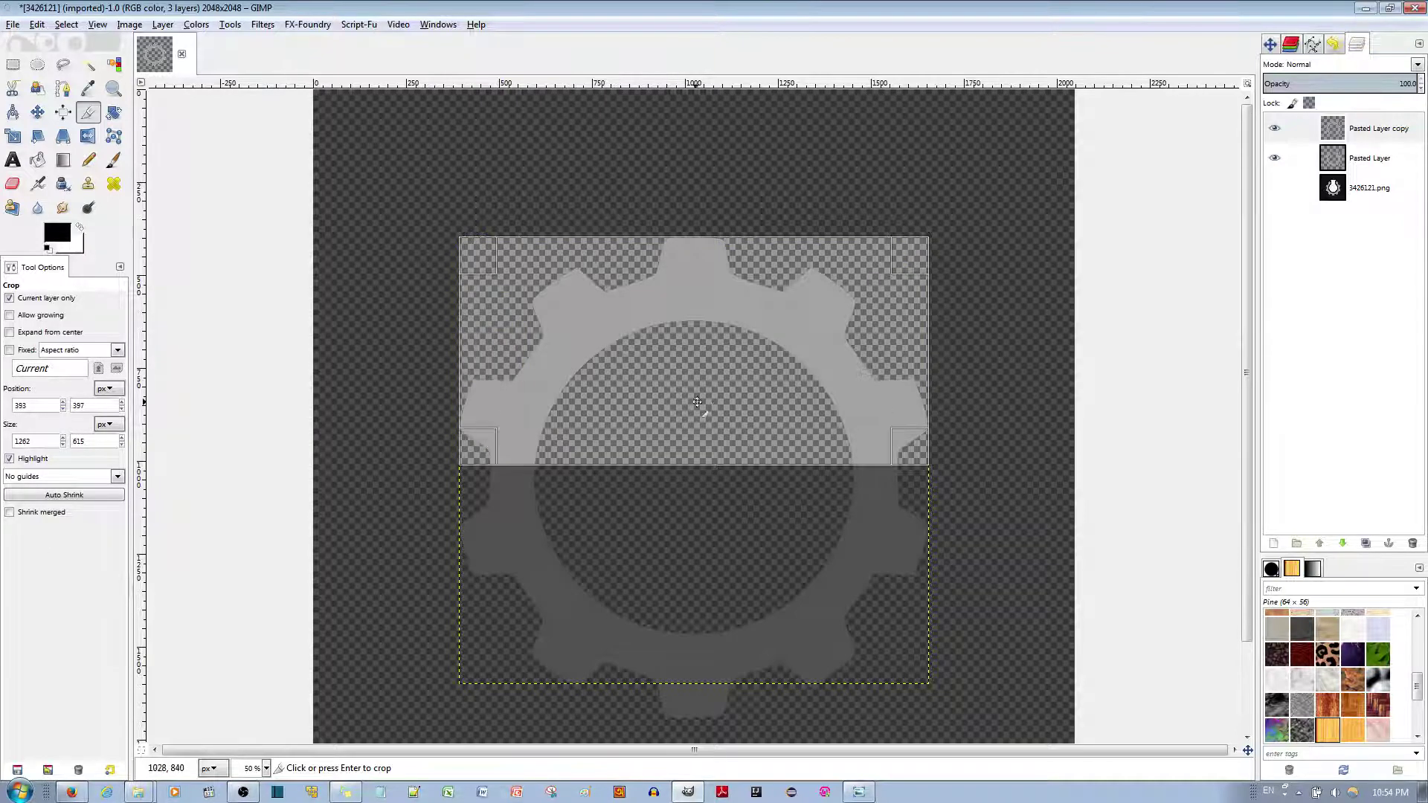
drag(719, 403, 719, 409)
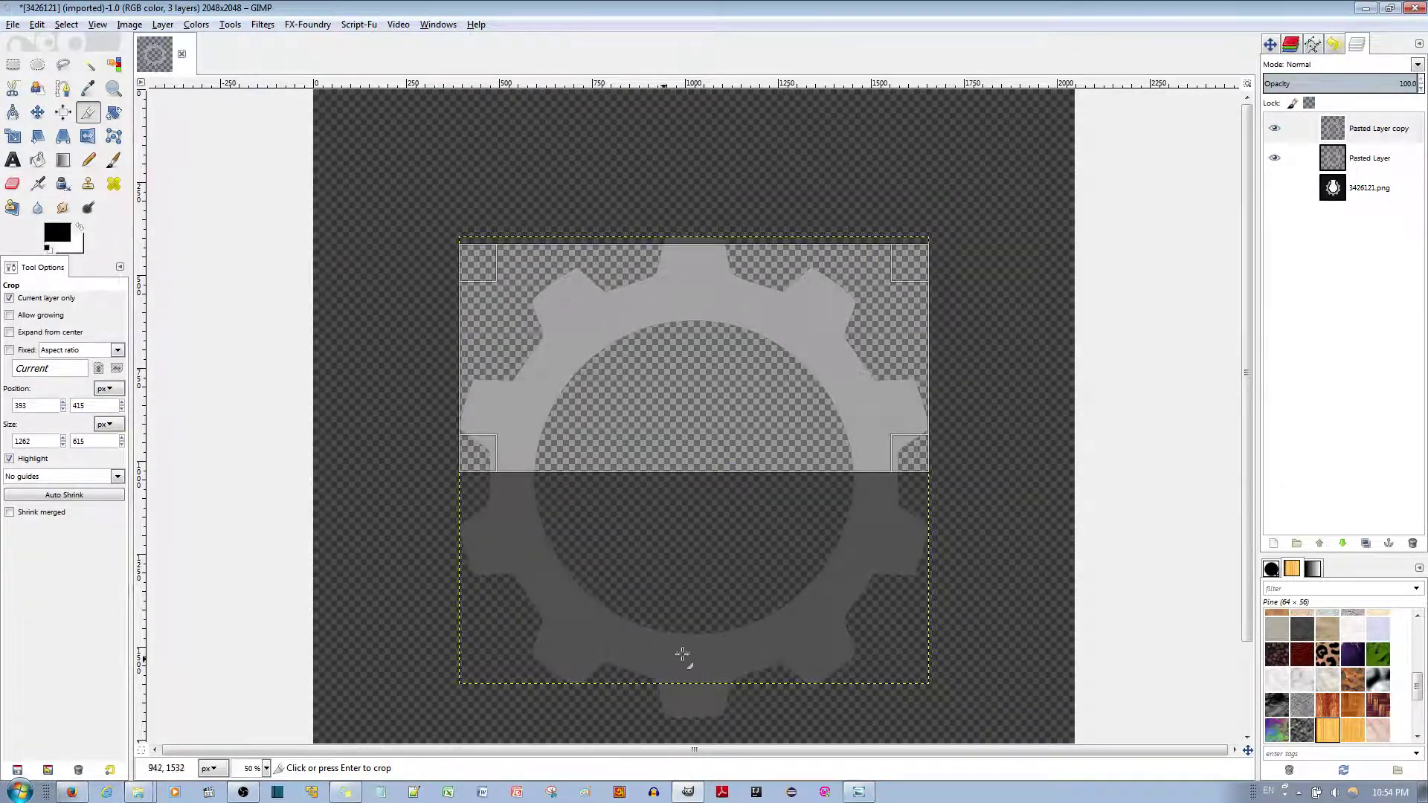
drag(727, 445, 728, 452)
click(713, 372)
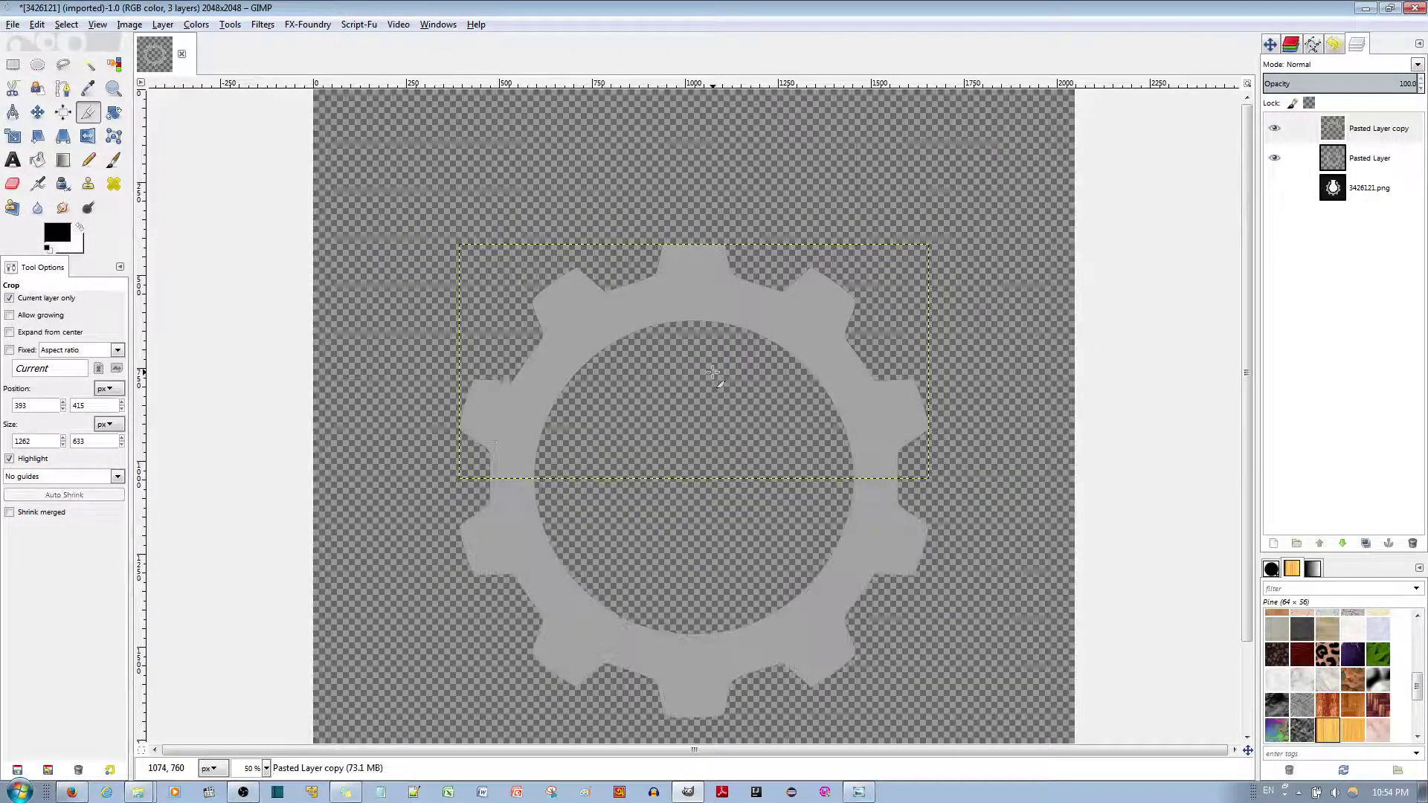
Create a new layer from the visible gear and delete the Pasted Layer copy and Pasted Layer.
right_click(1331, 131)
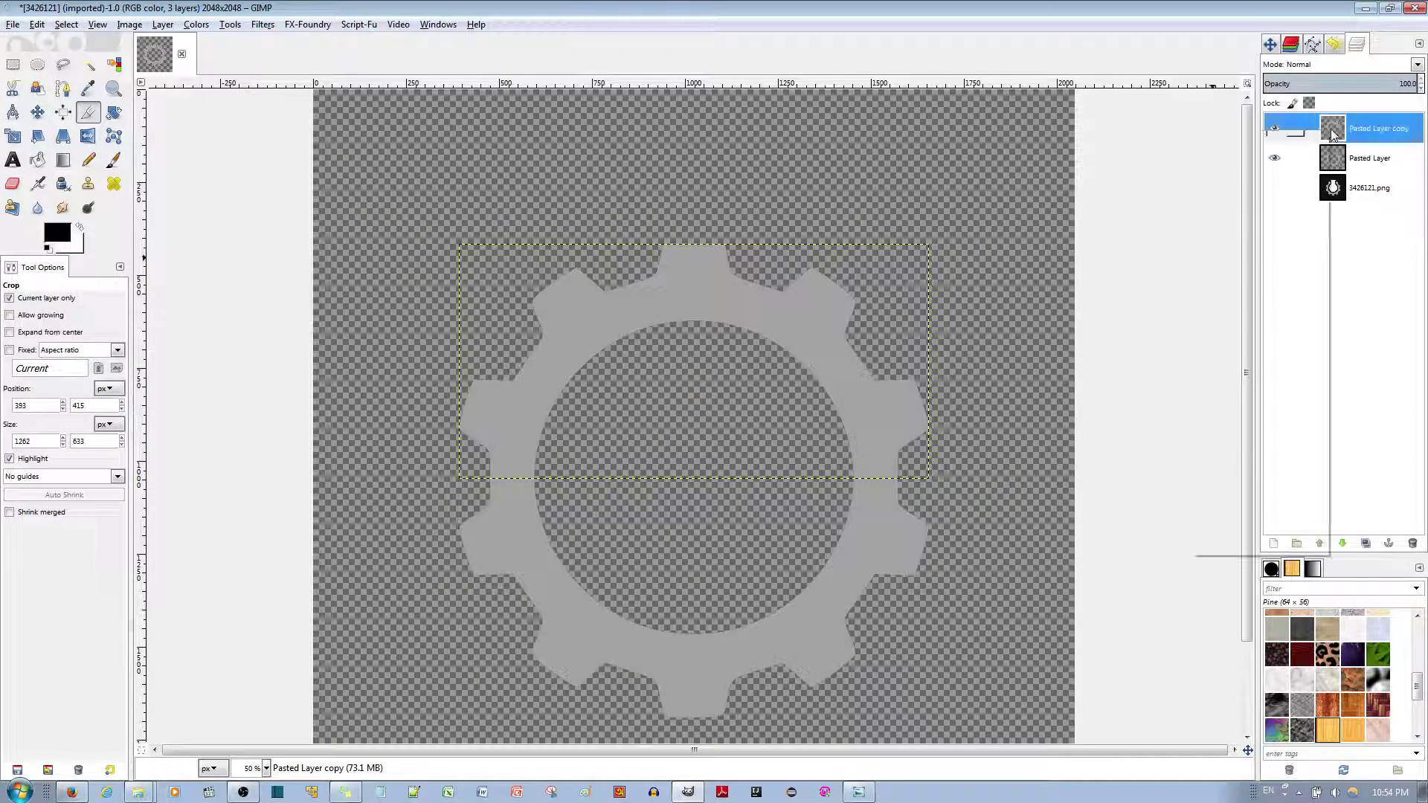
click(1274, 178)
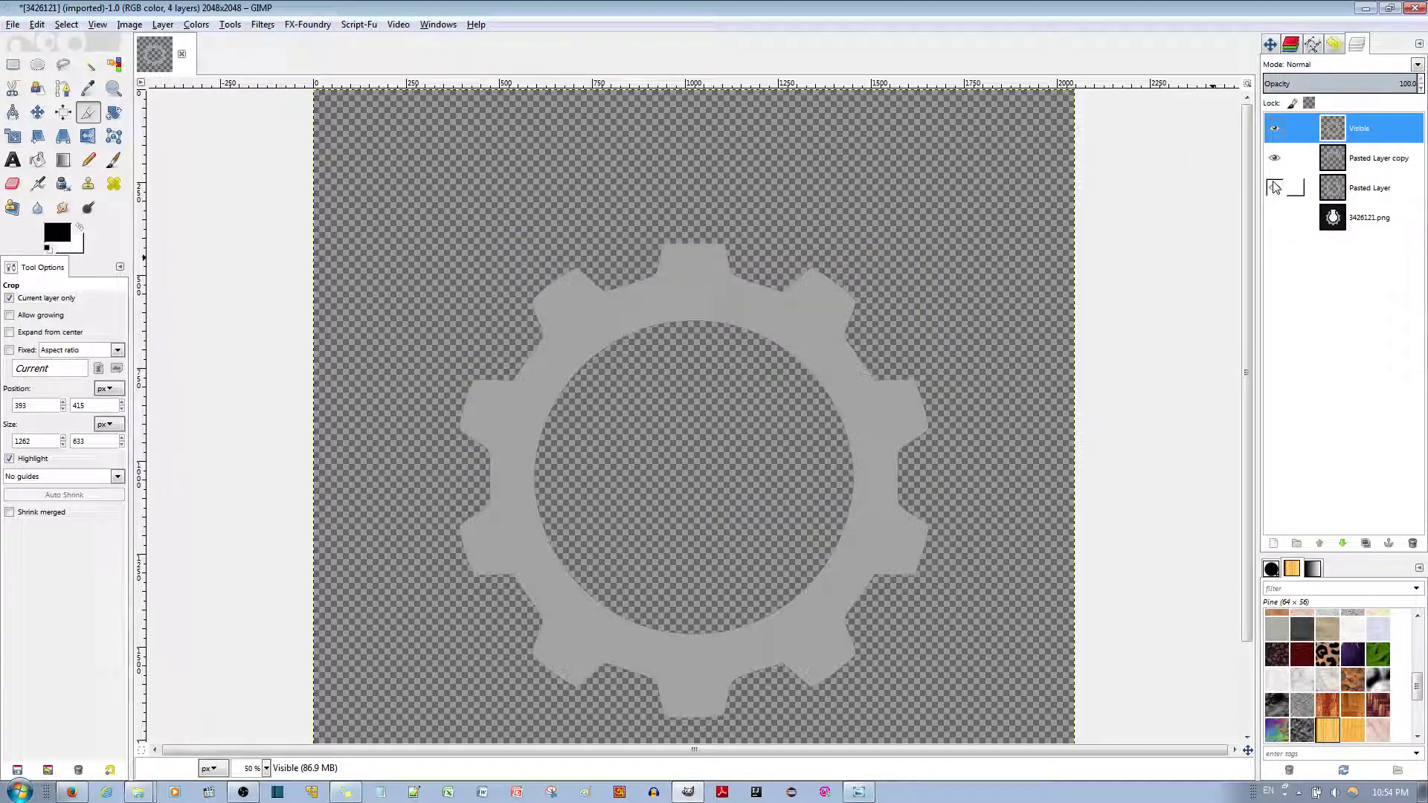
click(1319, 164)
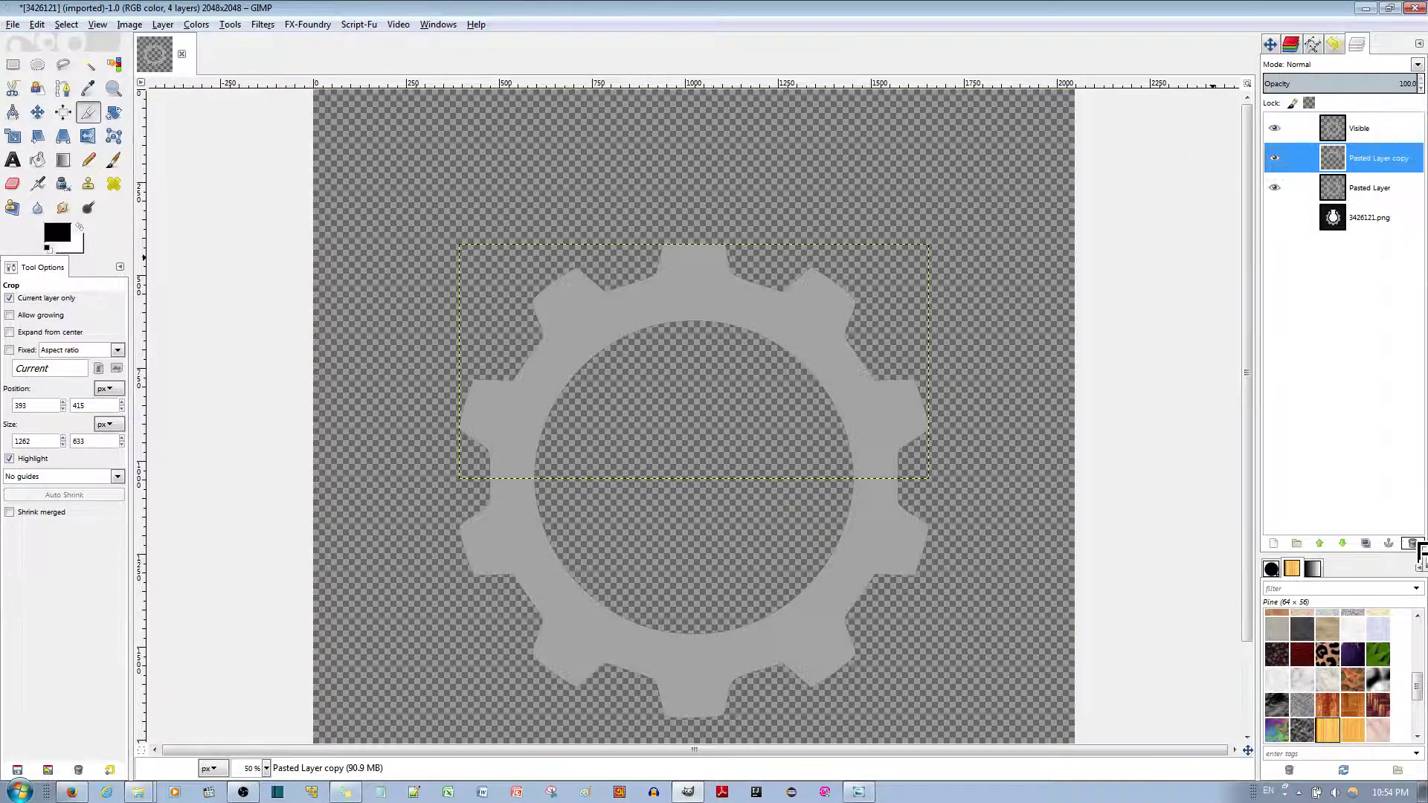
click(1413, 542)
click(1412, 543)
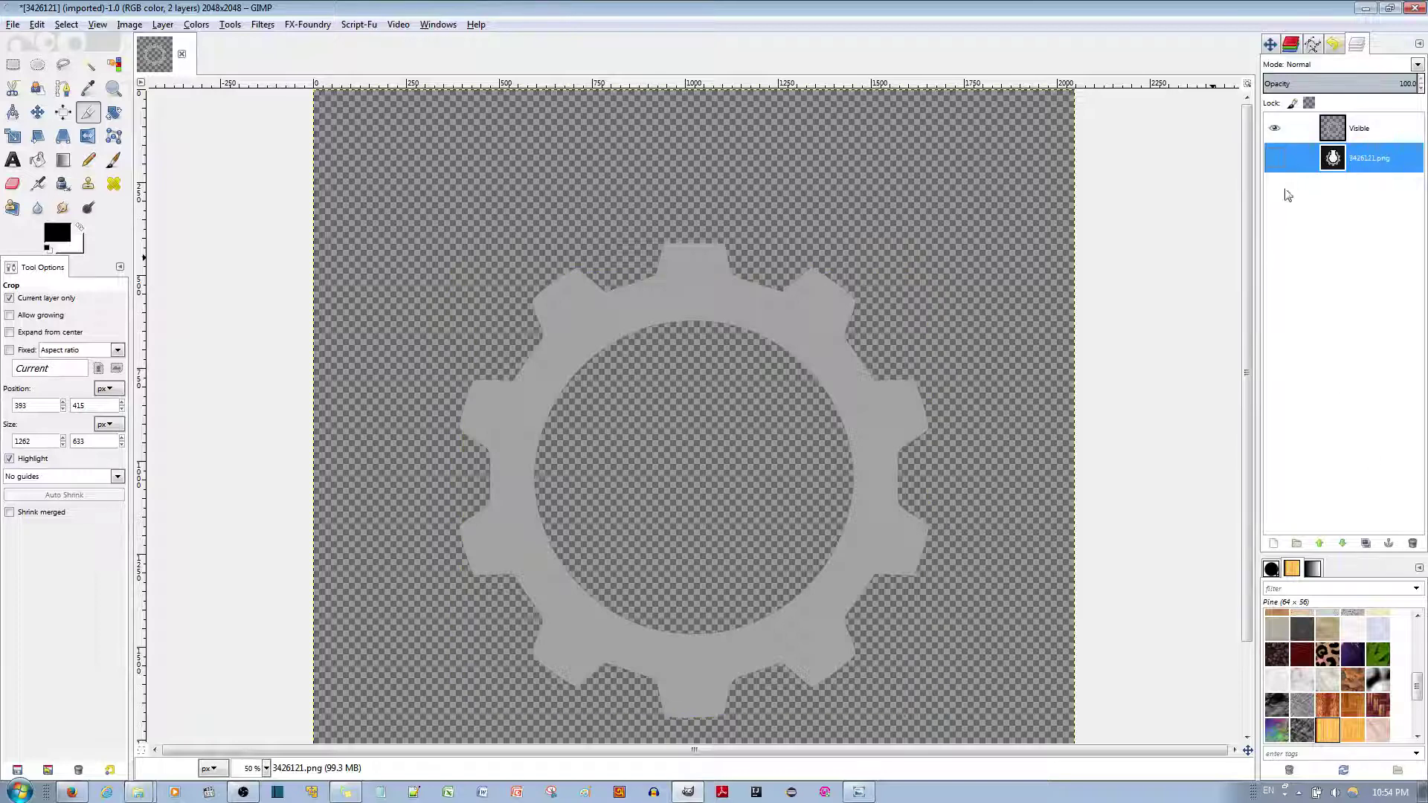
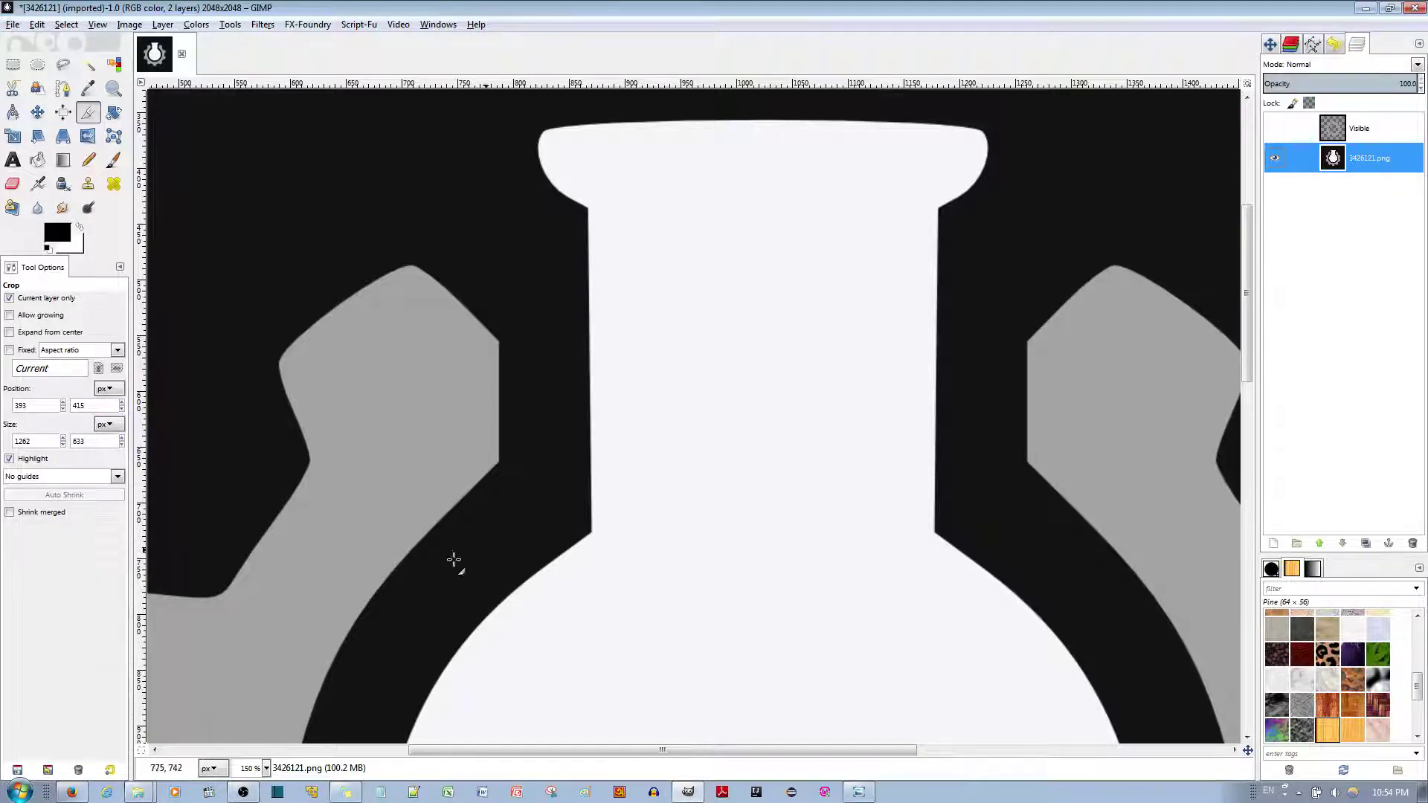
Draw a rectangular selection about 525 × 603 px around the flask's neck, reaching down to the upper part of its bulb.
click(13, 65)
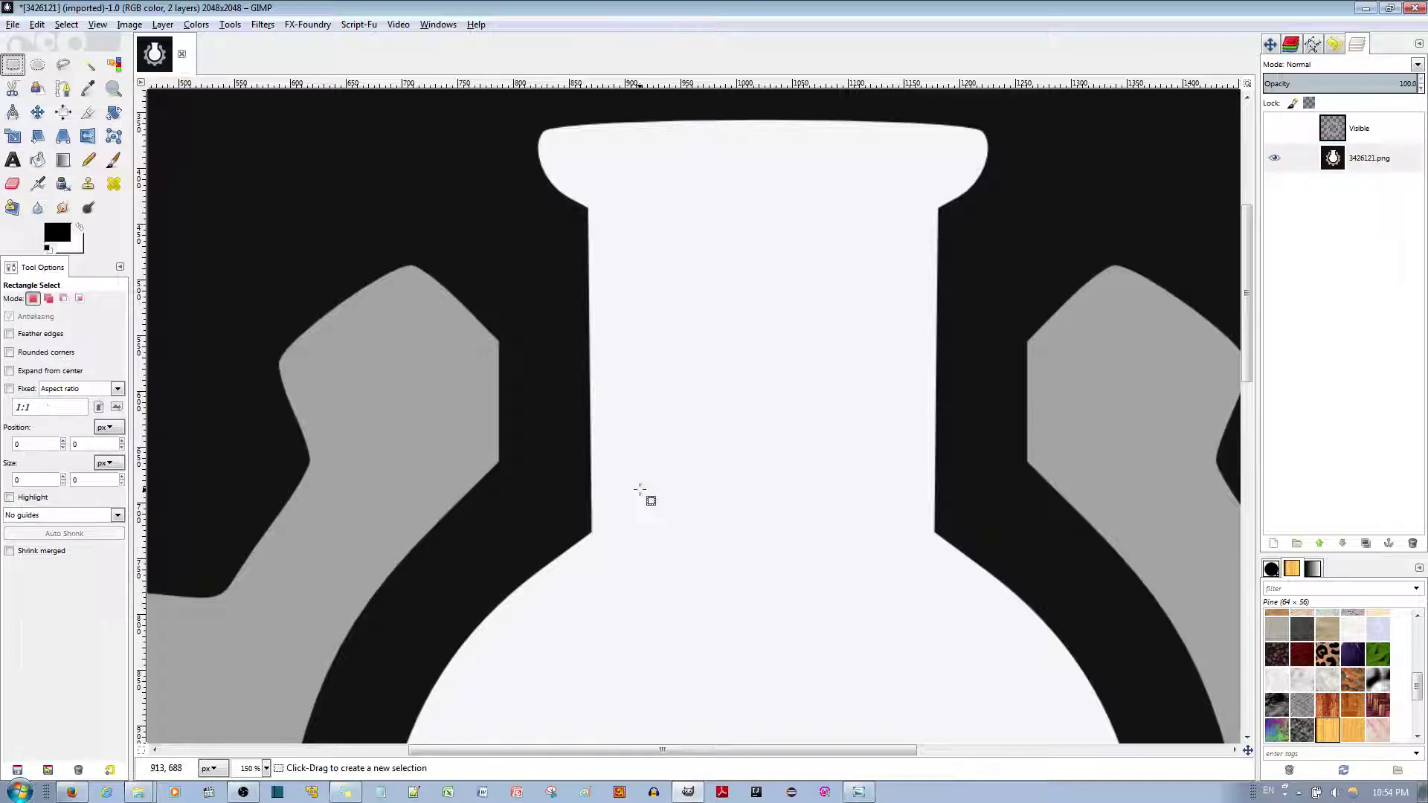
drag(480, 615, 1065, 140)
scroll(1055, 392, up, 3)
scroll(926, 314, down, 3)
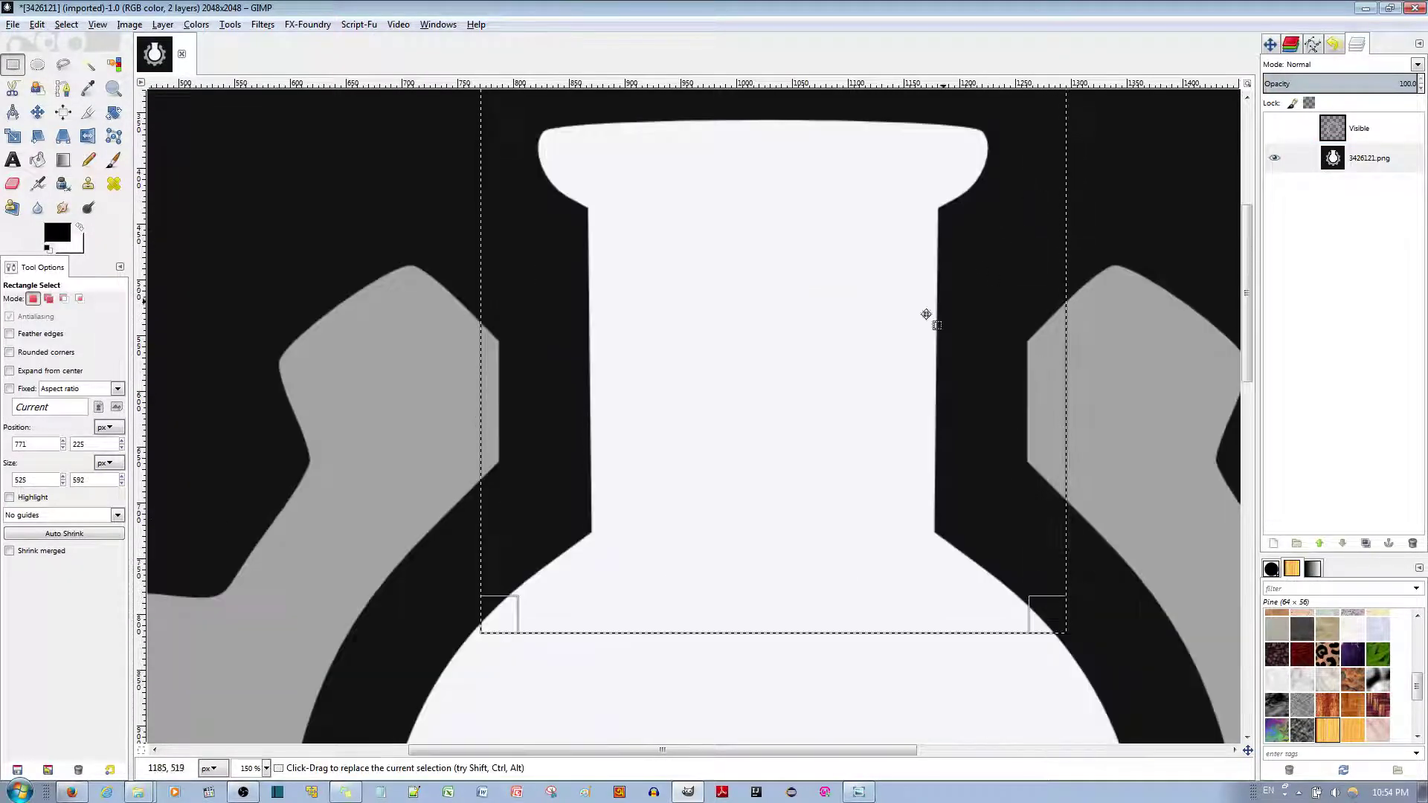
mouse_move(763, 595)
mouse_down()
mouse_move(763, 626)
mouse_move(763, 608)
mouse_up()
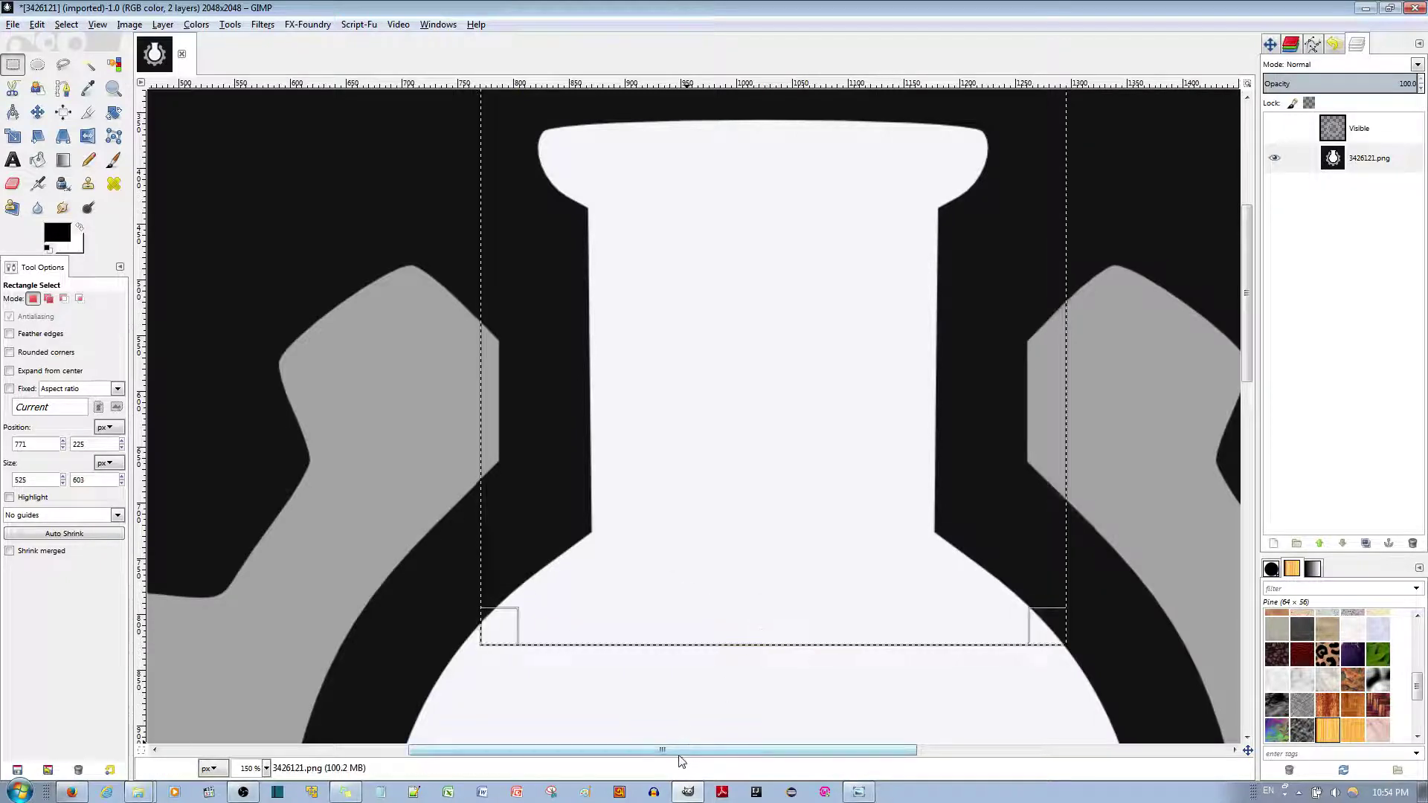
Move the selection's left edge to x 788, just clear of the gray gear end beside the flask neck.
drag(679, 749, 586, 750)
scroll(703, 439, up, 3)
drag(702, 437, 739, 372)
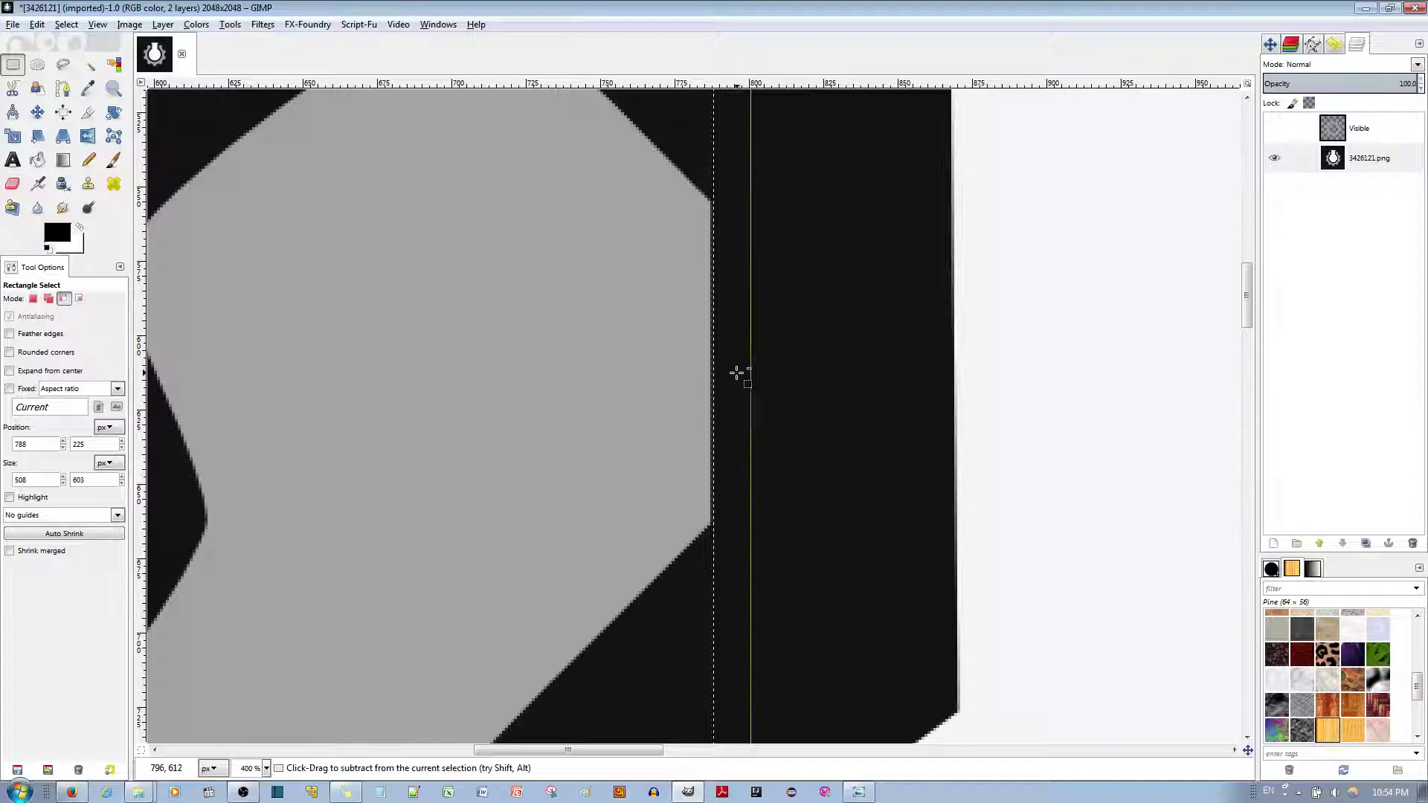
scroll(740, 374, up, 3)
click(736, 373)
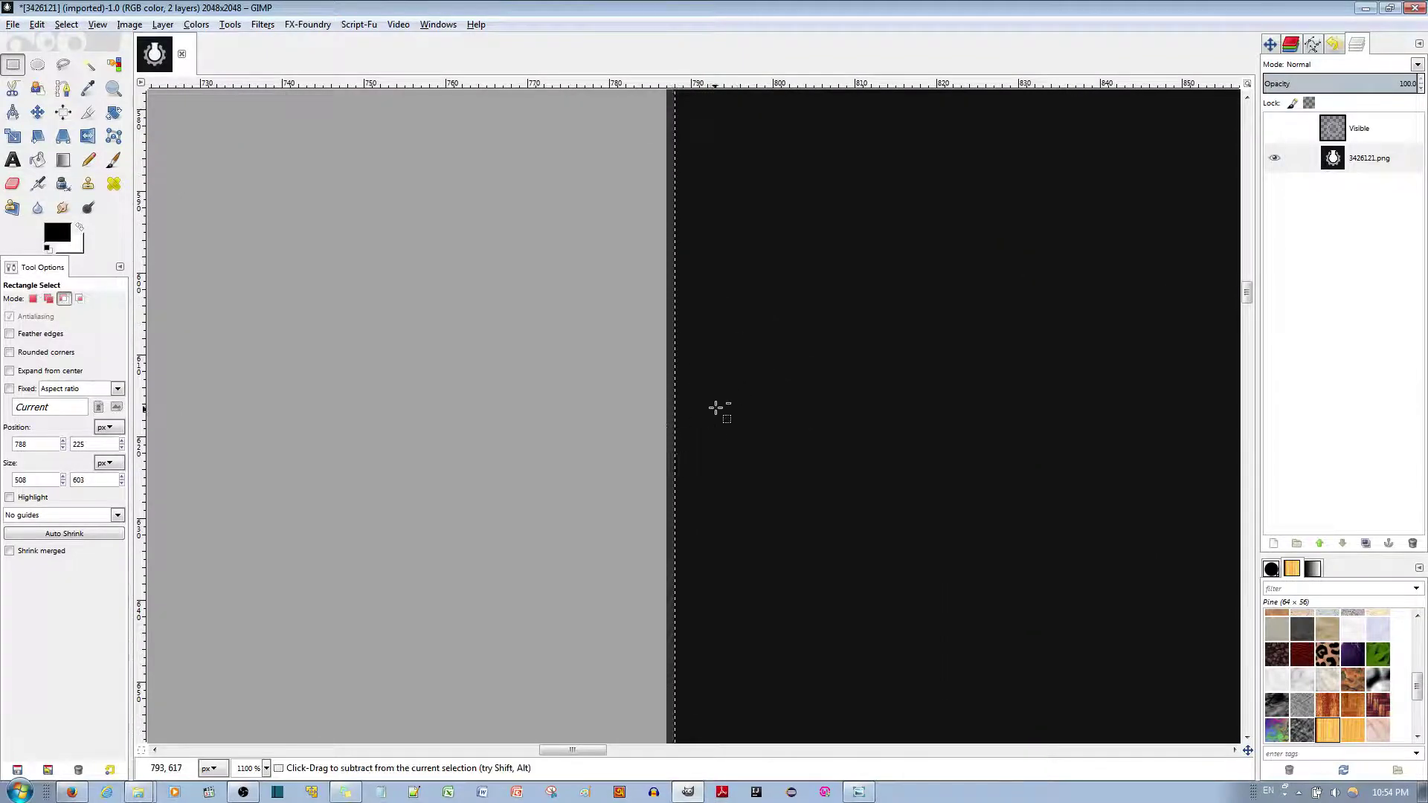
Pull the selection's right edge in to the opposite gear end, making the selection 472 px wide.
scroll(722, 439, down, 5)
scroll(725, 446, down, 2)
drag(667, 751, 890, 755)
scroll(781, 445, up, 5)
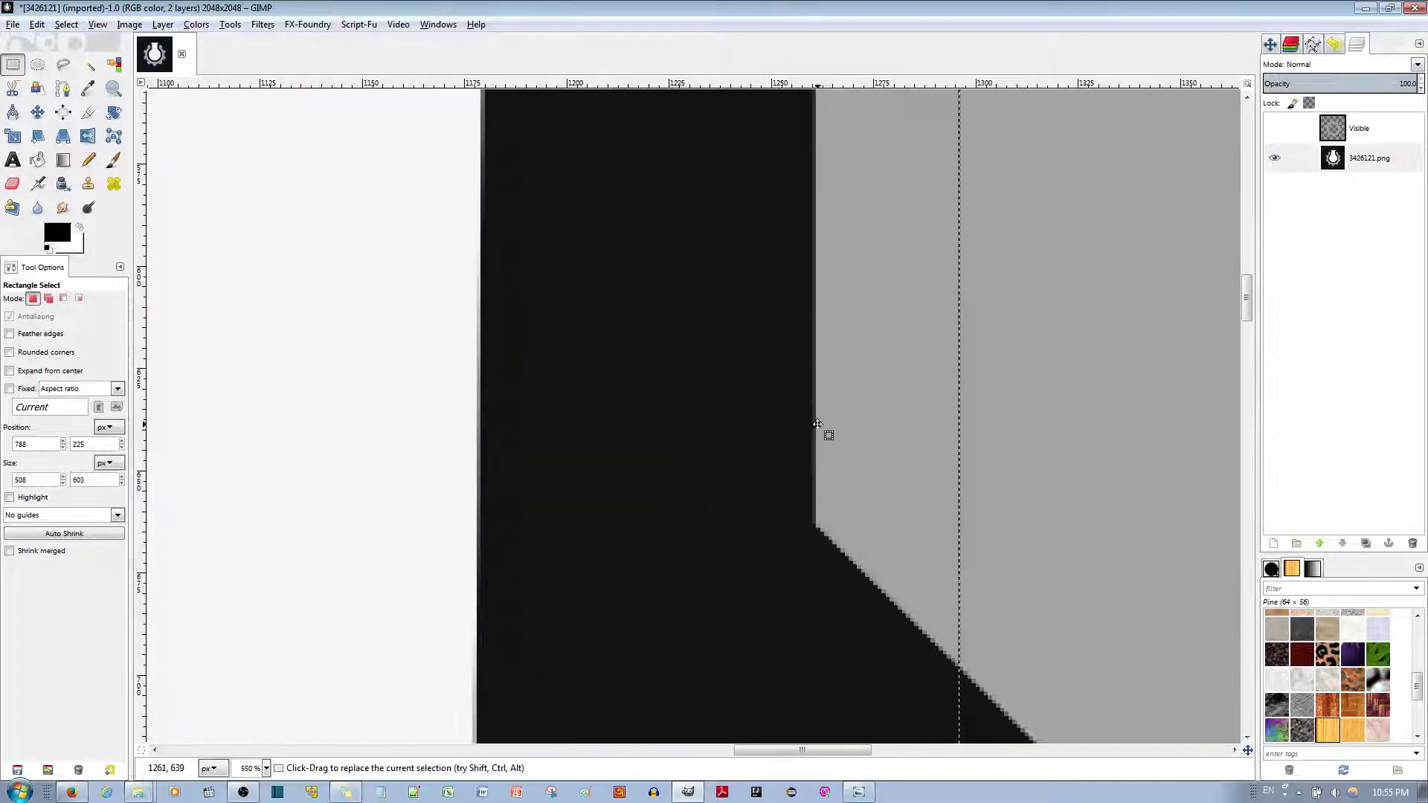
drag(939, 400, 795, 401)
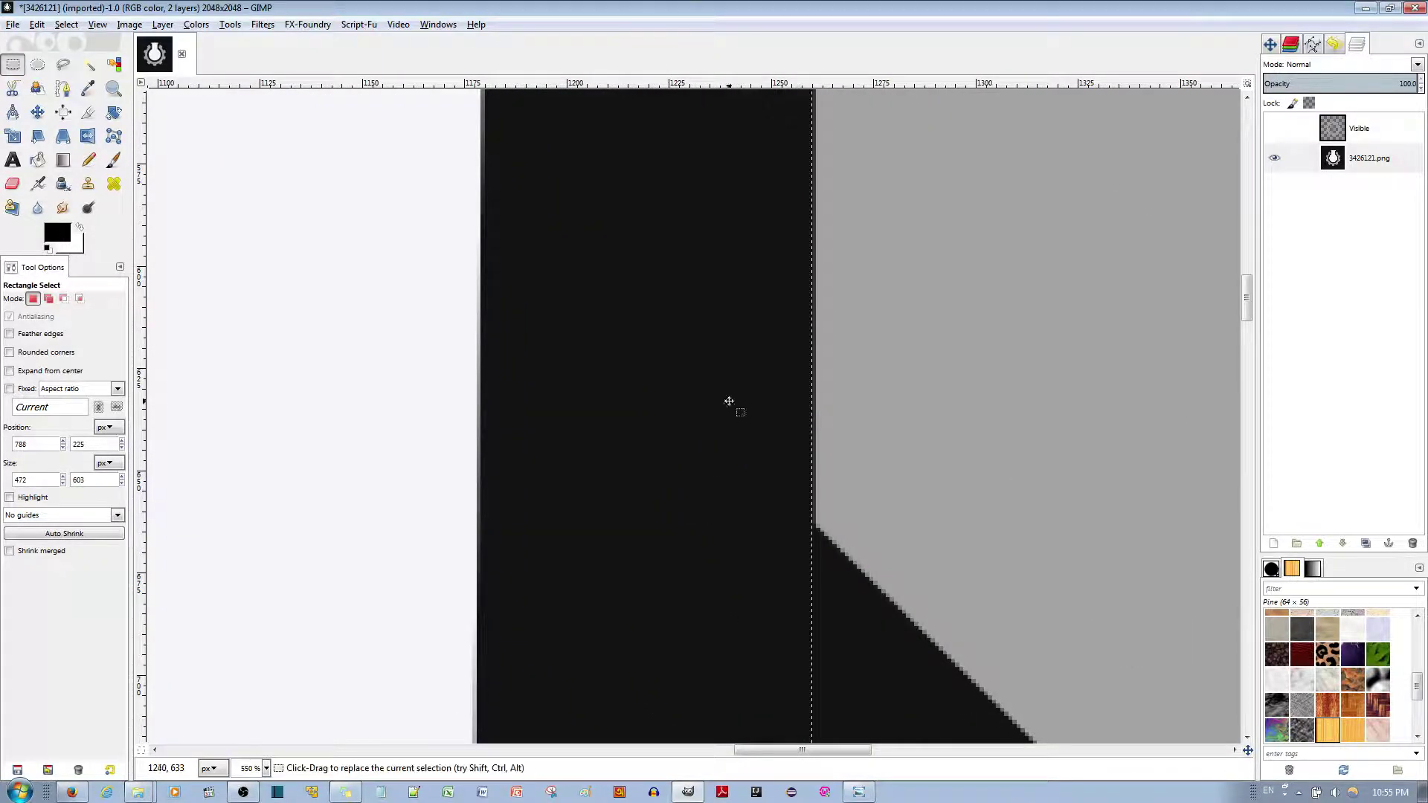
Finalize the rectangular selection around the flask neck and copy its pixels from the original image layer.
scroll(670, 391, down, 4)
scroll(634, 375, down, 2)
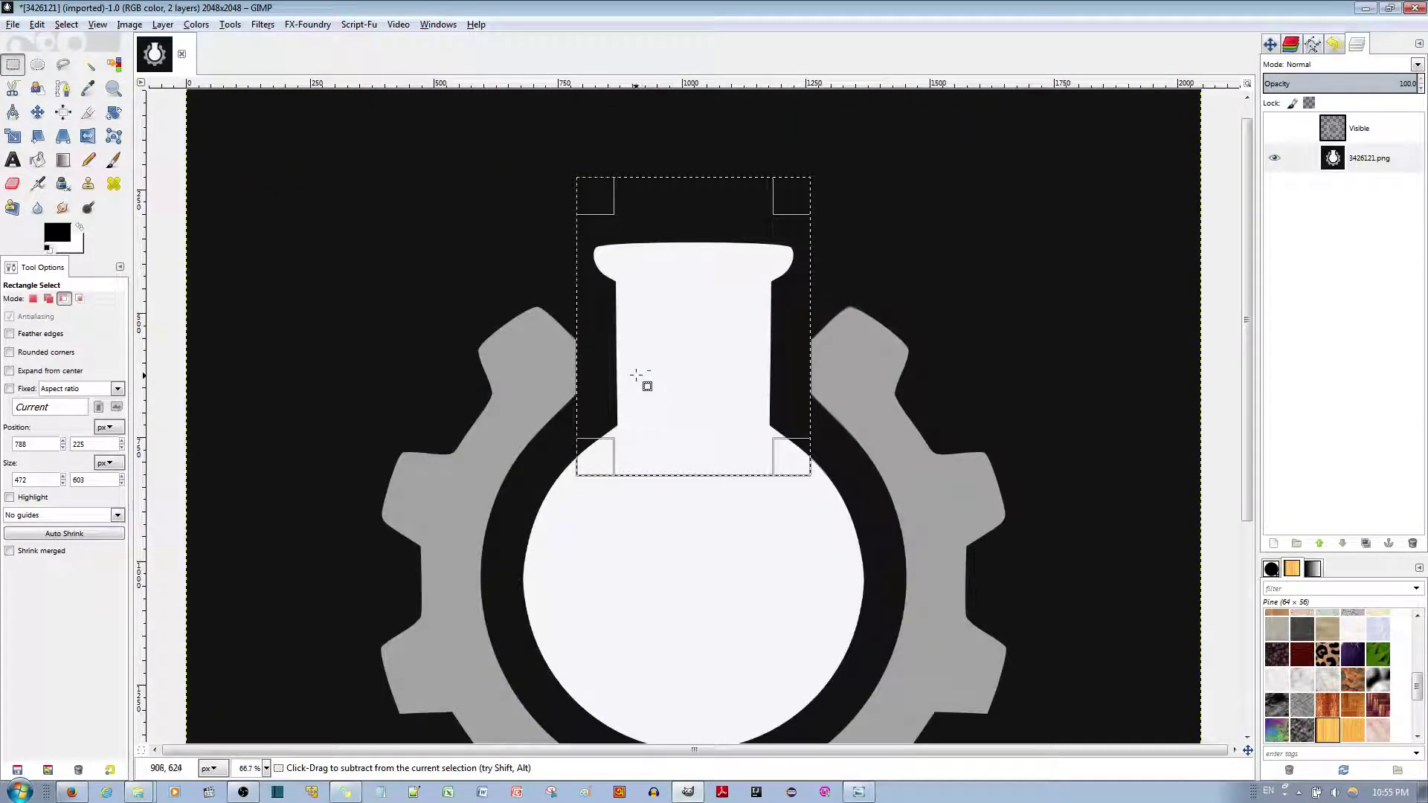
click(726, 362)
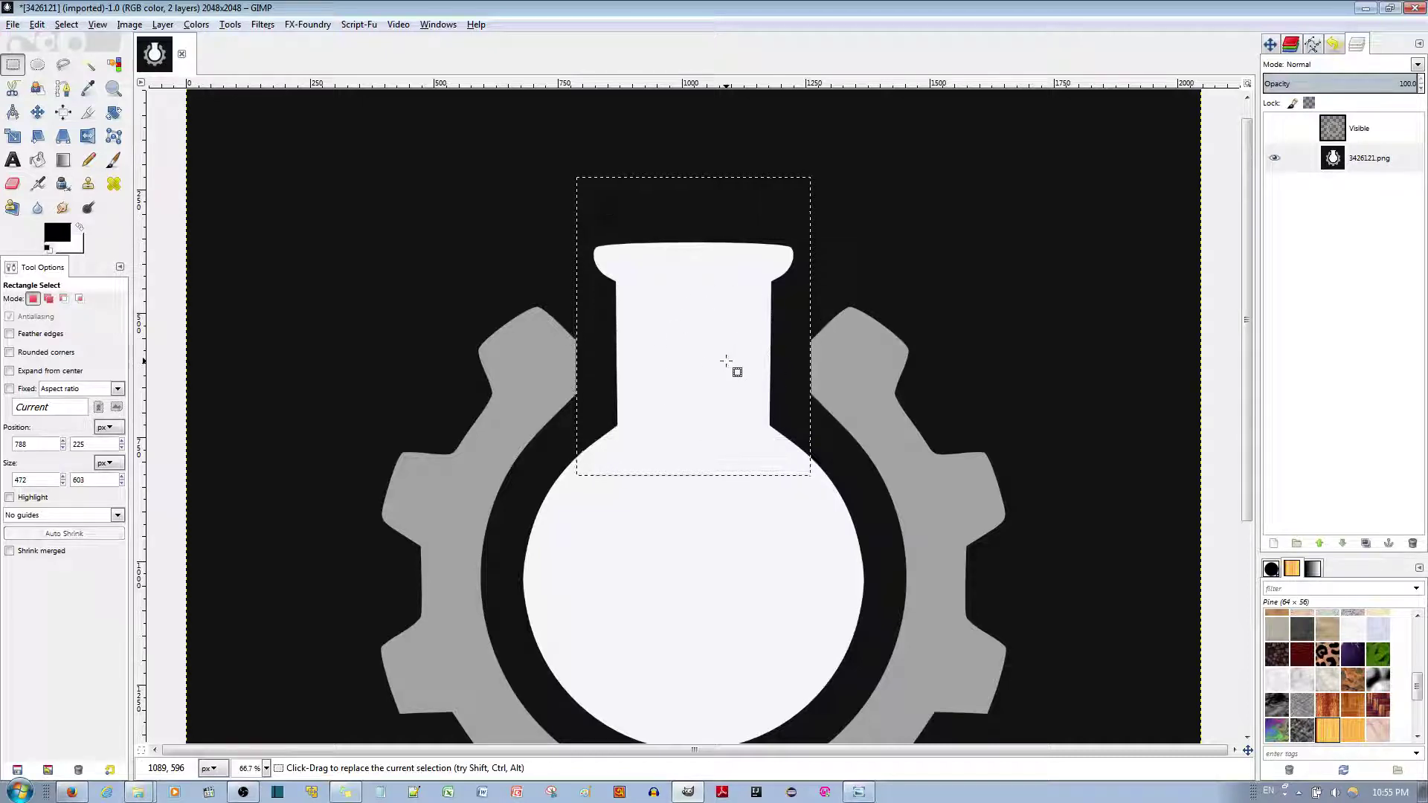
key(ctrl+c)
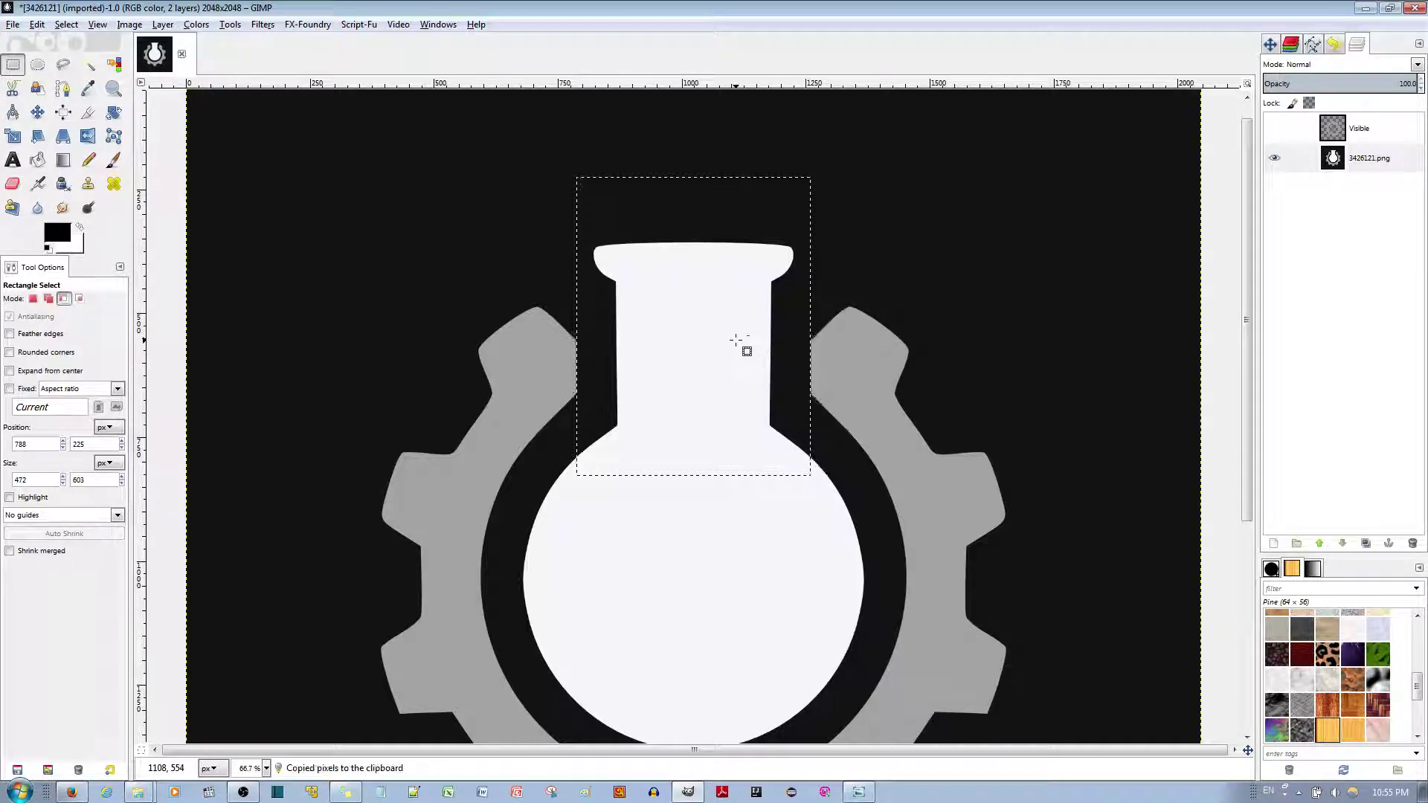
Paste the copied flask neck into its own new layer and show the complete gear layer beneath it.
key(ctrl+v)
right_click(1343, 135)
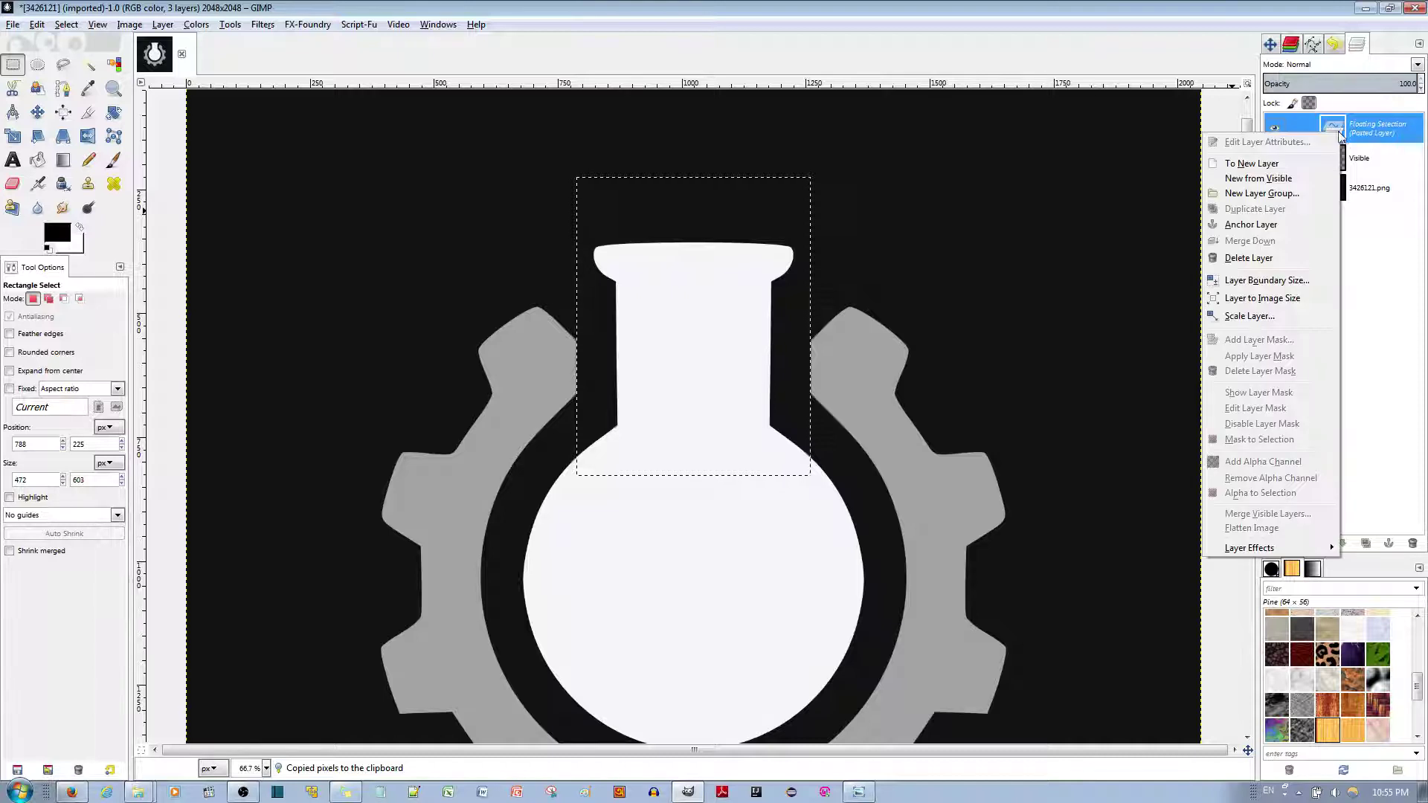
click(1277, 169)
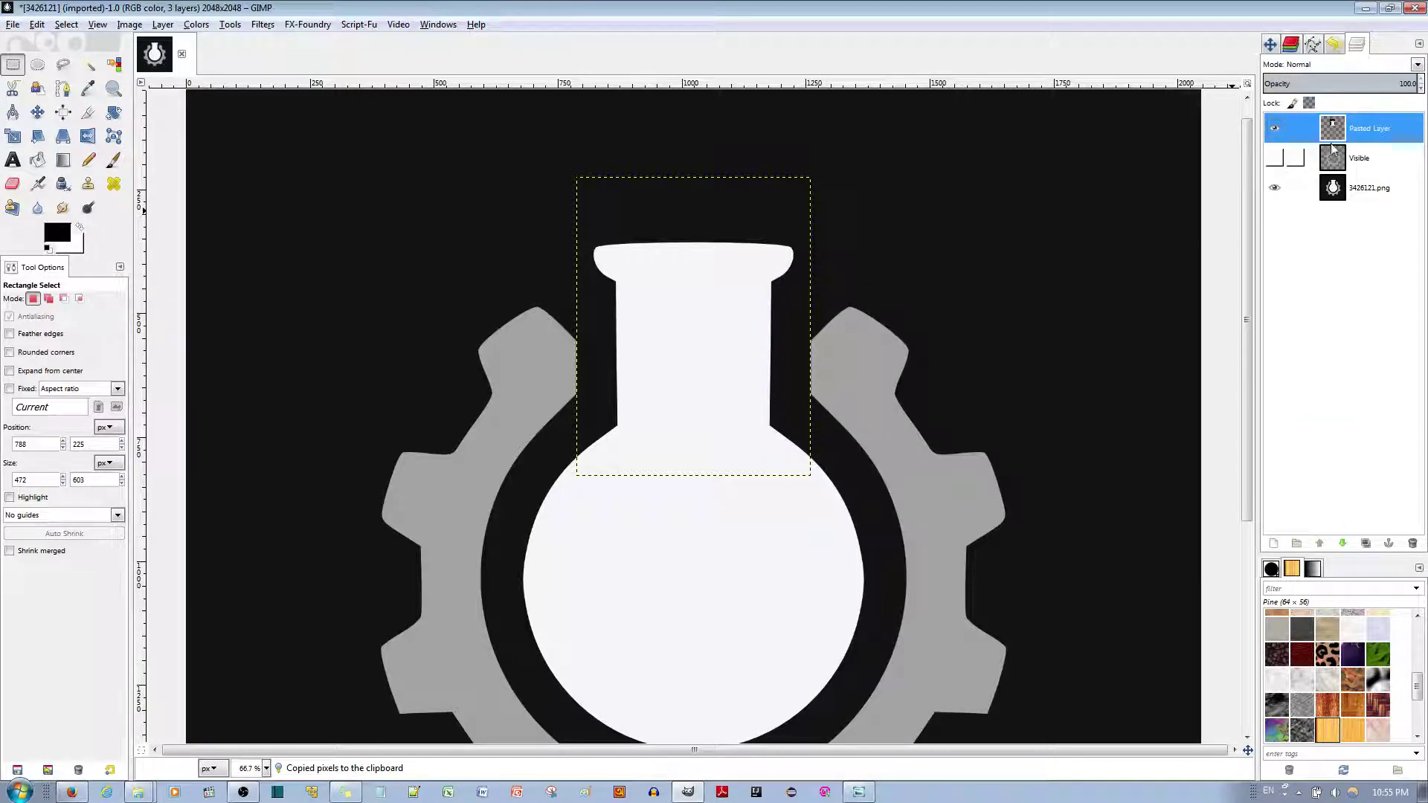
click(1274, 158)
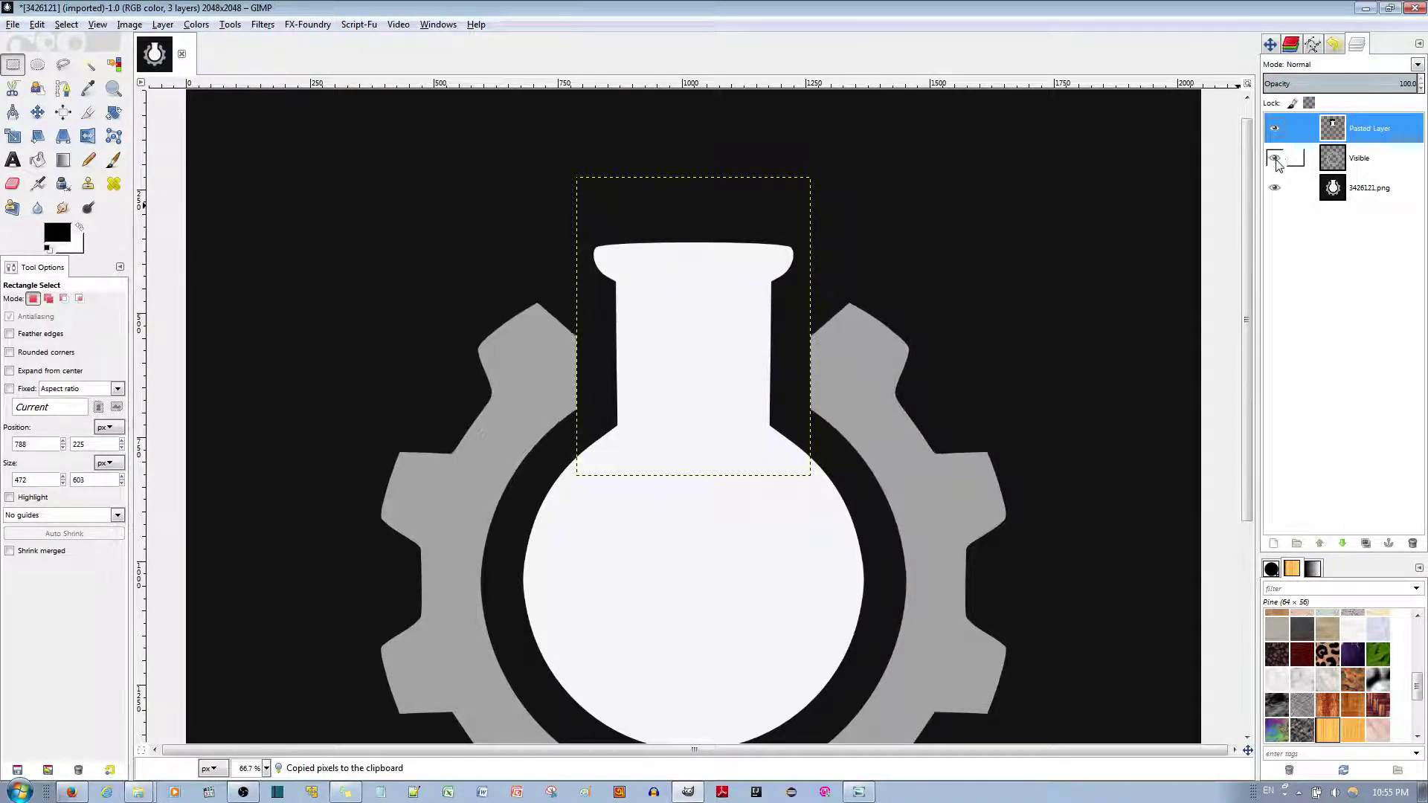
click(1343, 164)
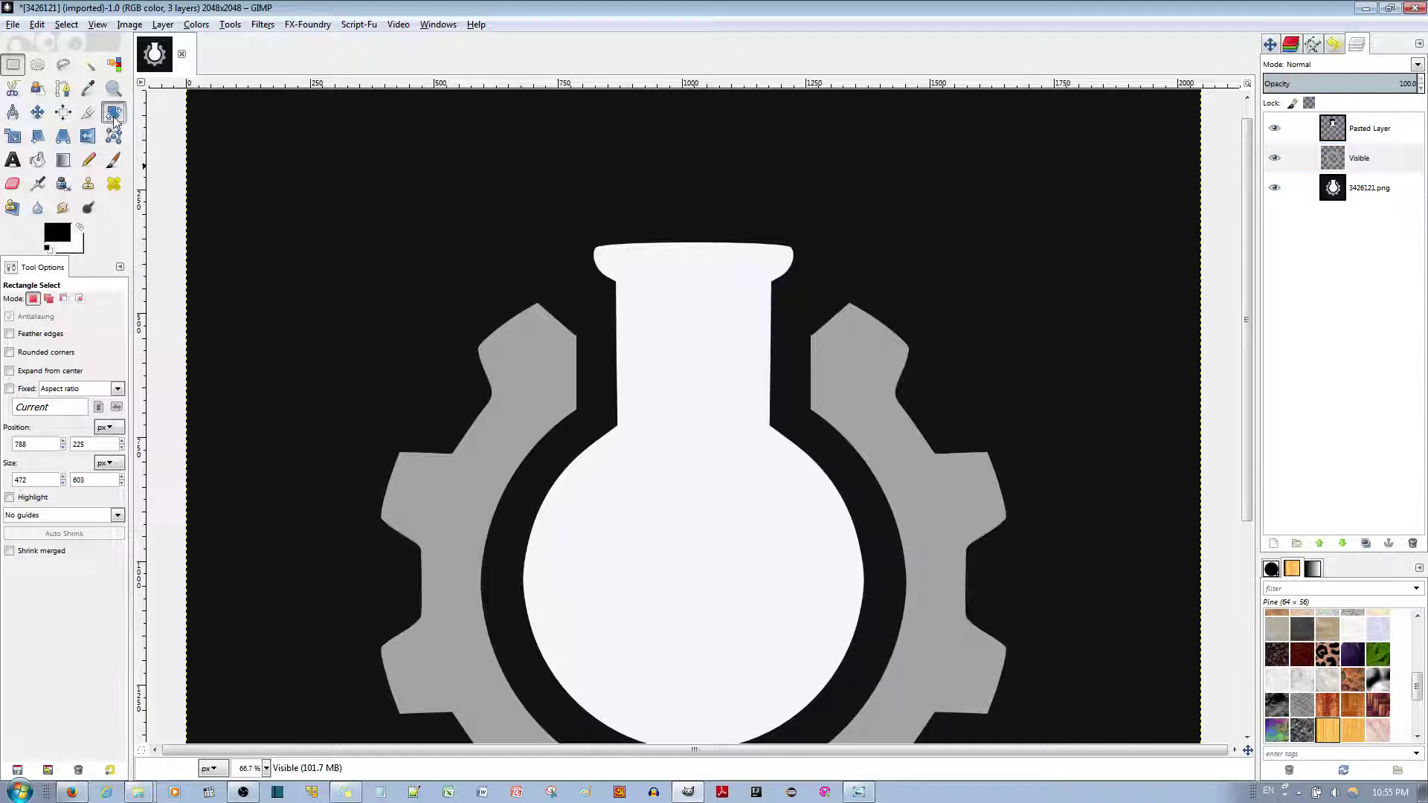
click(38, 137)
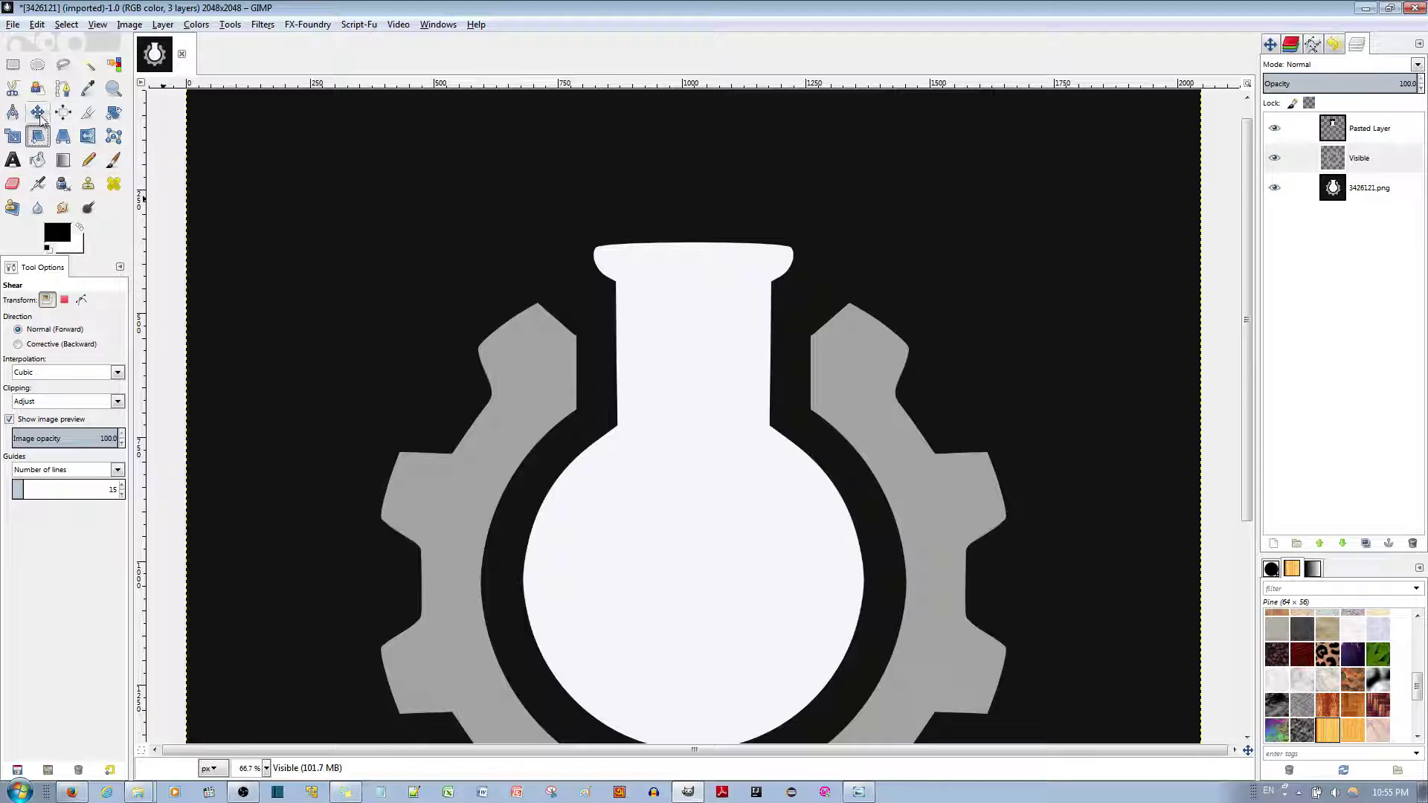
click(115, 118)
click(667, 358)
scroll(625, 342, down, 3)
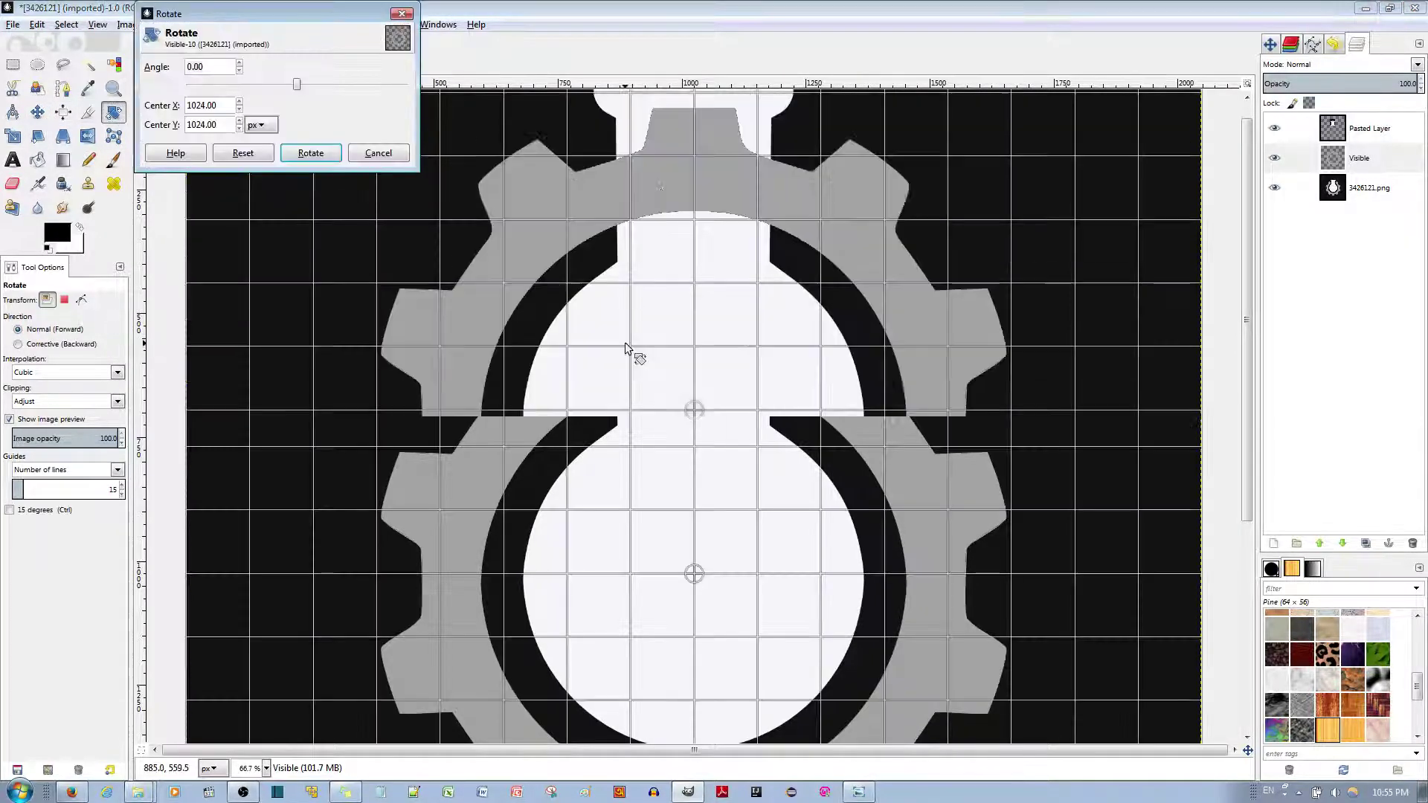
drag(654, 219, 637, 181)
key(Escape)
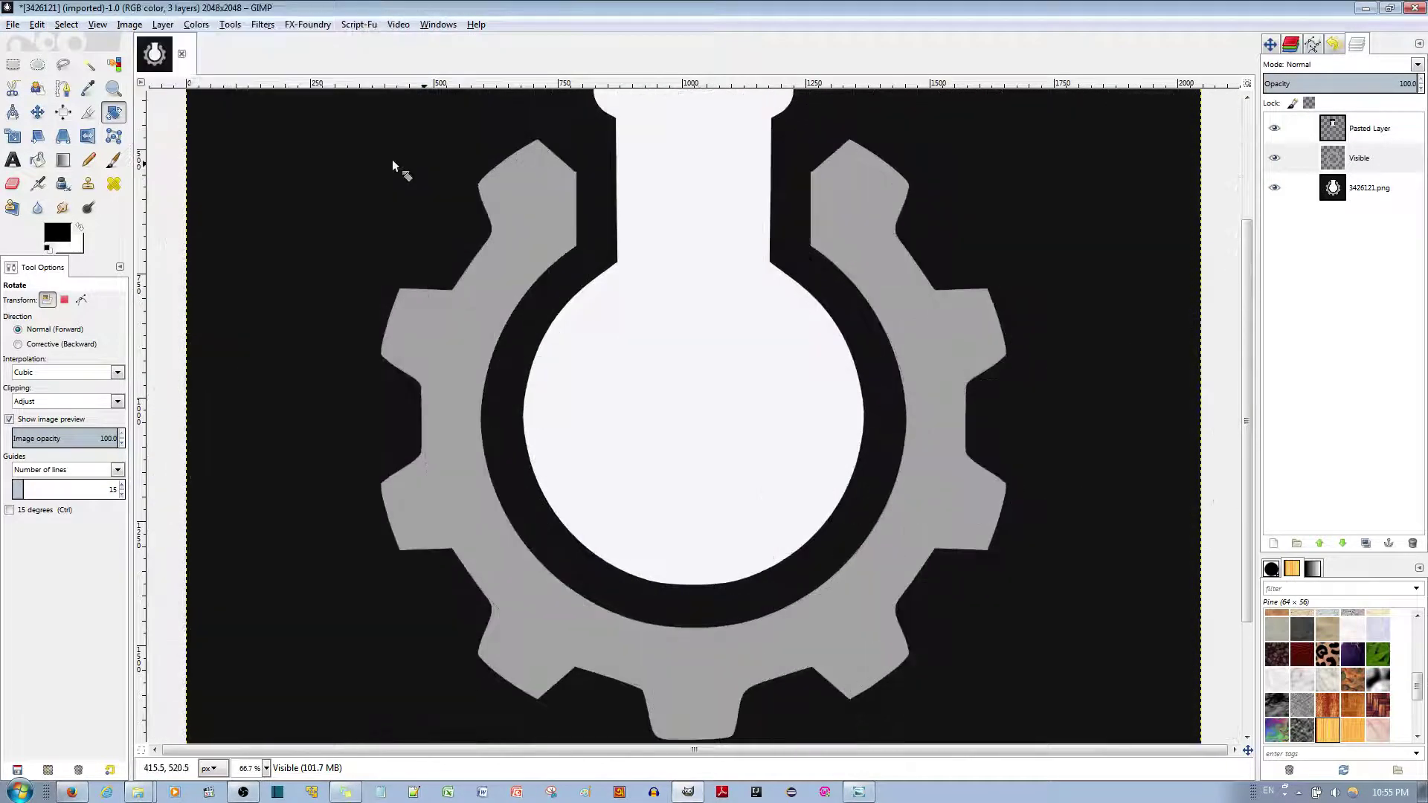
Hide the pasted neck layer and the gear layer, and duplicate the original 3426121.png layer.
click(1274, 128)
click(1274, 158)
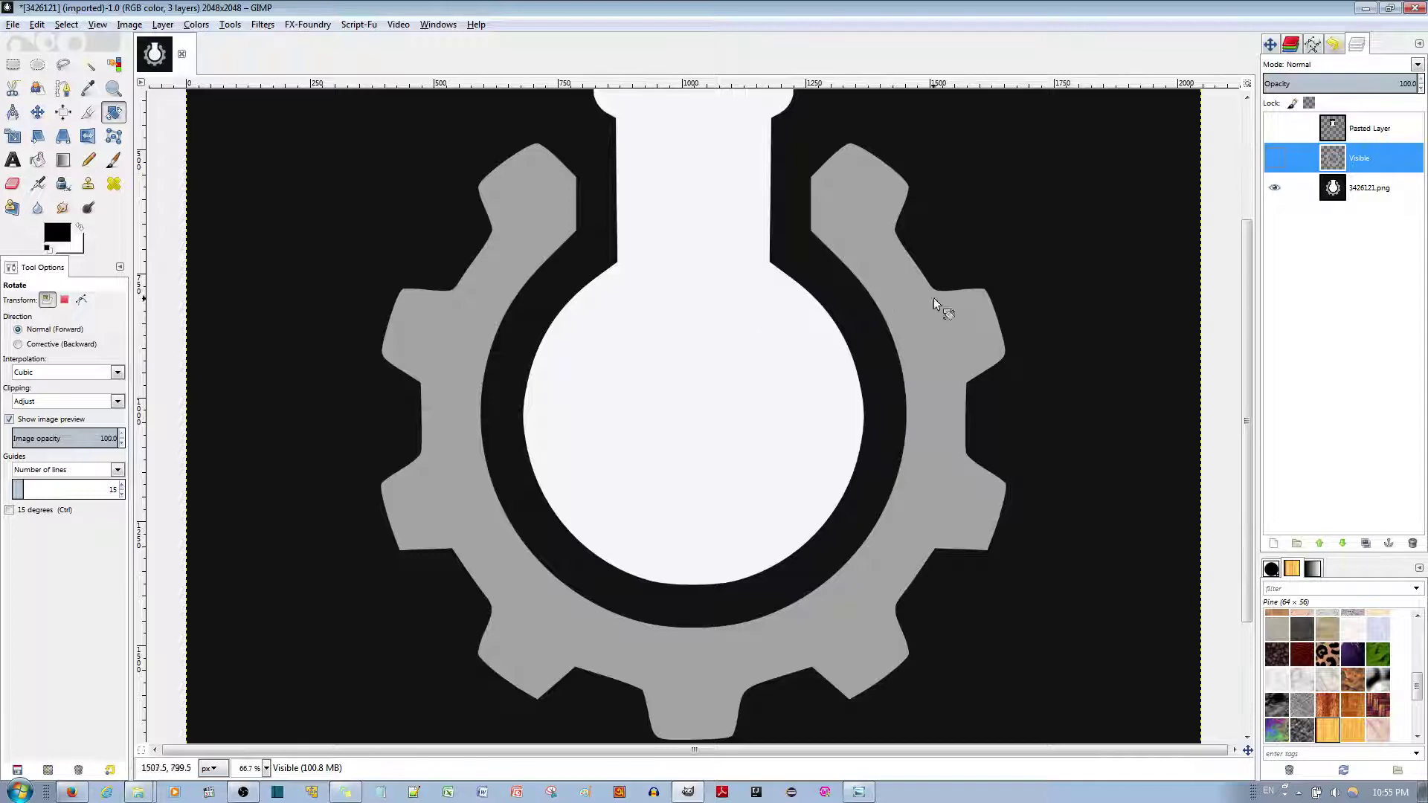
click(89, 66)
scroll(680, 280, up, 4)
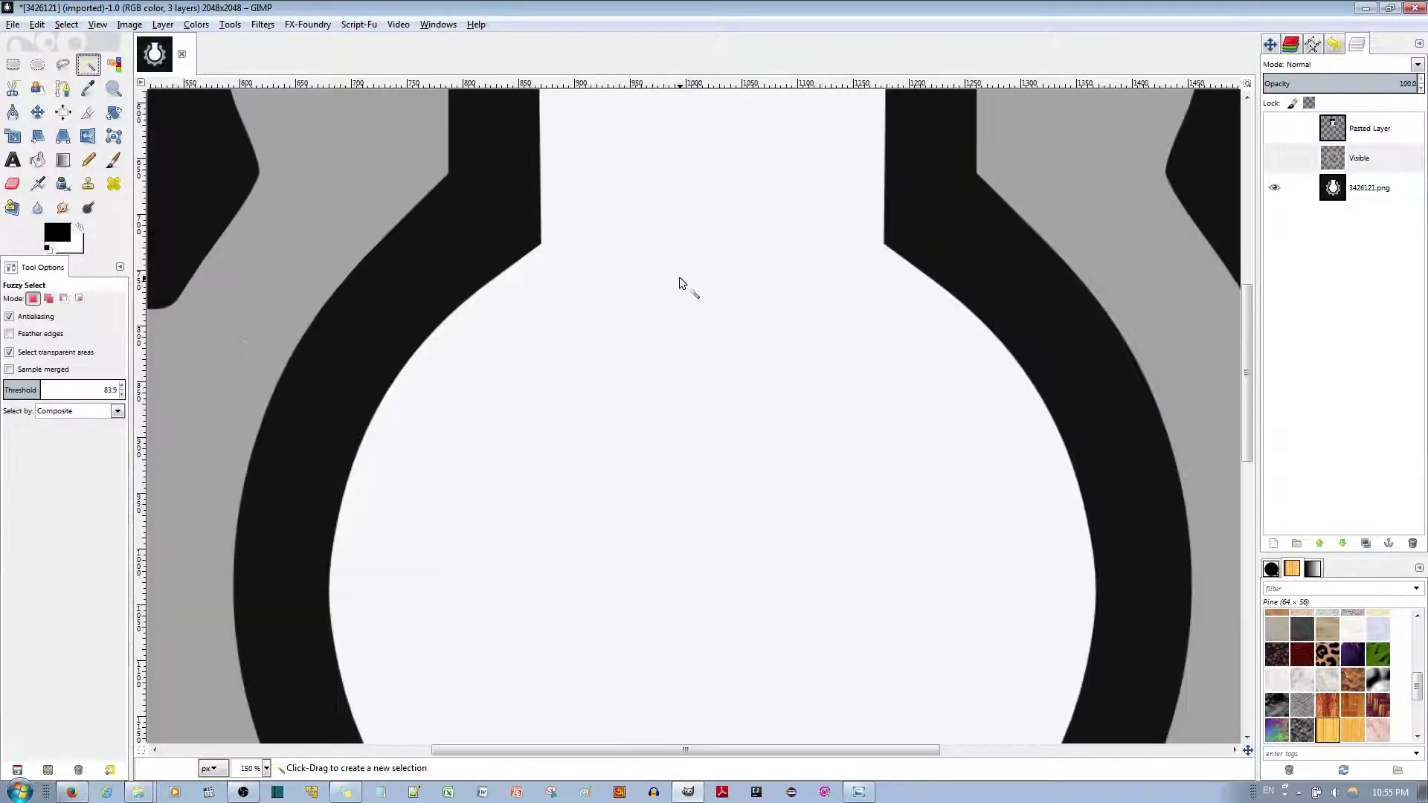
drag(698, 751, 632, 756)
scroll(629, 450, down, 3)
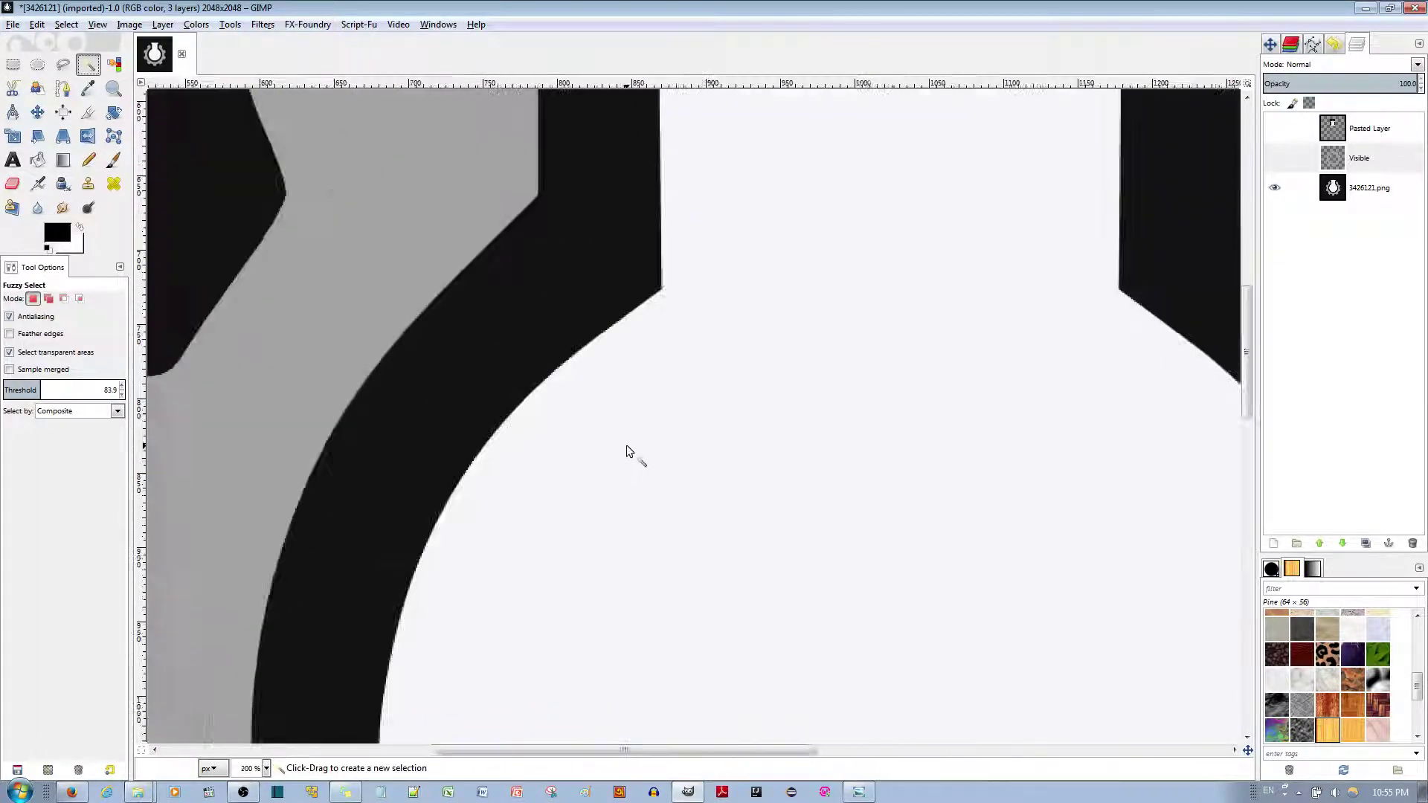
scroll(626, 445, down, 2)
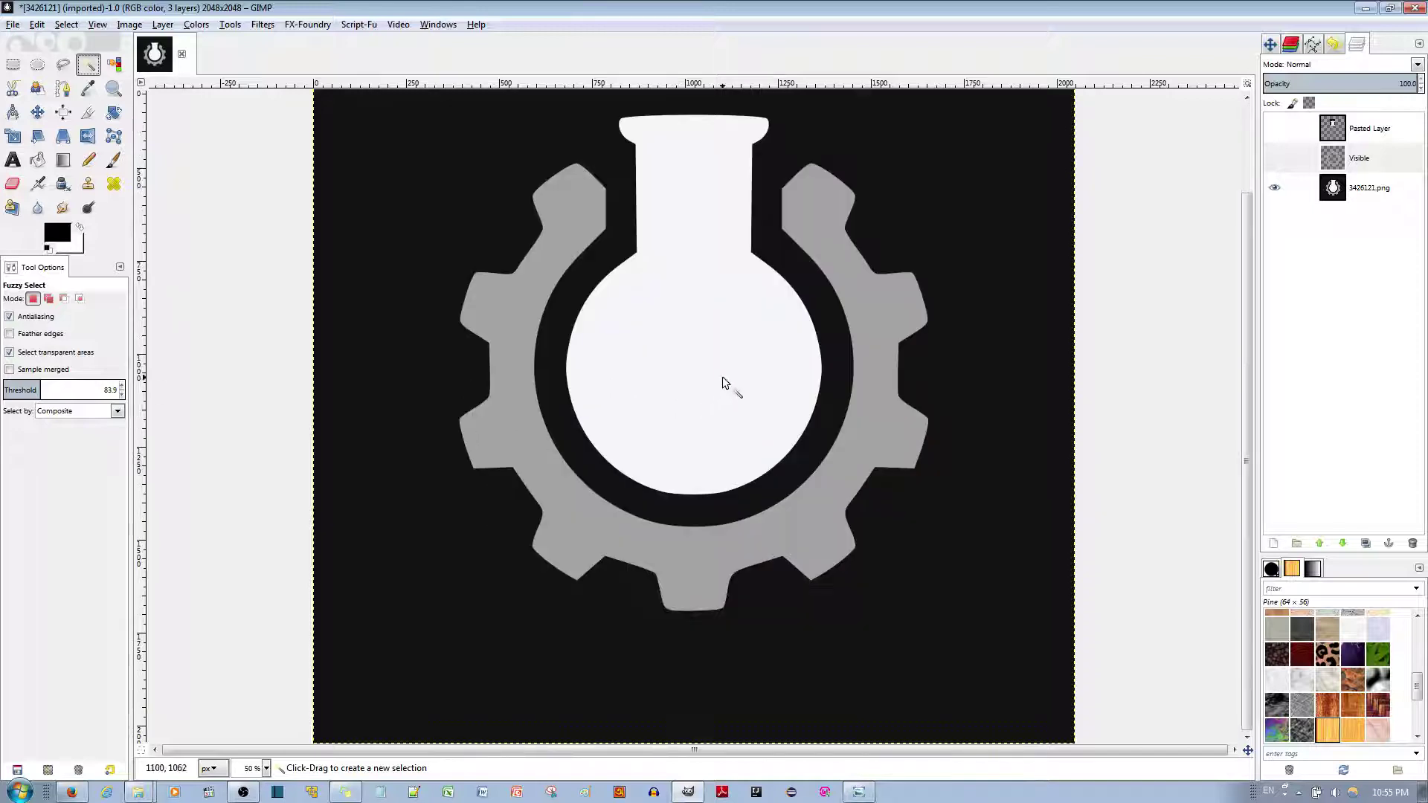
click(1350, 197)
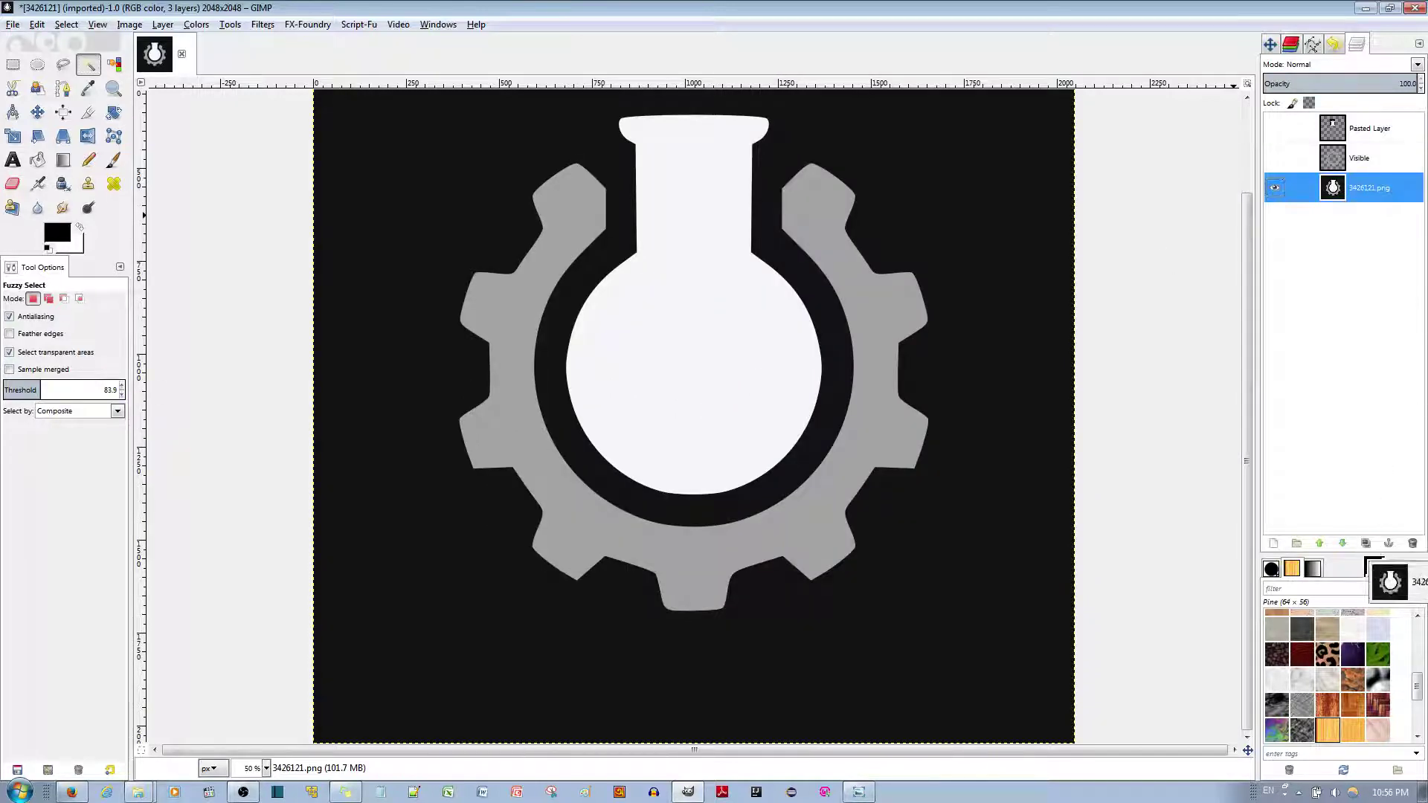
click(1366, 543)
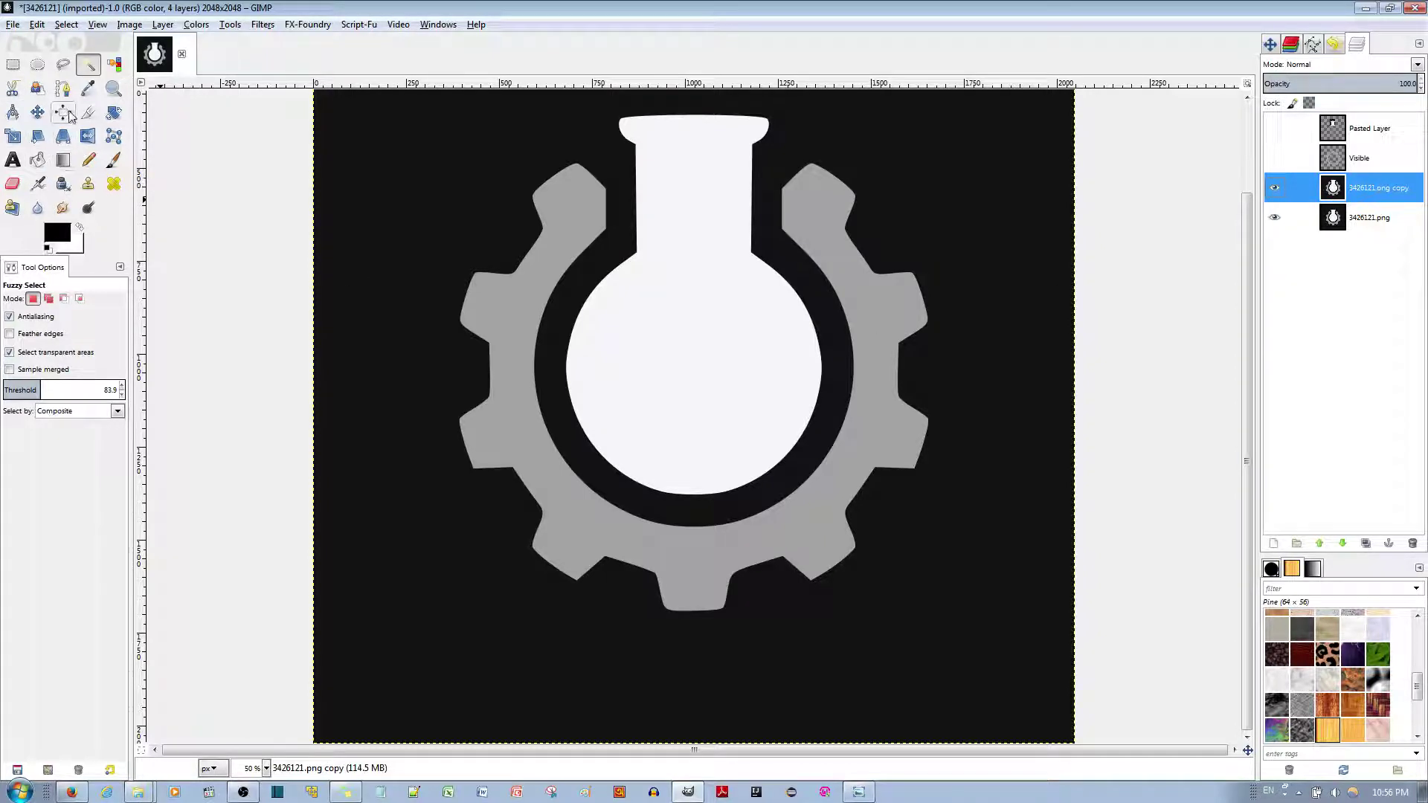
Paint over the whole gray gear on the duplicate layer in the sampled dark background color with a brush size of about 273.
click(89, 90)
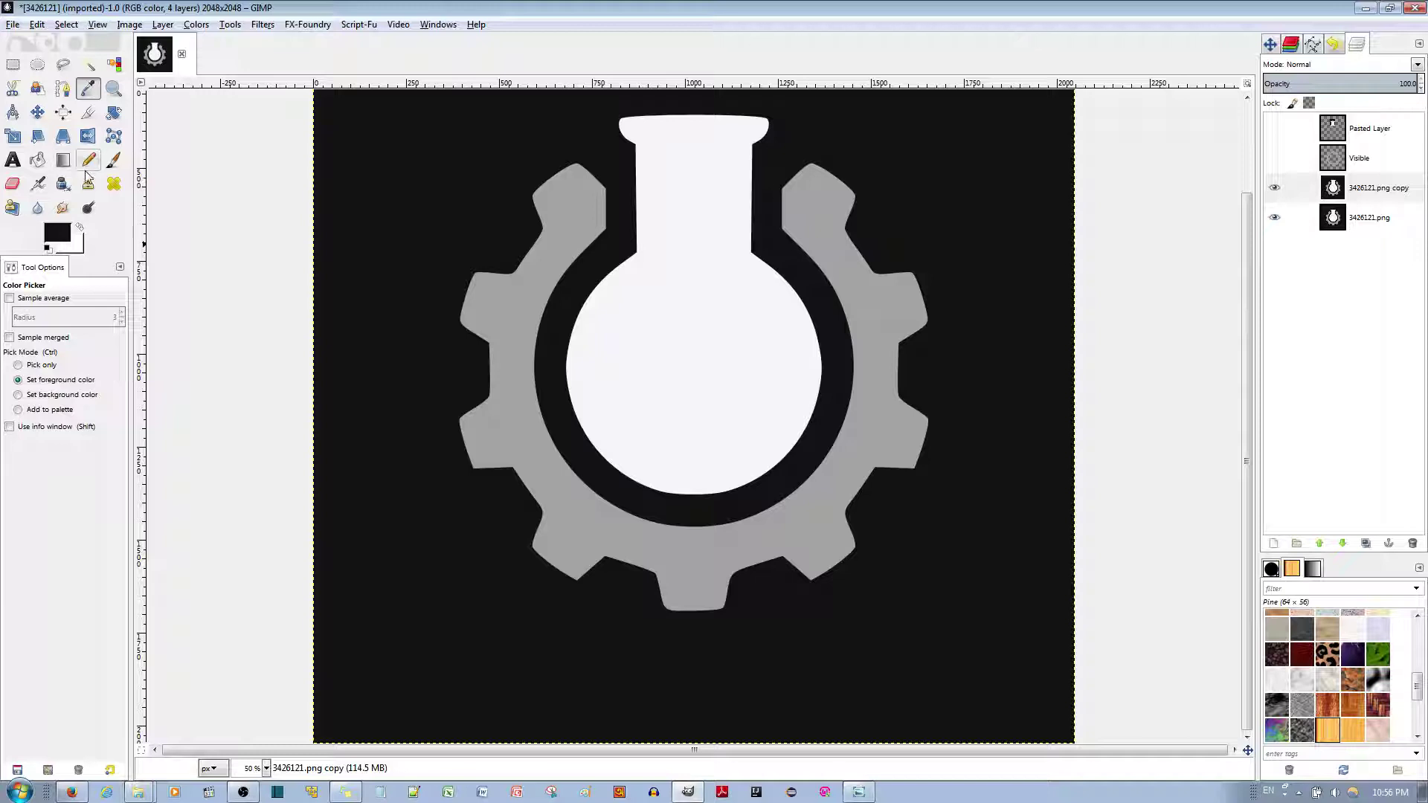
click(113, 161)
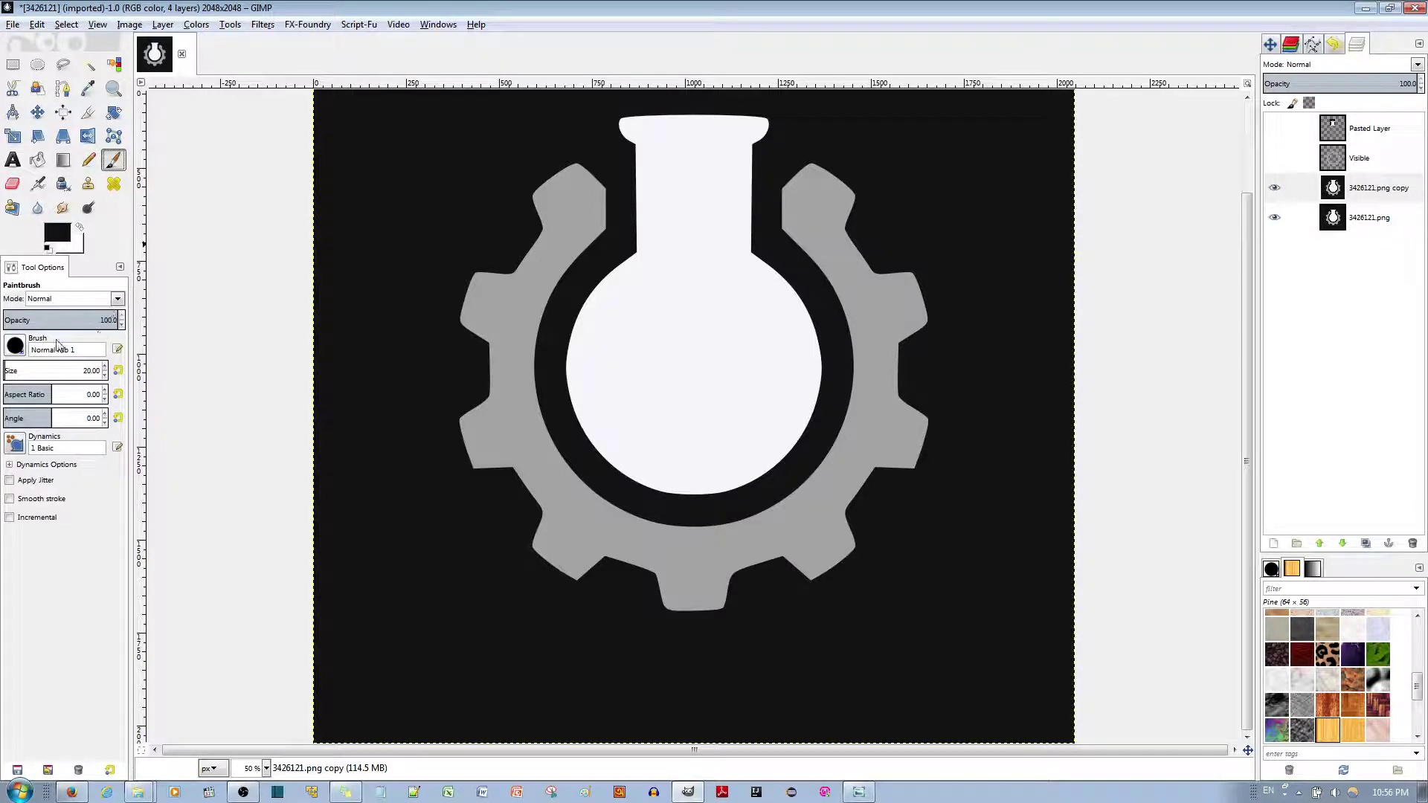
drag(47, 373, 31, 373)
mouse_move(560, 187)
mouse_down()
mouse_move(574, 194)
mouse_move(564, 229)
mouse_move(499, 316)
mouse_up()
mouse_move(493, 373)
mouse_down()
mouse_move(507, 530)
mouse_move(502, 430)
mouse_move(566, 549)
mouse_move(600, 567)
mouse_move(553, 516)
mouse_move(582, 527)
mouse_up()
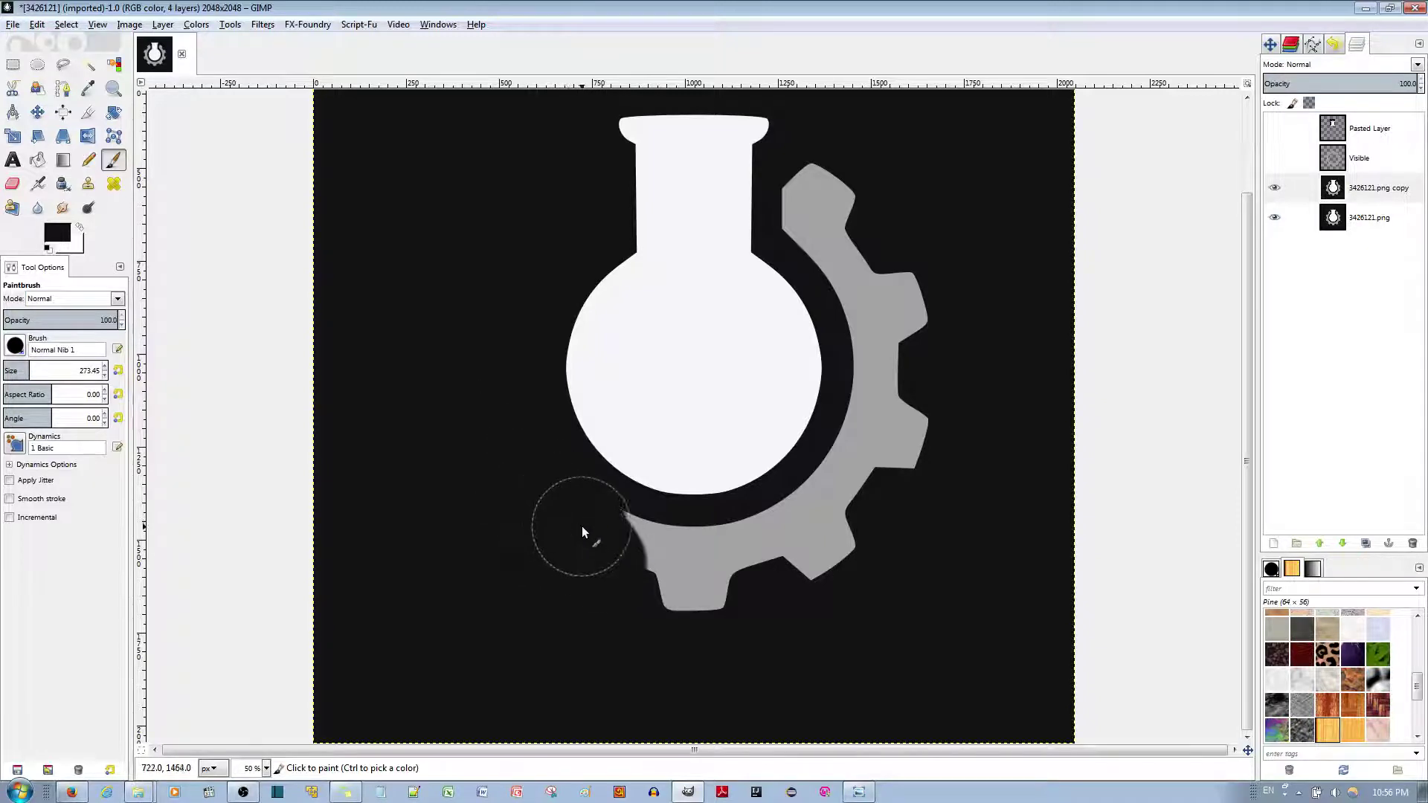
mouse_move(663, 581)
mouse_down()
mouse_move(726, 606)
mouse_move(684, 600)
mouse_move(682, 571)
mouse_move(650, 568)
mouse_move(864, 568)
mouse_move(772, 567)
mouse_move(776, 540)
mouse_move(823, 518)
mouse_move(888, 444)
mouse_move(882, 279)
mouse_move(826, 216)
mouse_up()
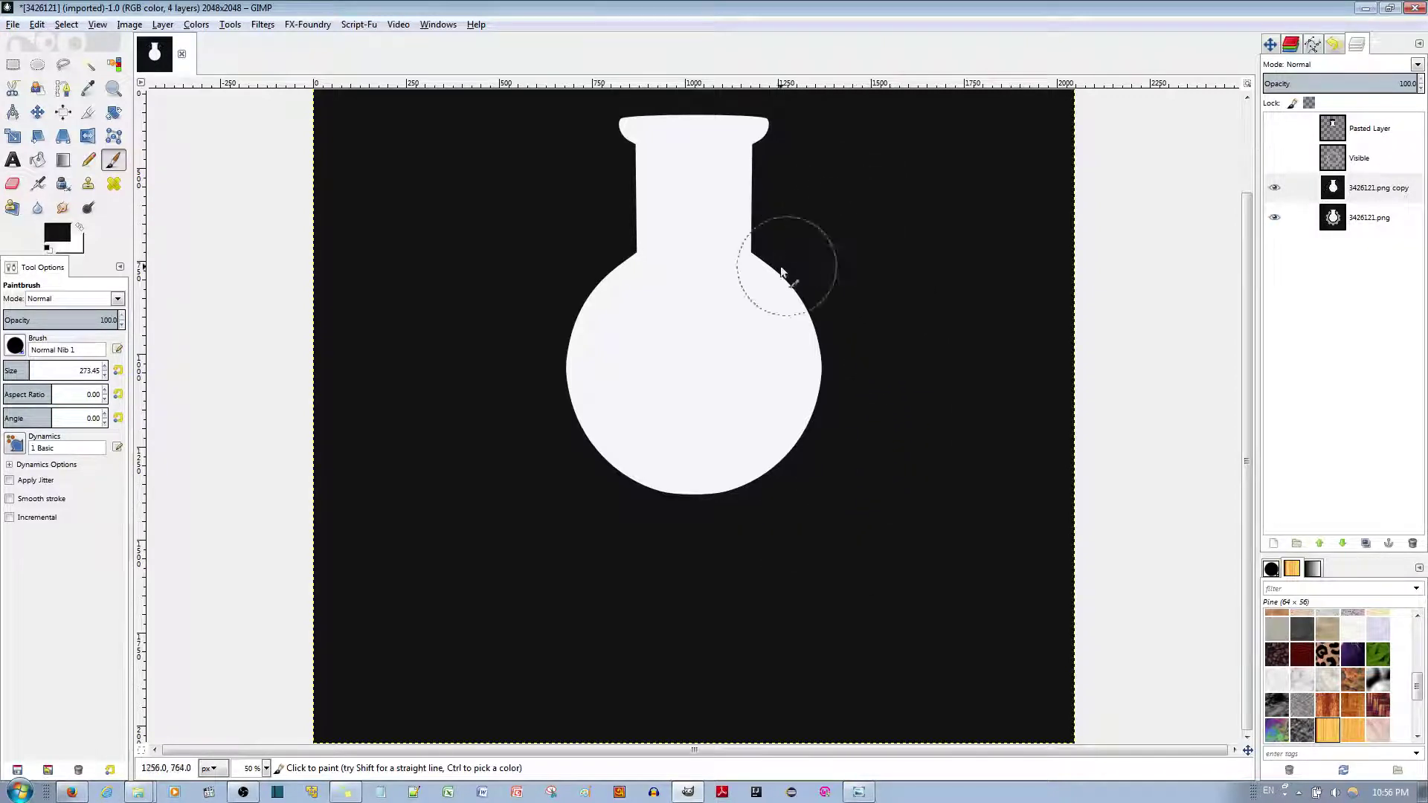
ctrl+scroll(721, 244, up, 5)
ctrl+scroll(720, 245, down, 4)
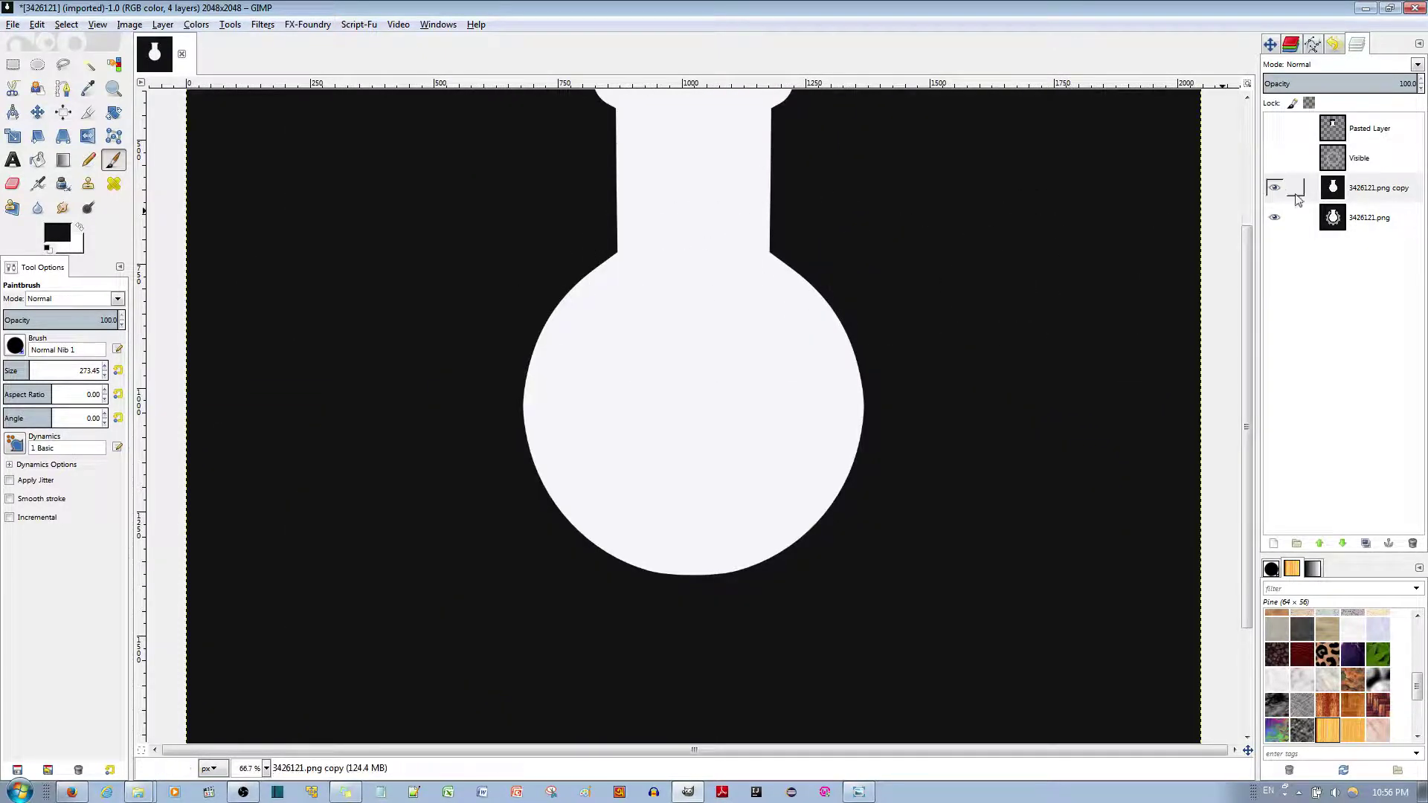
Show the gear and pasted neck layers again and delete the original 3426121.png layer.
click(1319, 223)
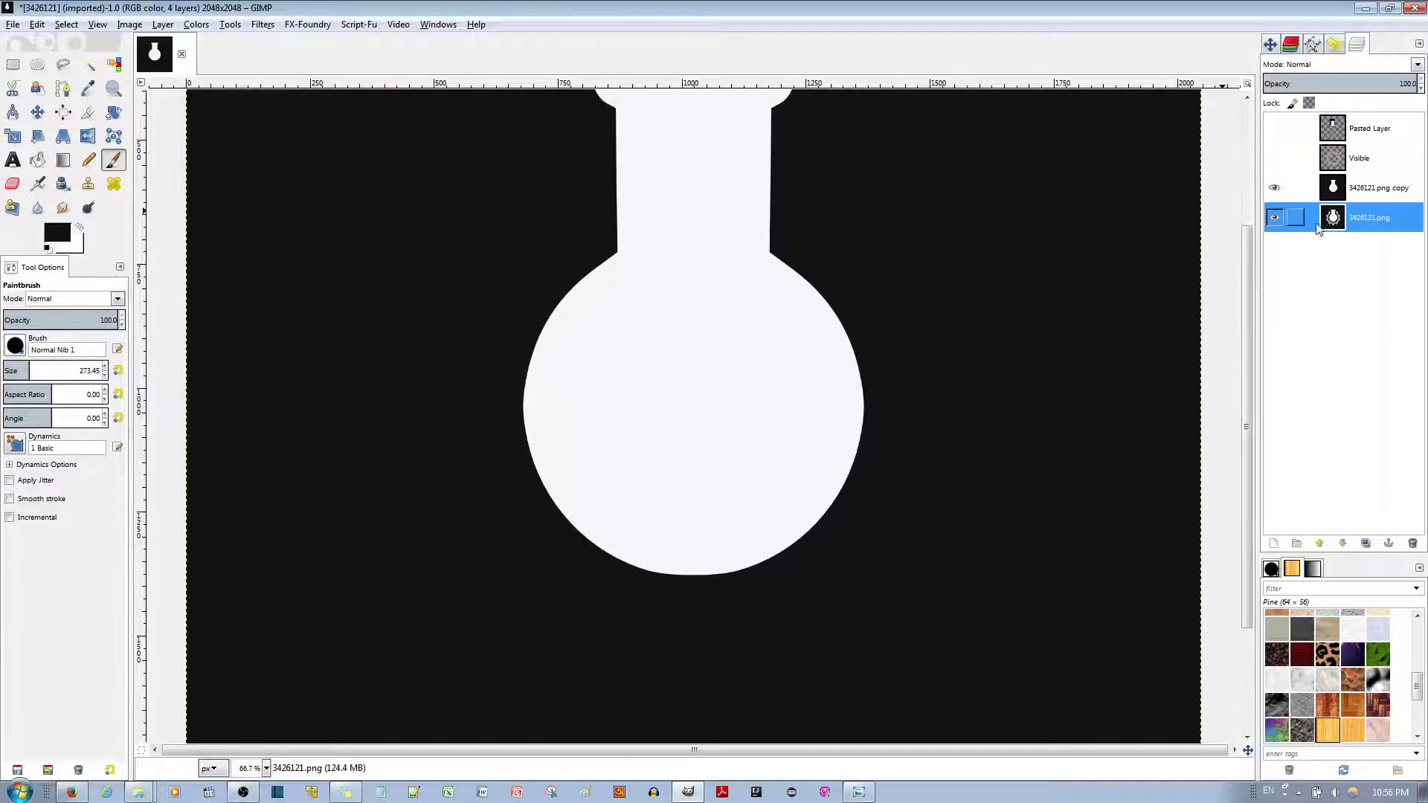
click(1330, 220)
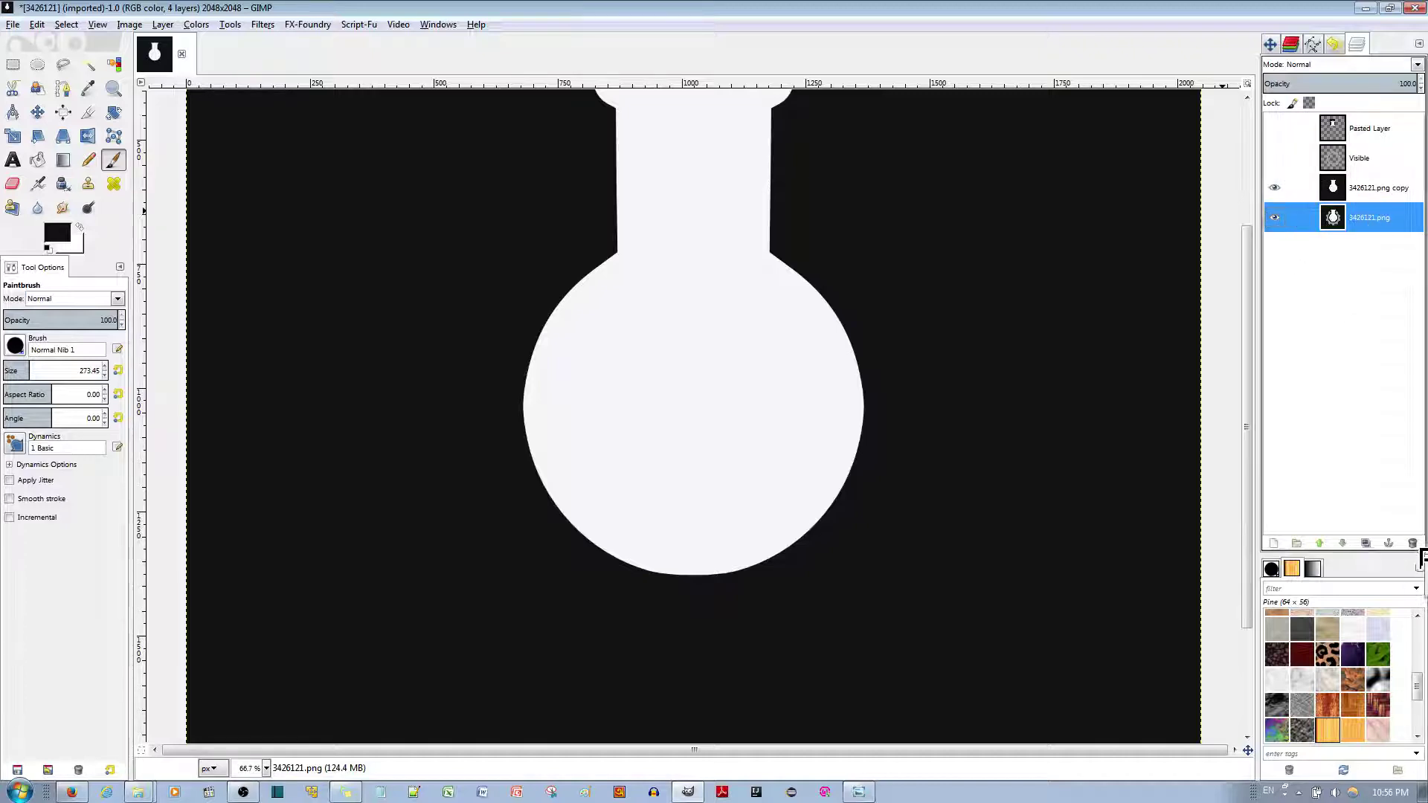
click(1274, 158)
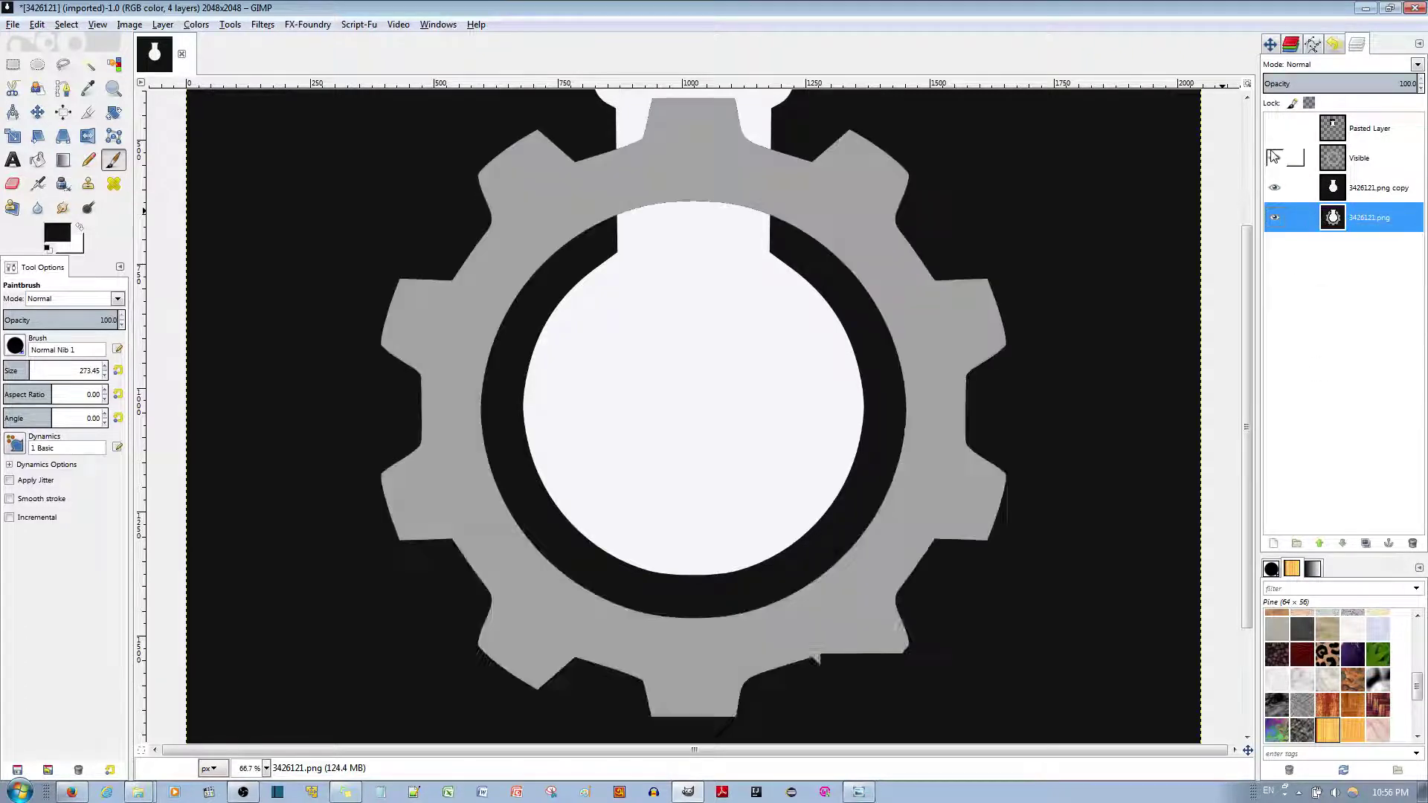
click(1274, 129)
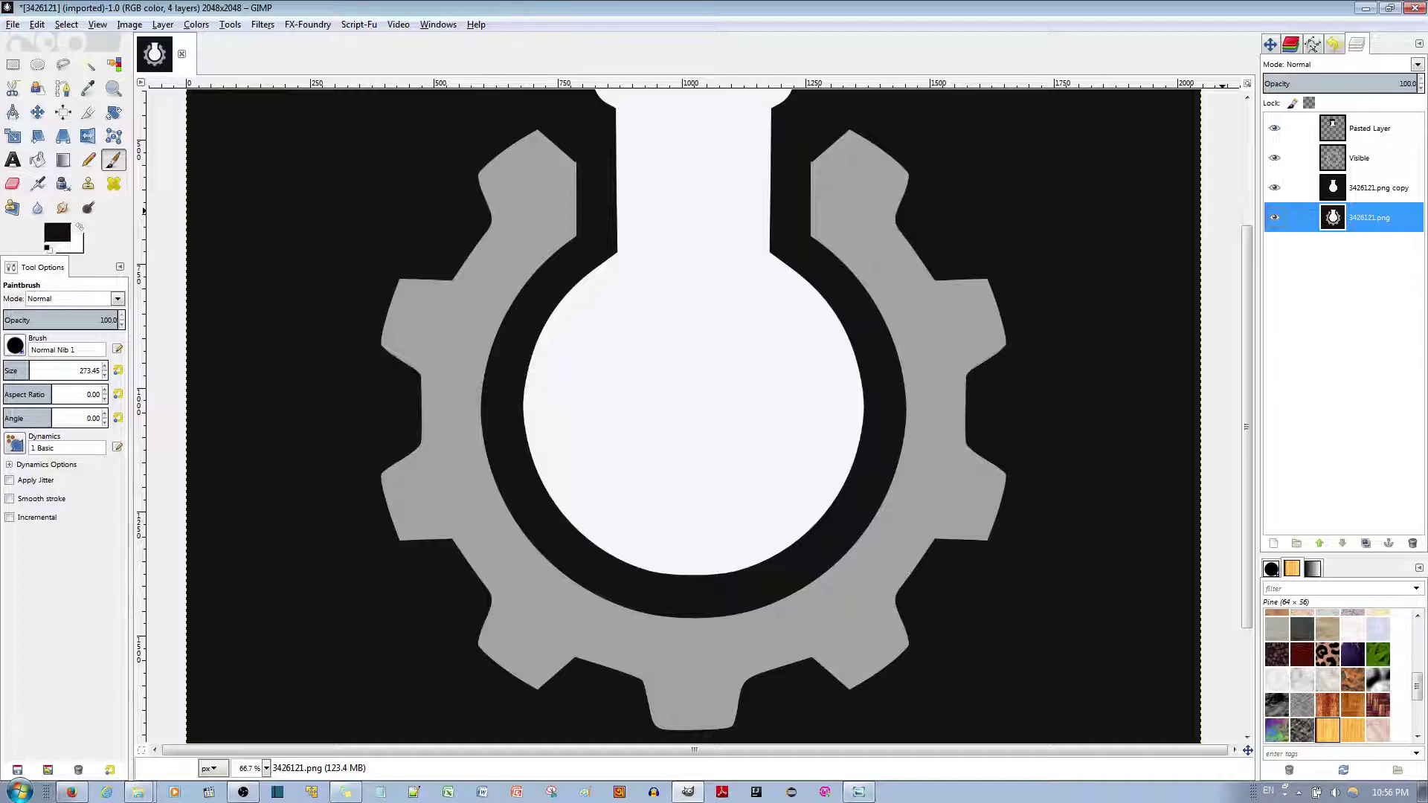
click(1413, 543)
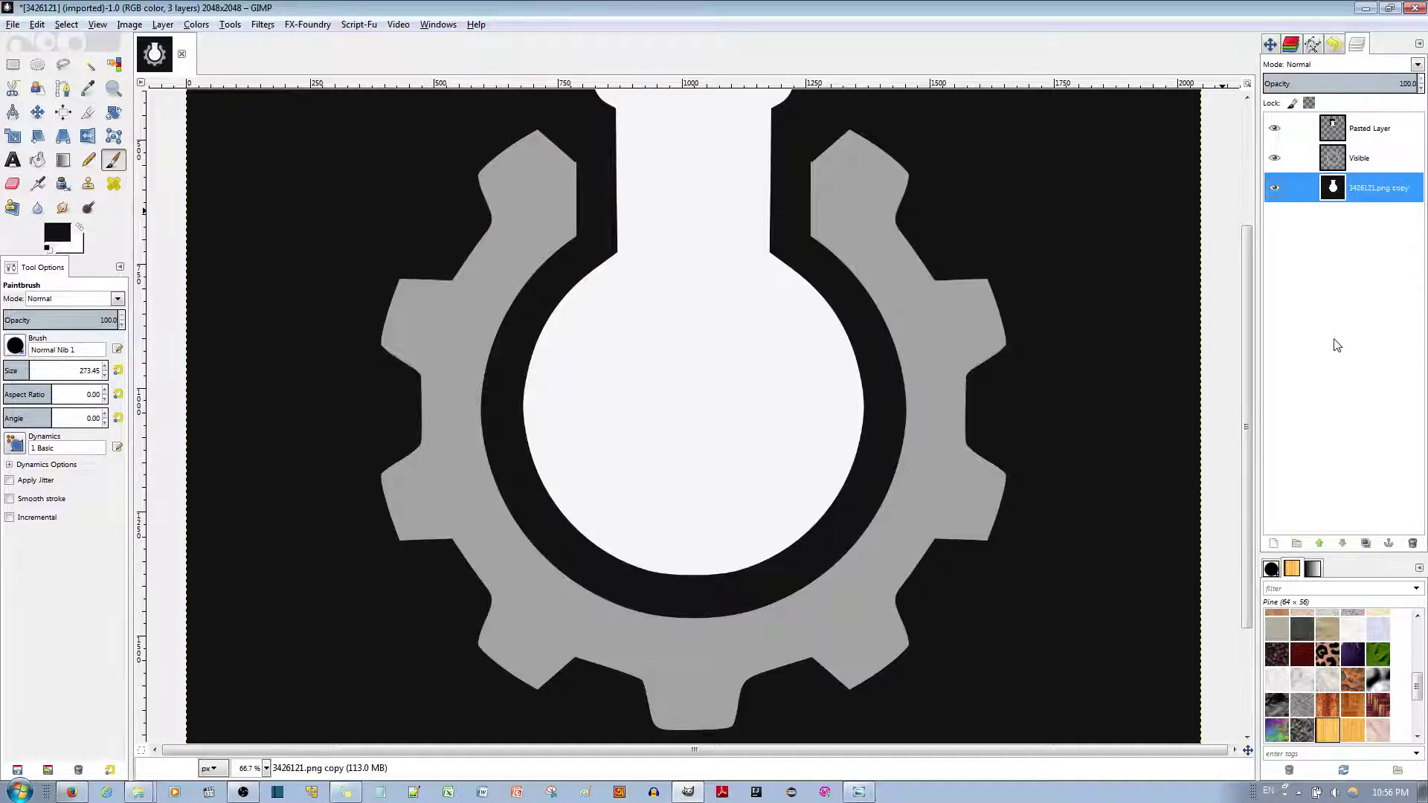
Add a layer made from the visible image at the bottom of the layer stack and reselect the gear layer.
click(1337, 166)
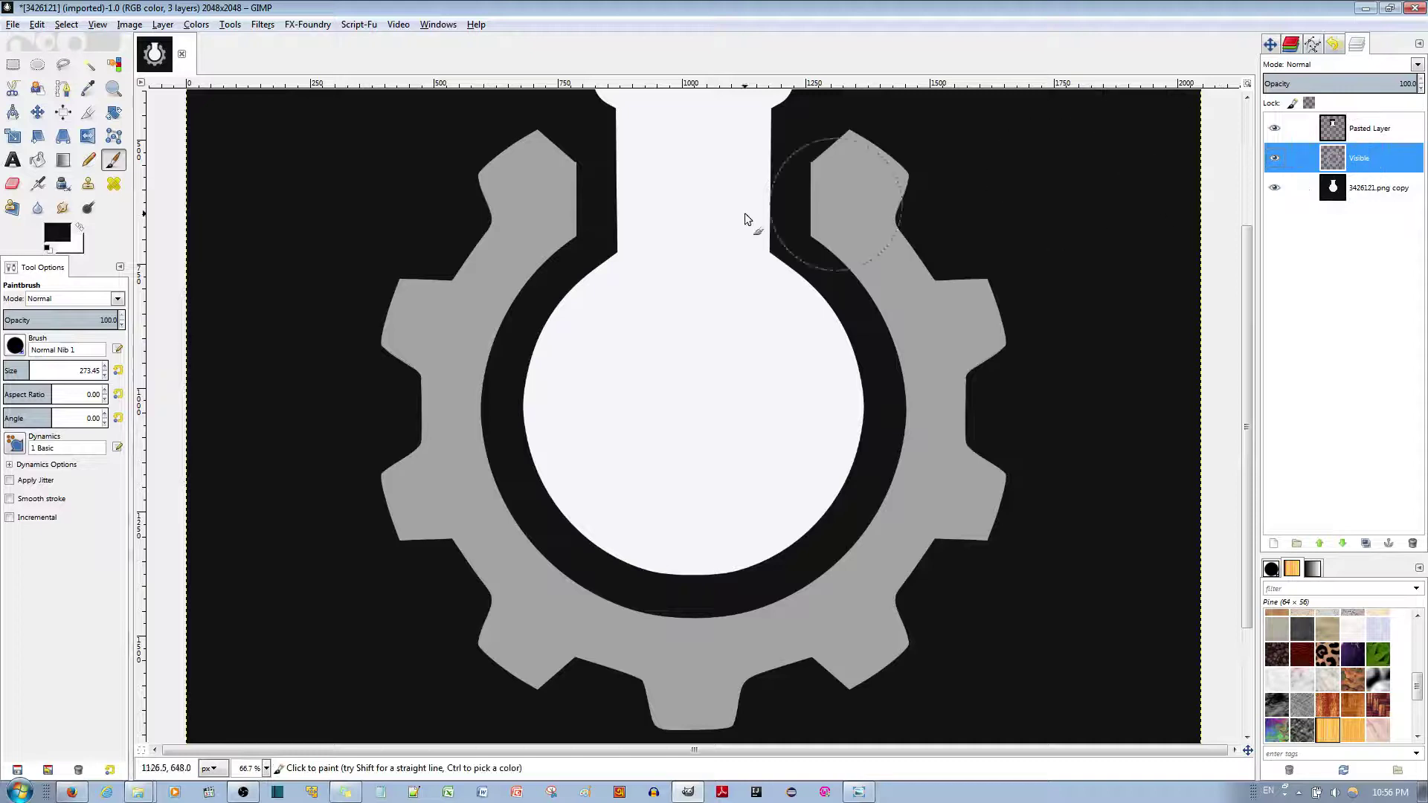
click(113, 116)
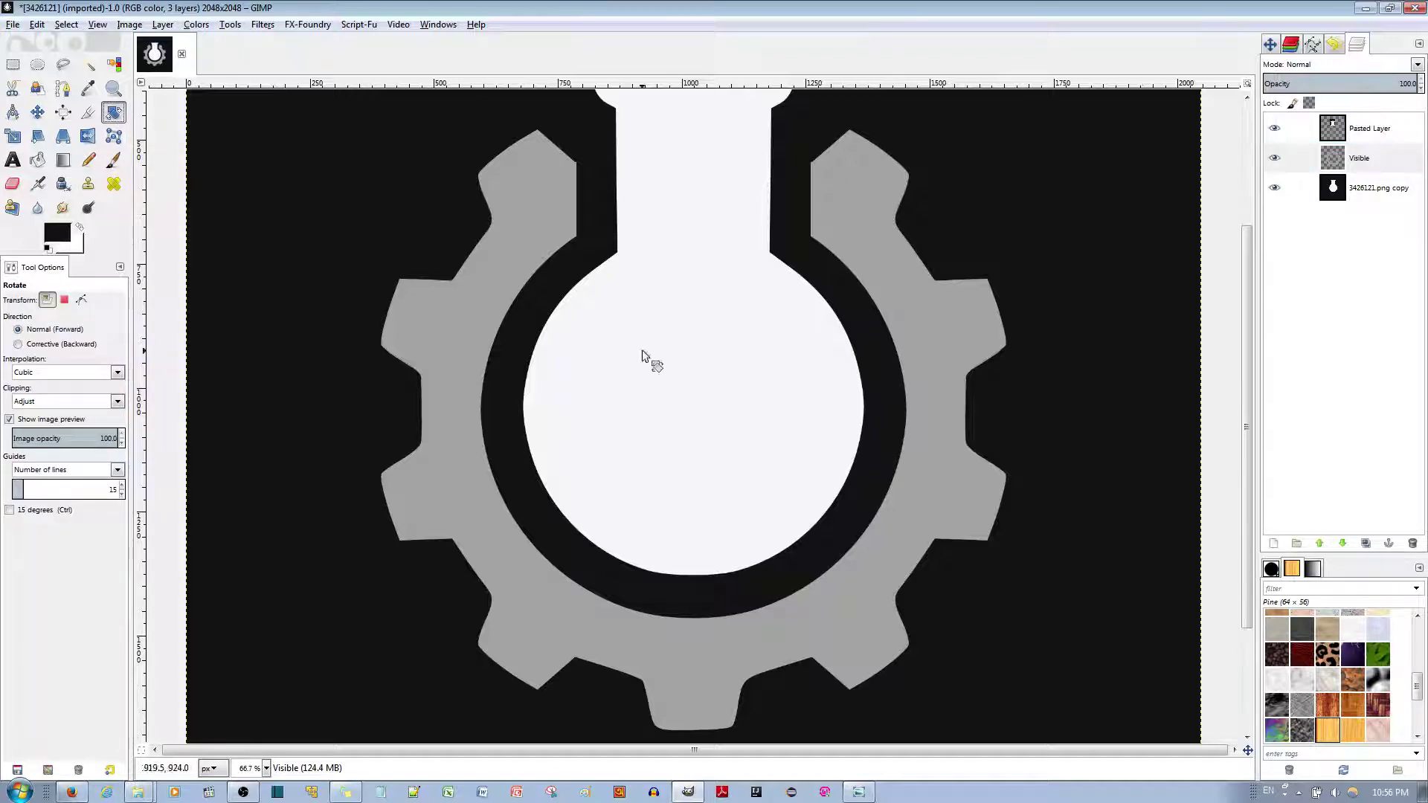
right_click(1335, 159)
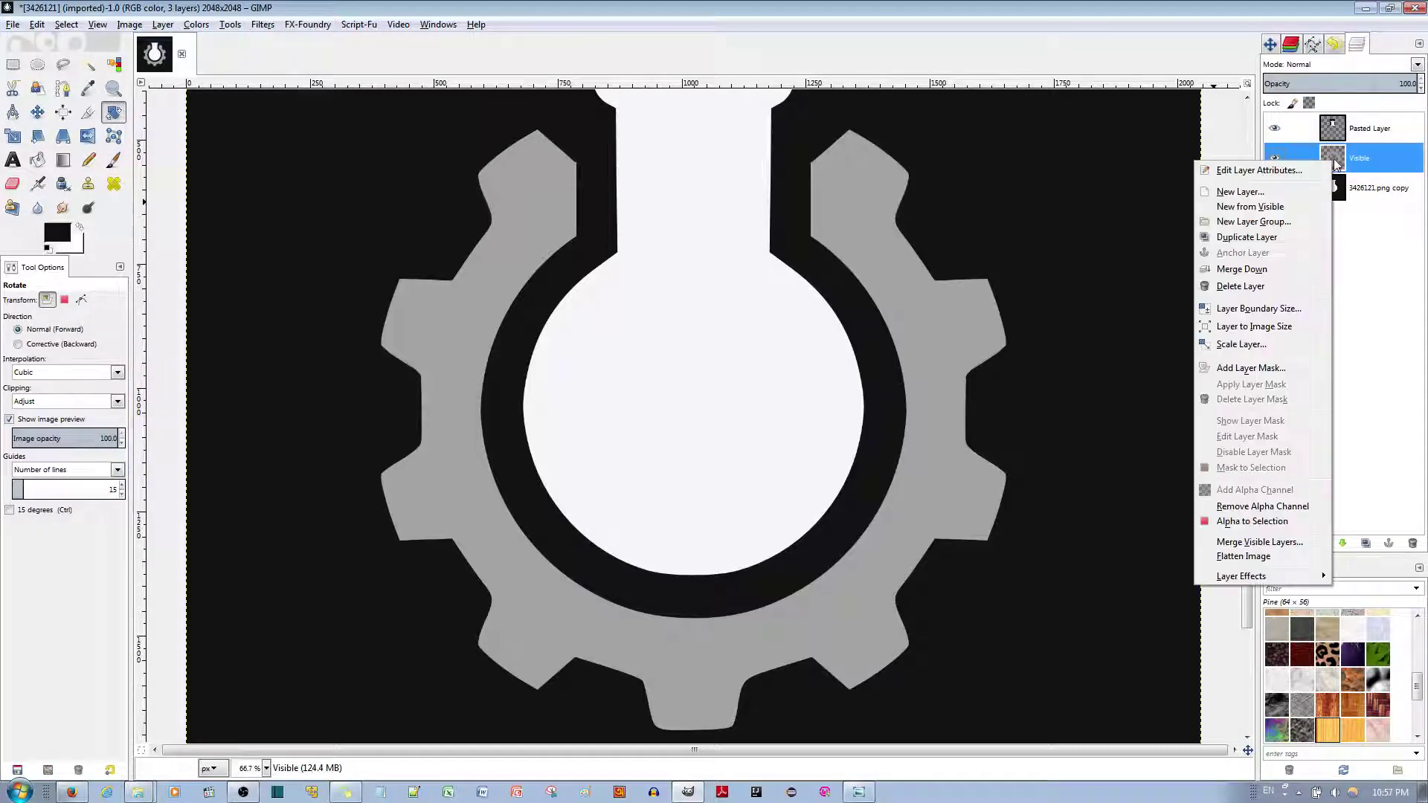
click(1273, 208)
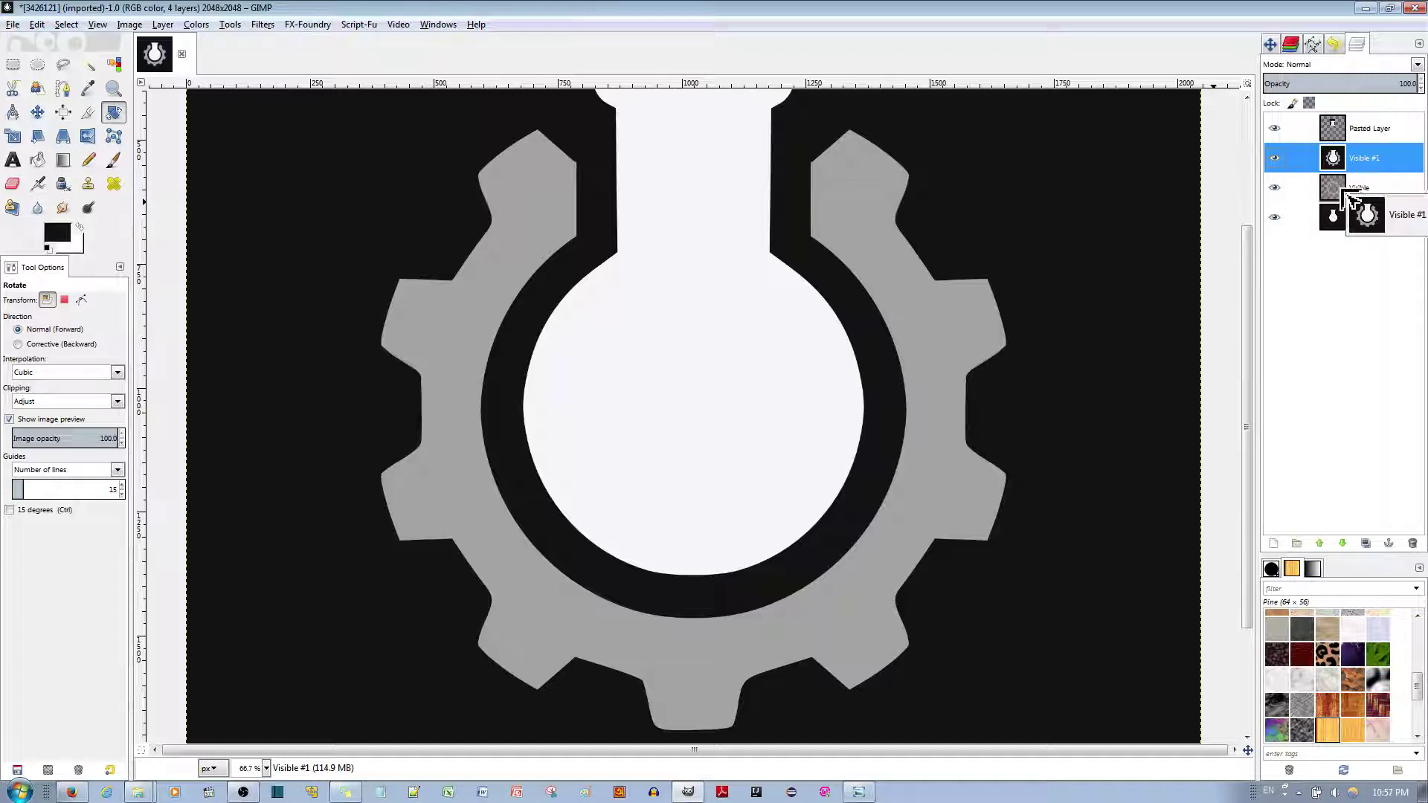
click(1341, 162)
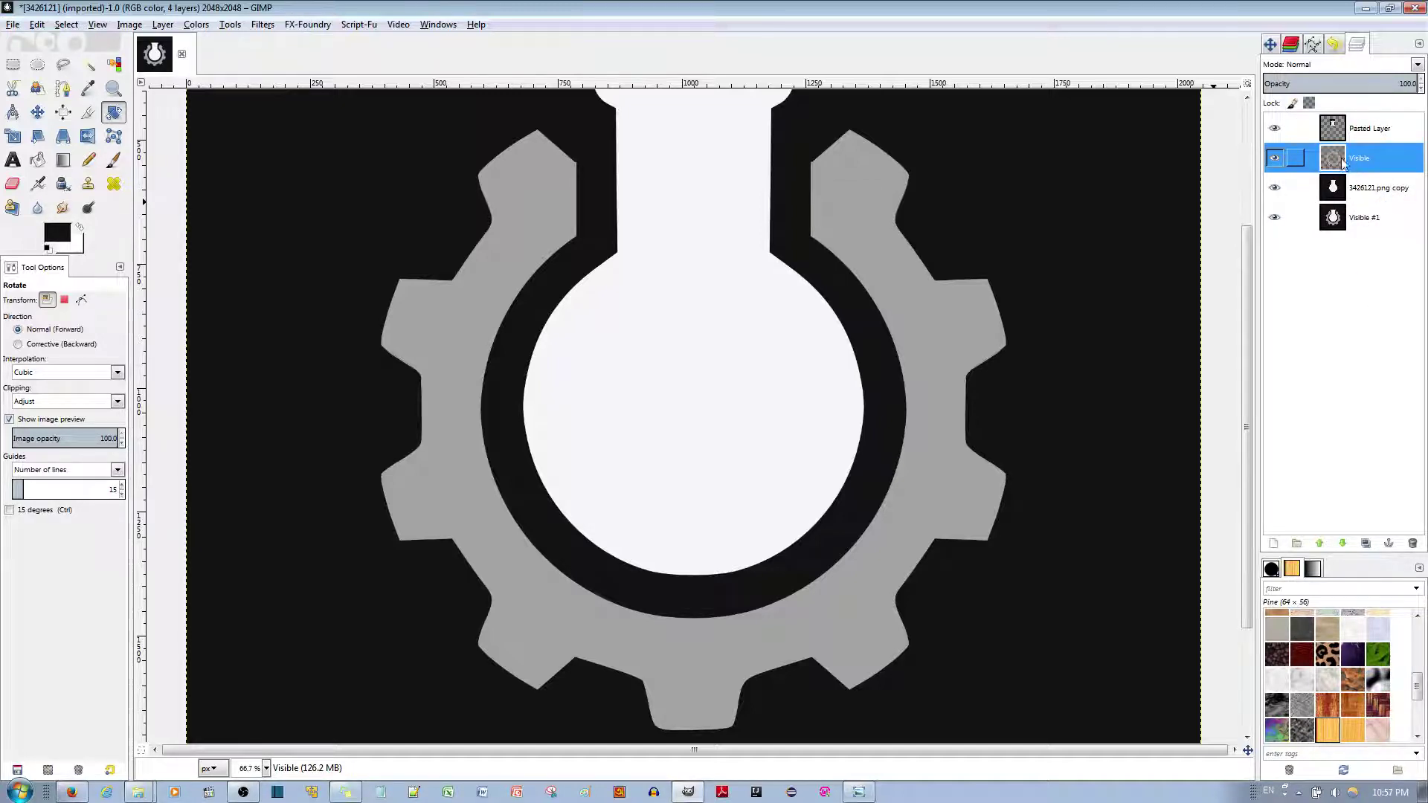
click(868, 271)
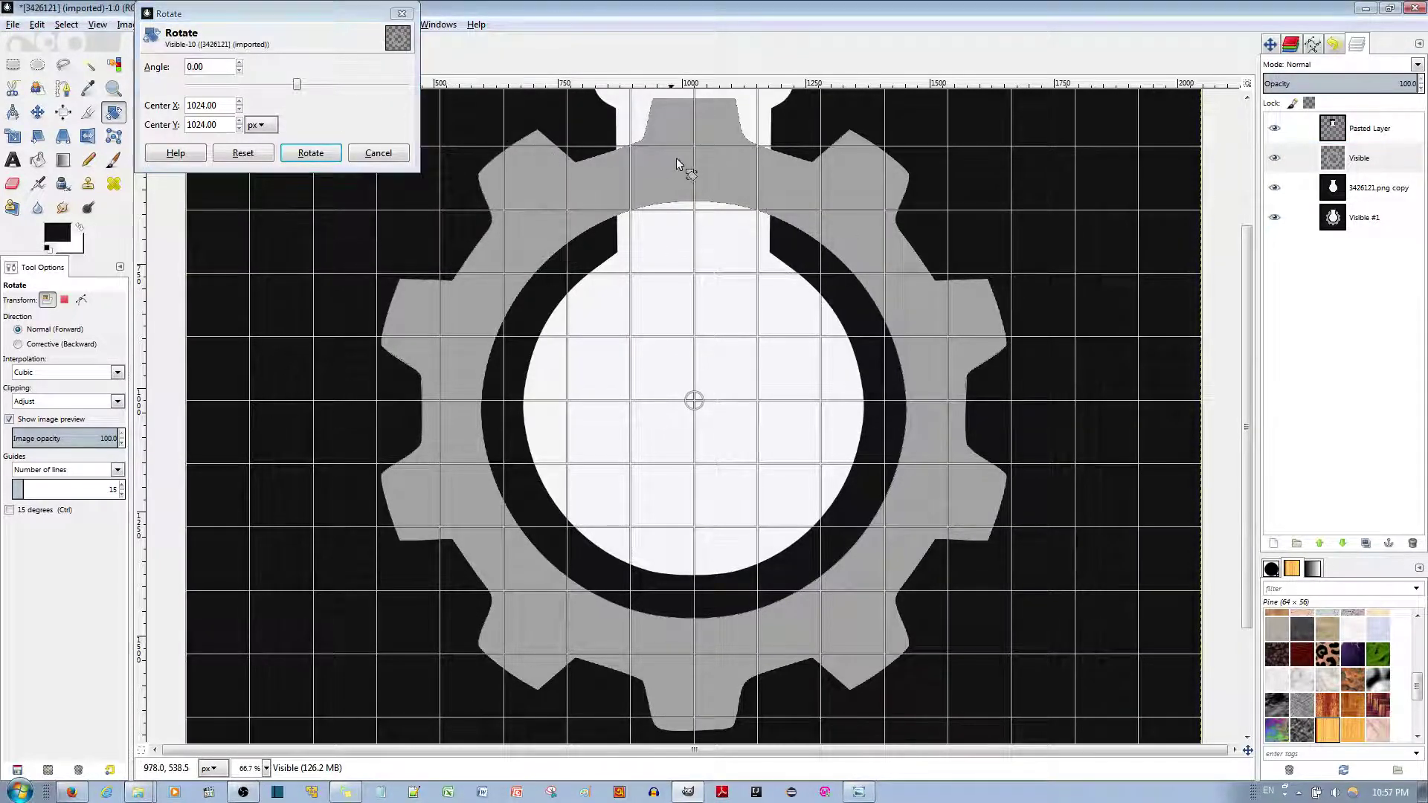
drag(676, 158, 818, 198)
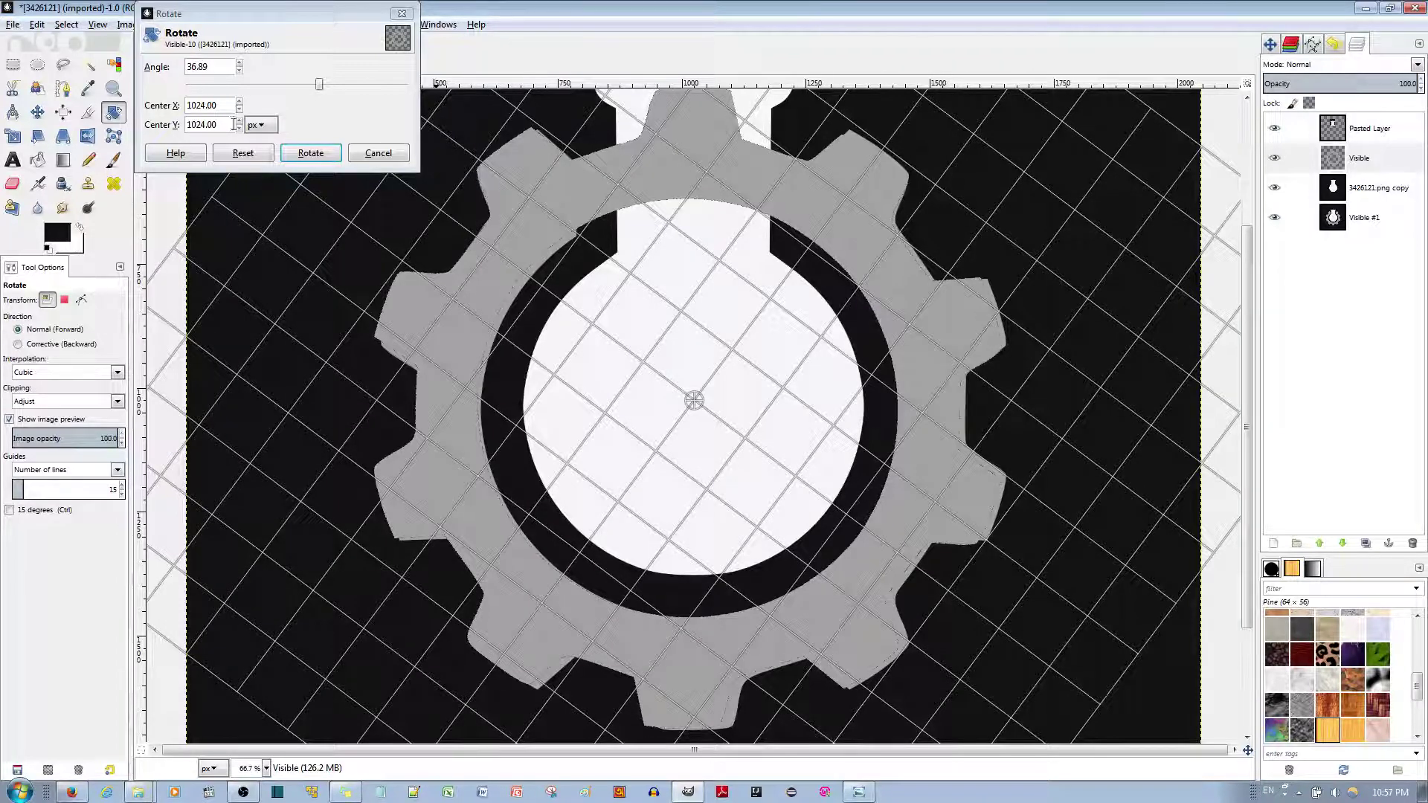
click(378, 153)
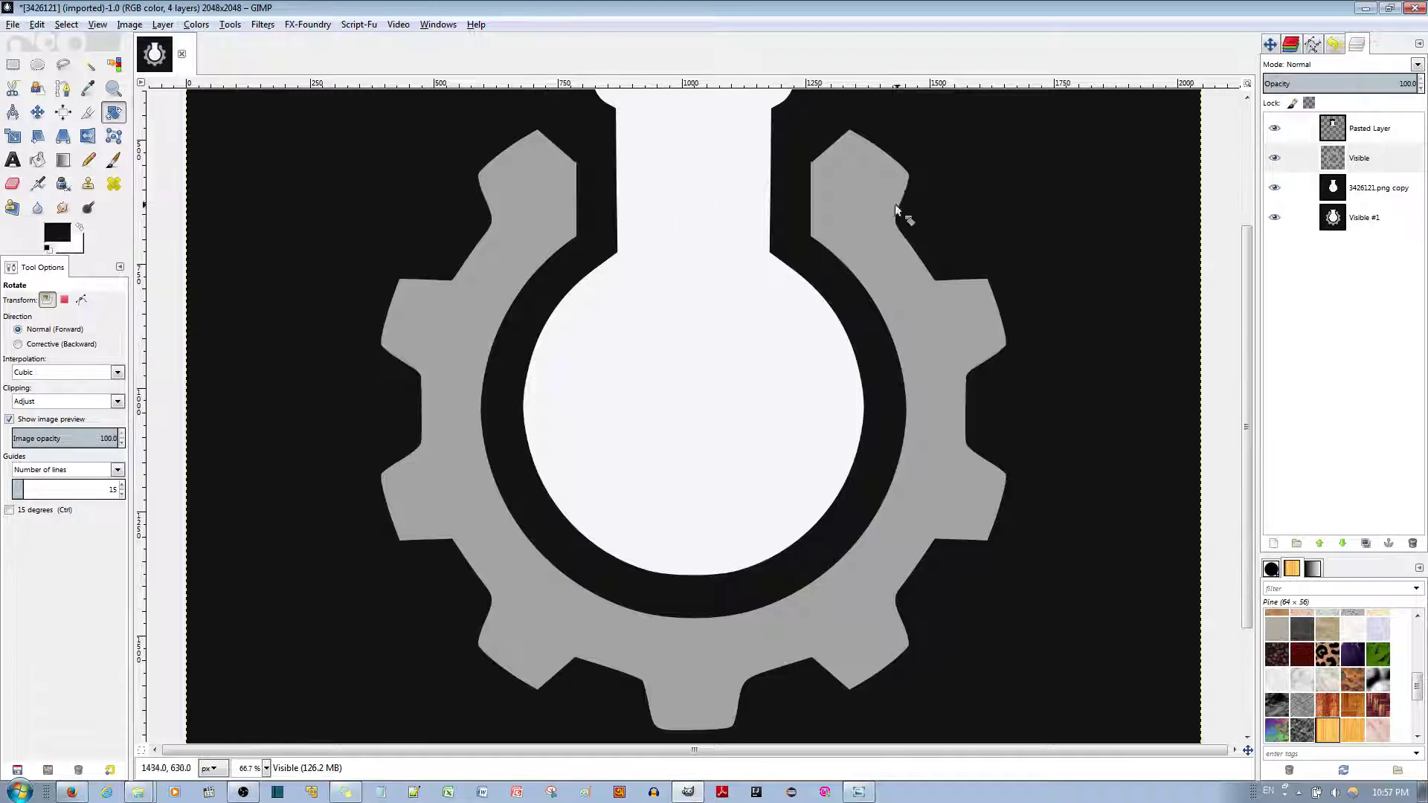
Rotate the gear layer by 0.11° about its center at 1024, 1024 px.
click(831, 210)
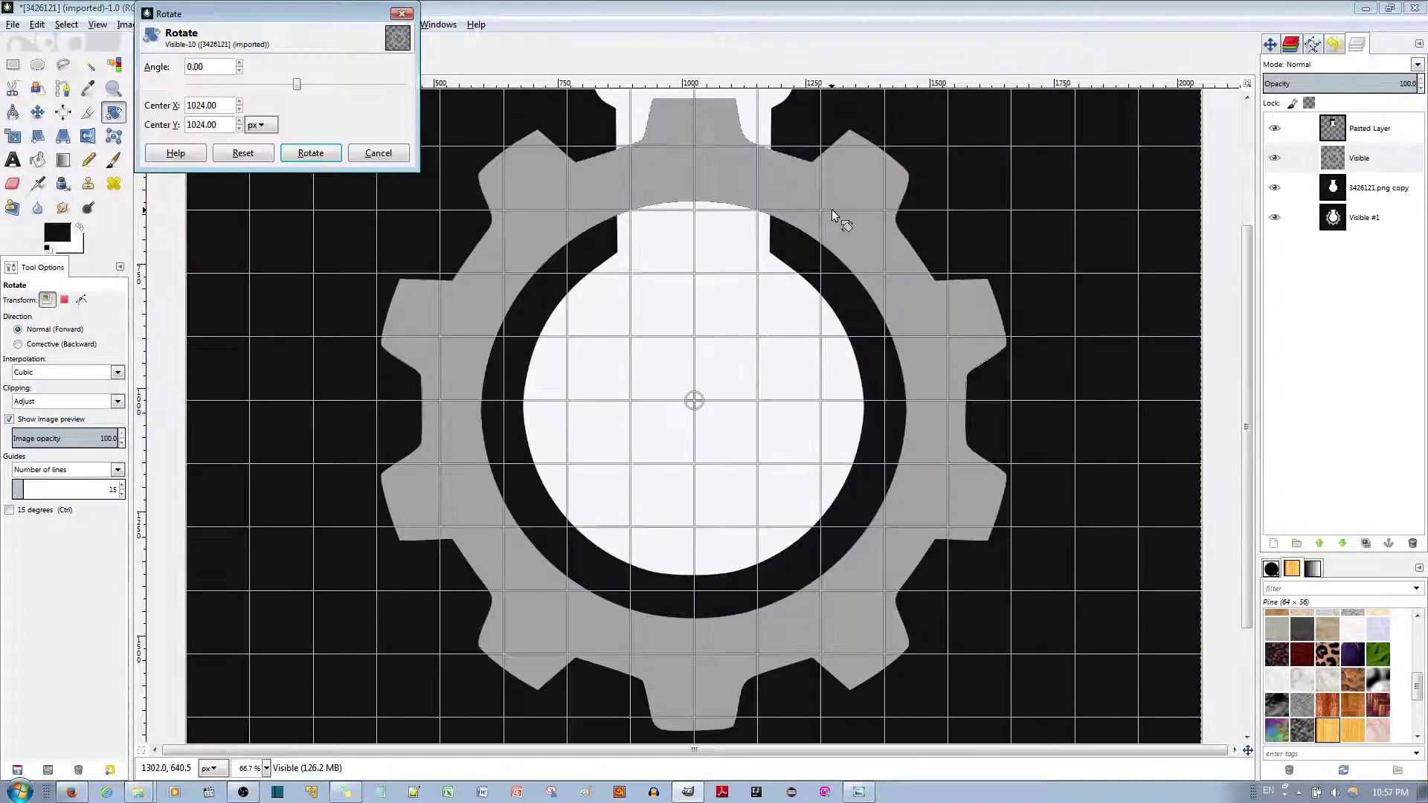
mouse_move(832, 210)
mouse_down()
mouse_move(860, 212)
mouse_move(838, 204)
mouse_up()
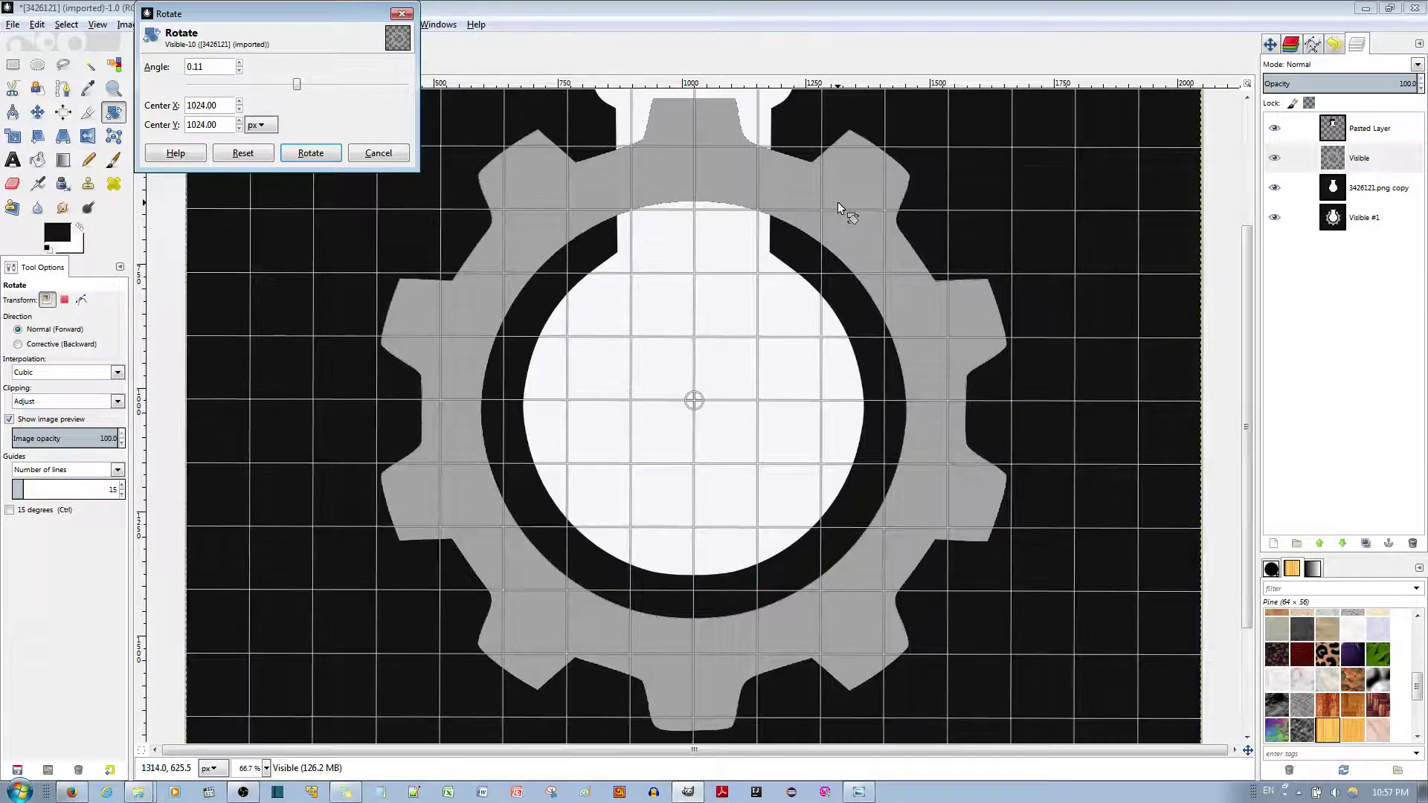
click(311, 153)
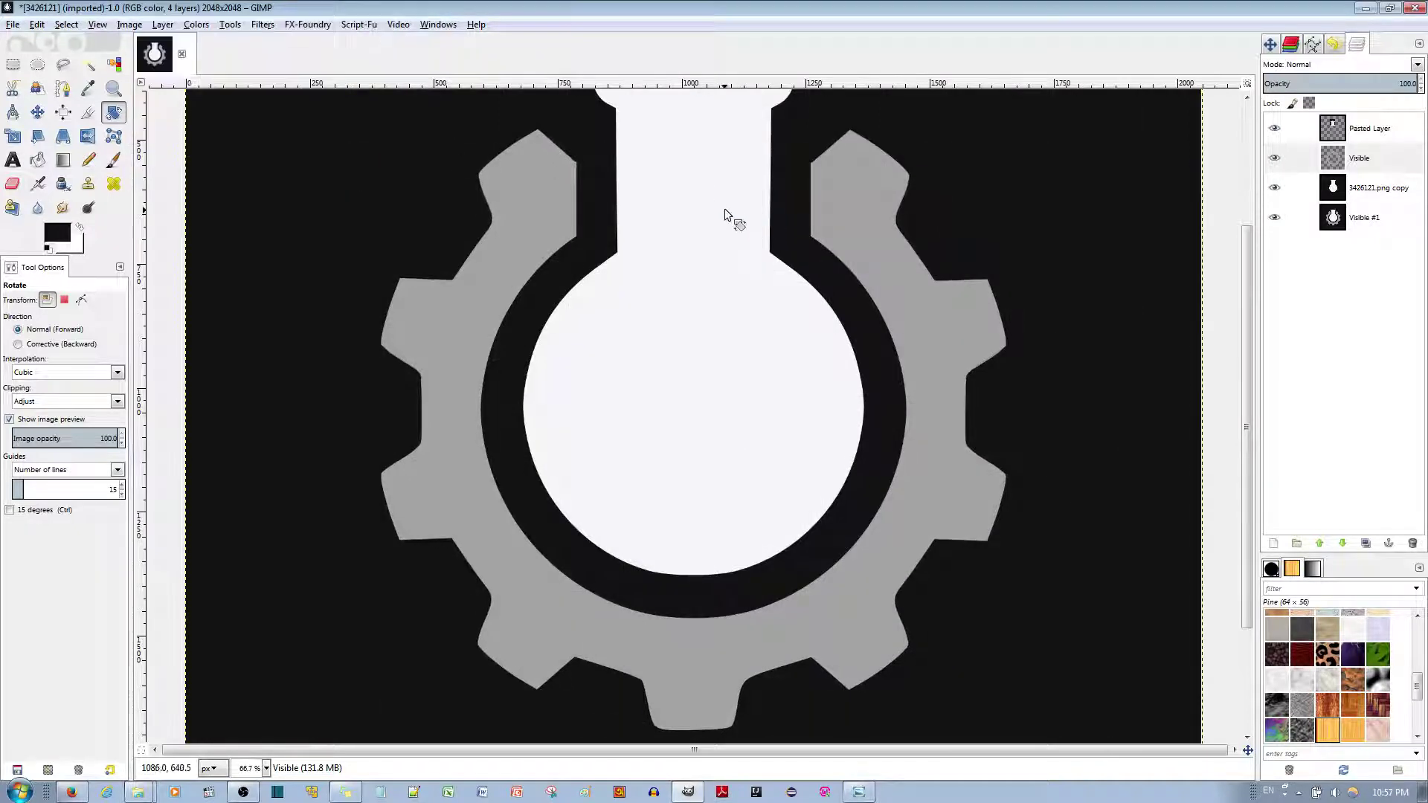
scroll(726, 207, up, 1)
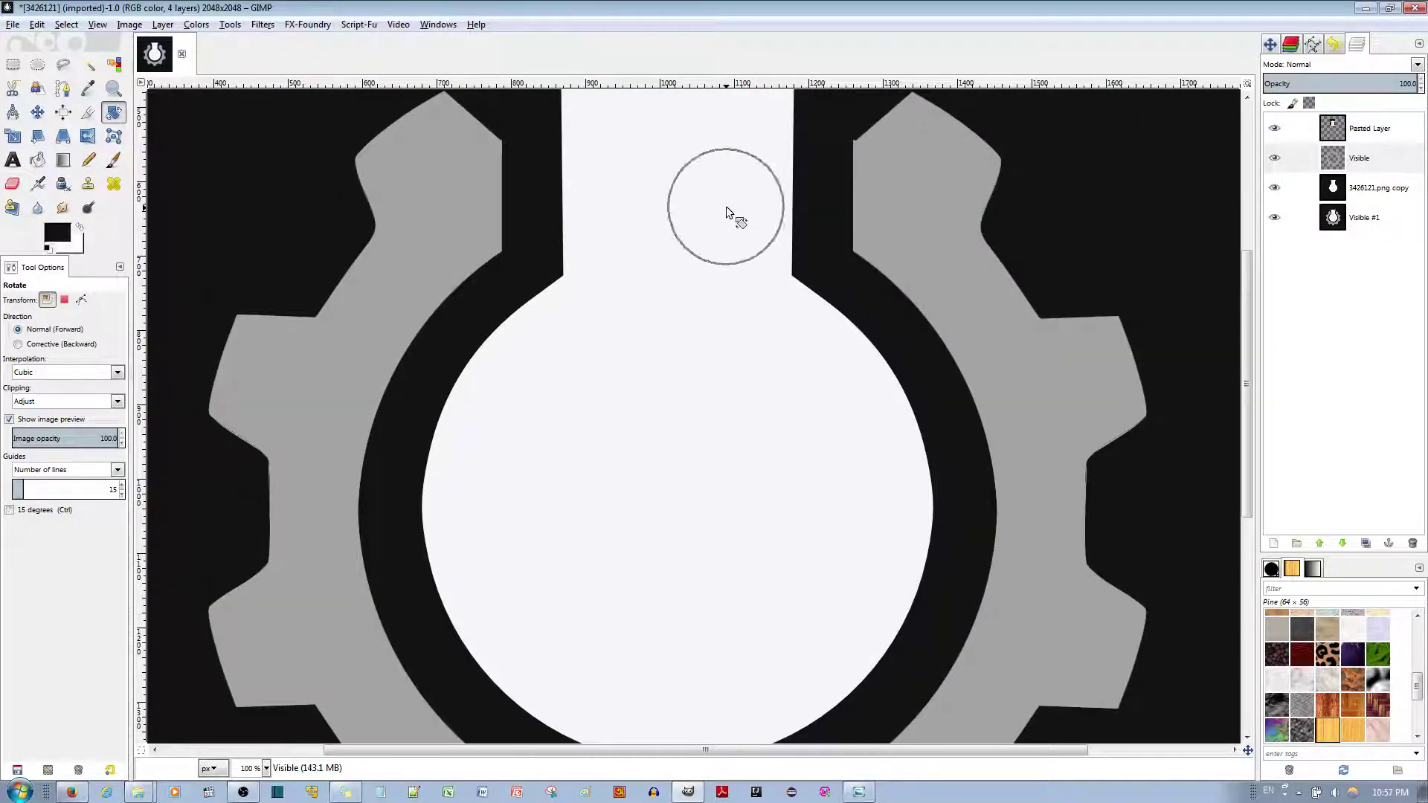
Preview a rotation of the gear layer by about 37° to check how its teeth line up with the original position.
scroll(726, 202, up, 3)
scroll(725, 199, up, 1)
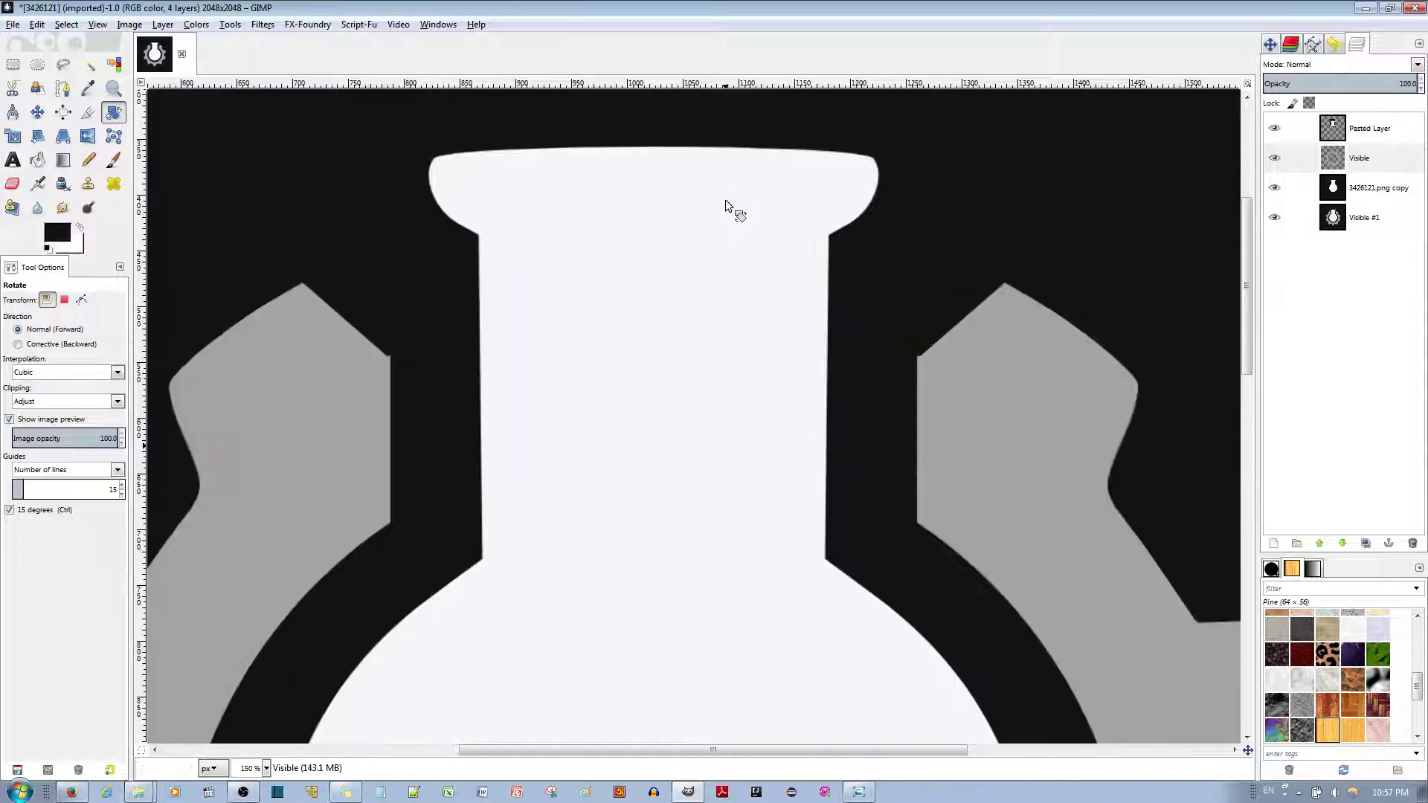
scroll(738, 265, down, 3)
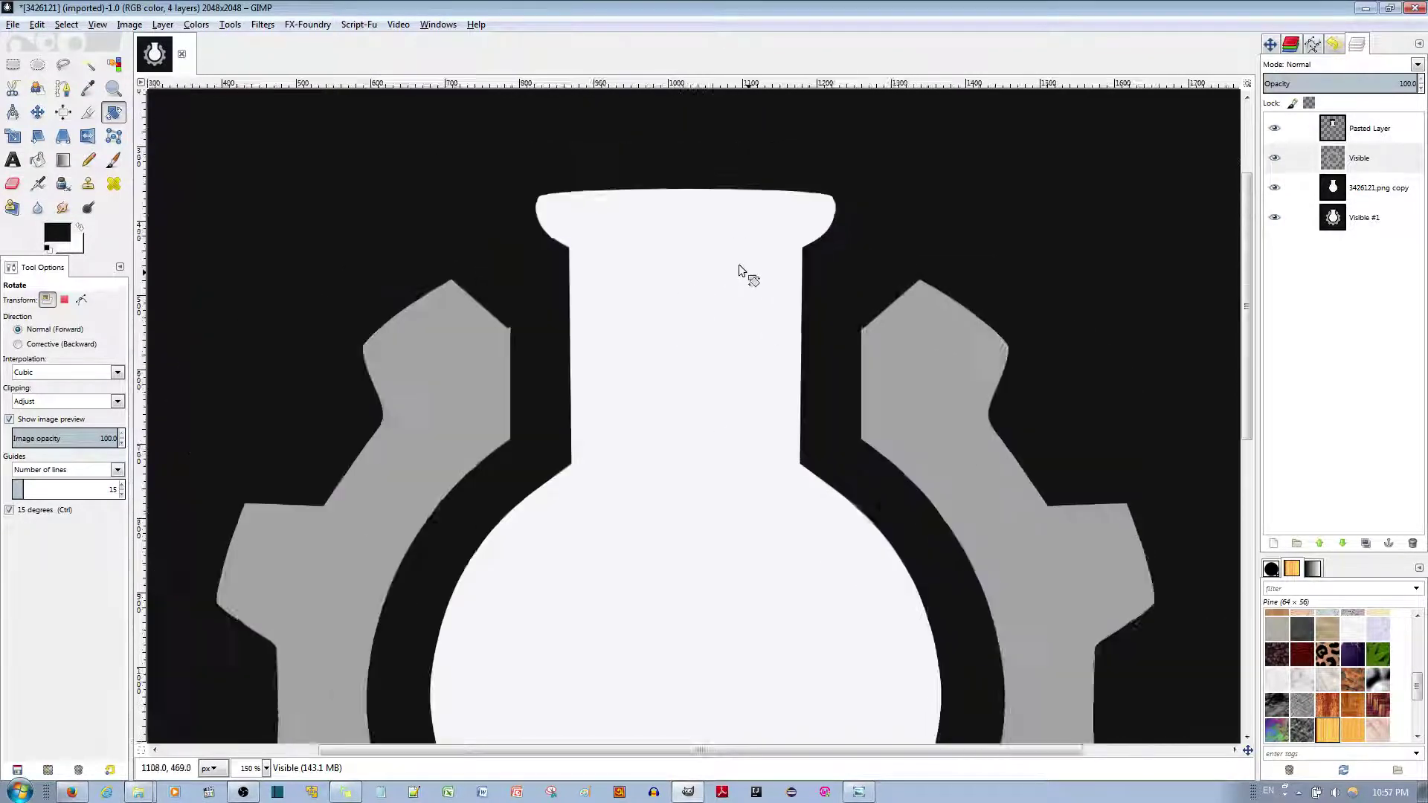
click(703, 339)
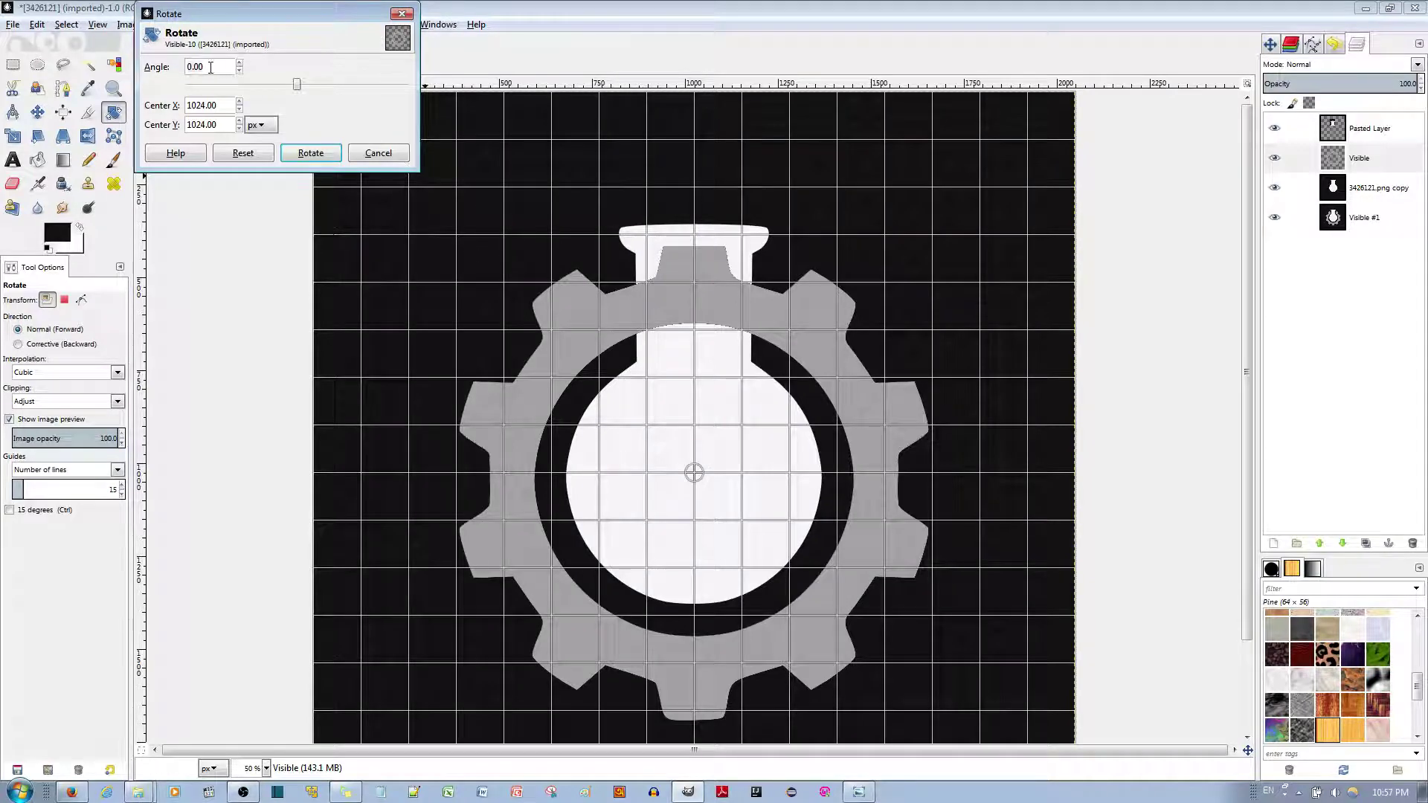
drag(651, 274, 800, 315)
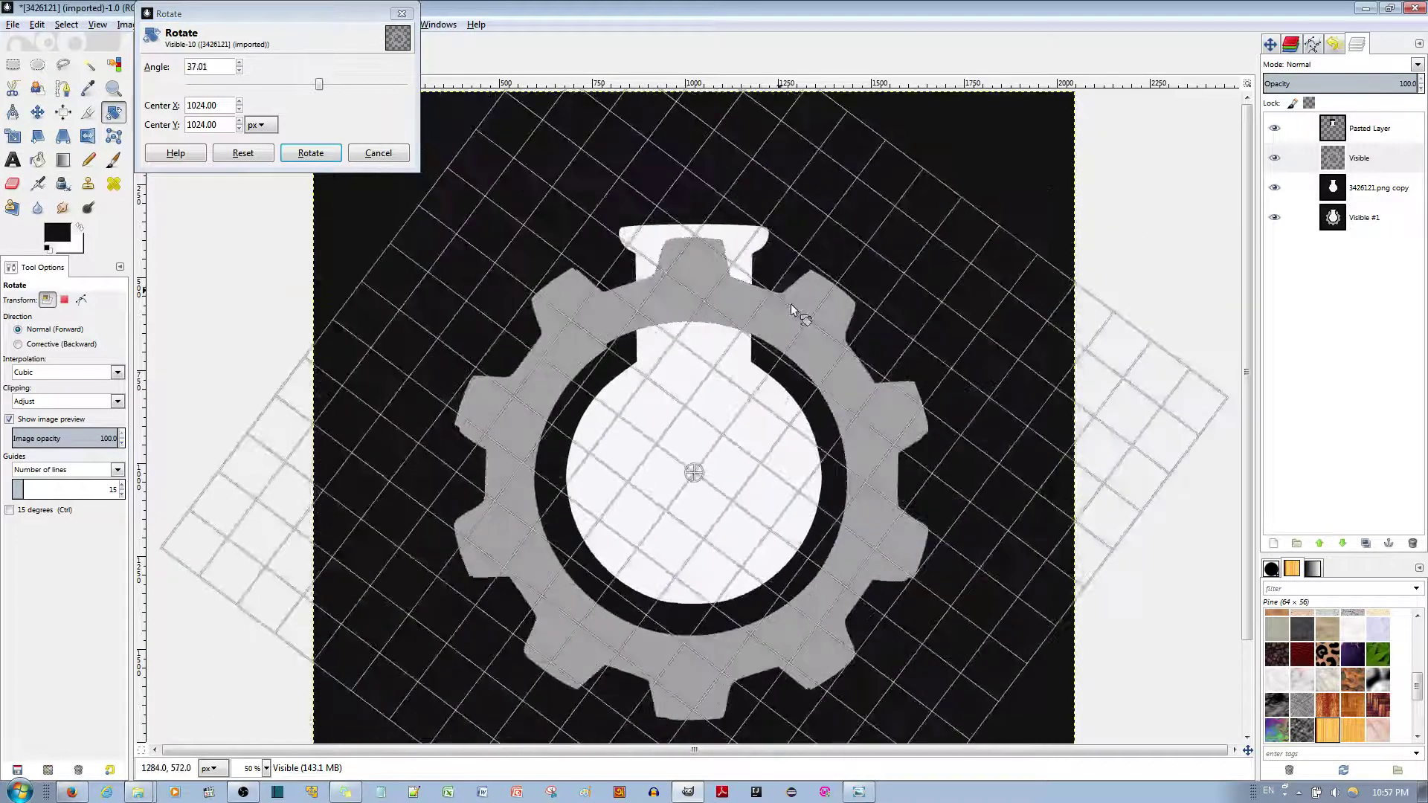
ctrl+scroll(676, 250, up, 4)
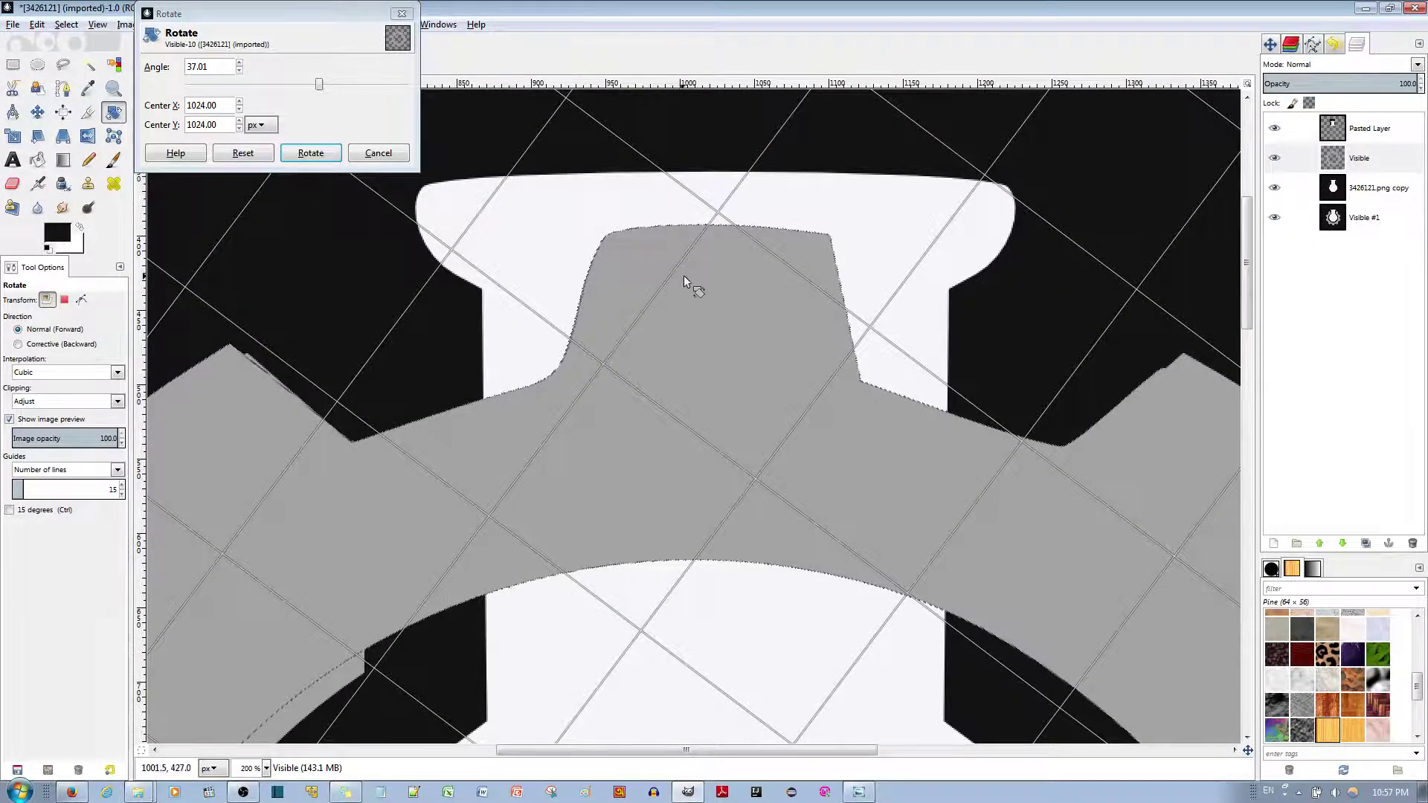
scroll(685, 274, down, 3)
key(Escape)
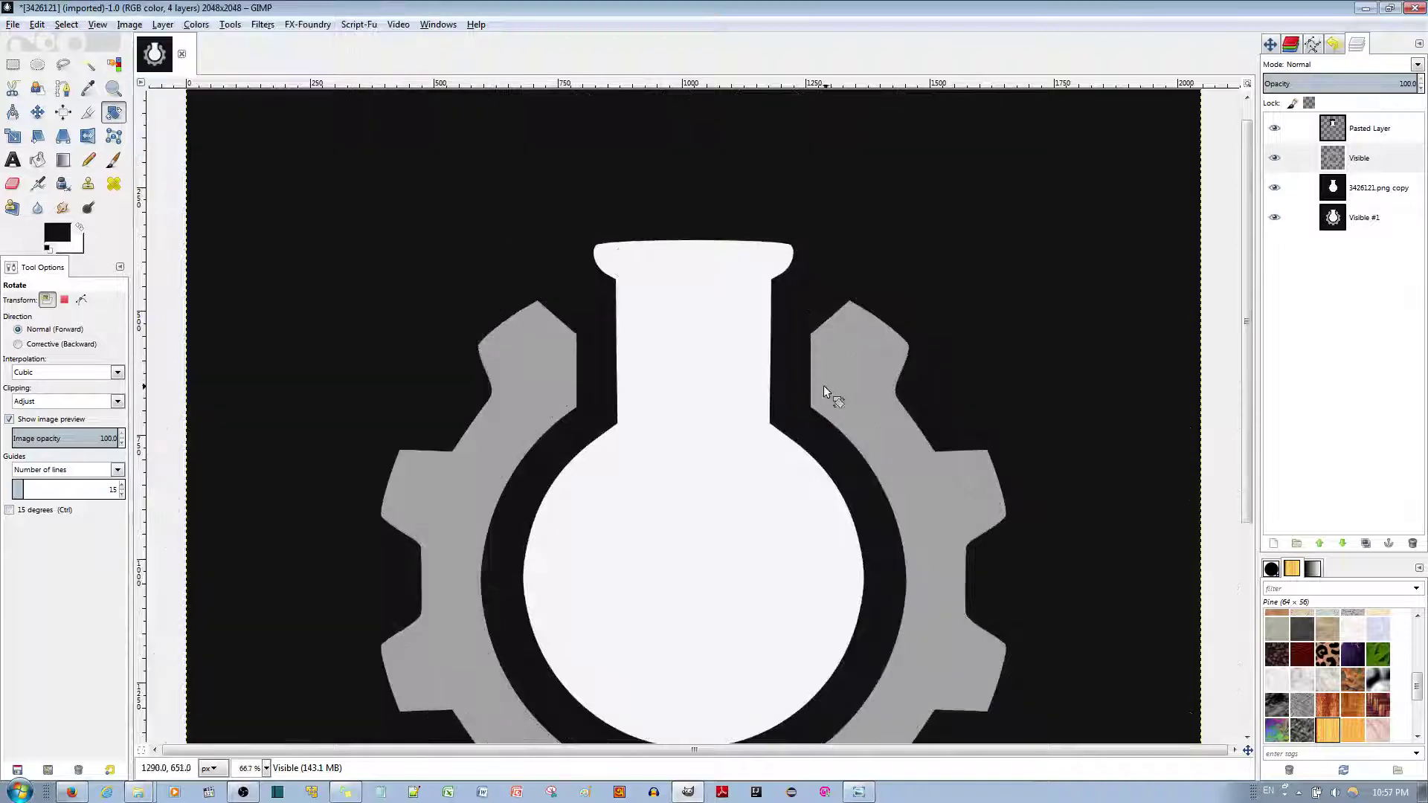
Rotate the gear layer by 9° about 1024, 1024 px and add a layer made from the visible image at the bottom of the stack.
click(654, 396)
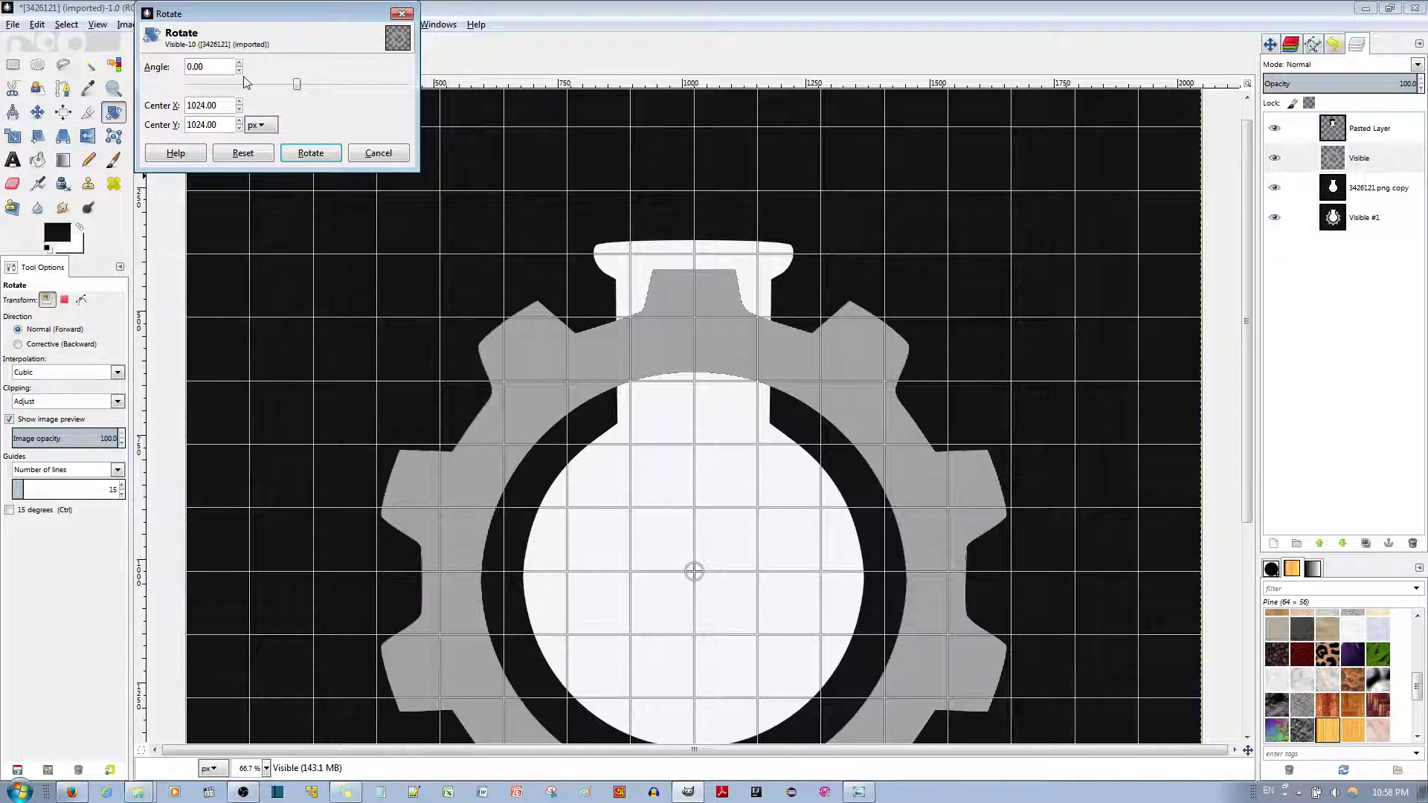
click(752, 376)
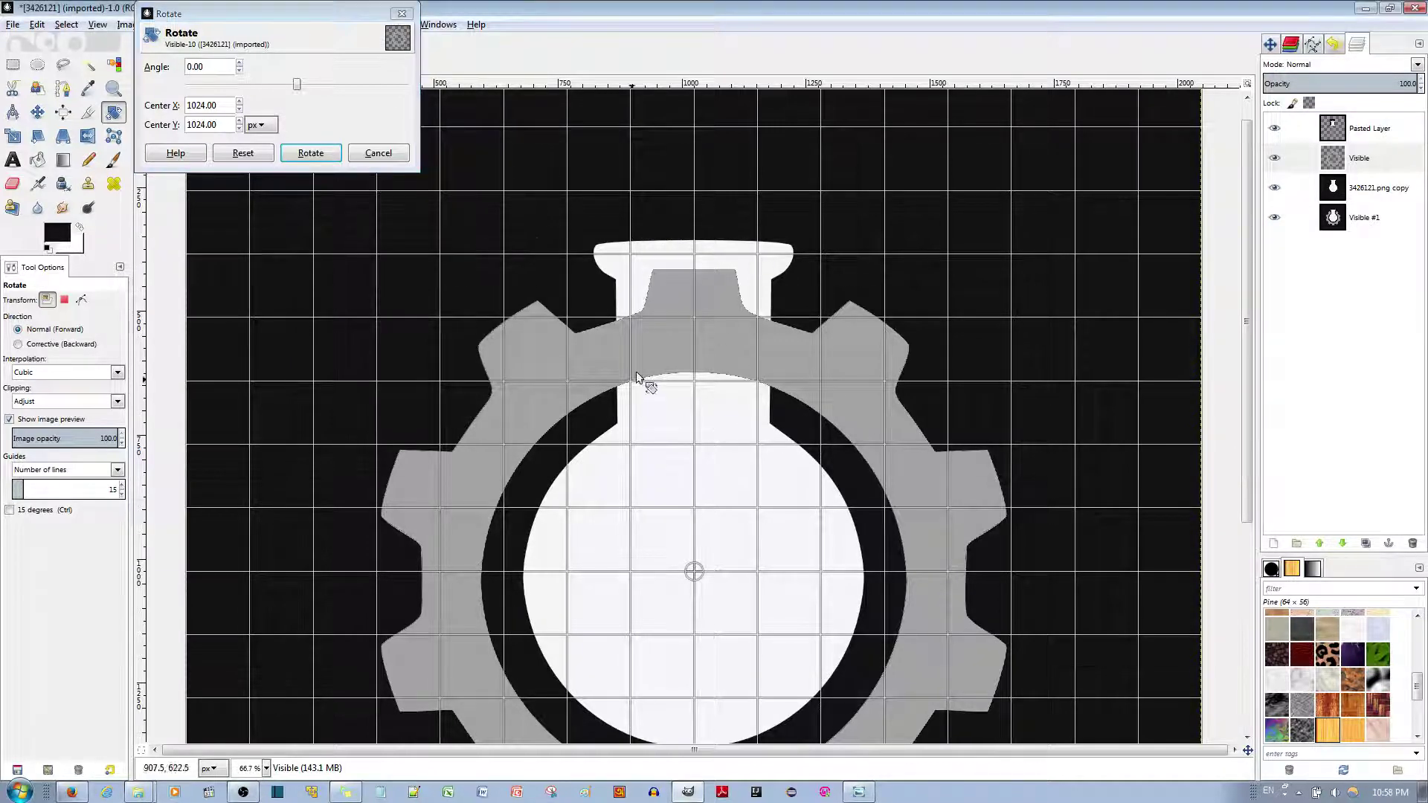
click(220, 69)
key(BackSpace)
key(BackSpace)
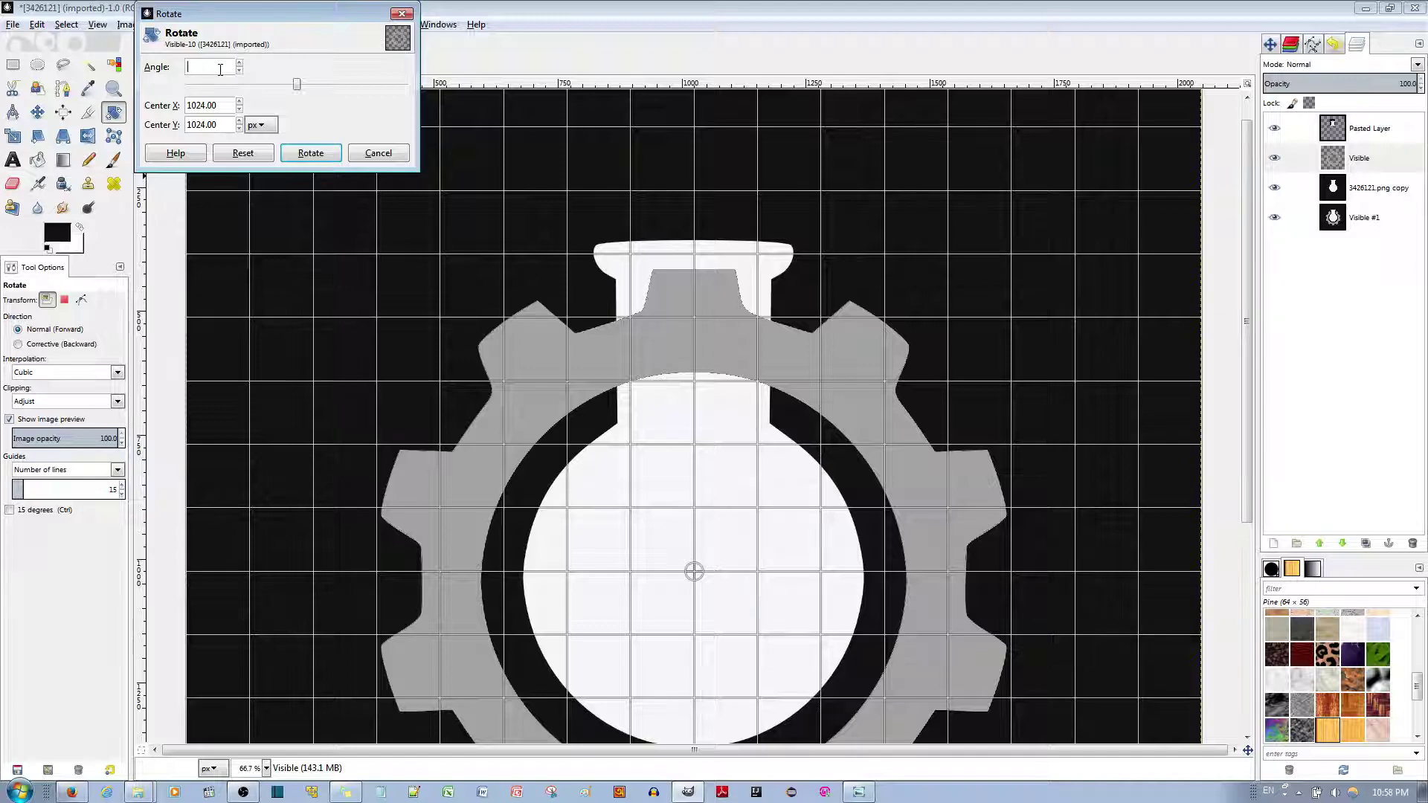
text(9)
click(301, 158)
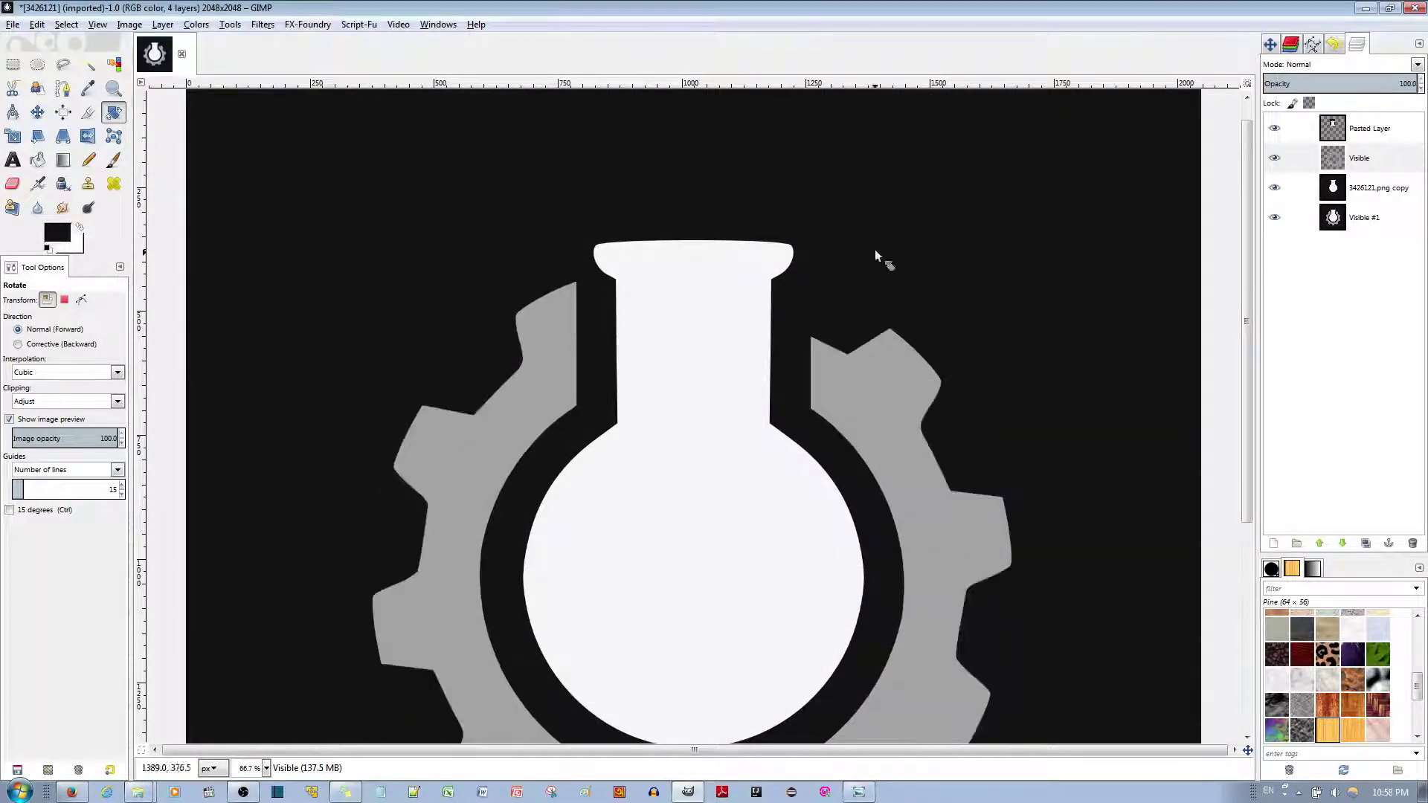
right_click(1334, 165)
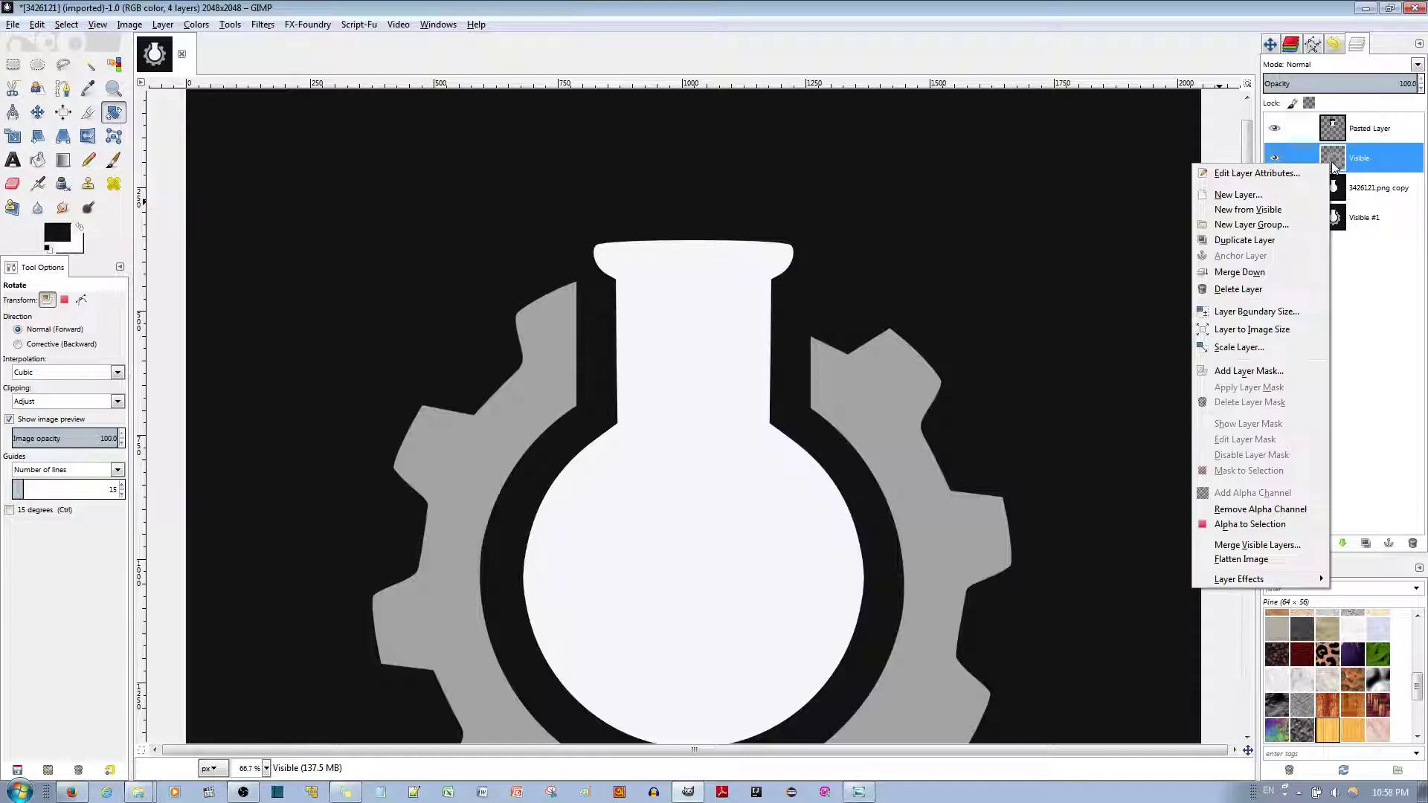
click(1257, 210)
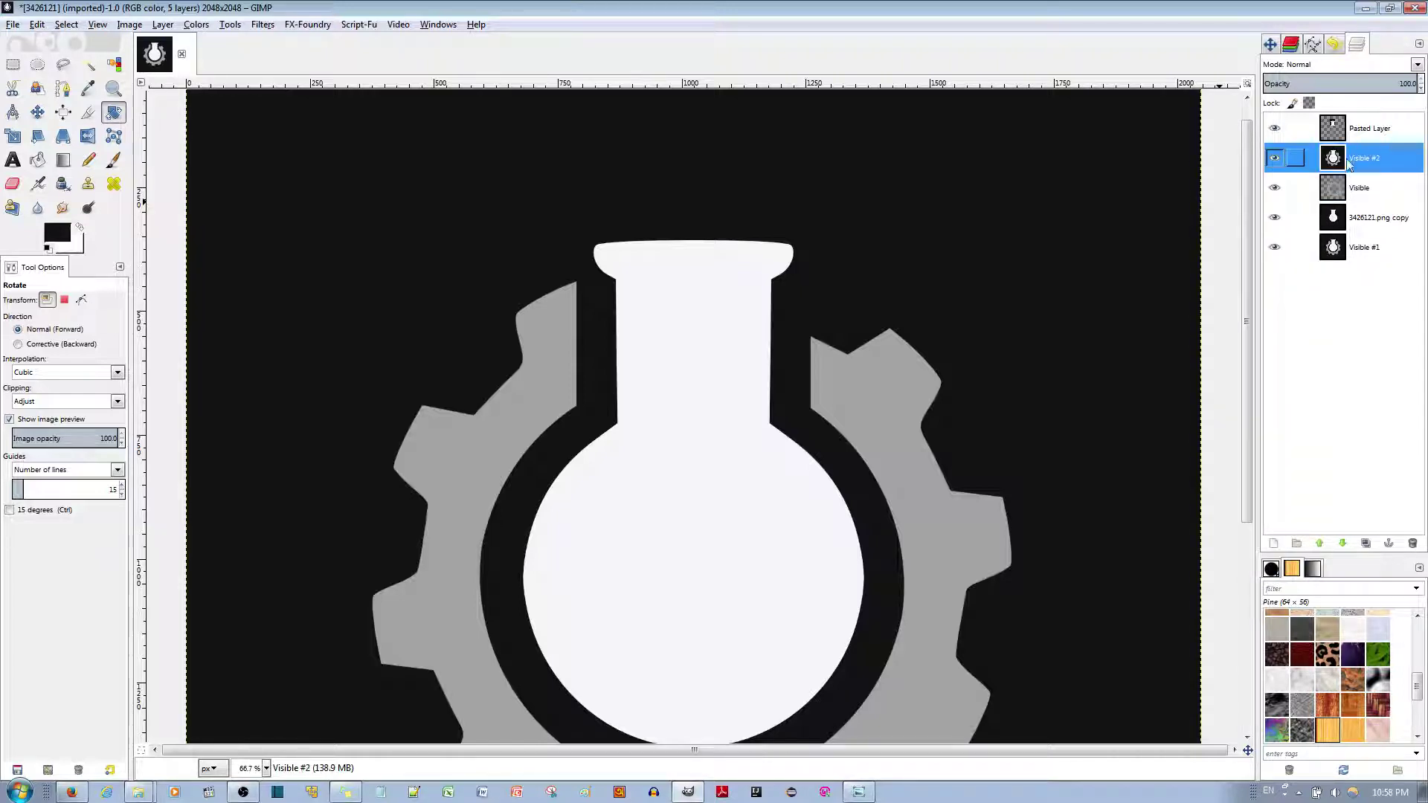
click(734, 362)
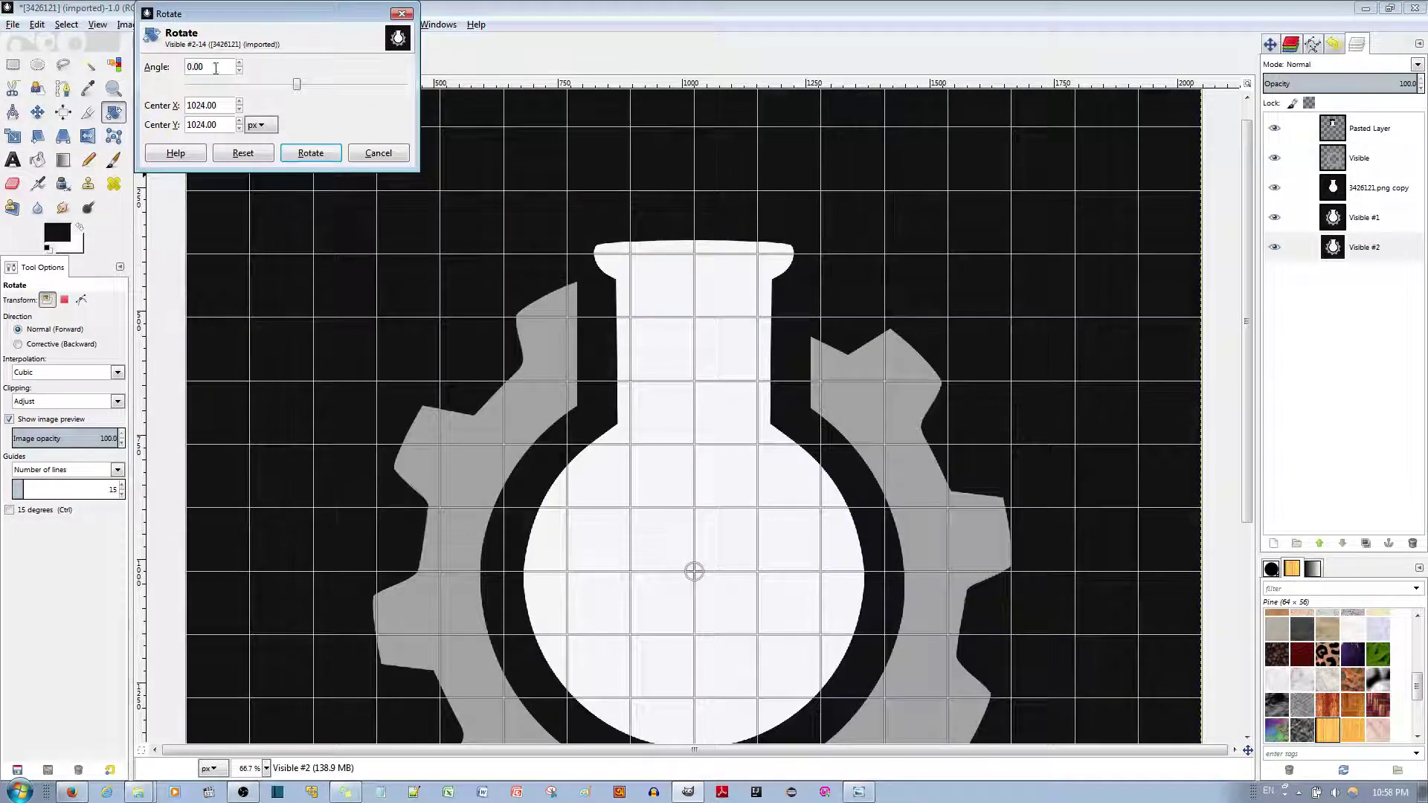
key(Tab)
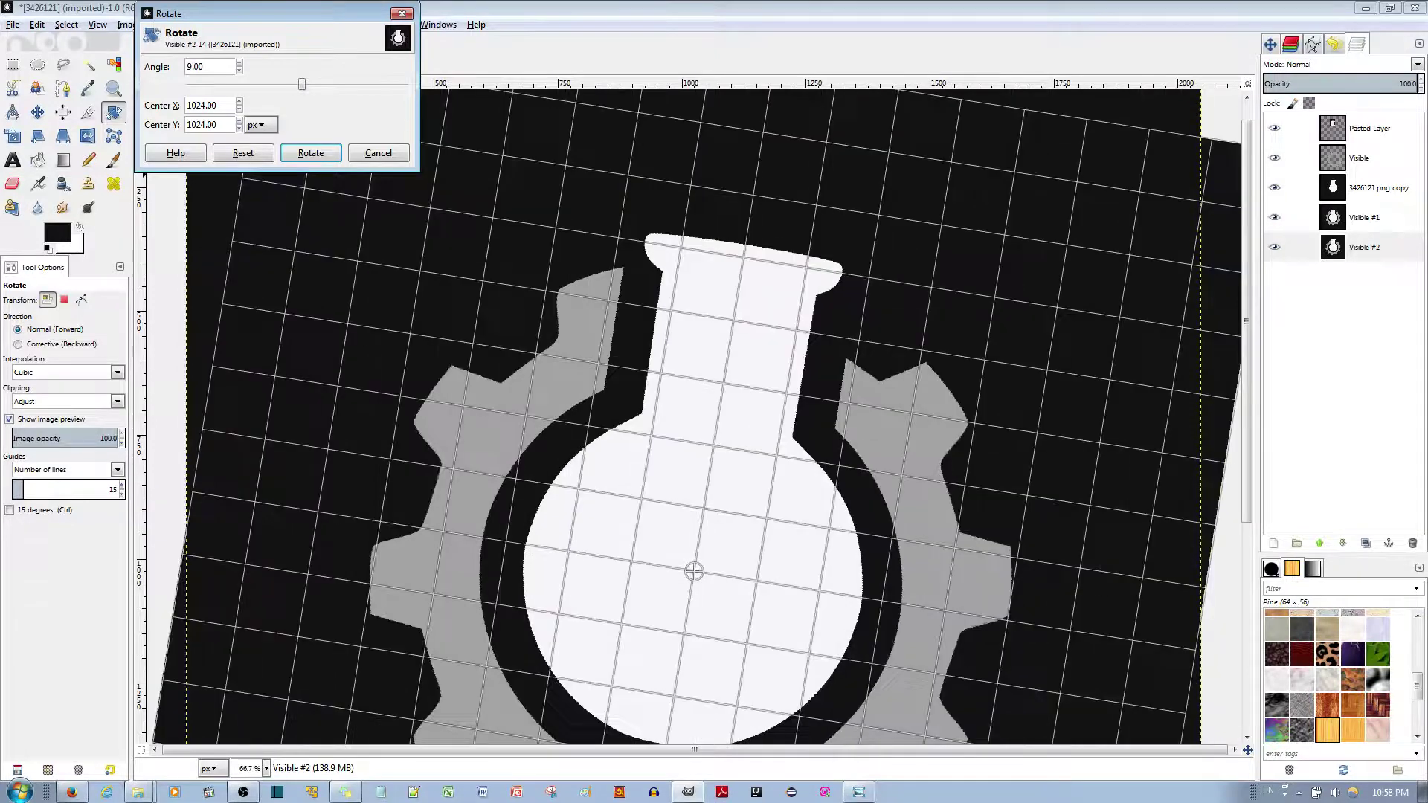
click(377, 153)
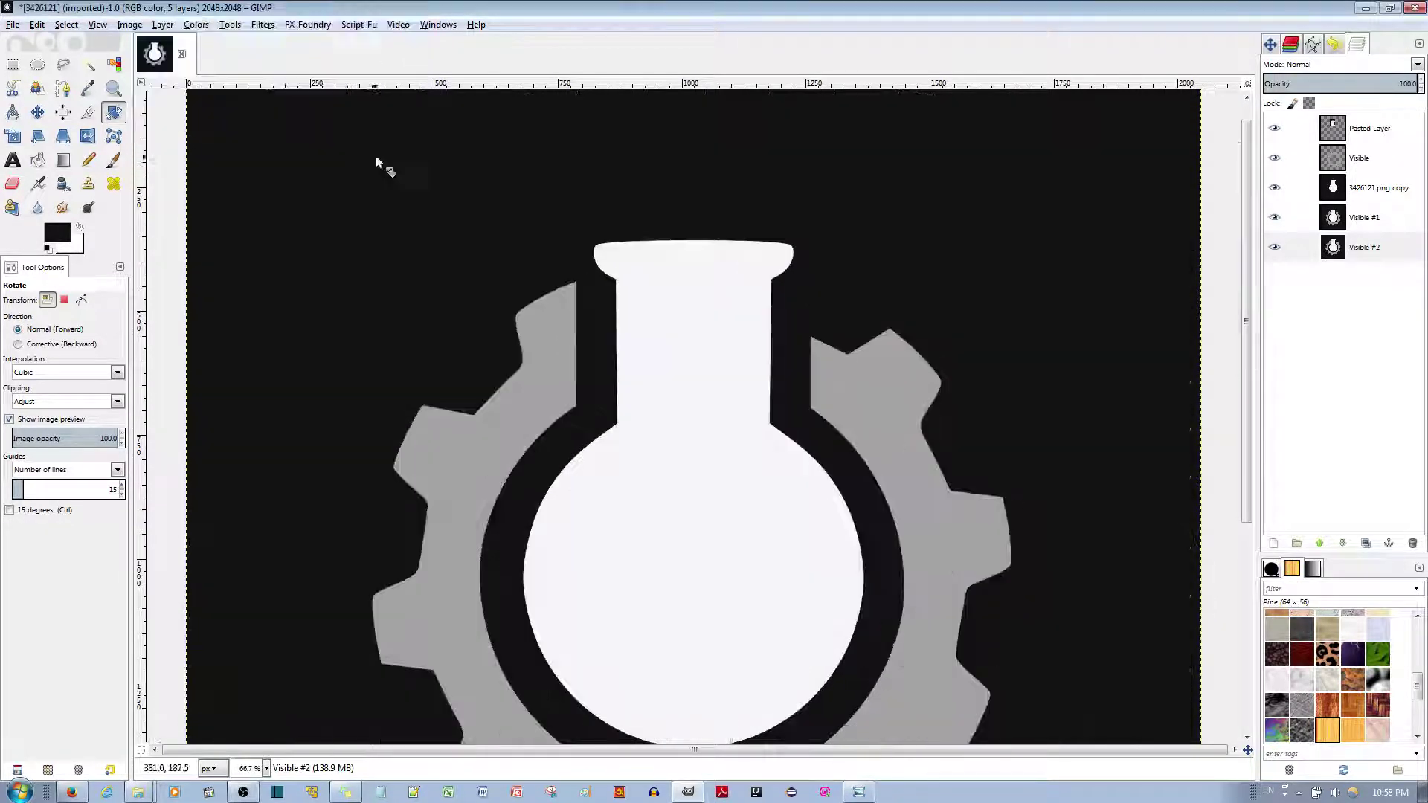
Reselect the gear layer named Visible and try to rotate it by 9° about its center.
double_click(1335, 159)
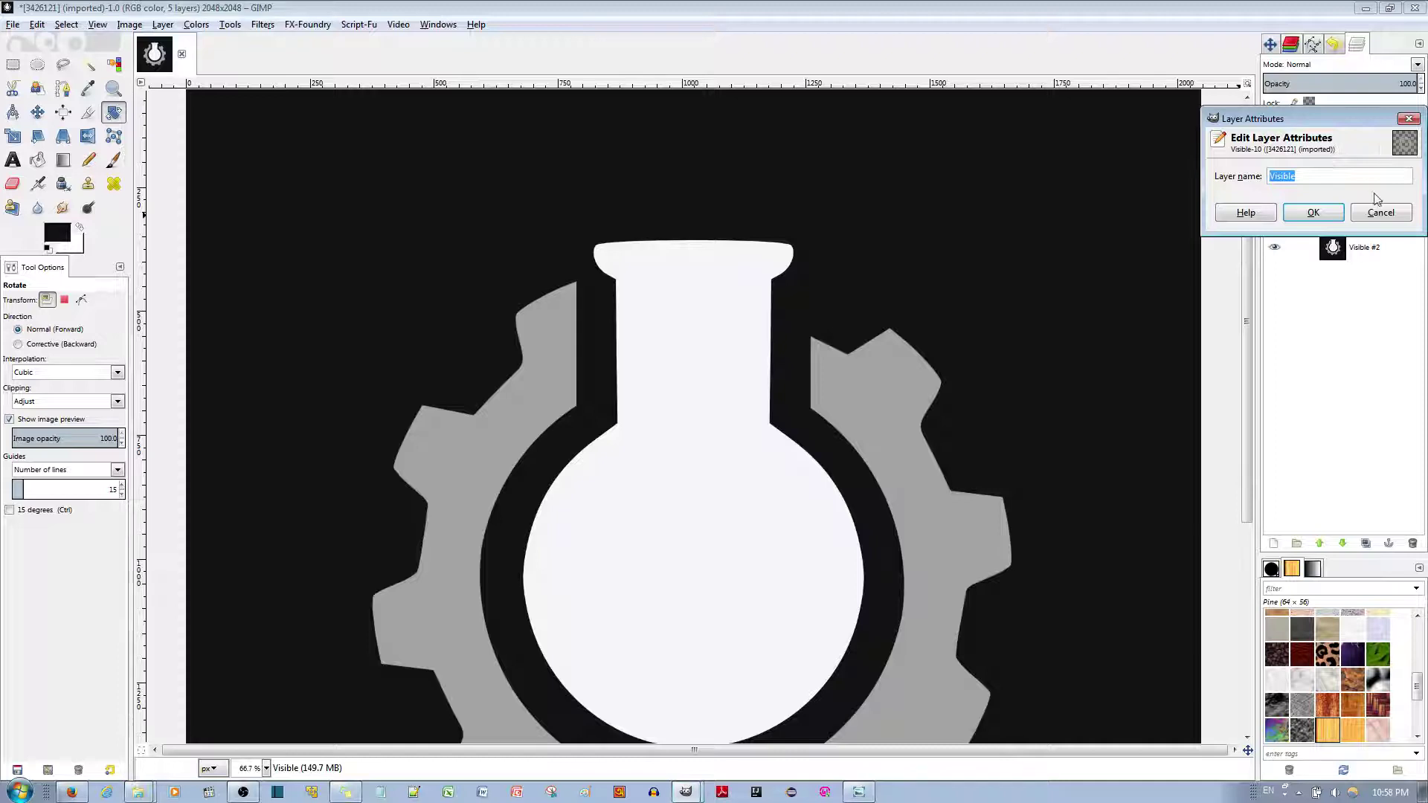
click(1313, 213)
click(802, 394)
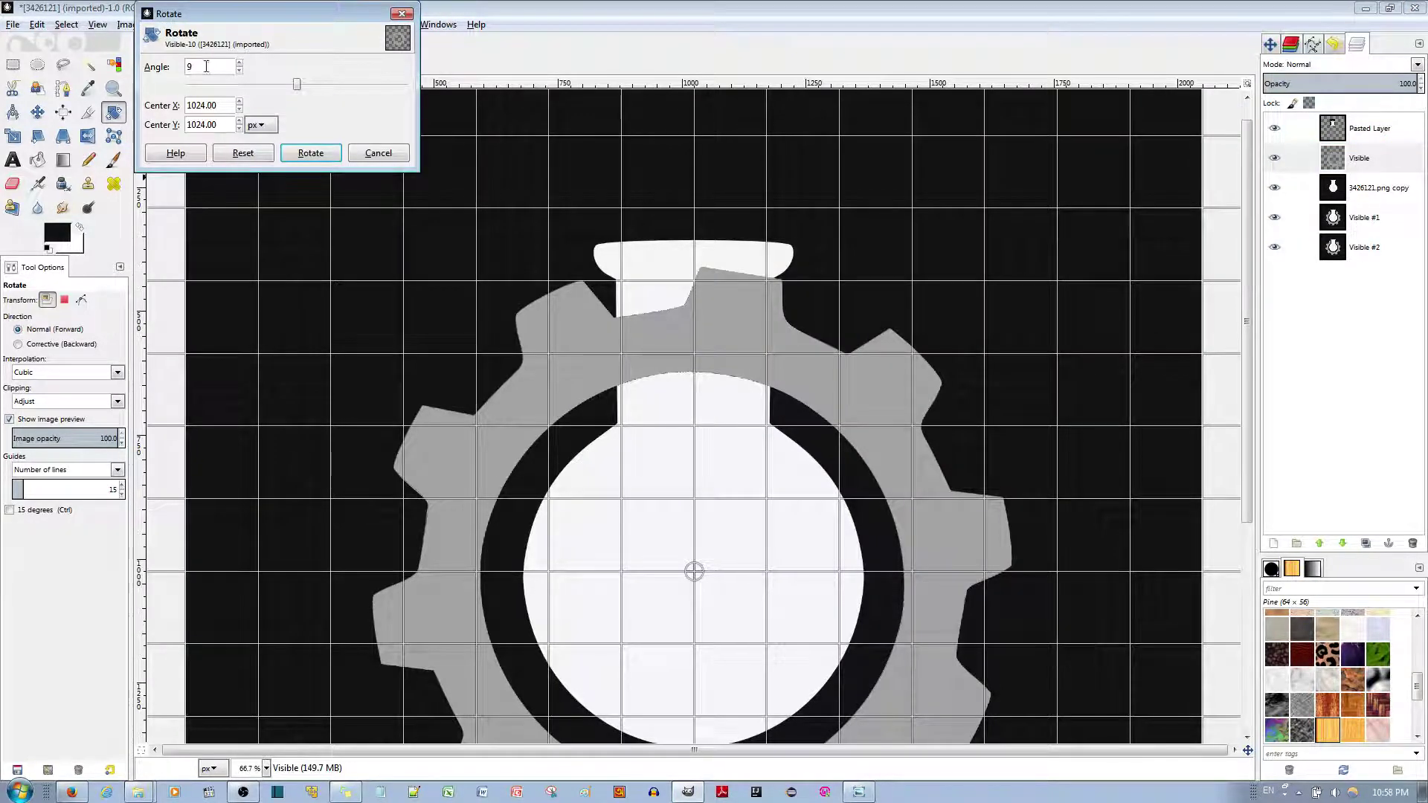
text(9)
click(310, 153)
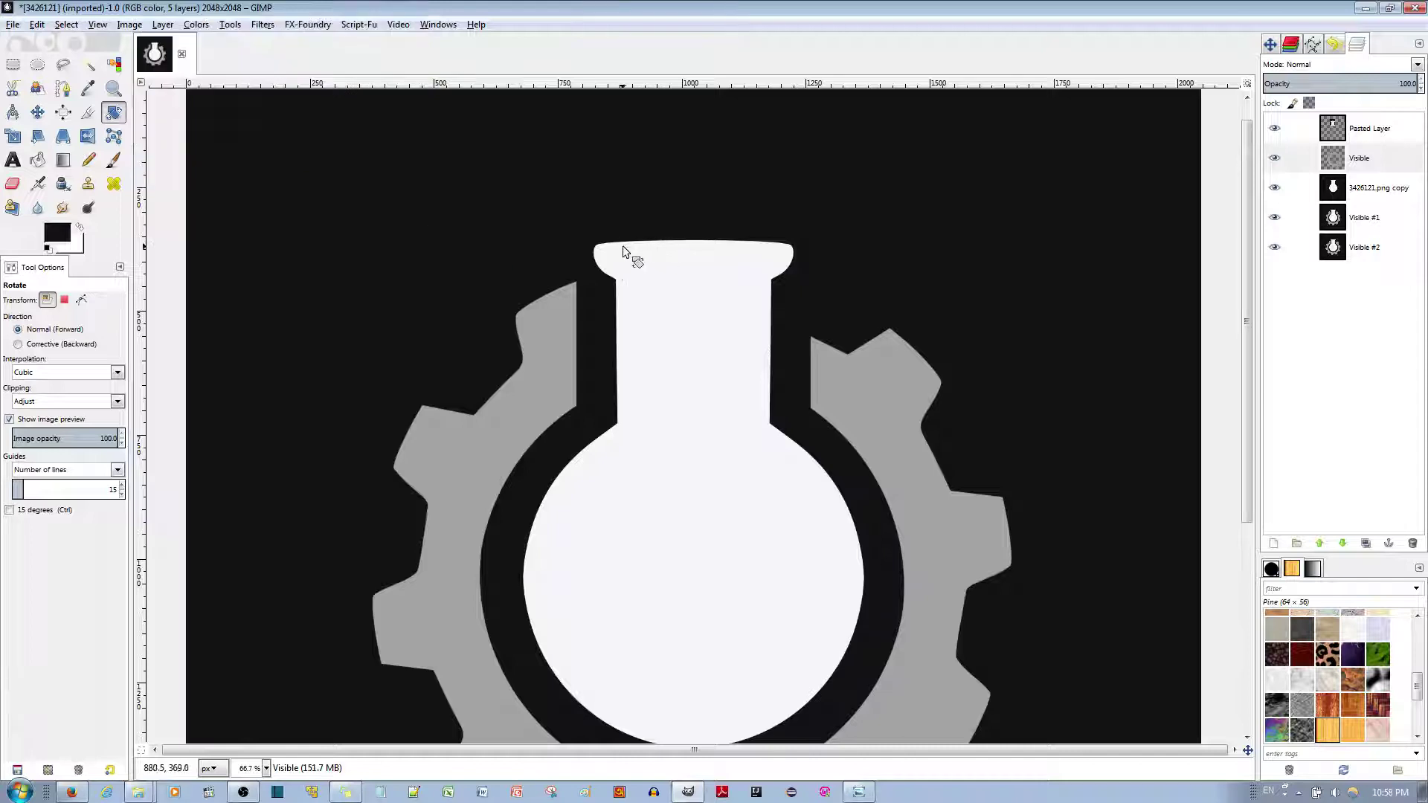
click(648, 290)
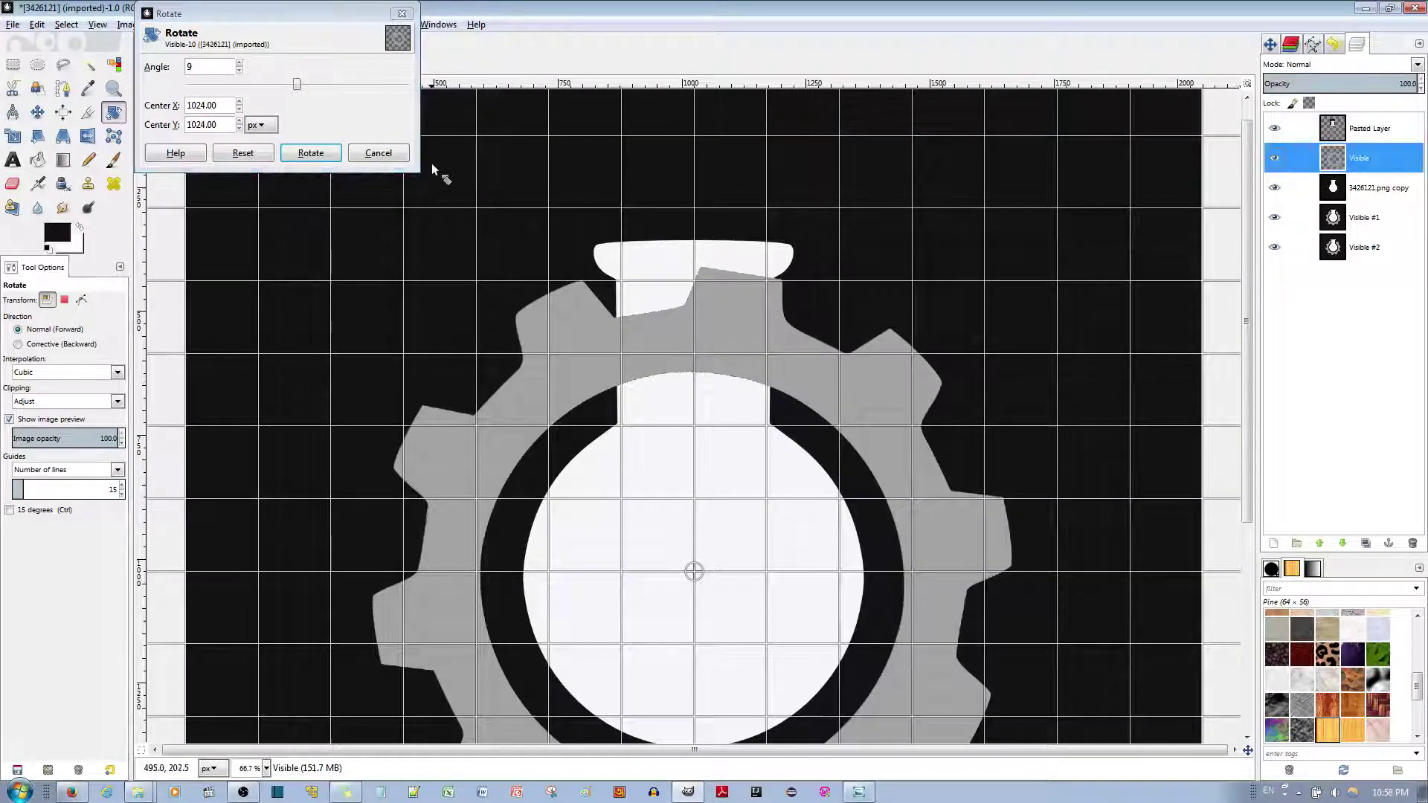
click(378, 153)
Hide the gear, flask copy and Visible #1 layers to check the Visible #2 frame, and show them again.
click(1274, 246)
click(1274, 217)
click(1274, 187)
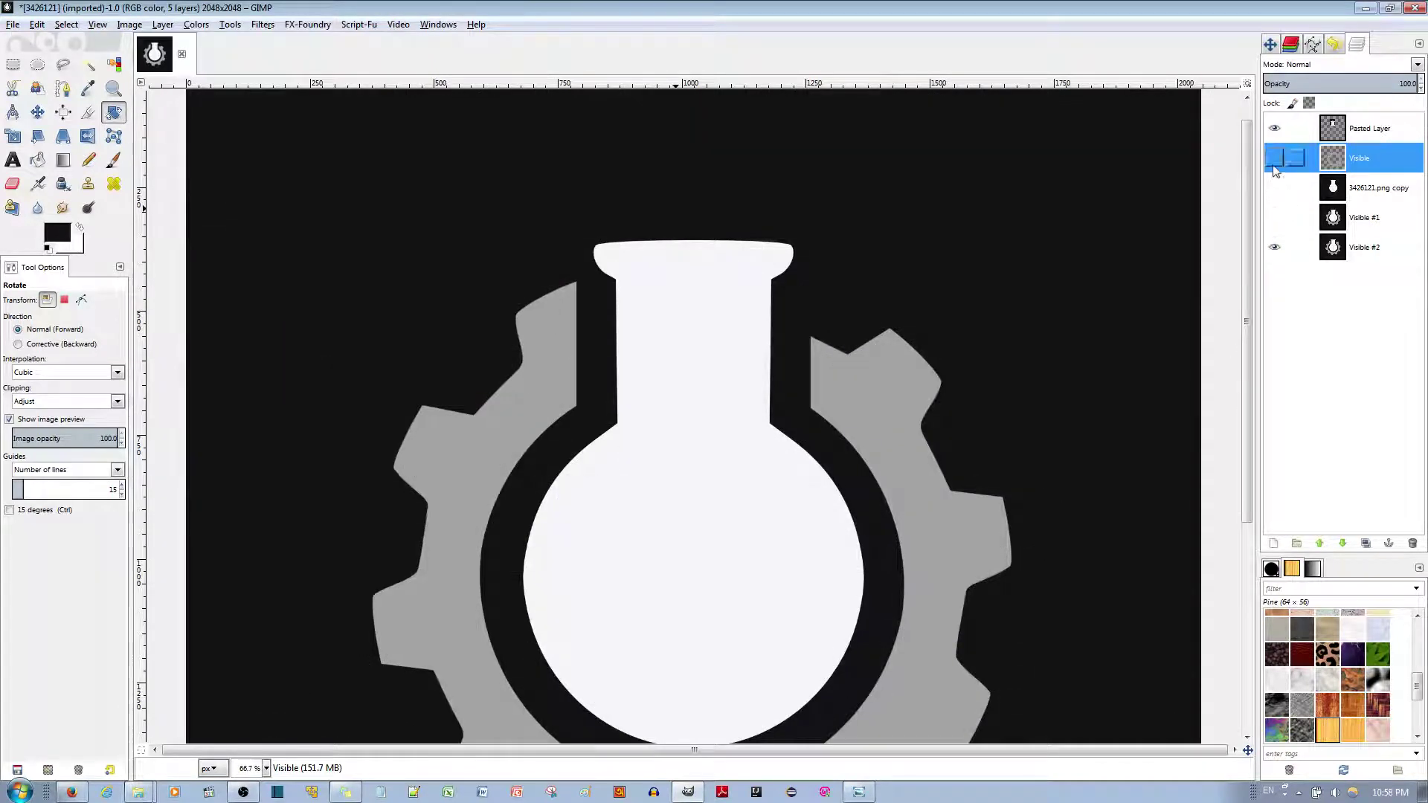
click(1274, 188)
click(1274, 218)
Rotate the gear layer by another 9° about its center at 1024, 1024 px.
click(833, 368)
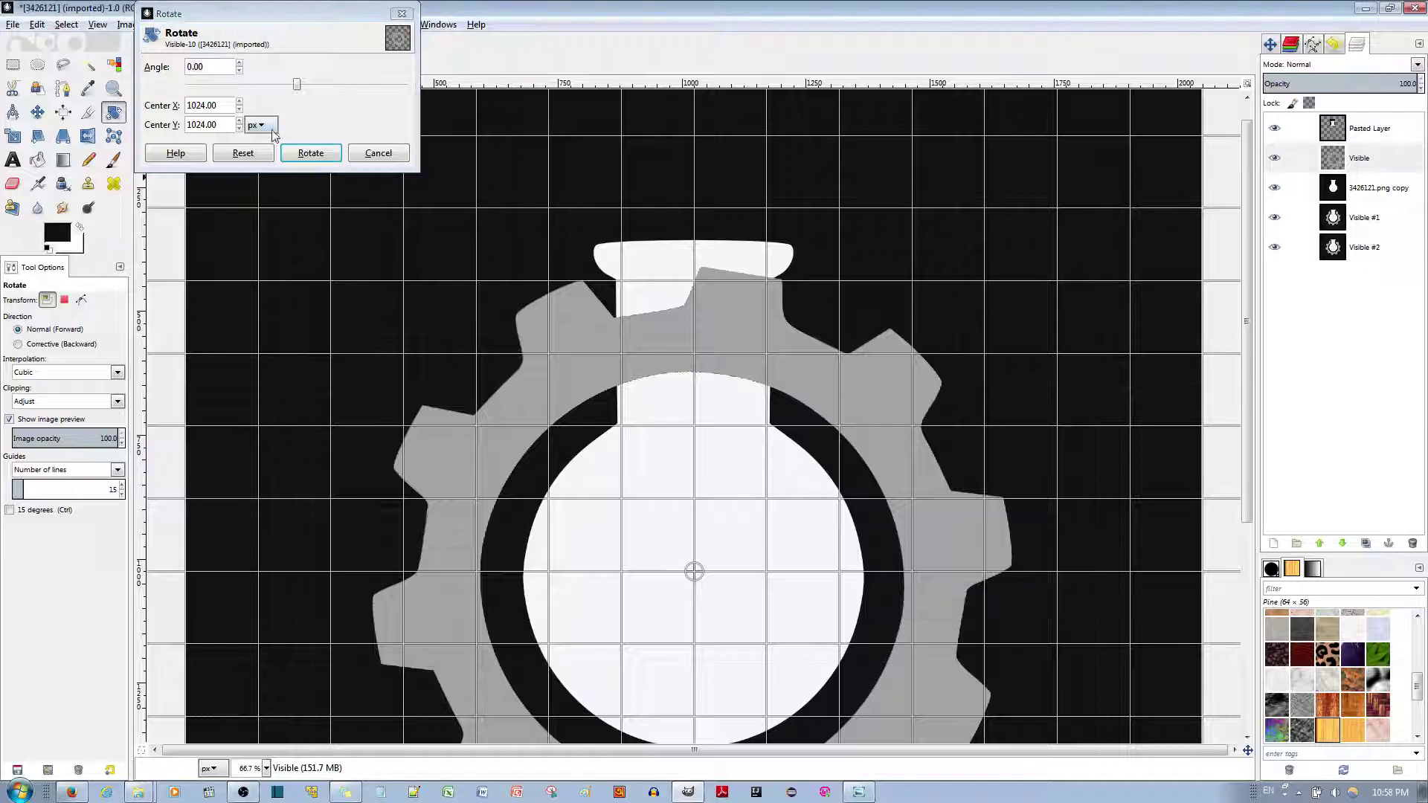
click(206, 67)
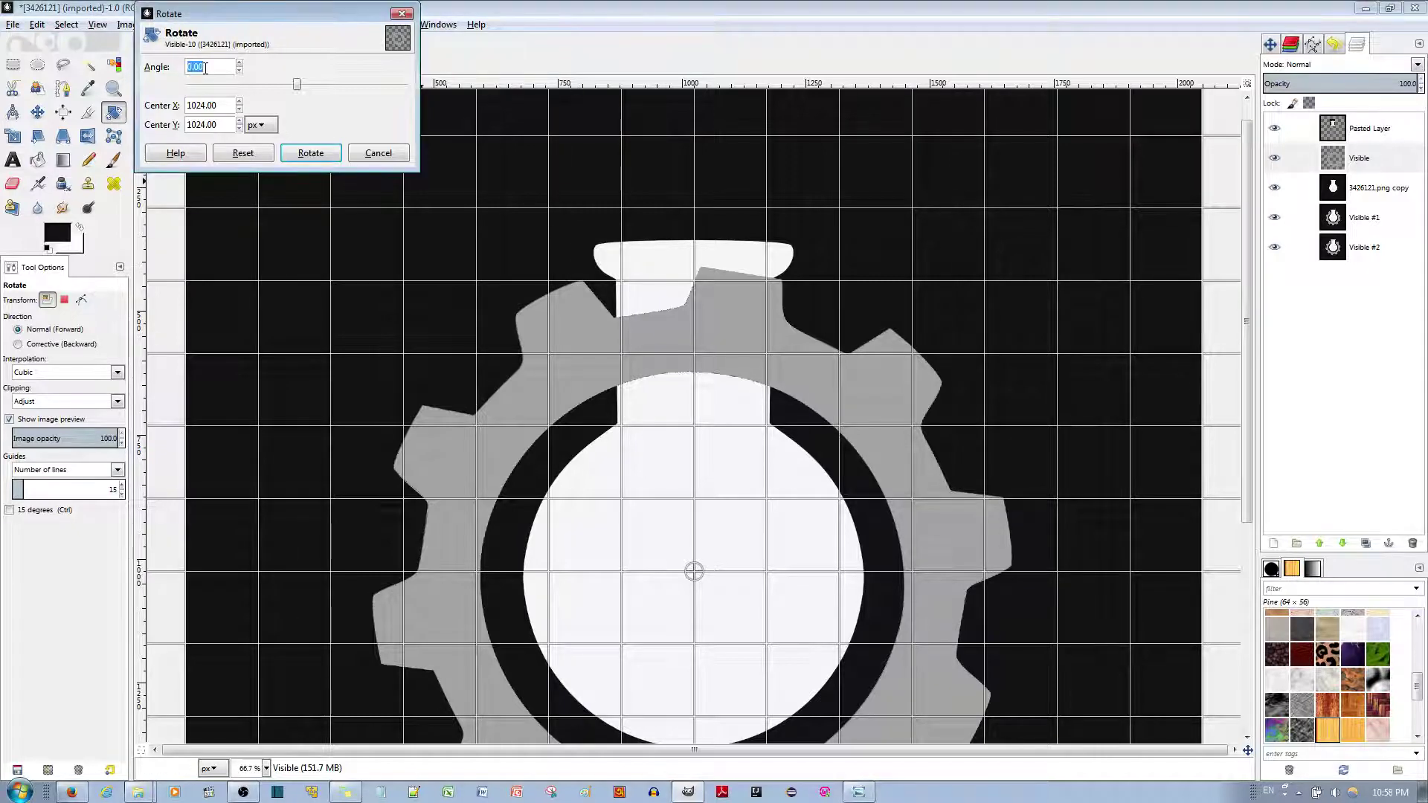
text(9)
click(311, 153)
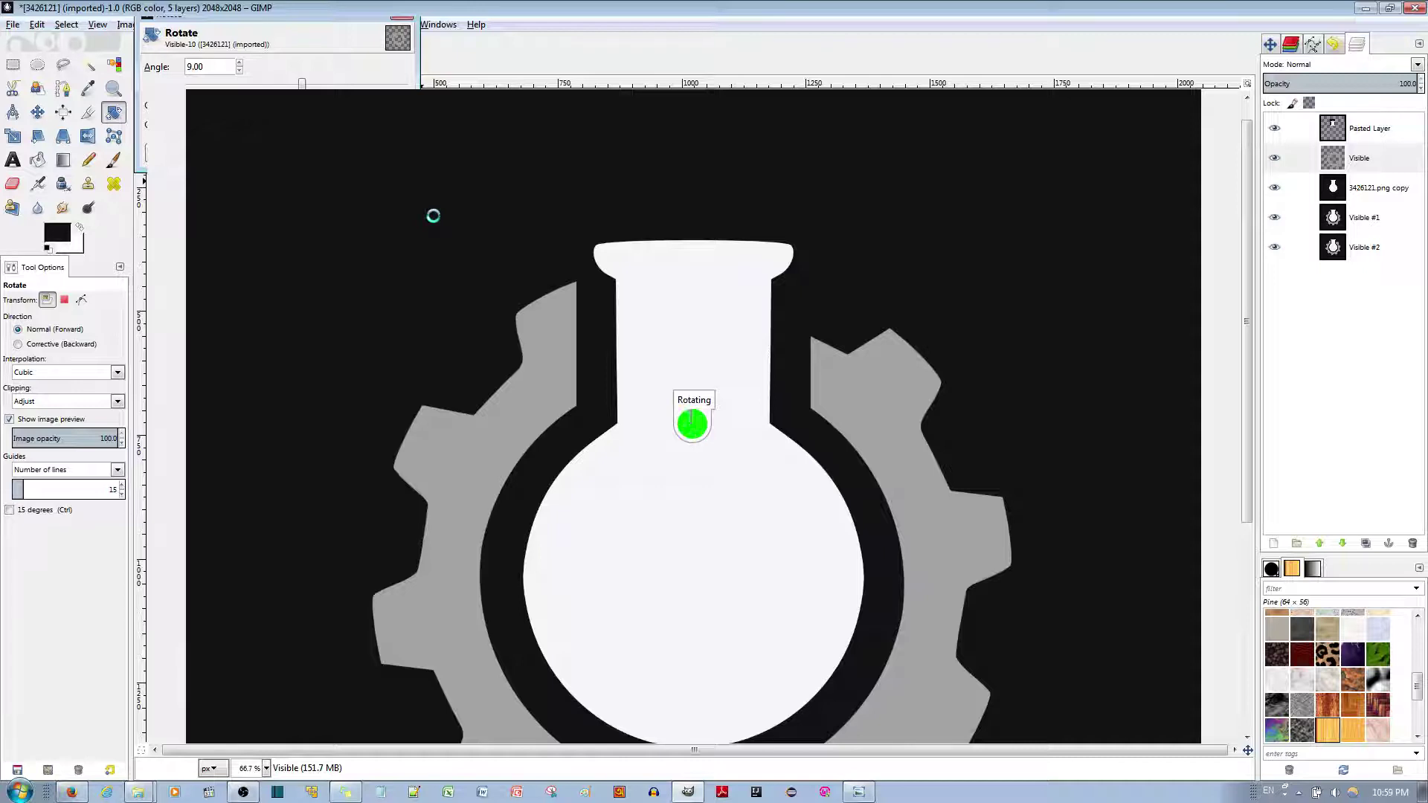
Add a layer made from the visible image, move it to the bottom of the stack and reselect the gear layer.
right_click(1335, 160)
click(1337, 185)
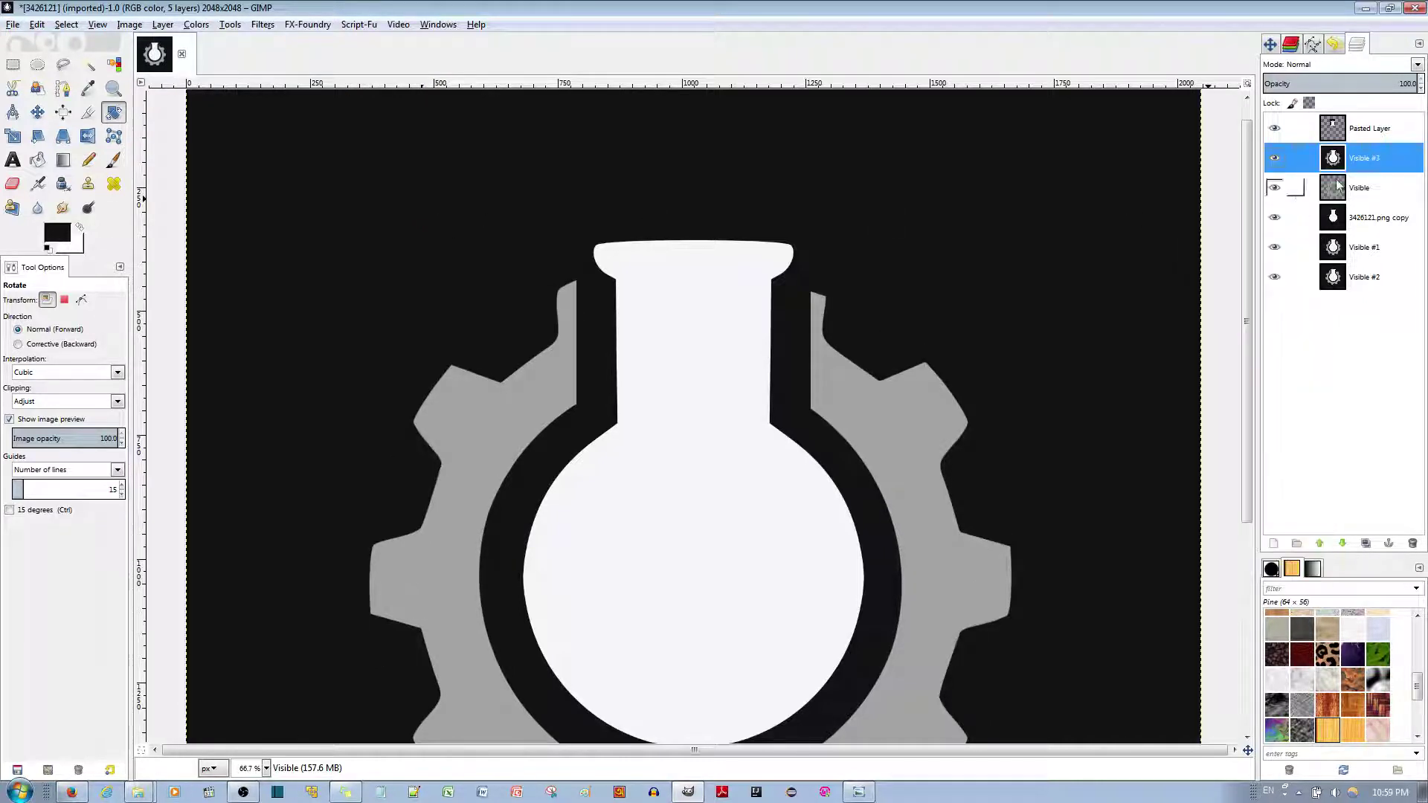
drag(1337, 186, 1373, 338)
click(1359, 158)
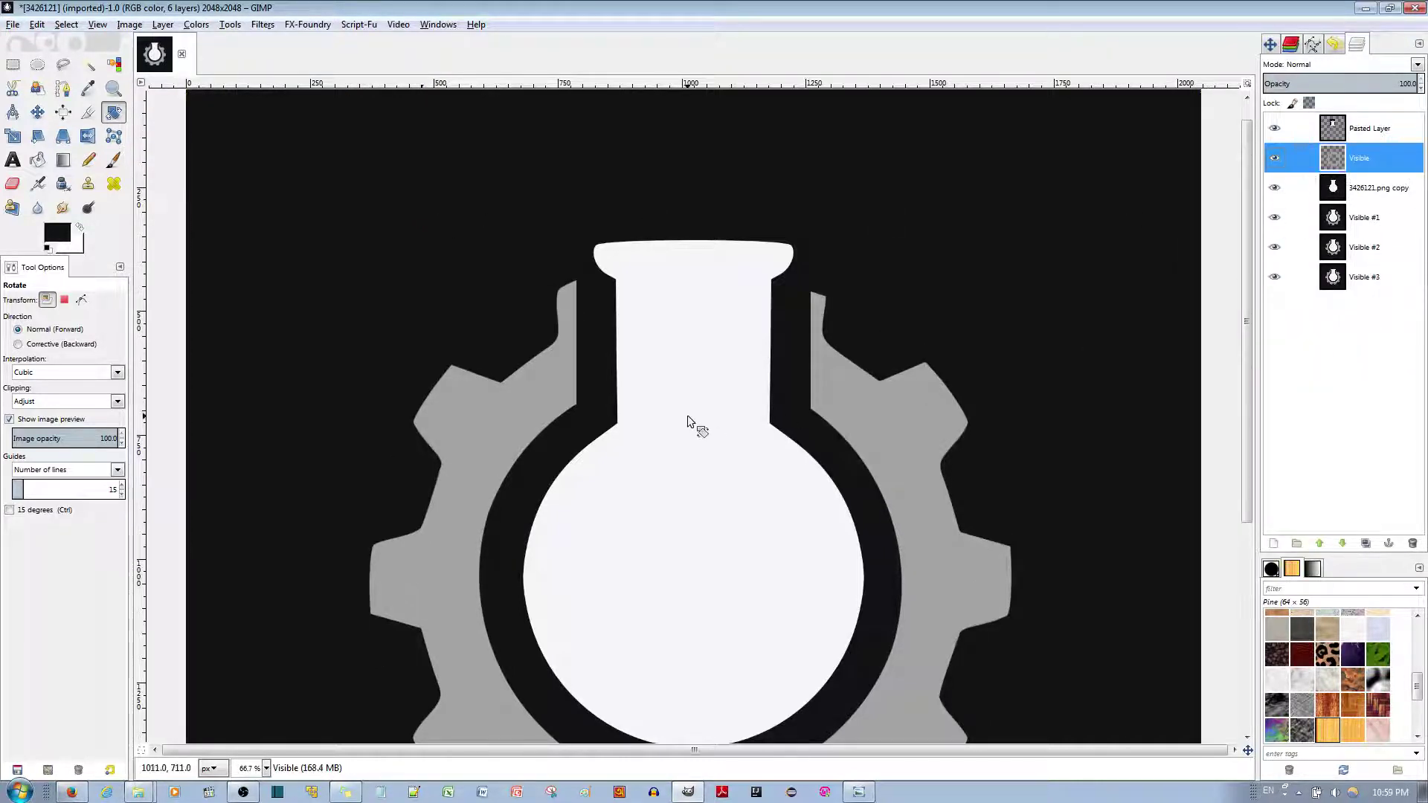
Rotate the gear layer by 9° more about its center at 1024, 1024 px.
click(688, 417)
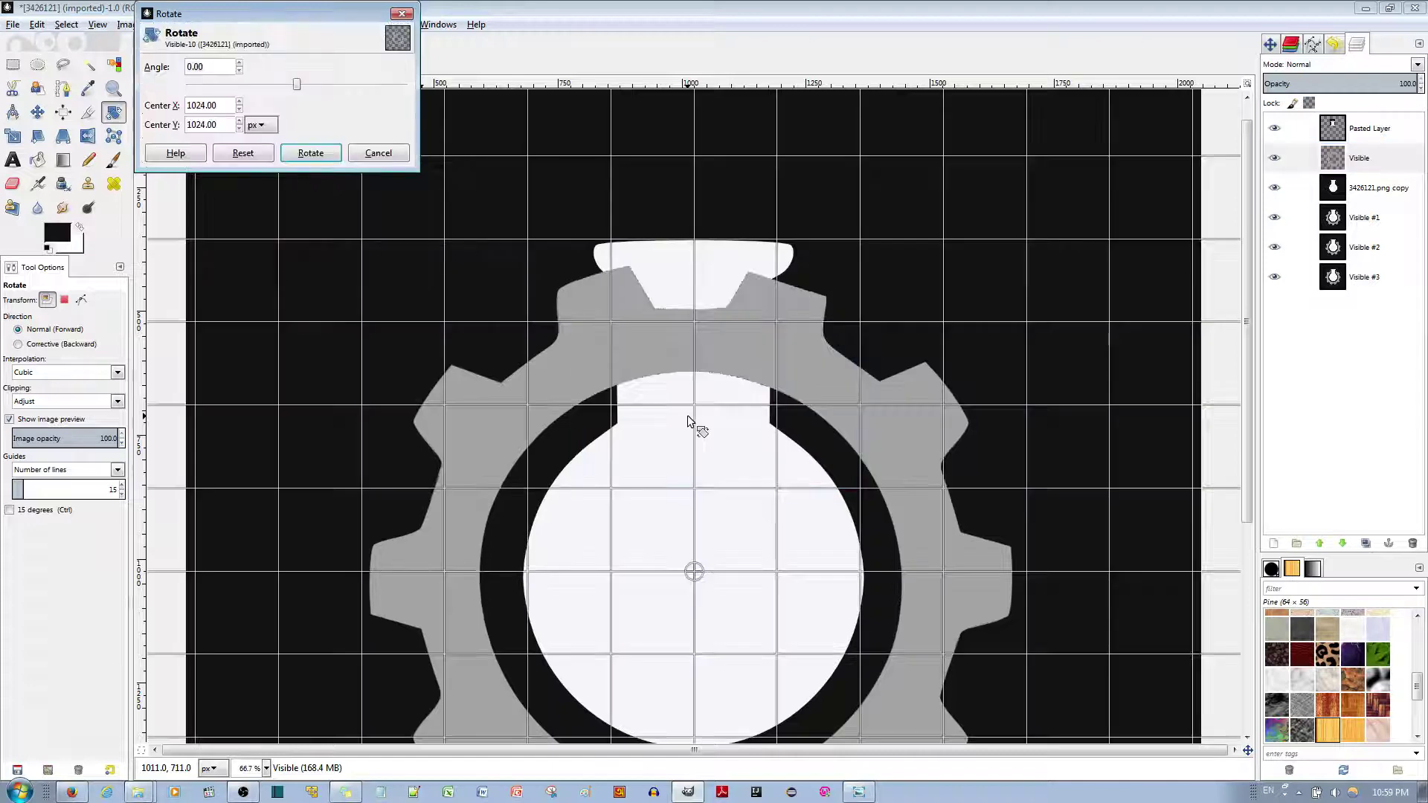
click(215, 69)
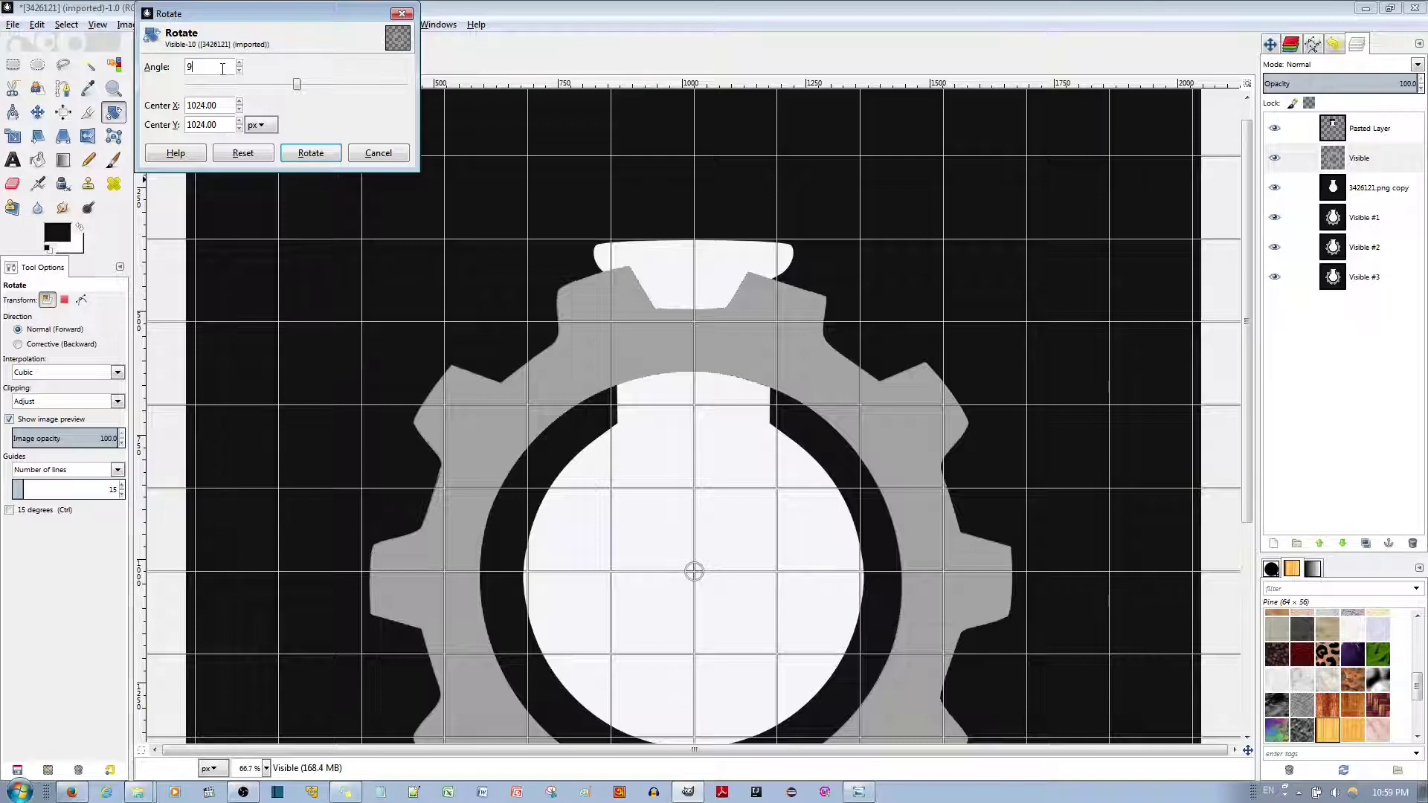
key(Tab)
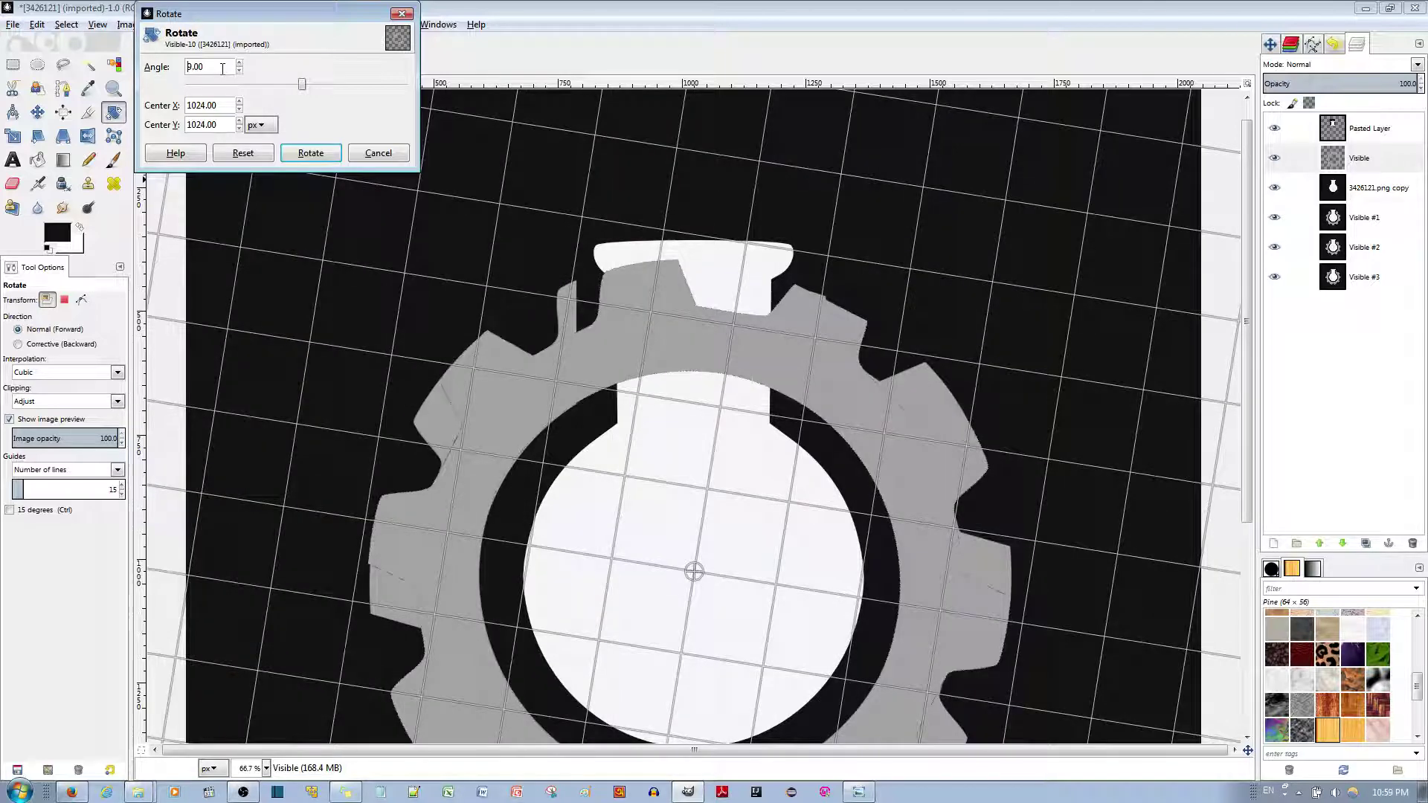
click(310, 158)
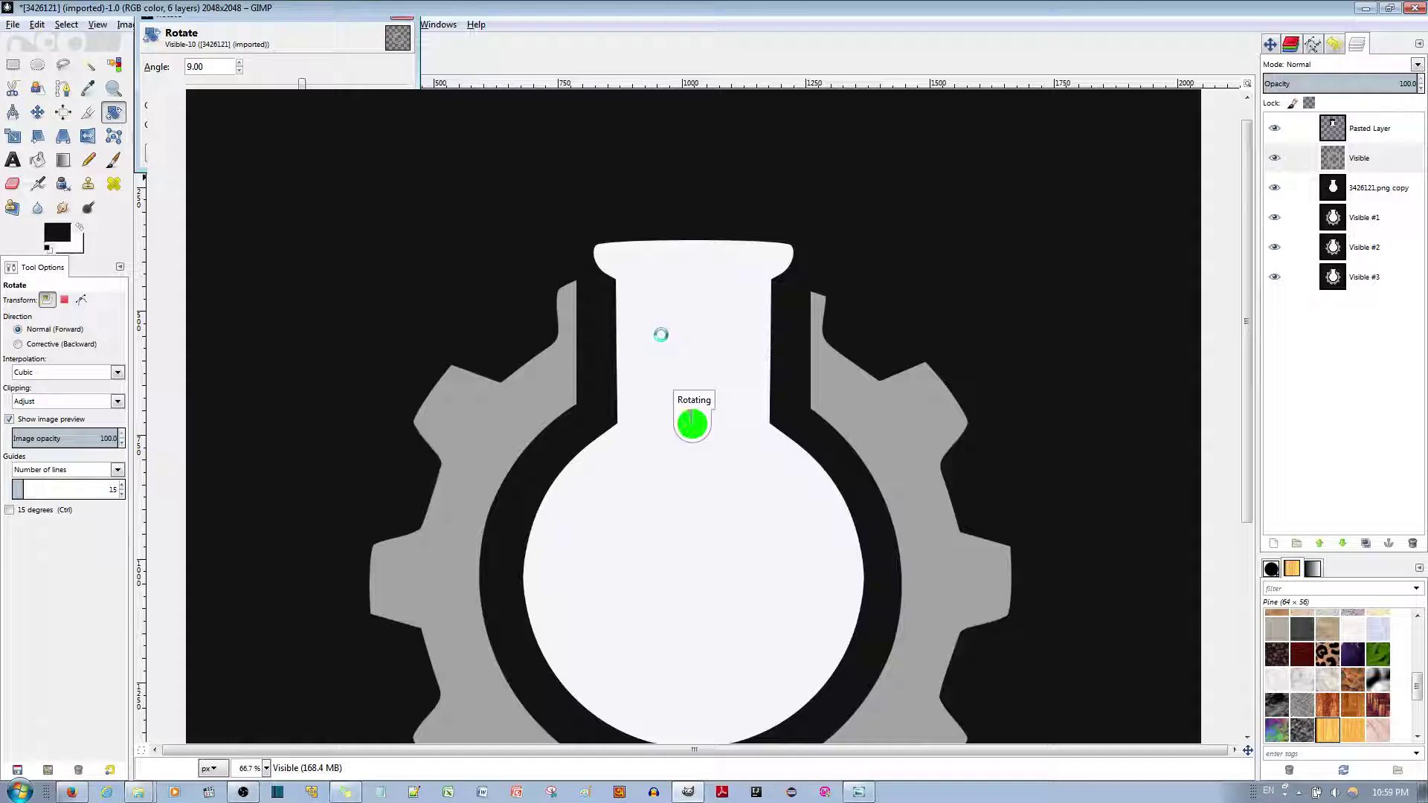
click(756, 493)
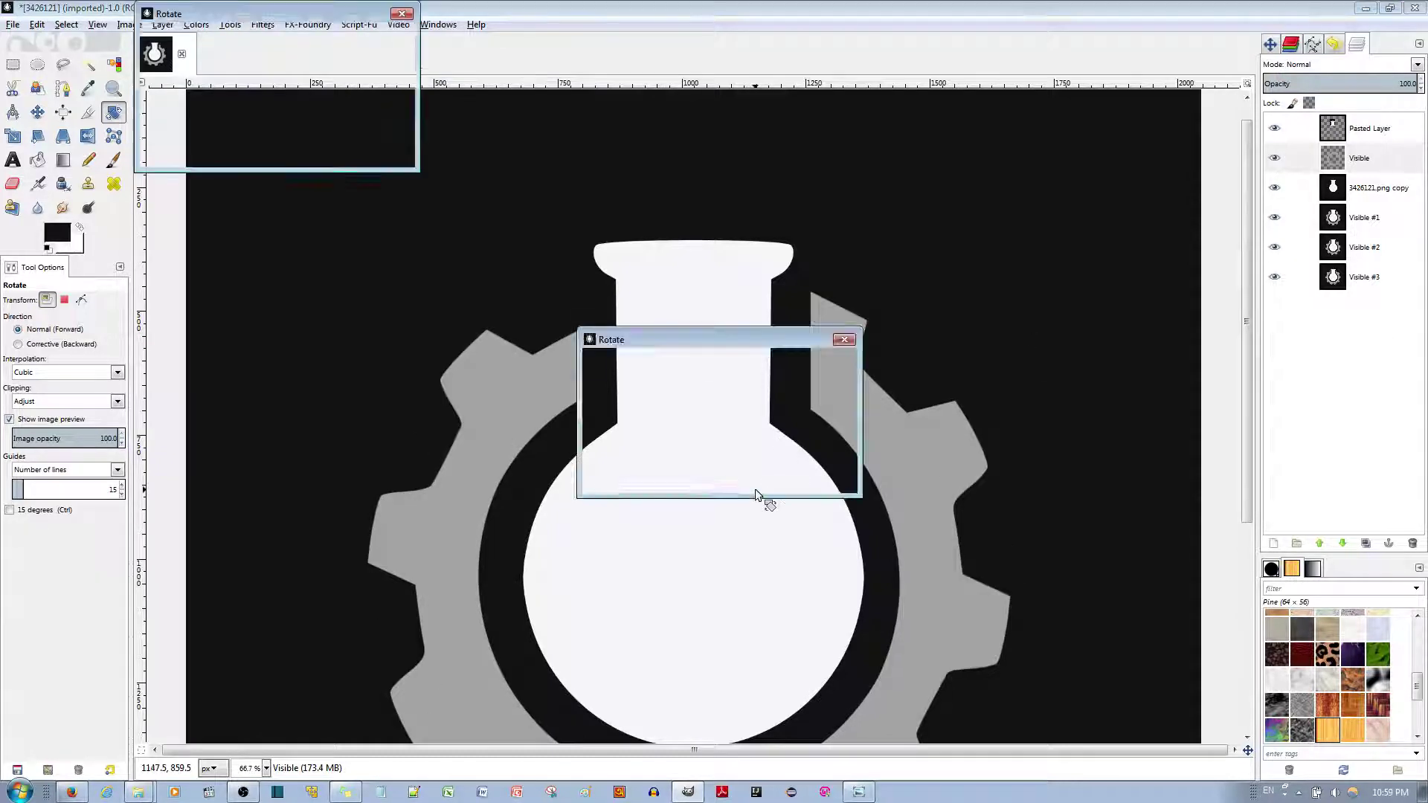
click(376, 158)
Add another frame layer from the visible image at the bottom of the layer stack and reselect the gear layer.
right_click(1328, 161)
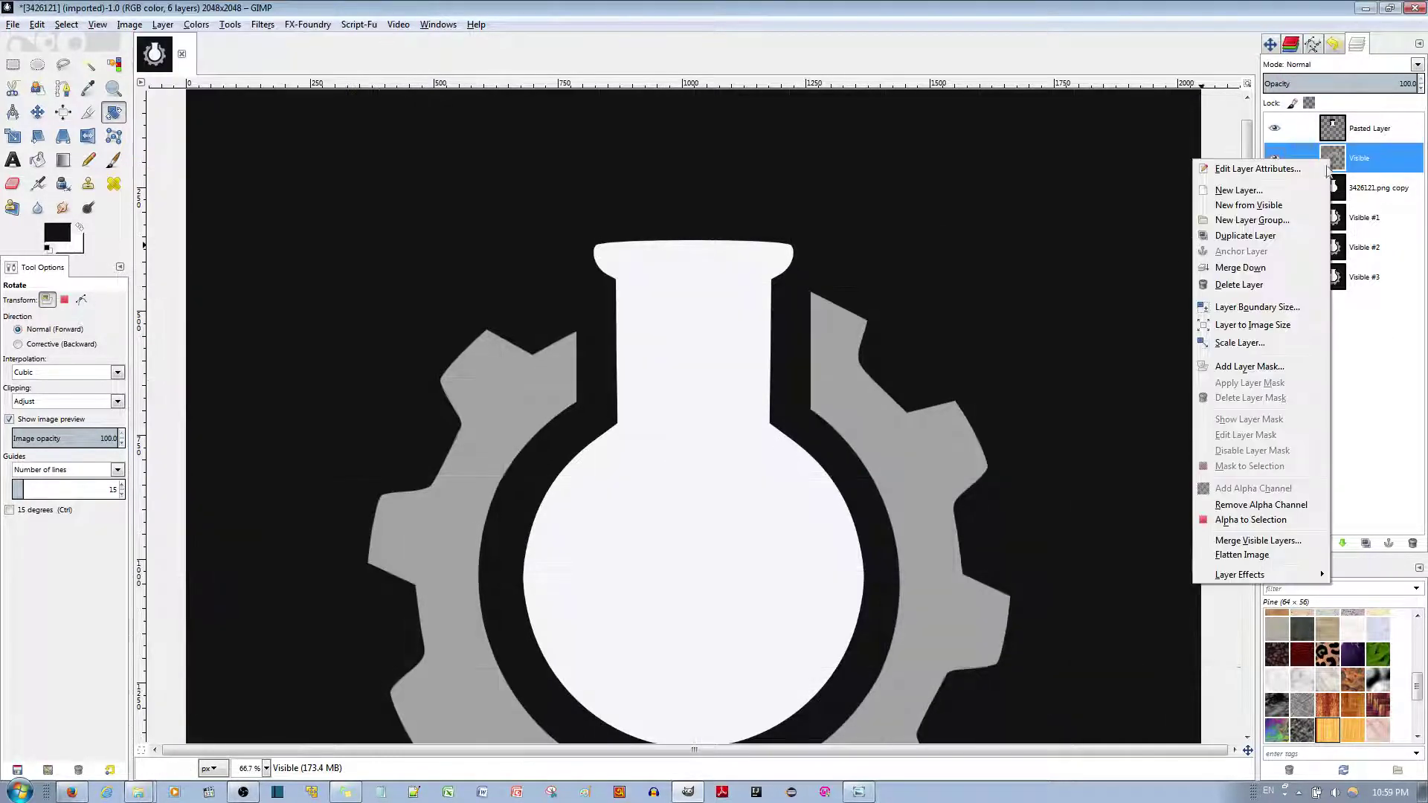
click(1240, 206)
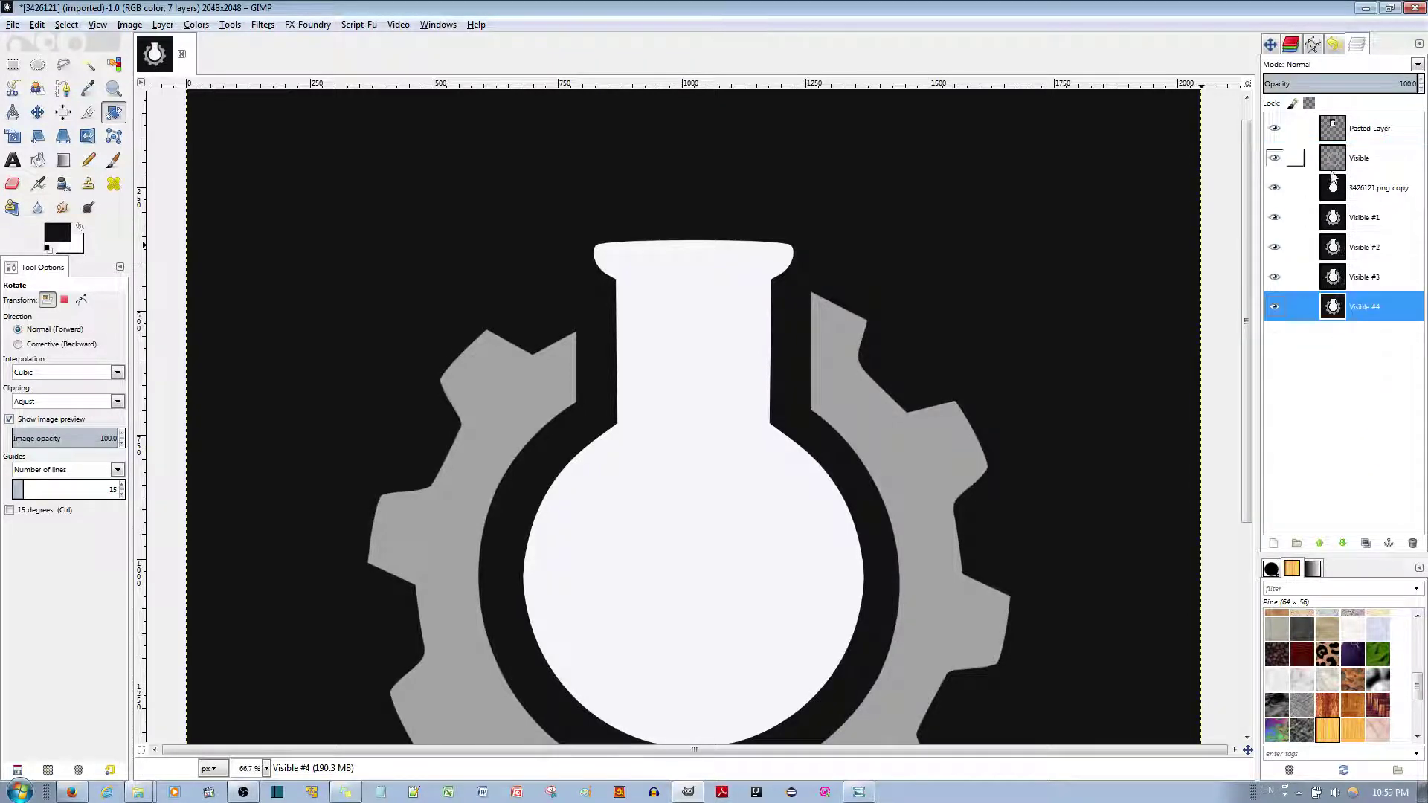
click(1333, 173)
click(672, 457)
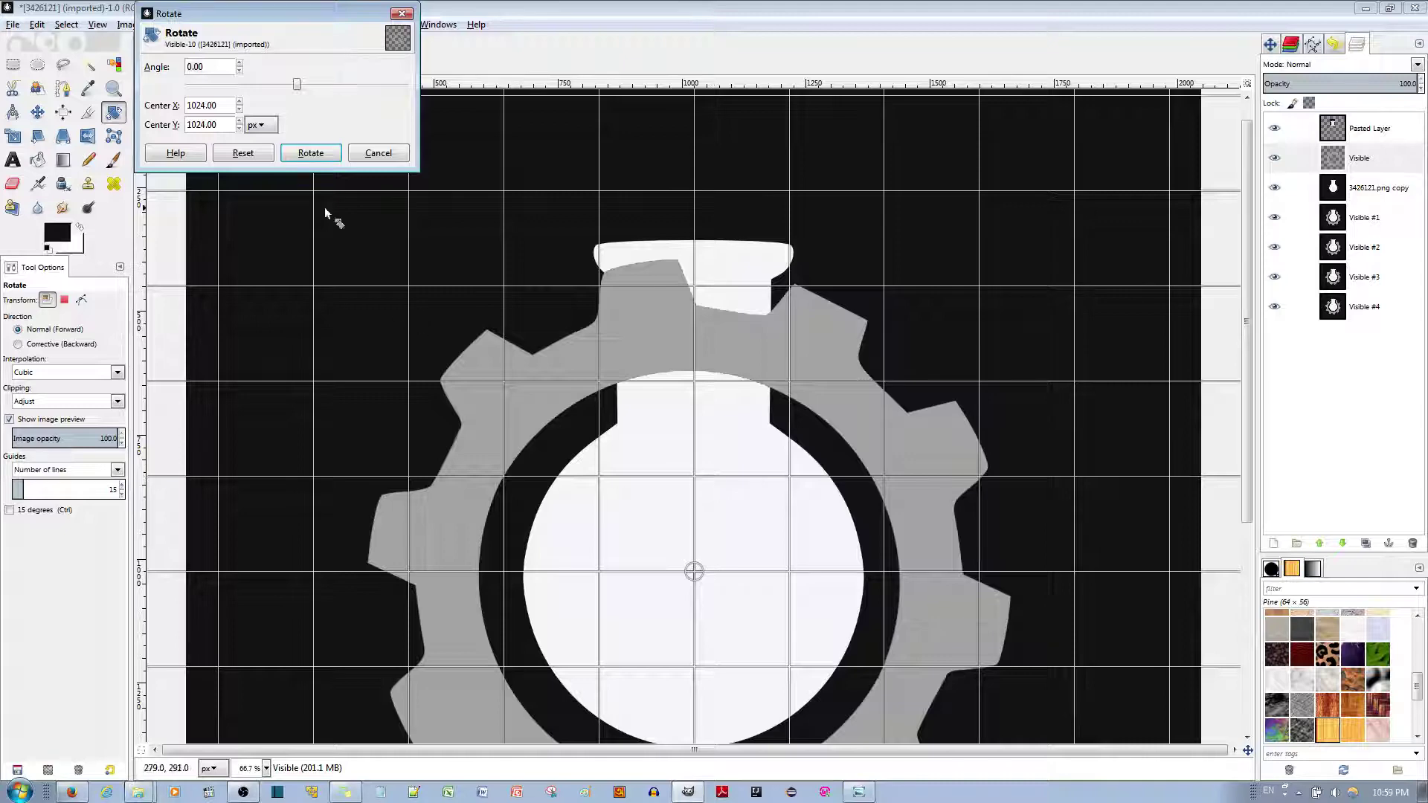
scroll(220, 70, down, 1)
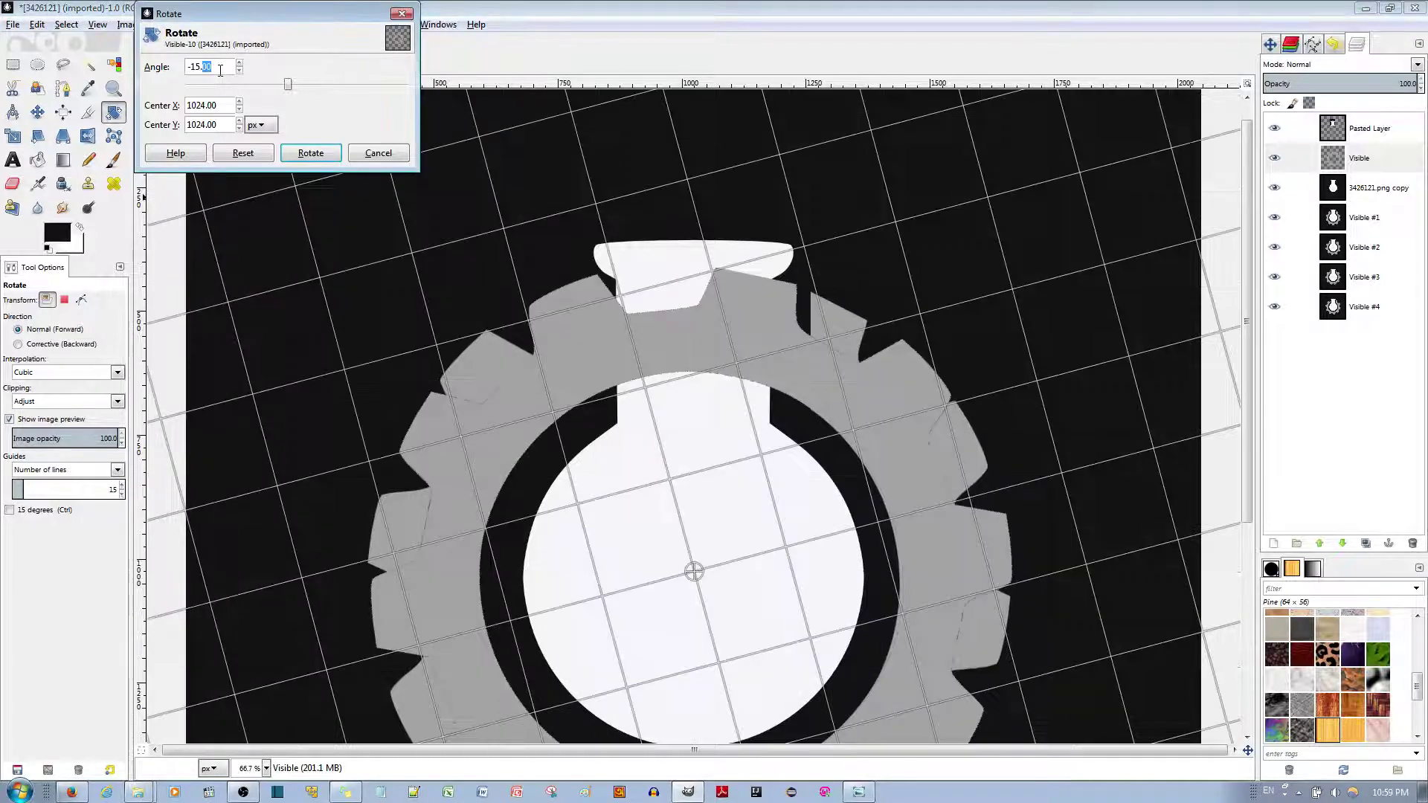
click(356, 157)
Rotate the gear layer by 9° about its center at 1024, 1024 px to produce the fifth gear position.
click(726, 357)
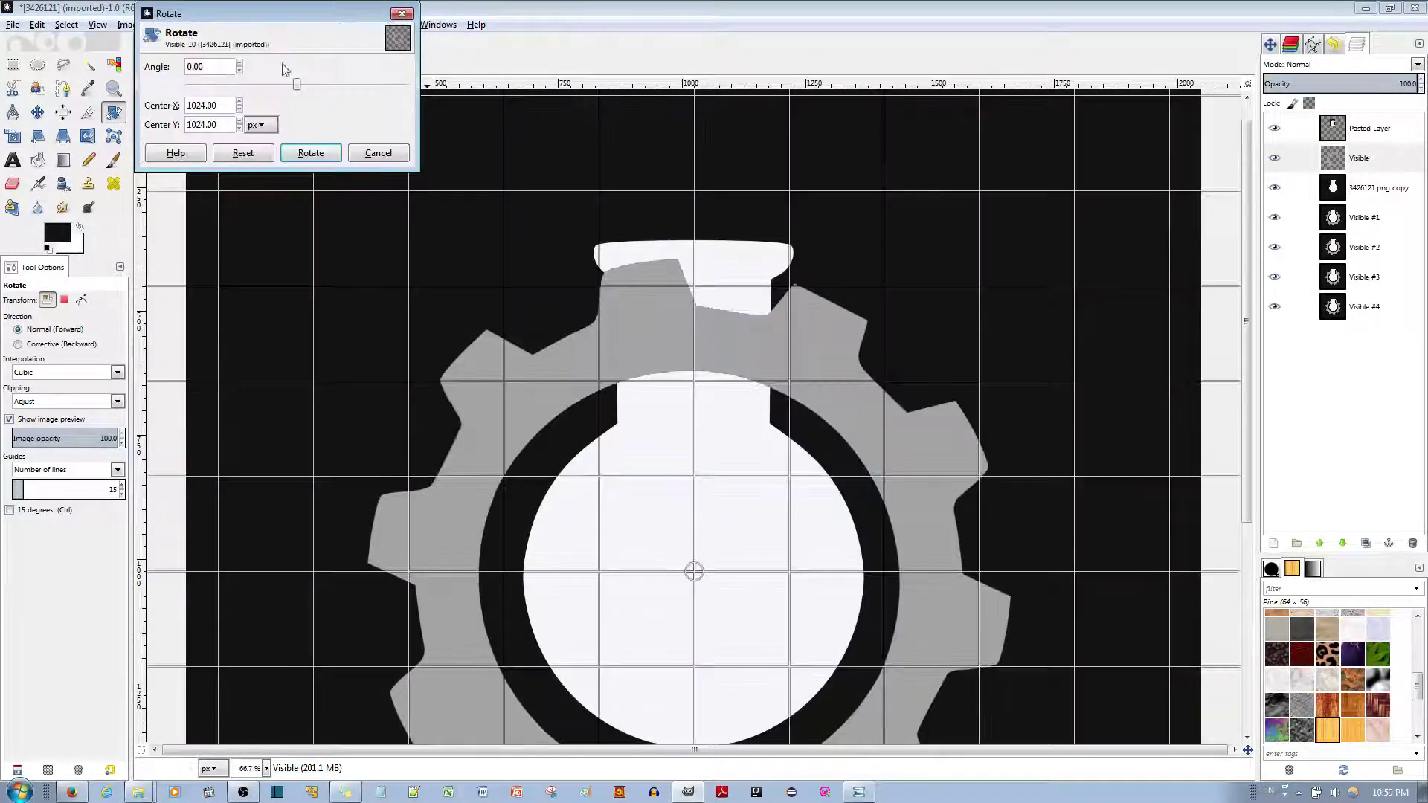
click(218, 67)
key(BackSpace)
key(BackSpace)
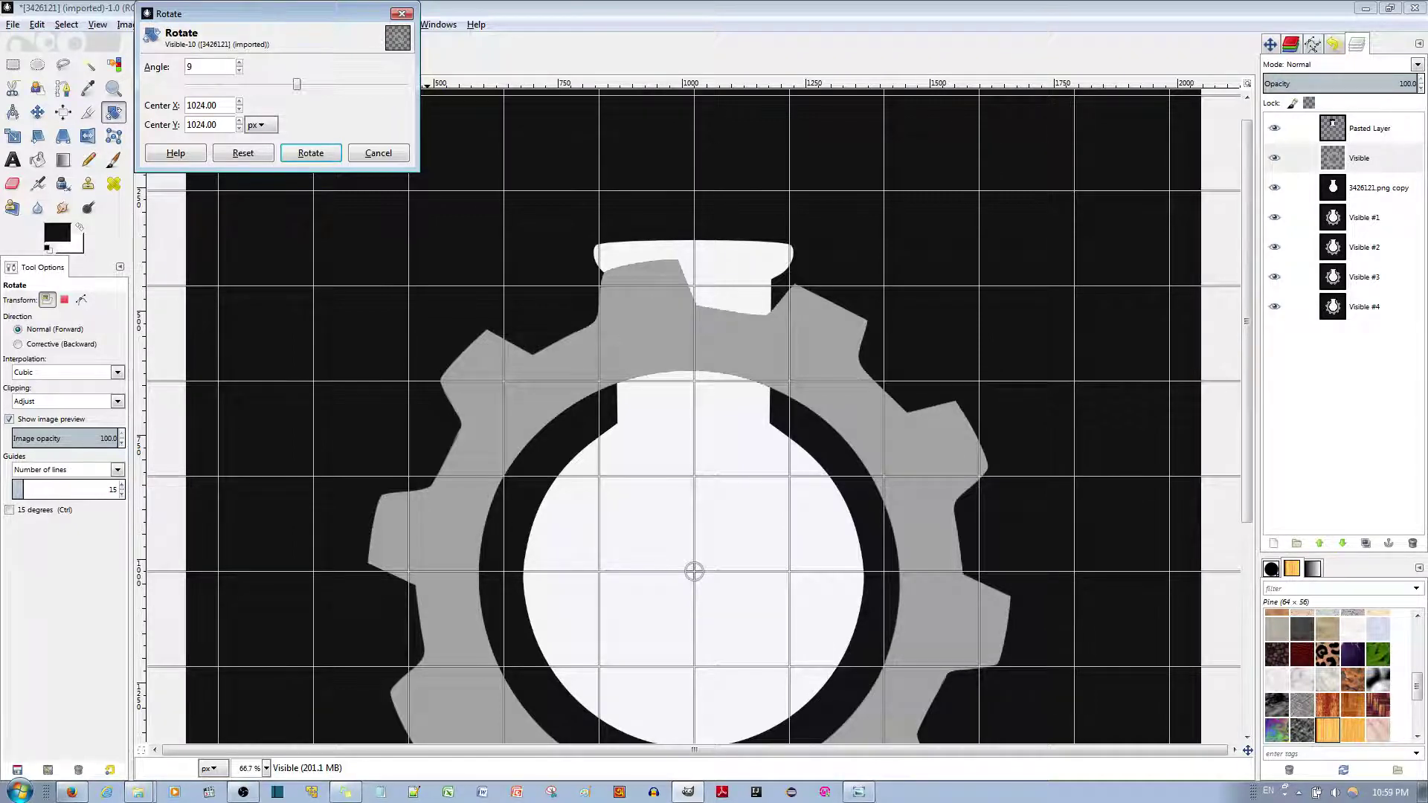
key(Return)
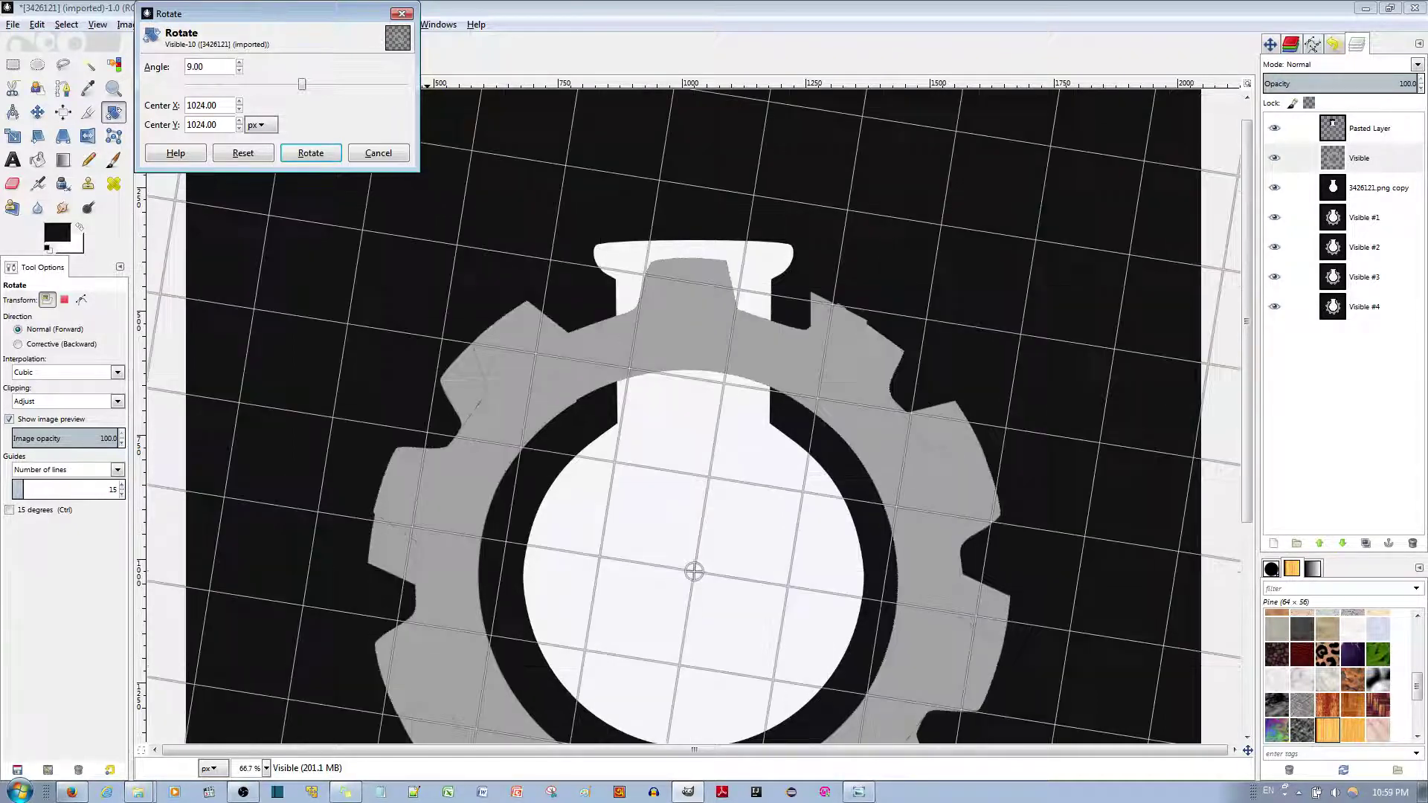
click(311, 153)
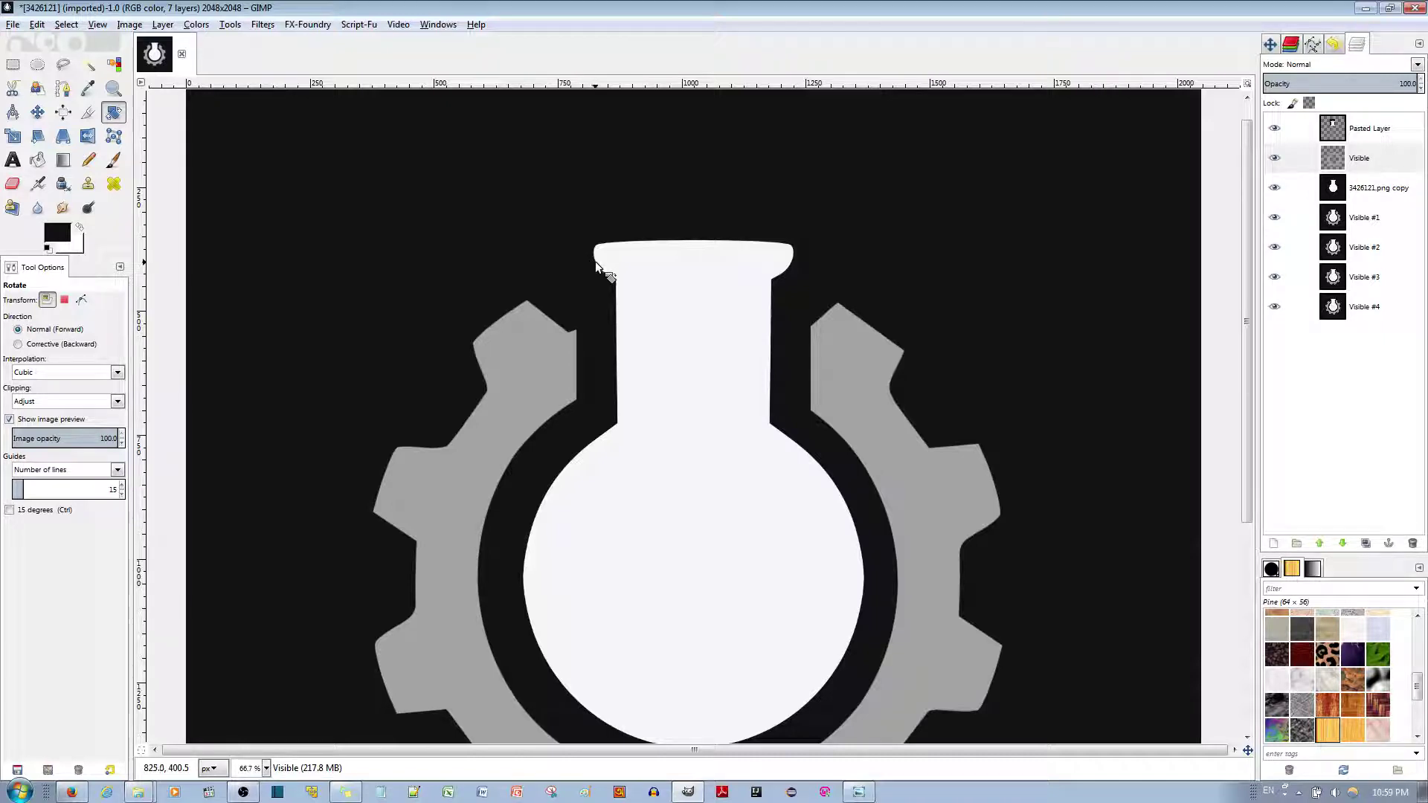
Fine-tune the gear layer's rotation about its center freehand by about 0.96° and a further 0.85°.
click(833, 413)
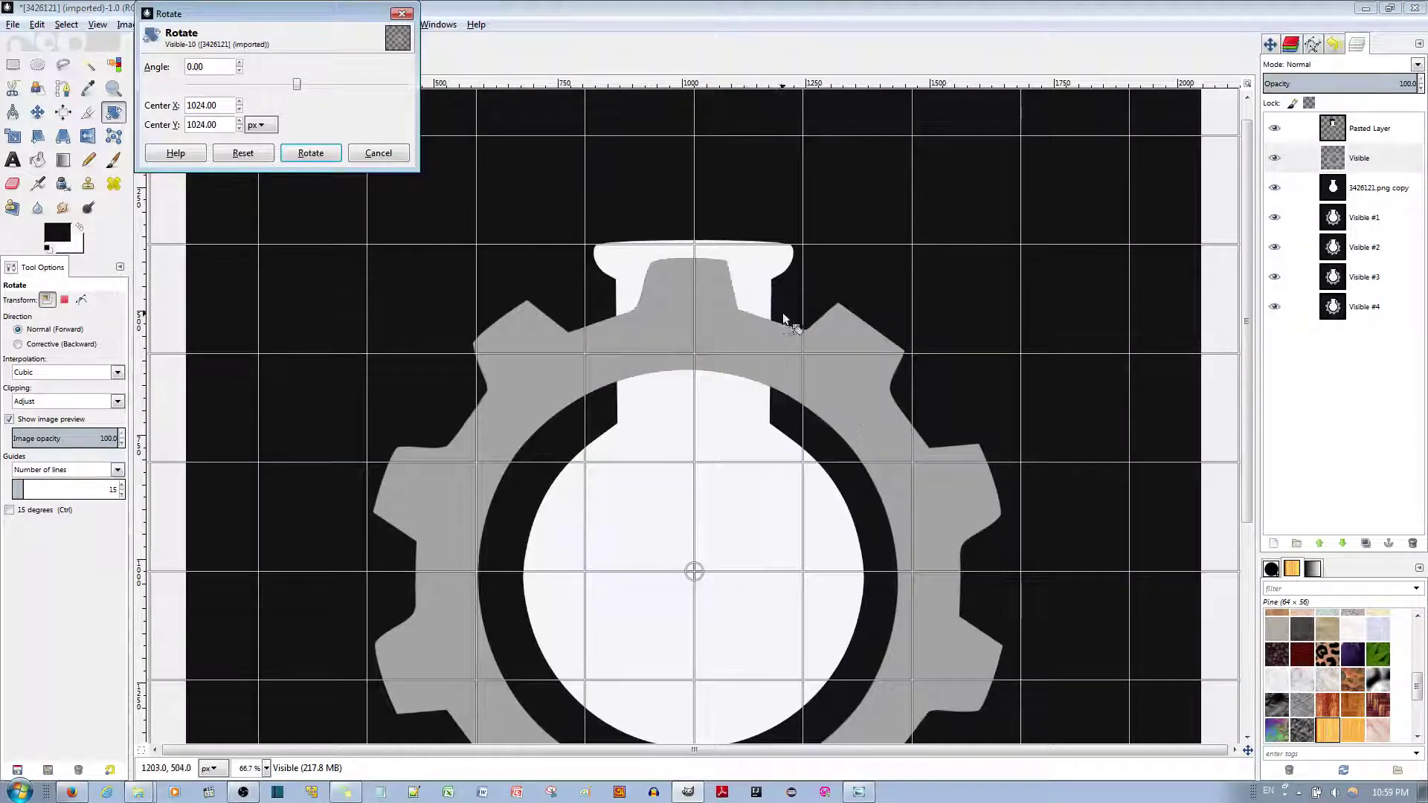
drag(814, 342, 812, 341)
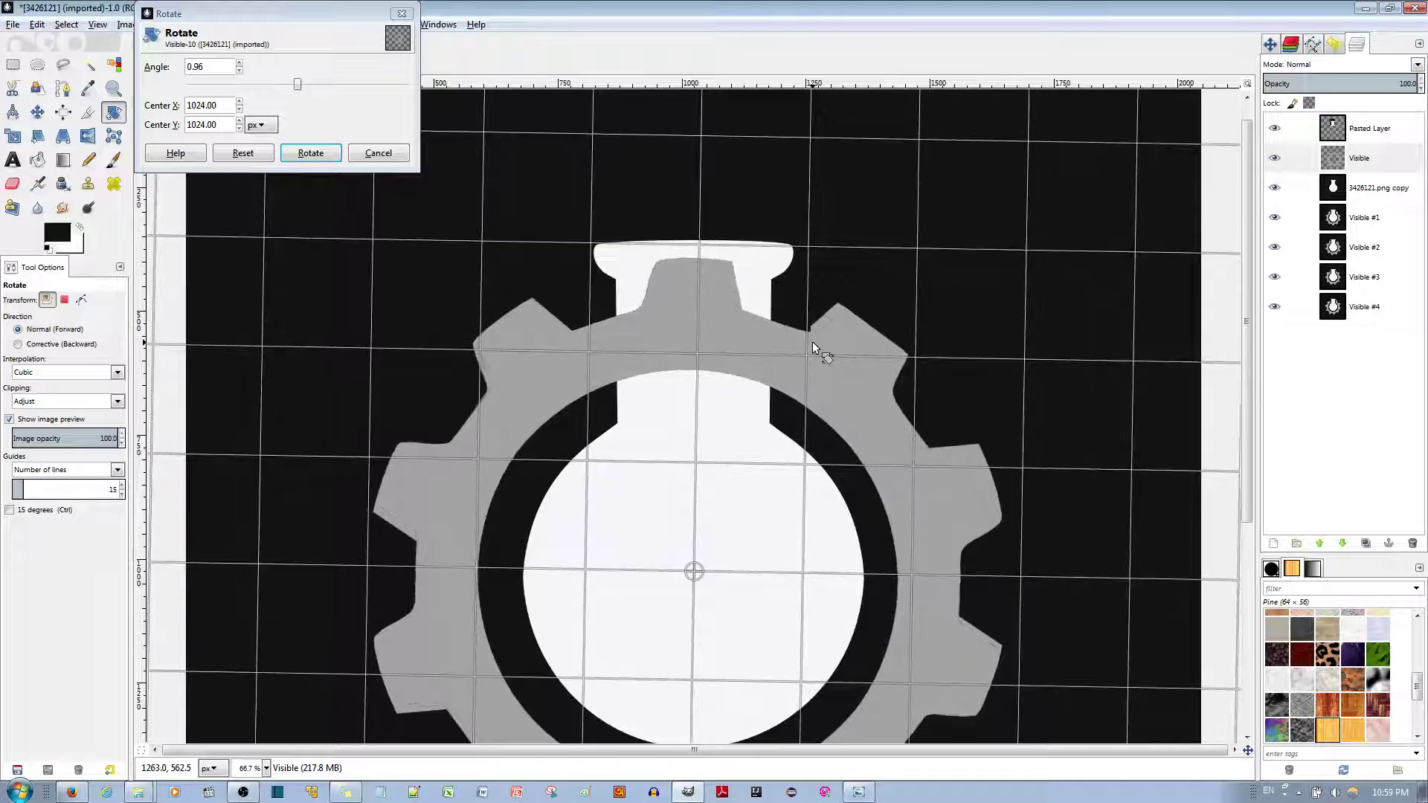
click(311, 152)
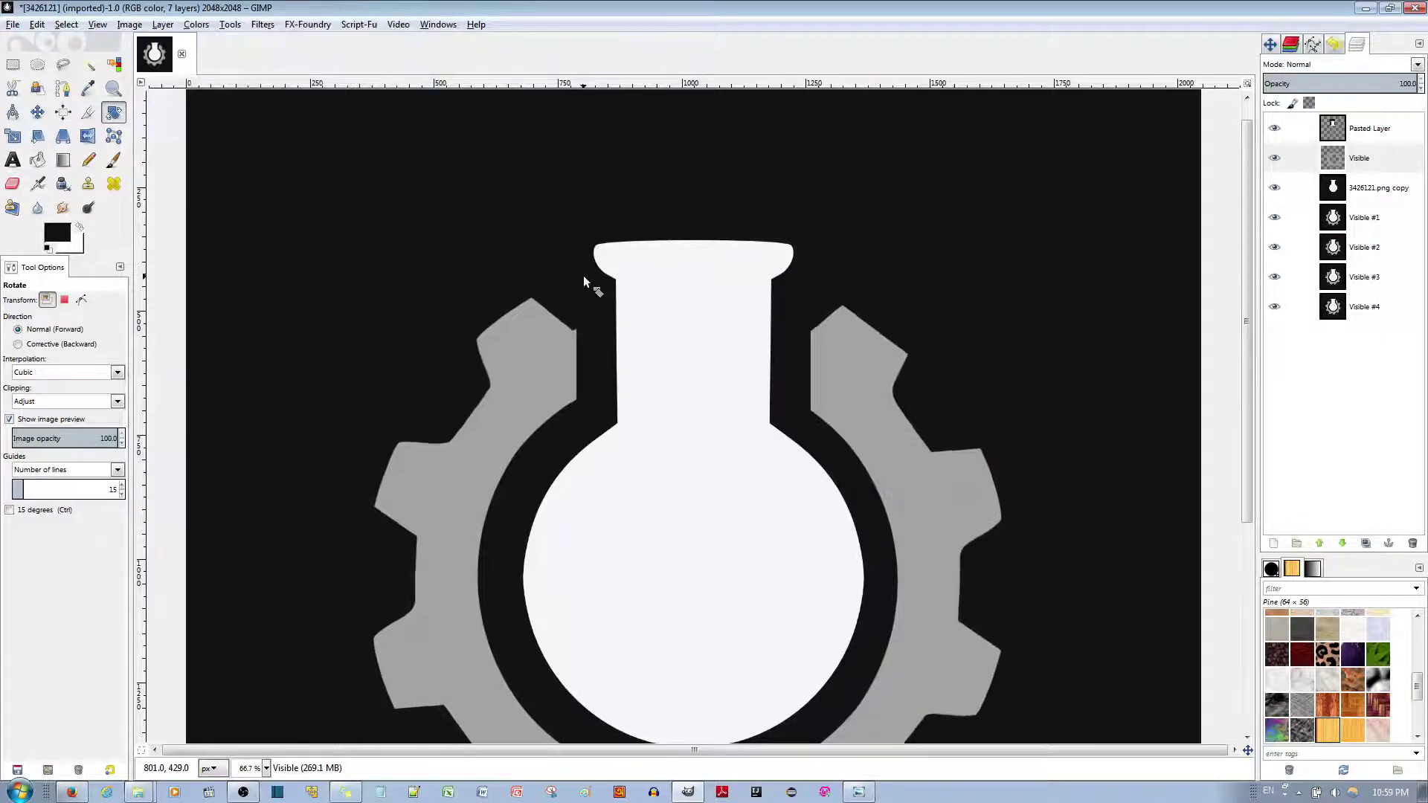
click(839, 382)
drag(759, 361, 791, 356)
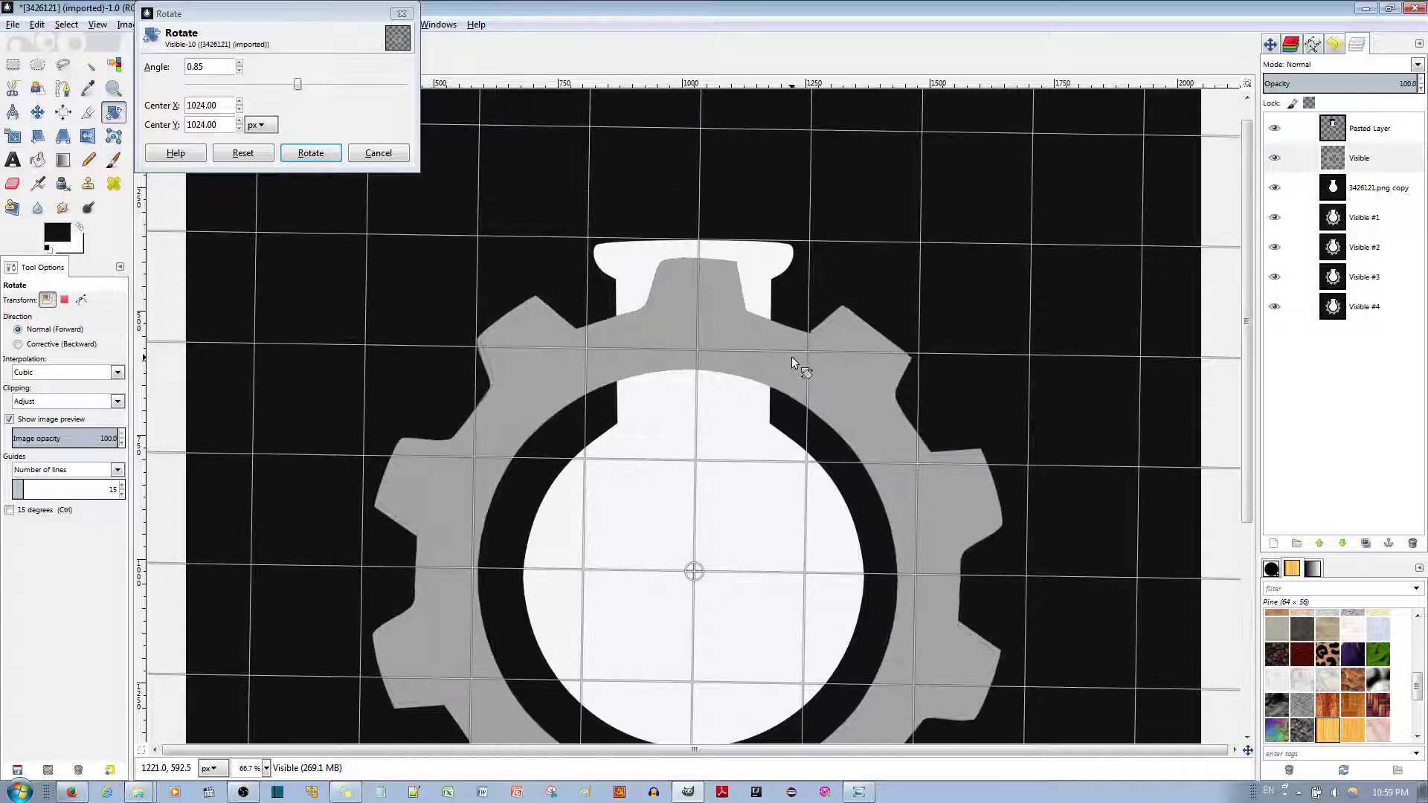
click(299, 153)
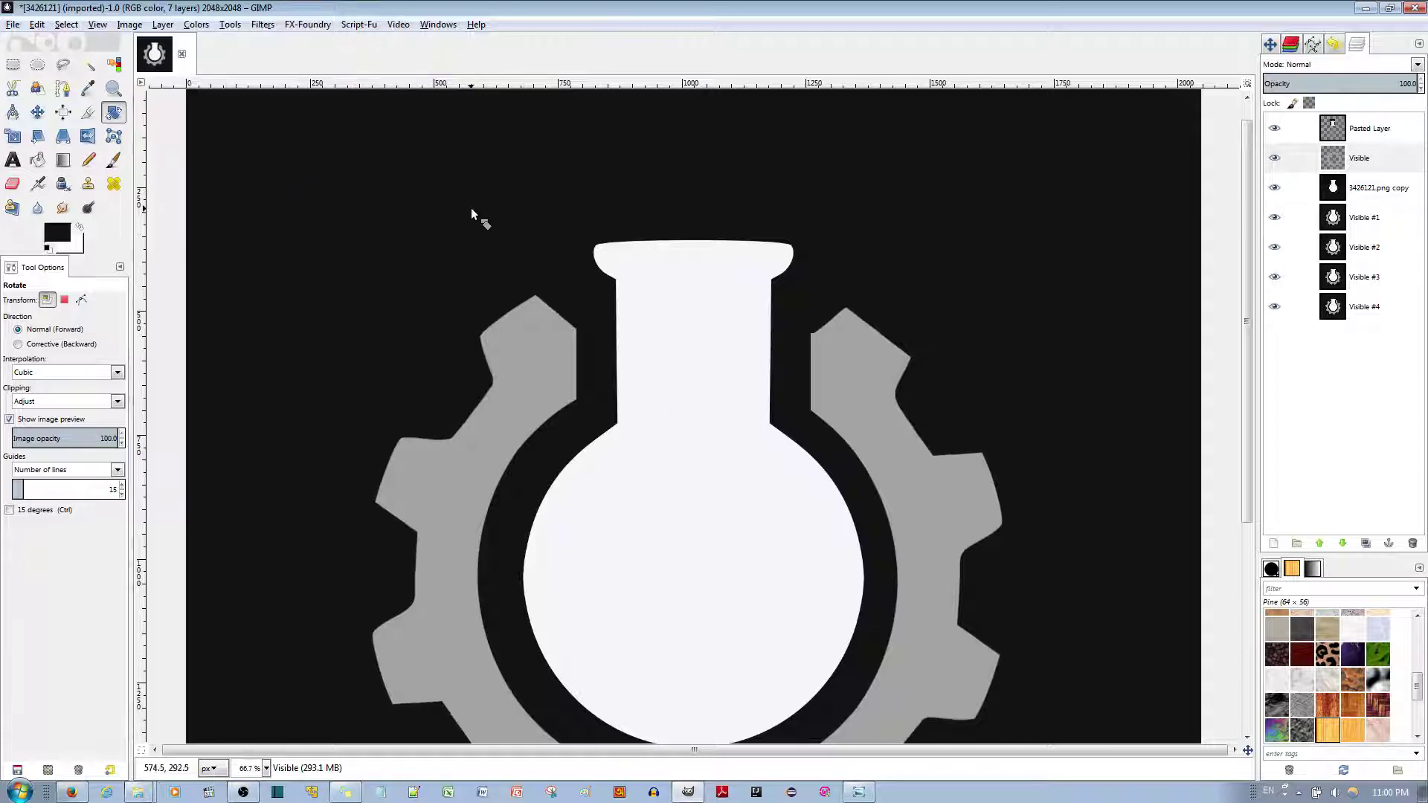
Turn the gear layer back by about 0.39° and correct its rotation by about 0.07° around the same center.
click(587, 341)
drag(586, 338, 540, 348)
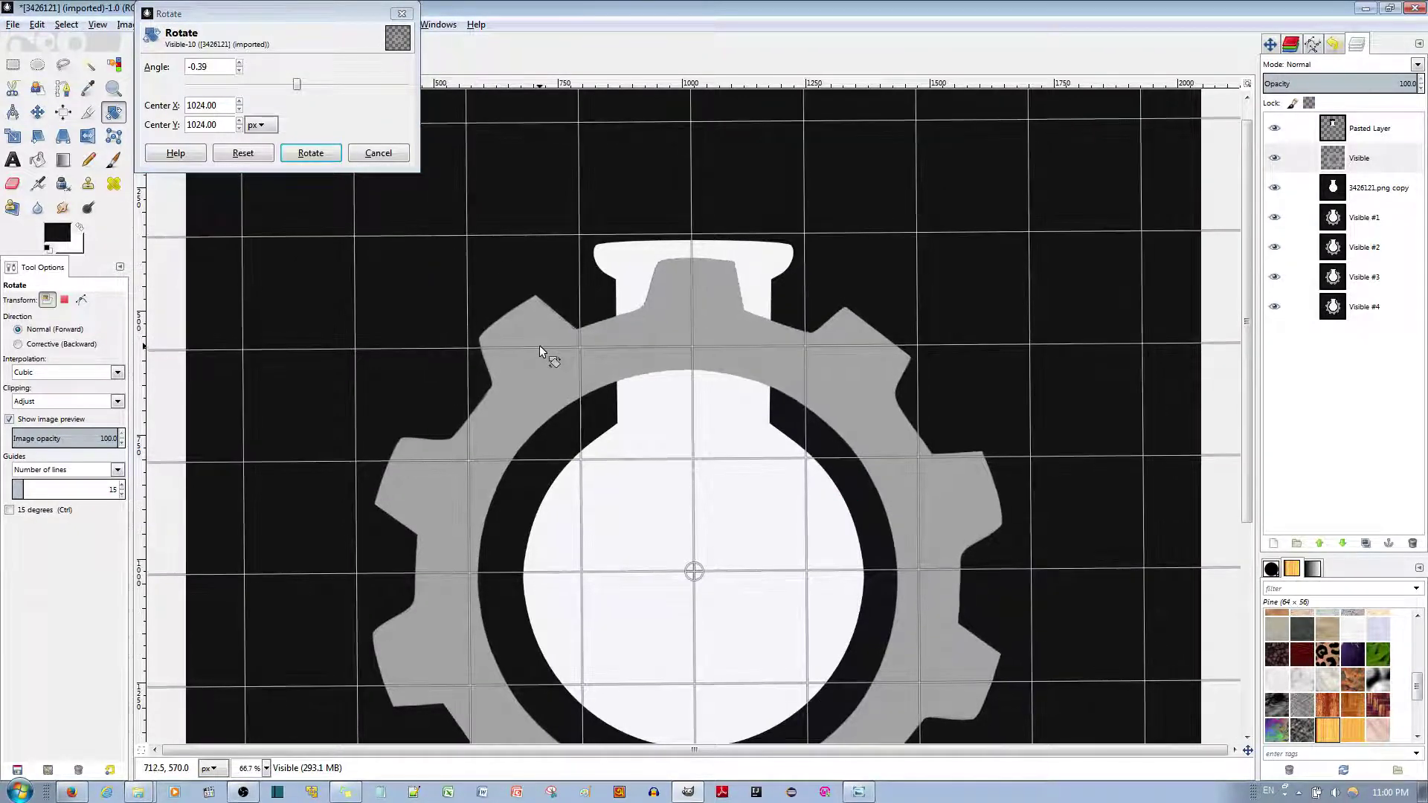
click(326, 154)
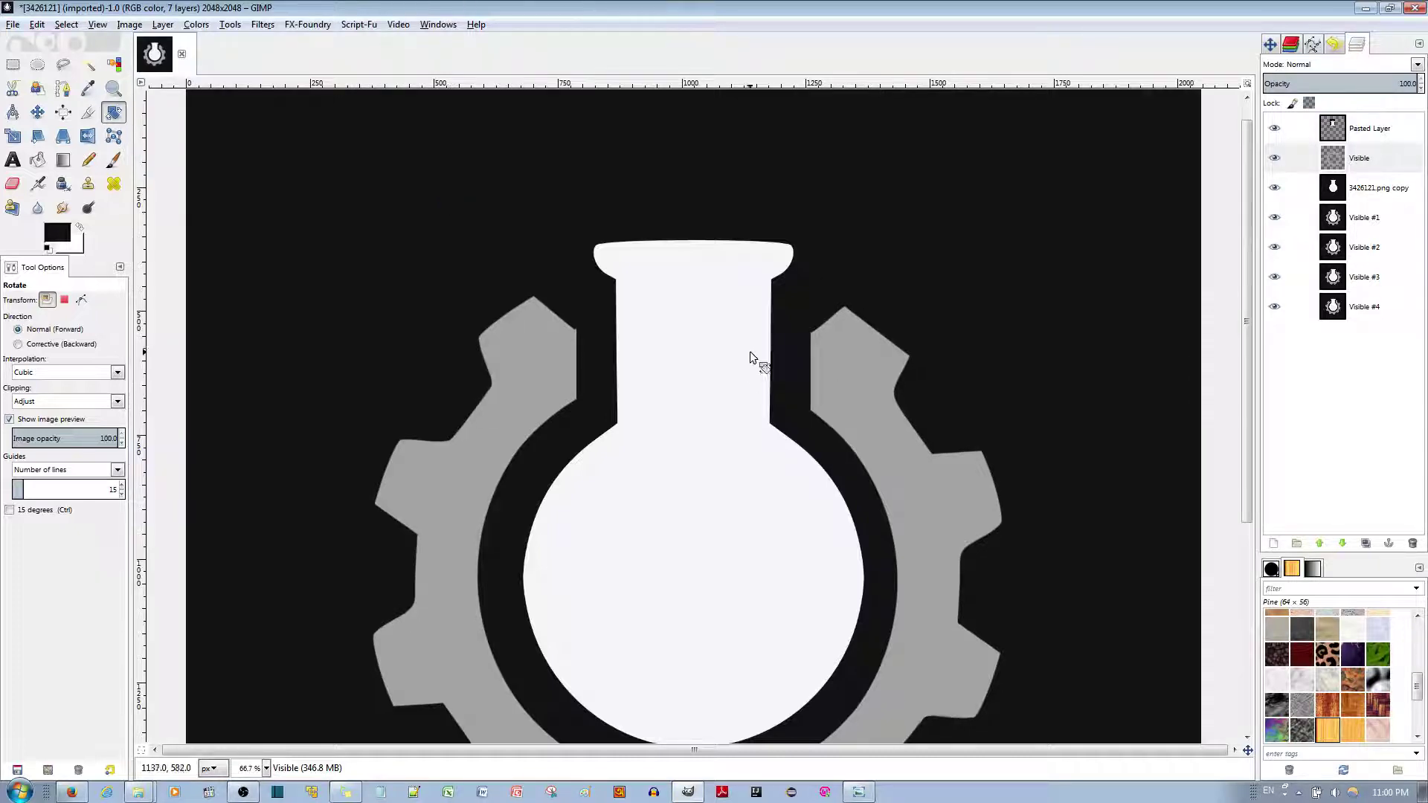
click(833, 382)
drag(832, 382, 836, 380)
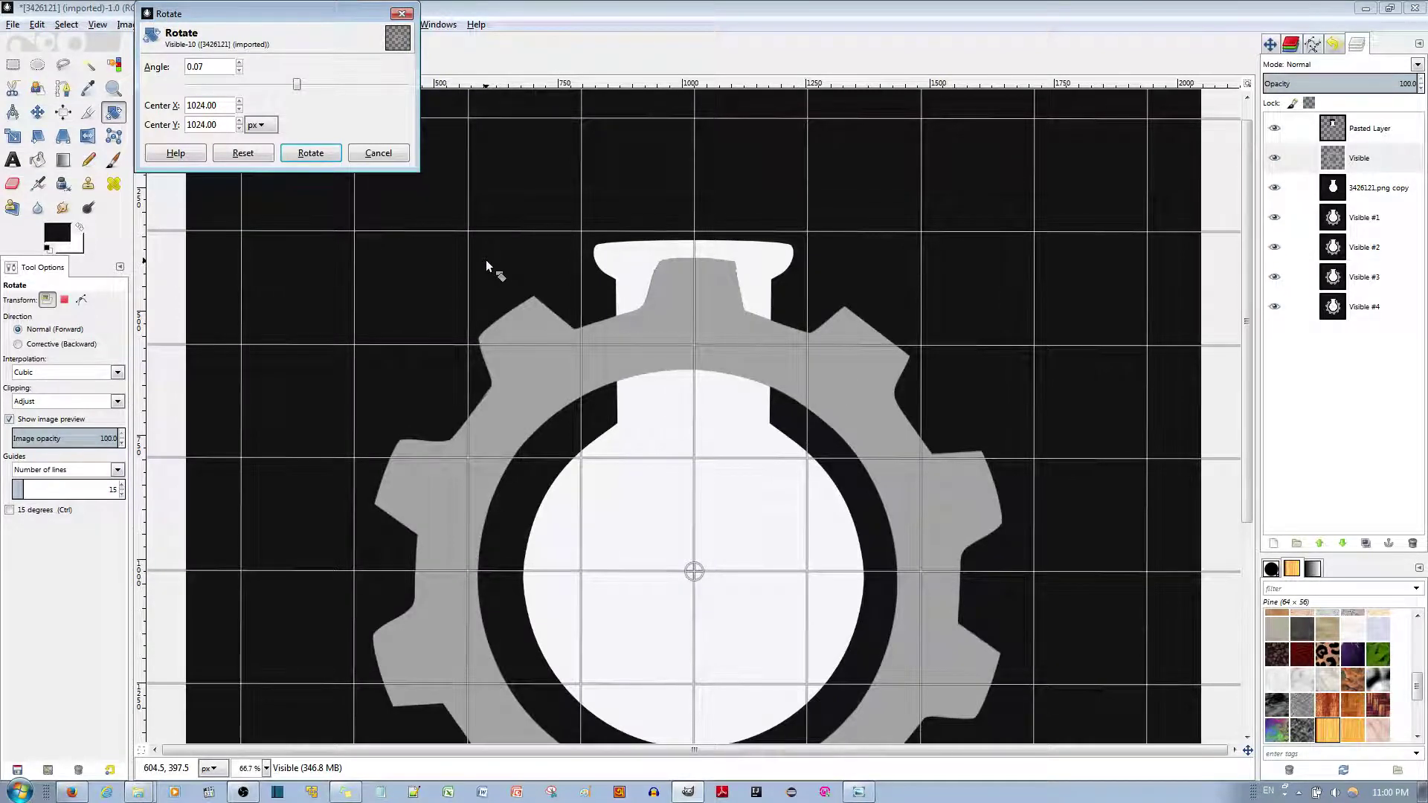
click(311, 152)
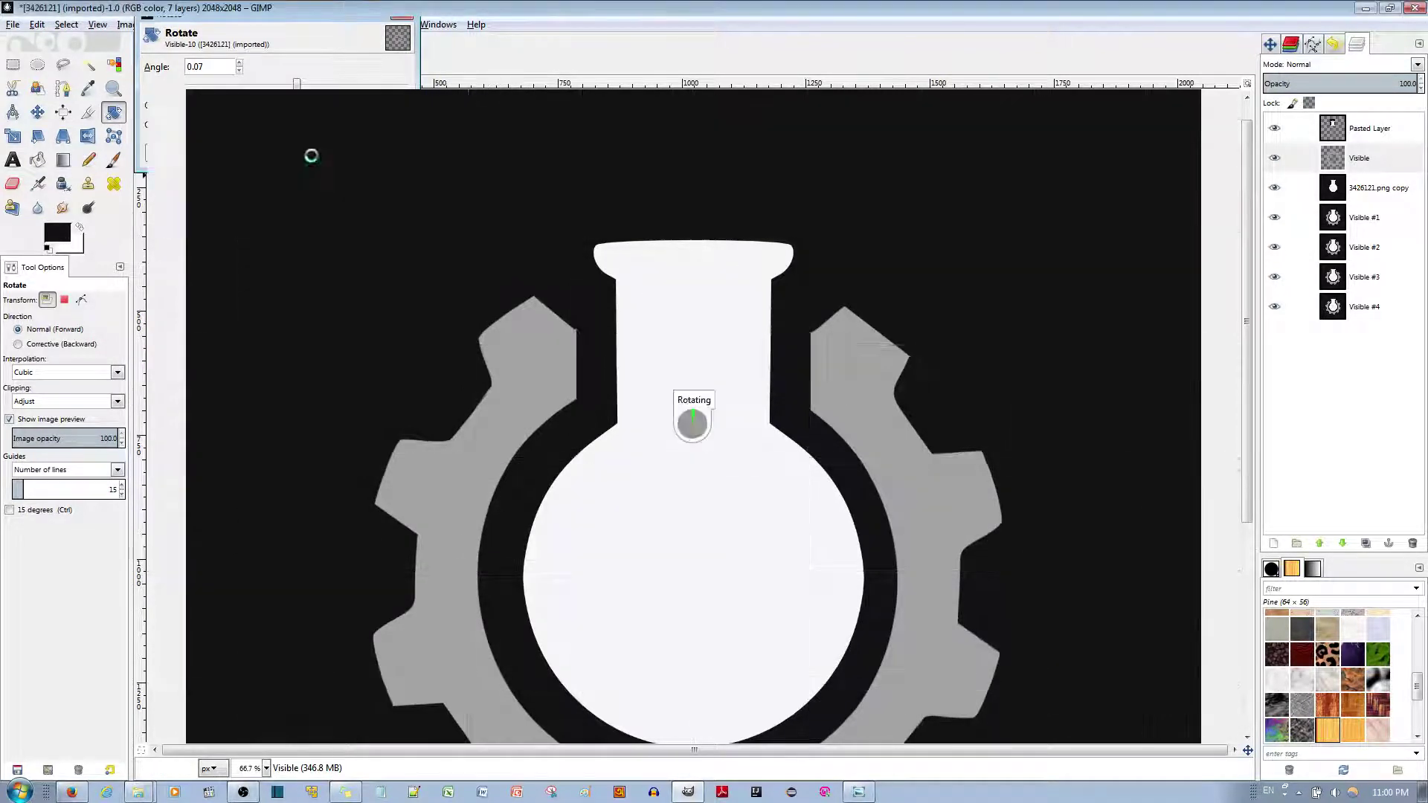
Add a fifth frame layer from the visible image and move it to the bottom of the layer stack.
right_click(1343, 160)
click(1278, 212)
drag(1277, 212, 1294, 353)
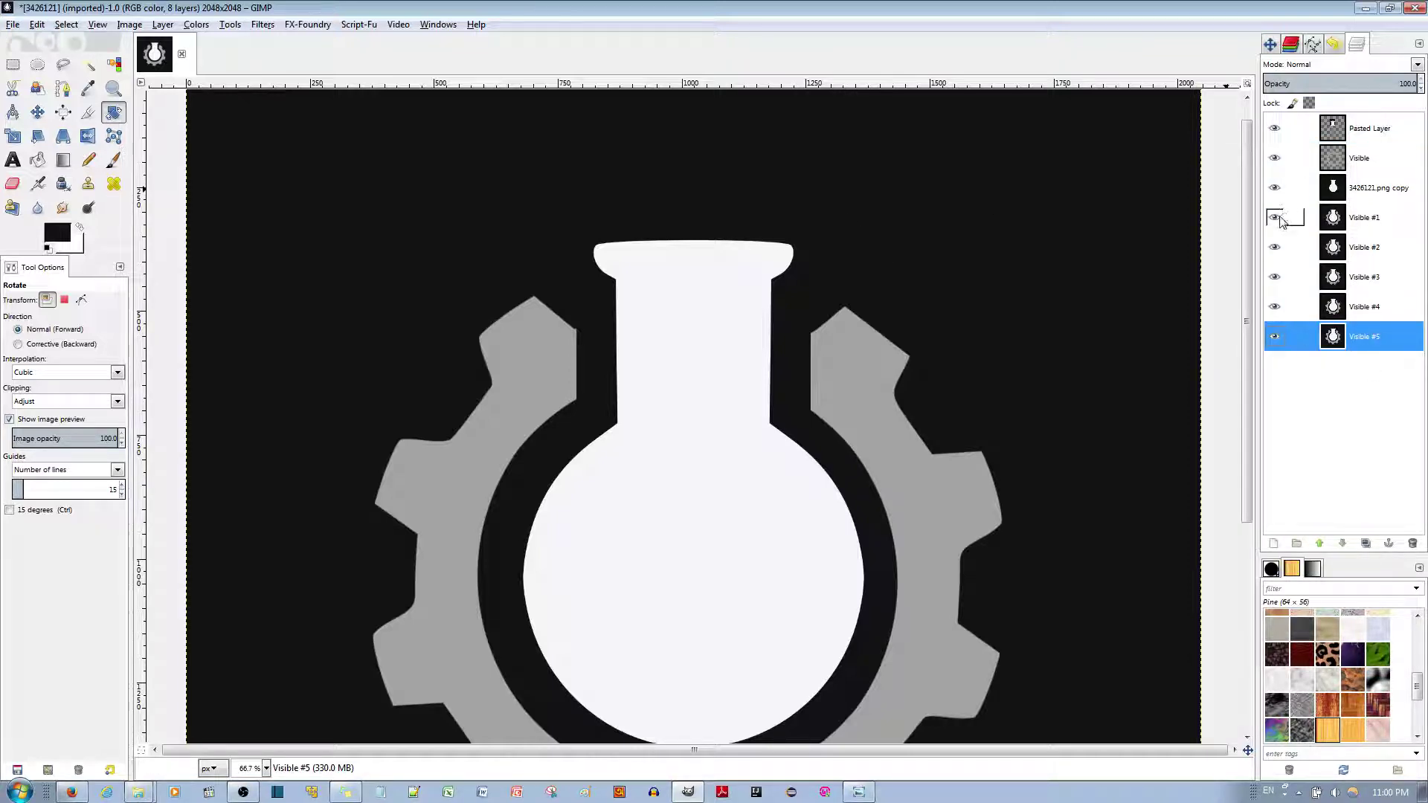
Delete the working layers Visible, Pasted Layer and 3426121.png copy, keeping only the numbered frame layers.
click(1335, 158)
click(1412, 542)
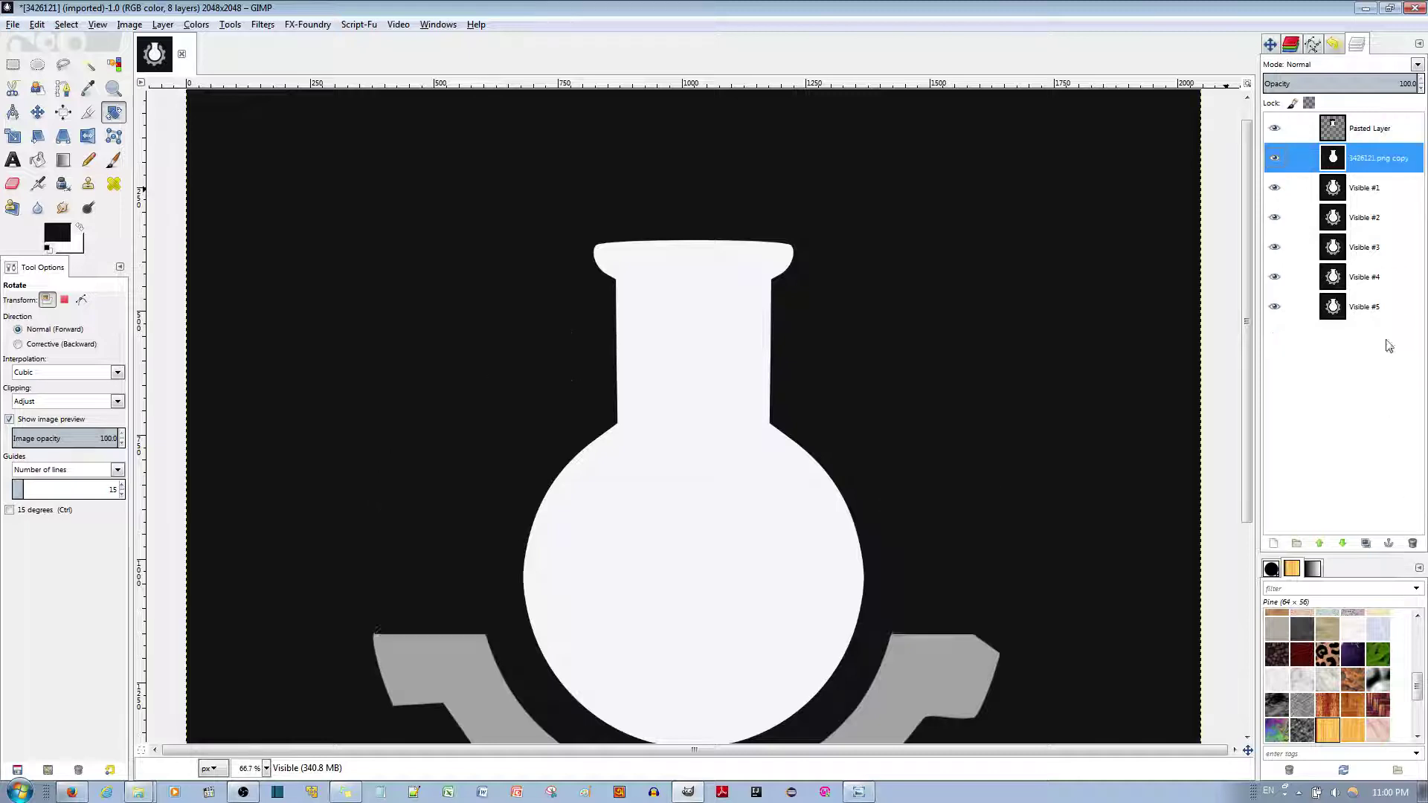
click(1368, 128)
click(1412, 543)
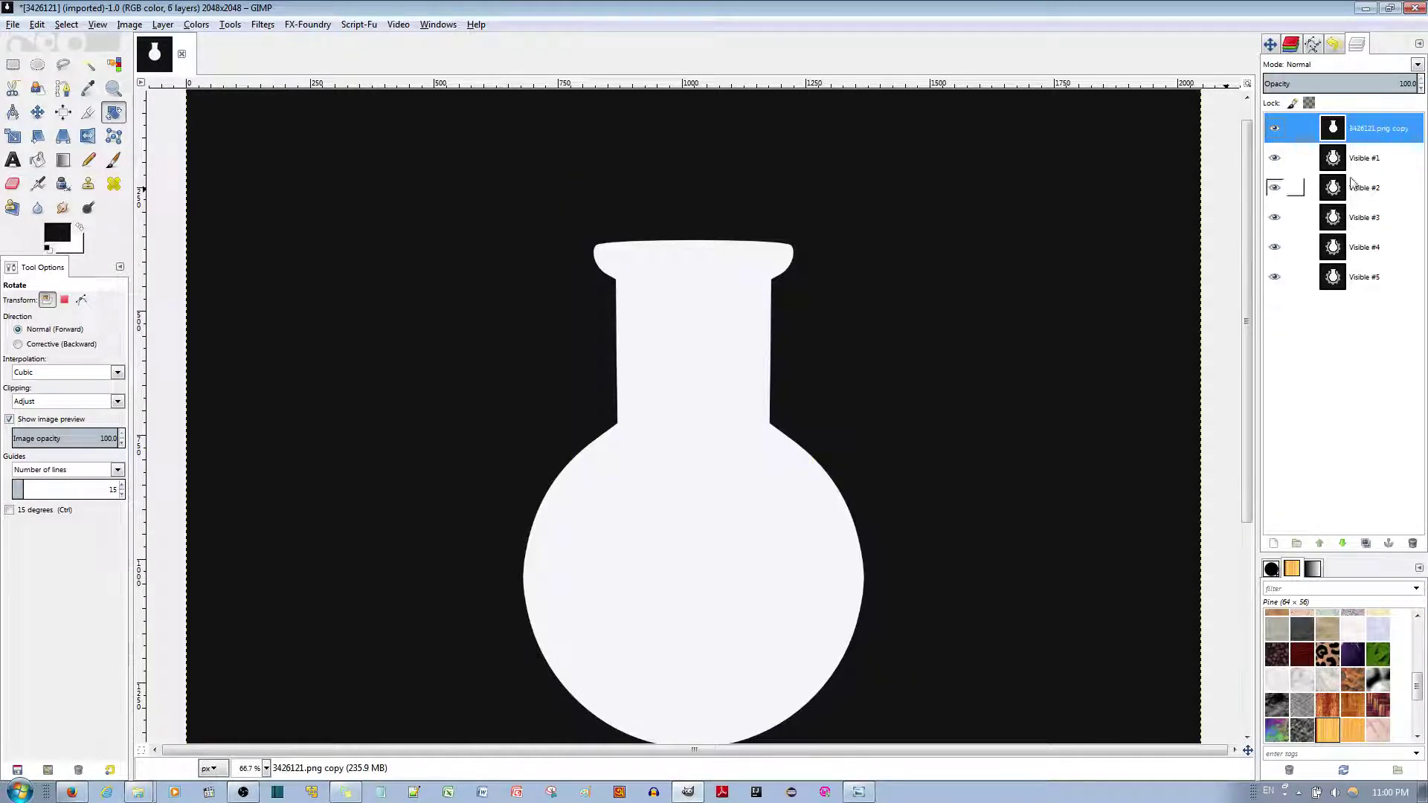
click(1412, 543)
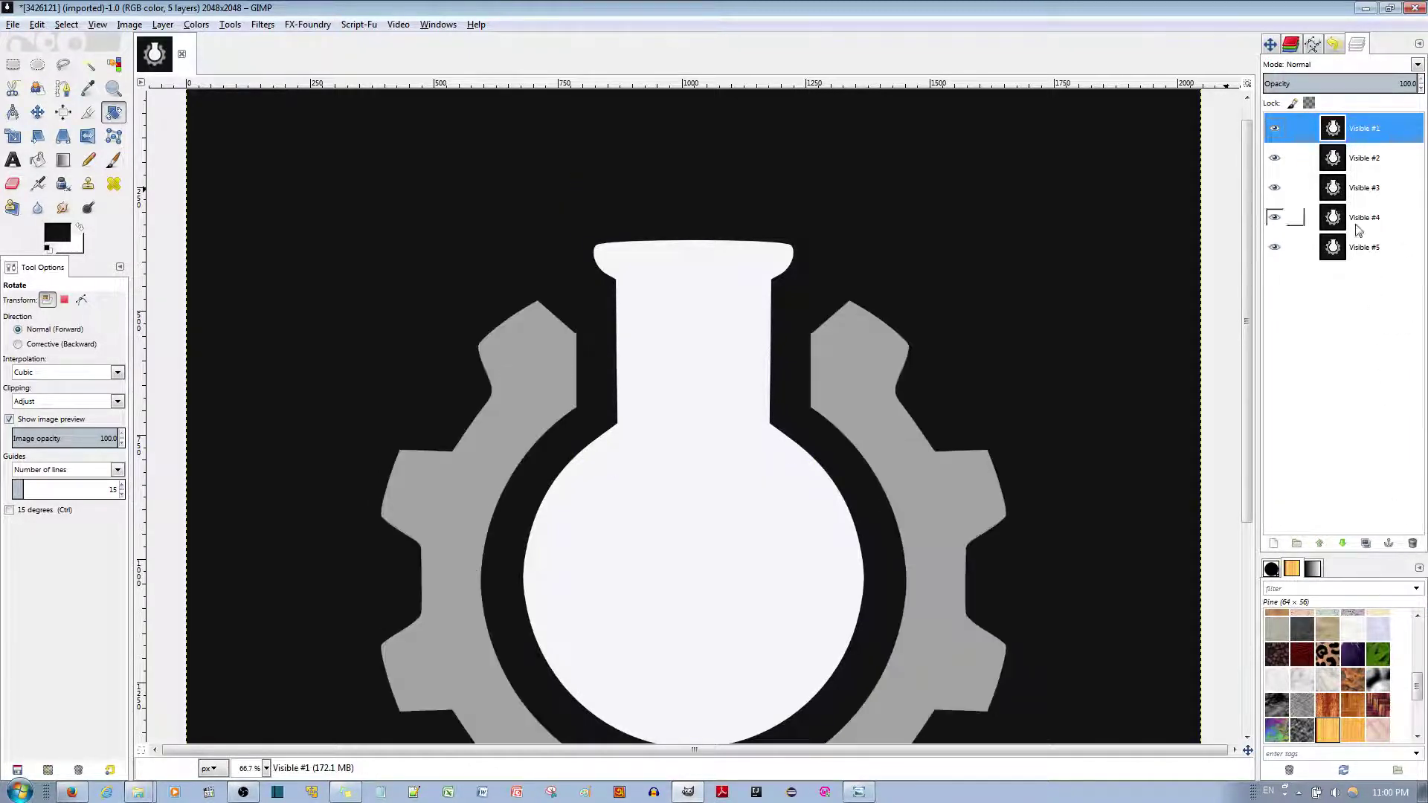
Hide the frame layers Visible #2 to #4 and toggle Visible #1 to compare the first frame with Visible #5.
click(1274, 128)
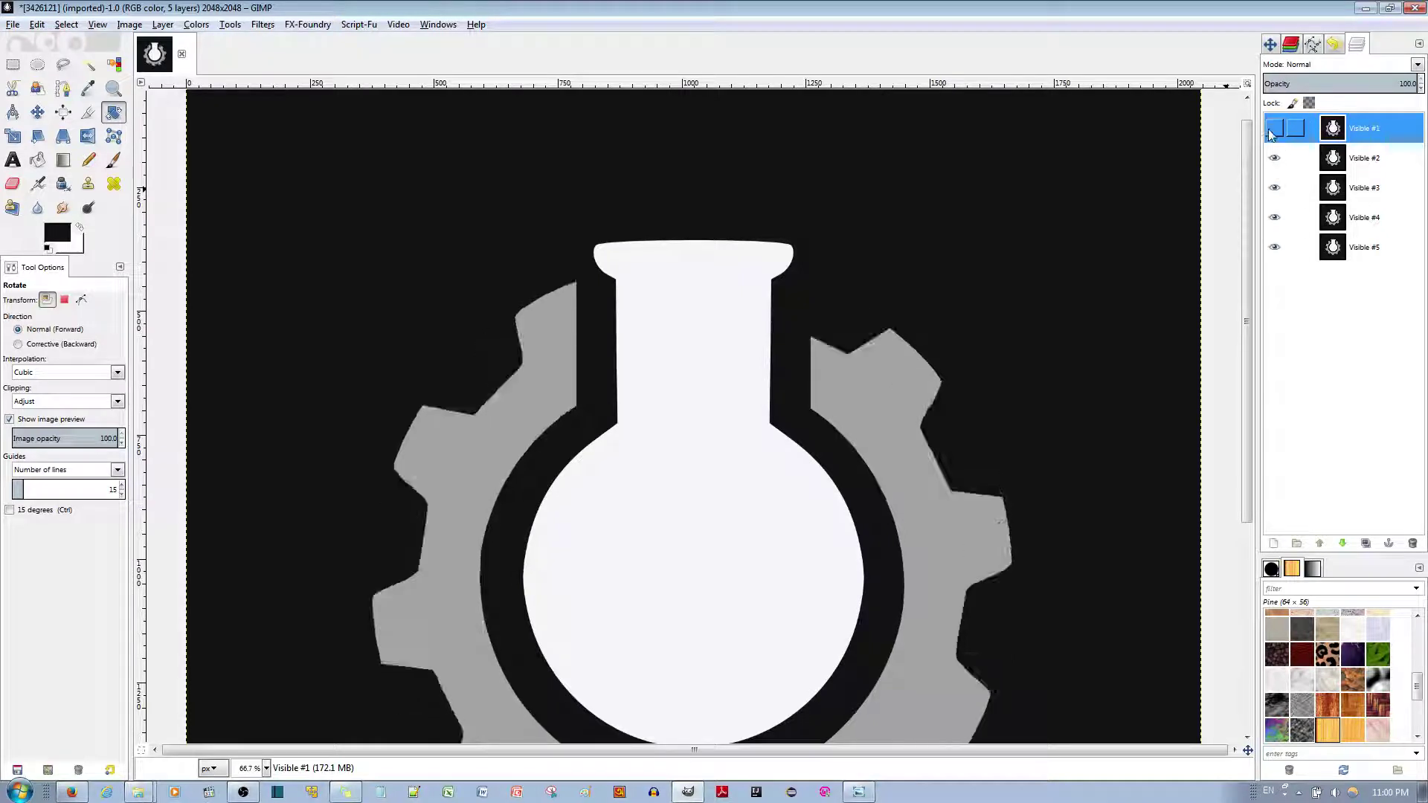
click(1274, 129)
click(1274, 158)
click(1274, 187)
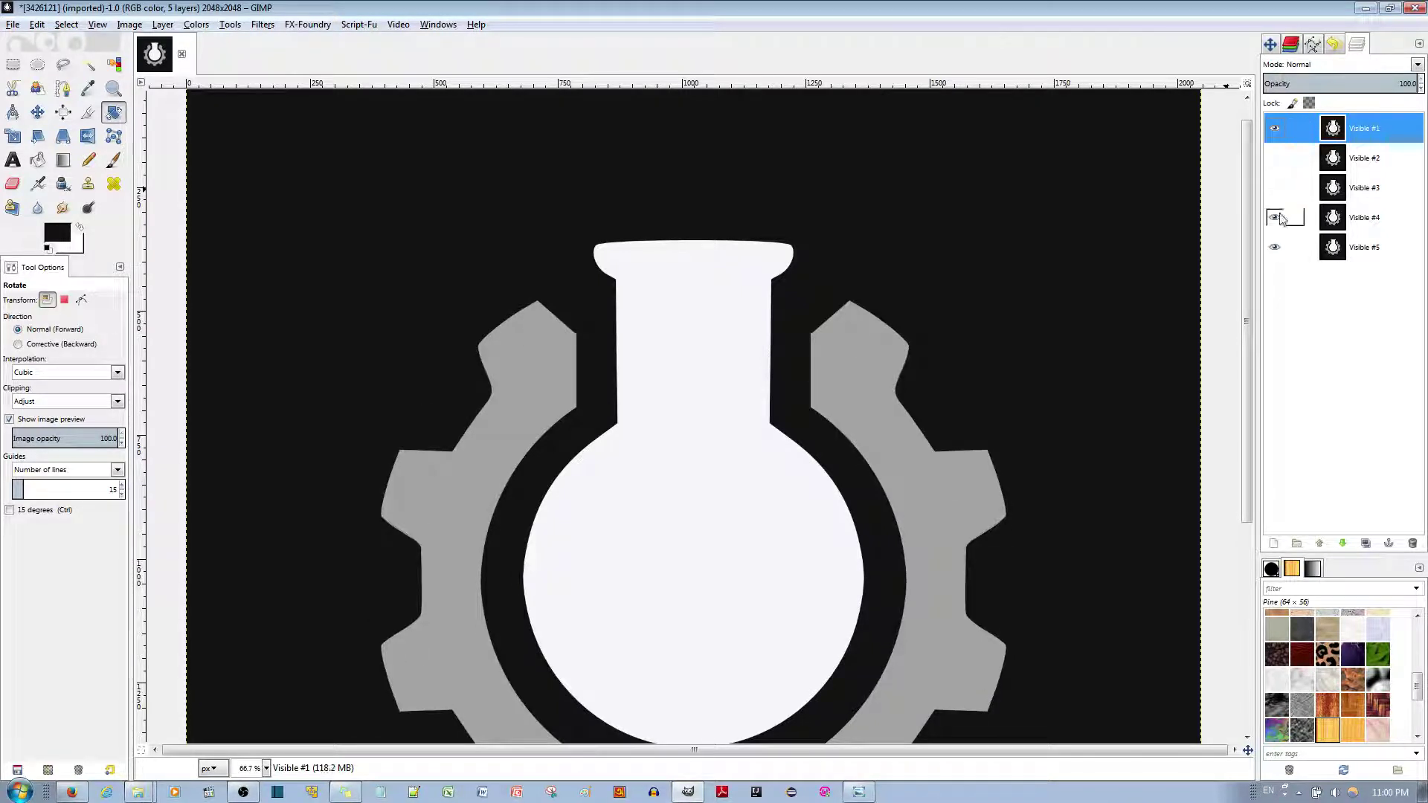
click(1274, 218)
click(1274, 130)
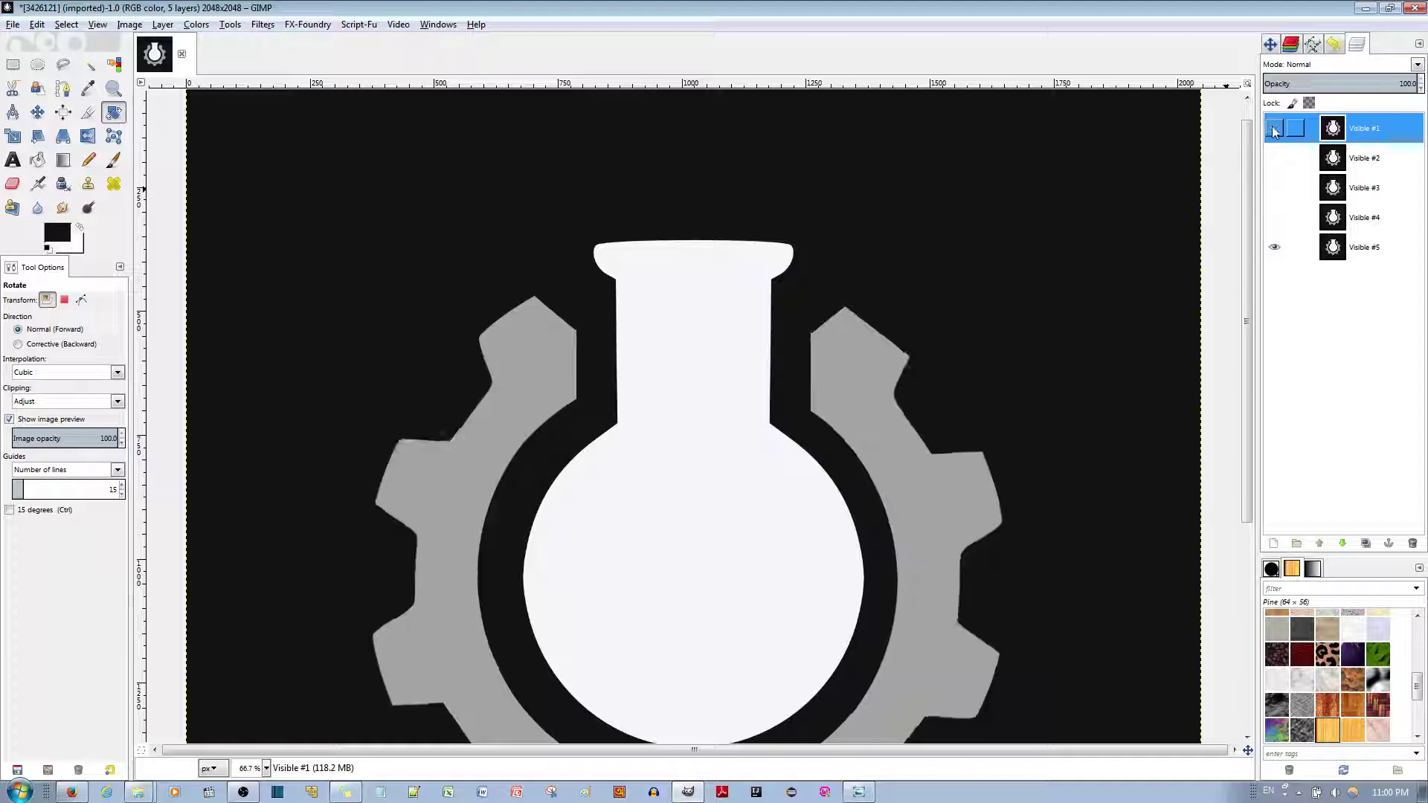
click(1274, 129)
click(1274, 129)
click(1274, 129)
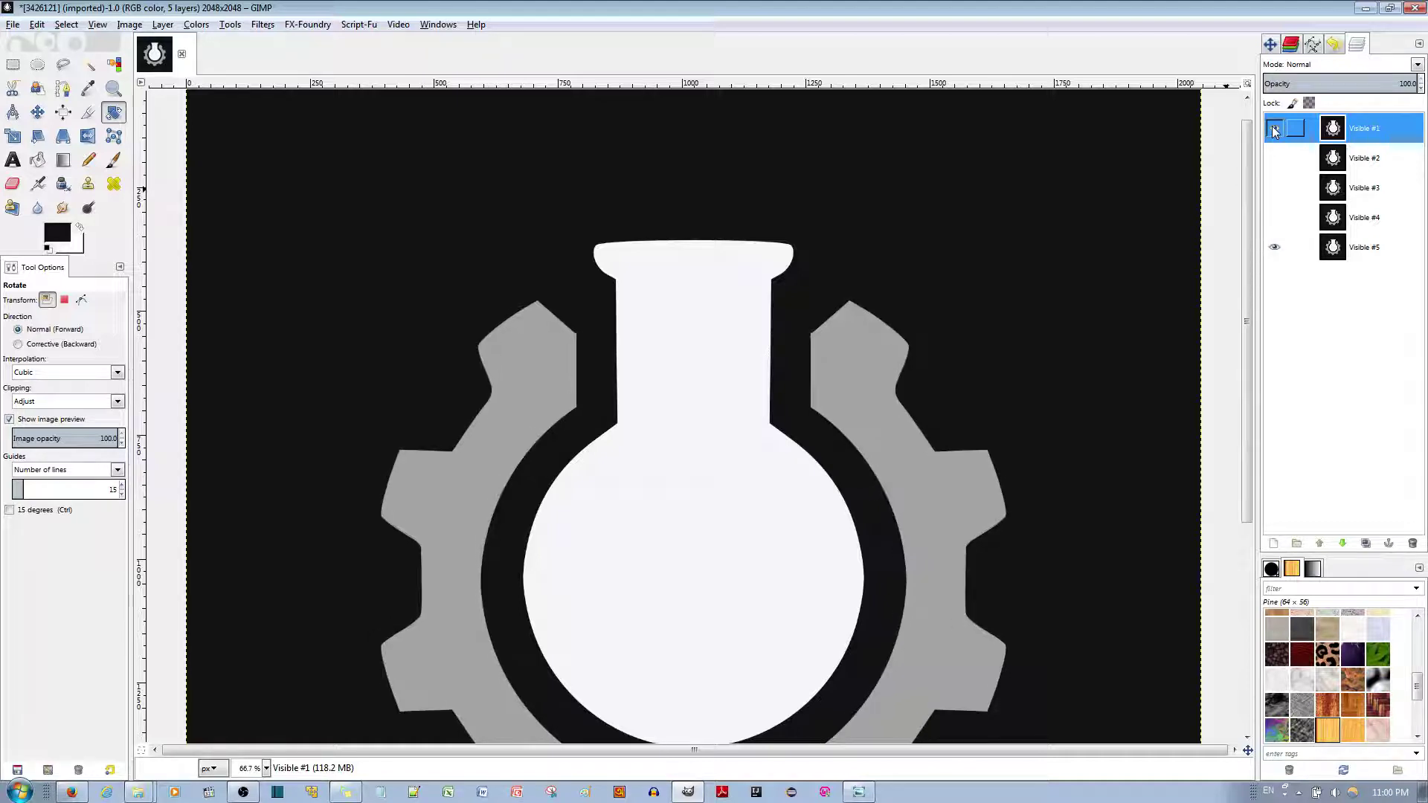
click(1273, 130)
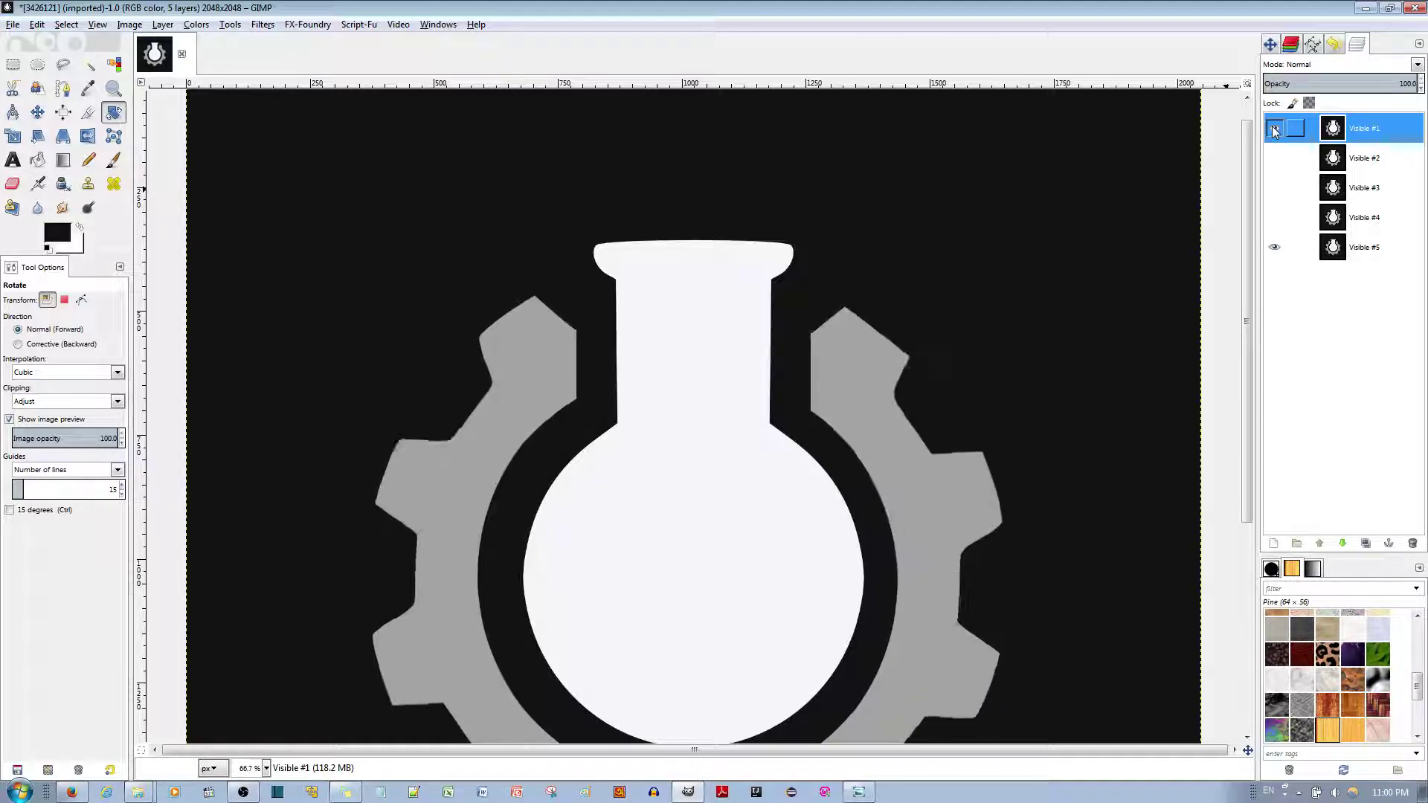
Delete the Visible #5 frame layer and make the hidden frame layers visible again.
click(1336, 248)
click(1413, 543)
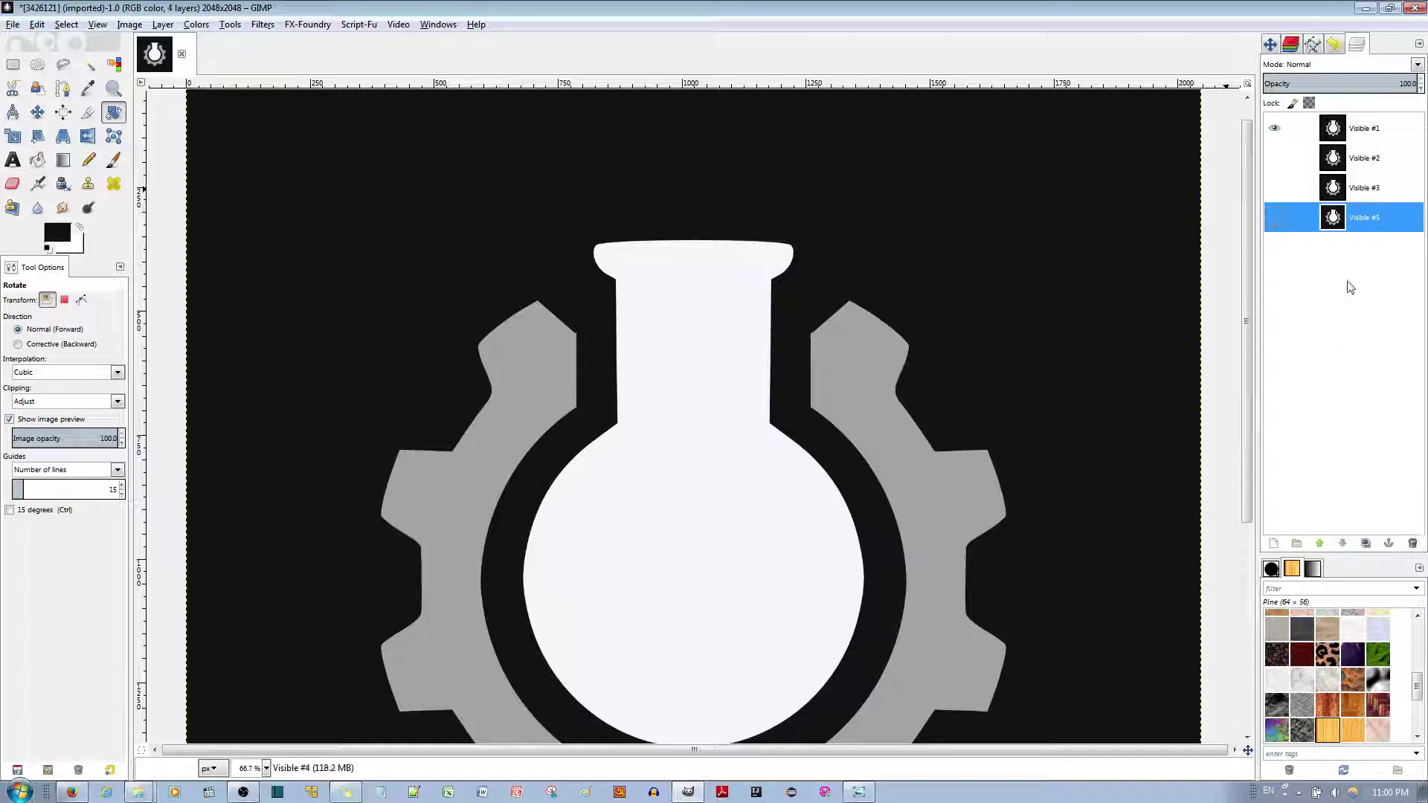
click(1274, 158)
click(1274, 187)
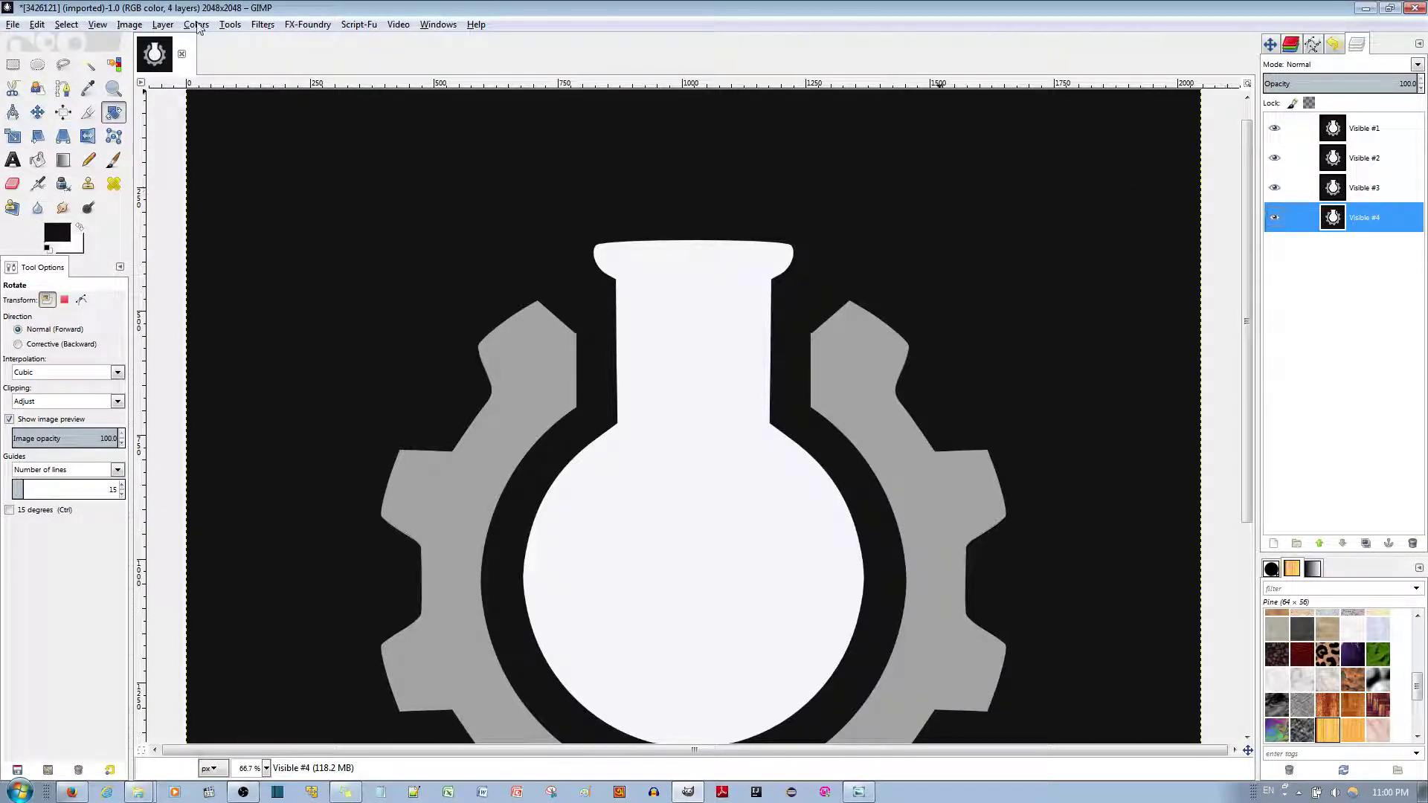
Preview the layers as an animation with the Playback filter and close the preview window.
click(13, 25)
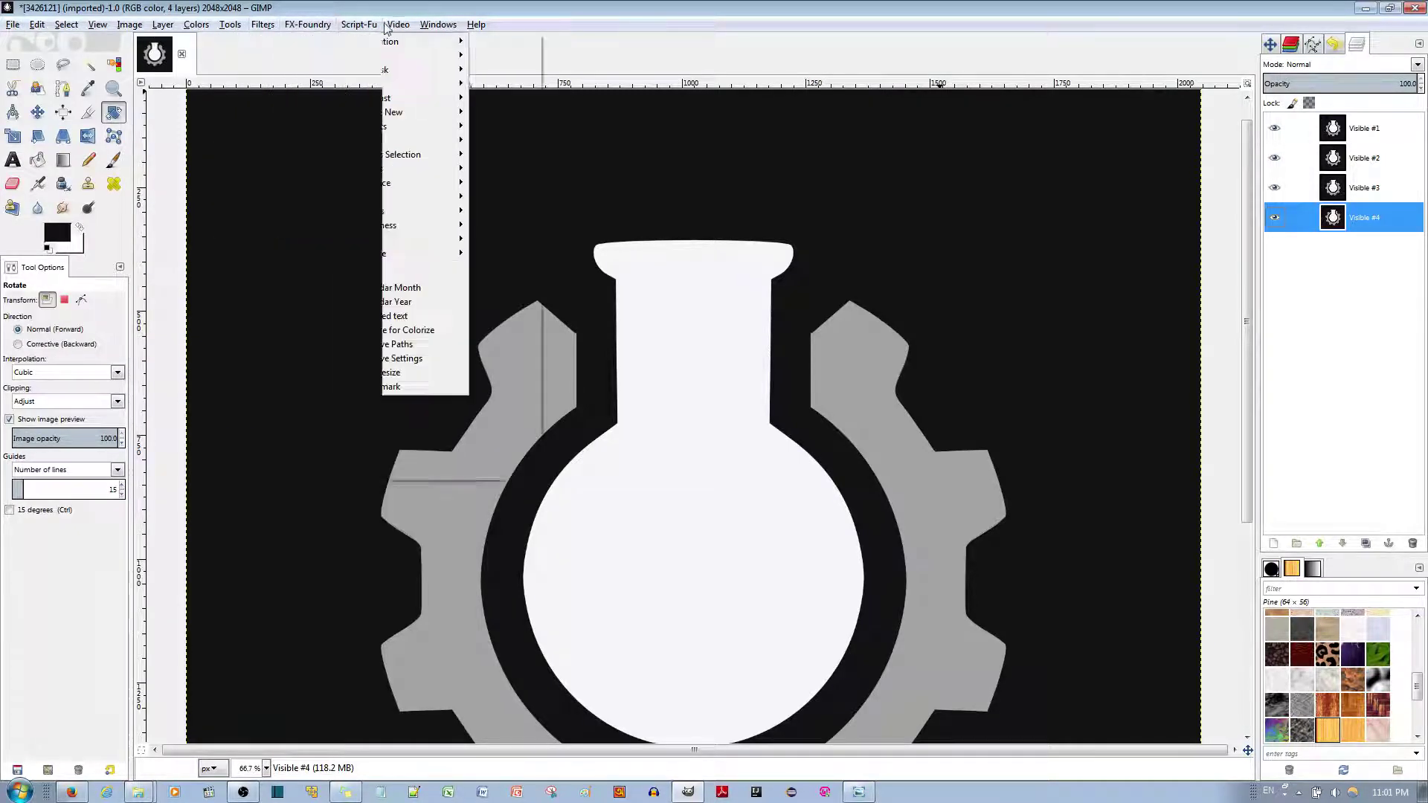
mouse_move(394, 25)
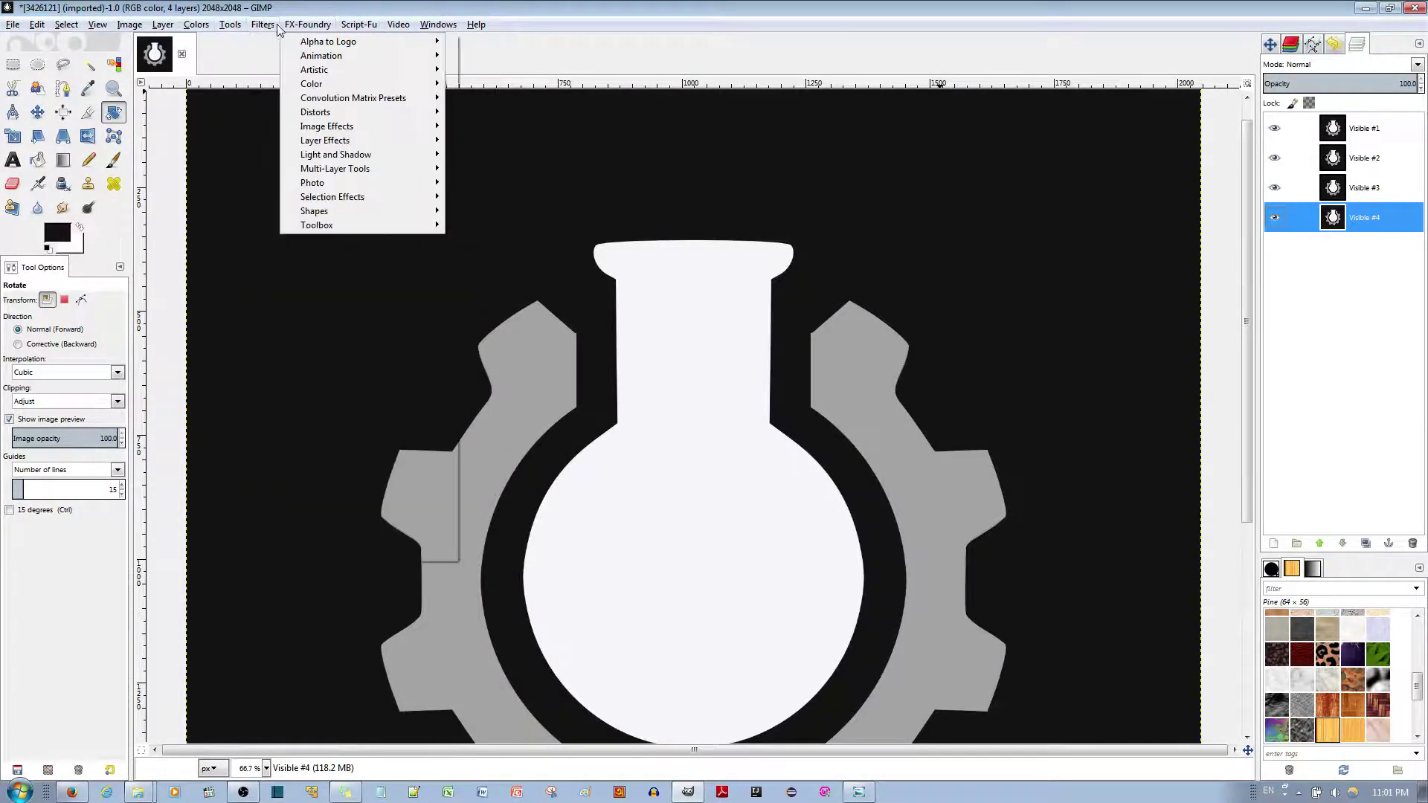
mouse_move(276, 28)
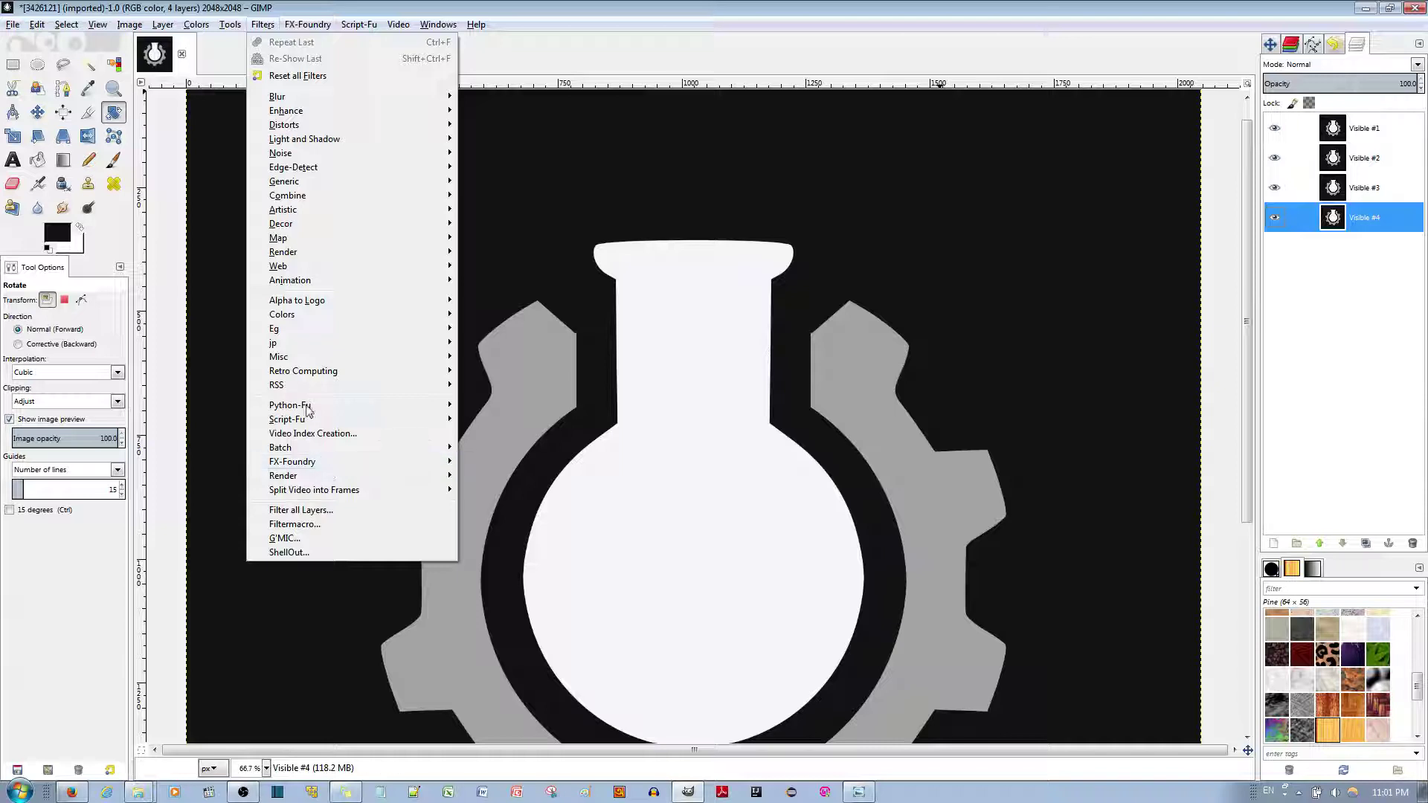
mouse_move(292, 281)
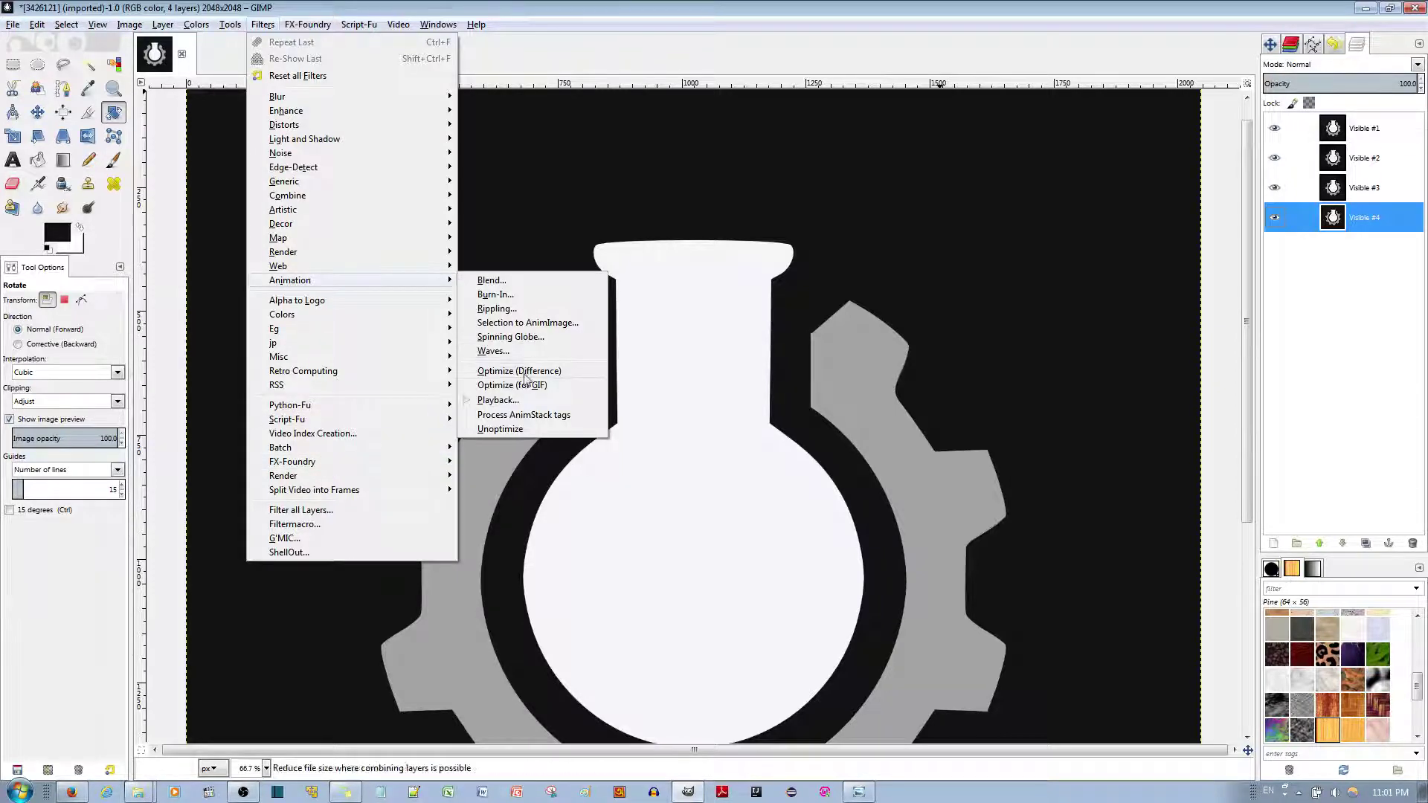
click(519, 402)
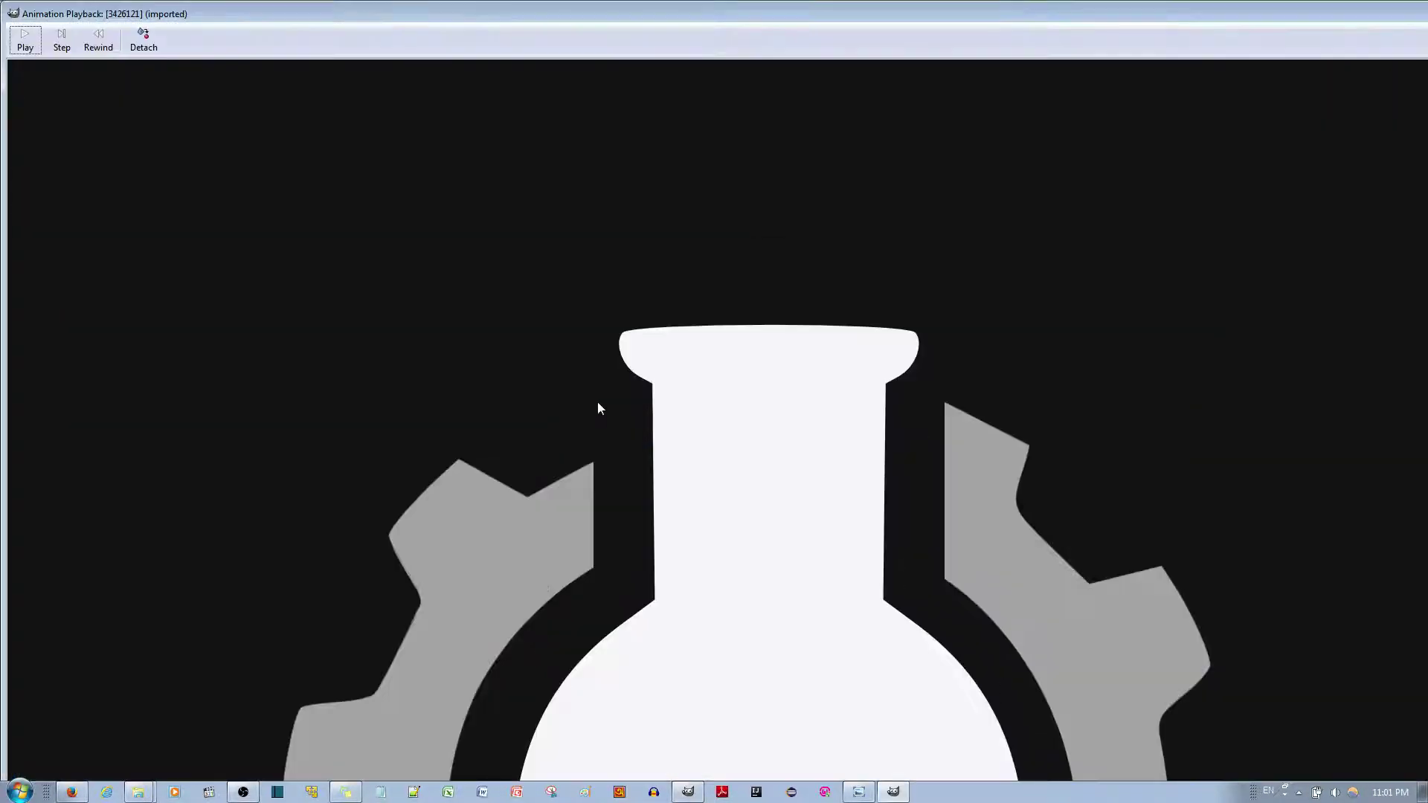
click(23, 40)
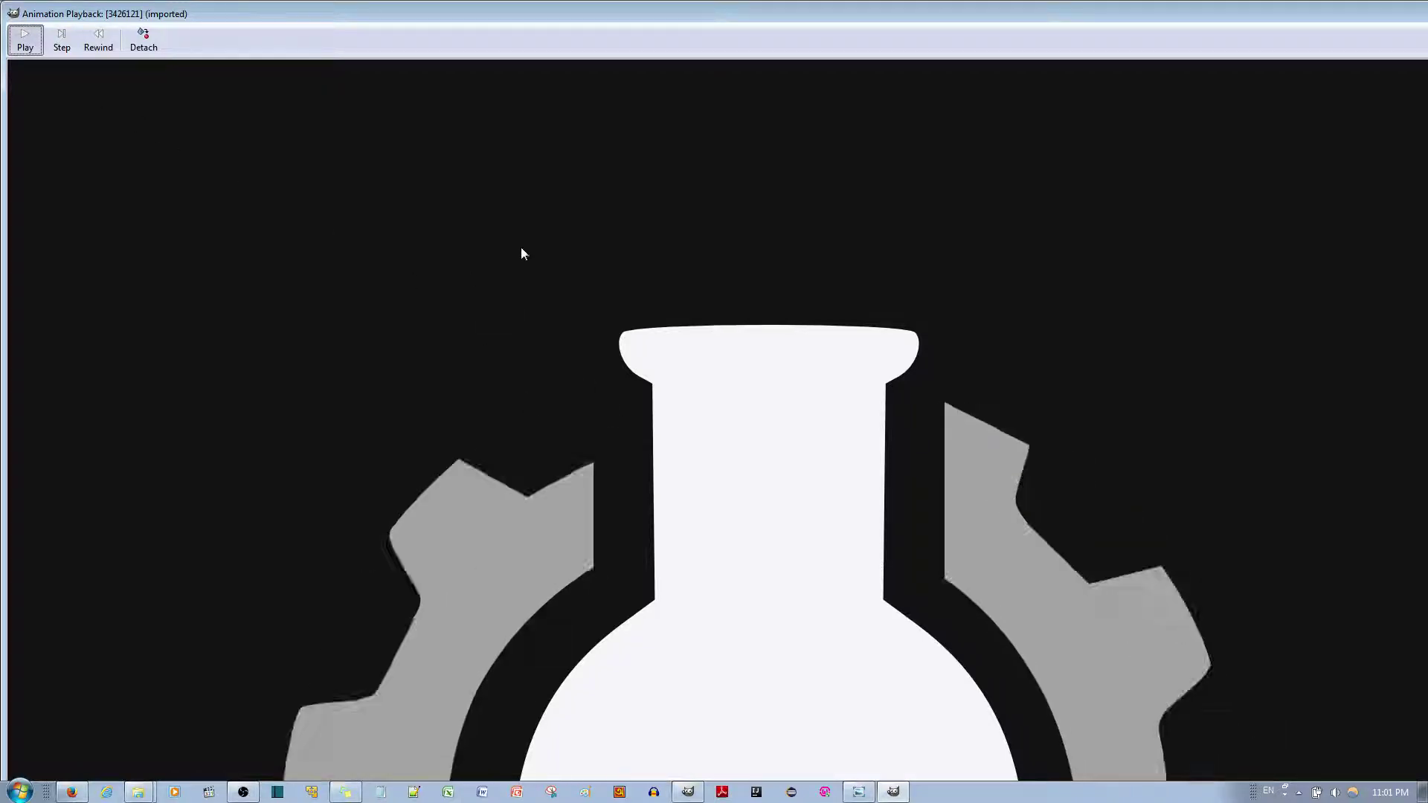
double_click(1270, 17)
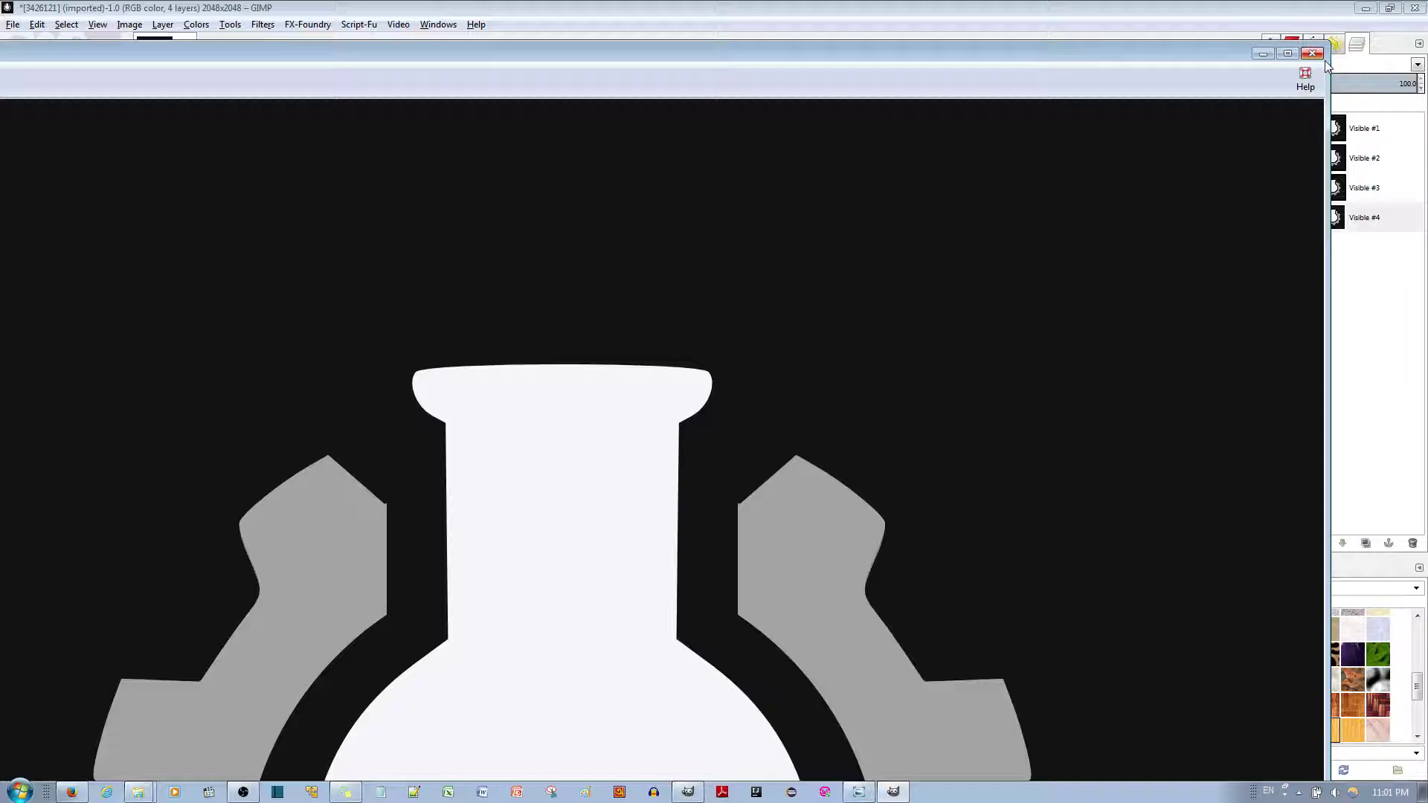
click(1315, 54)
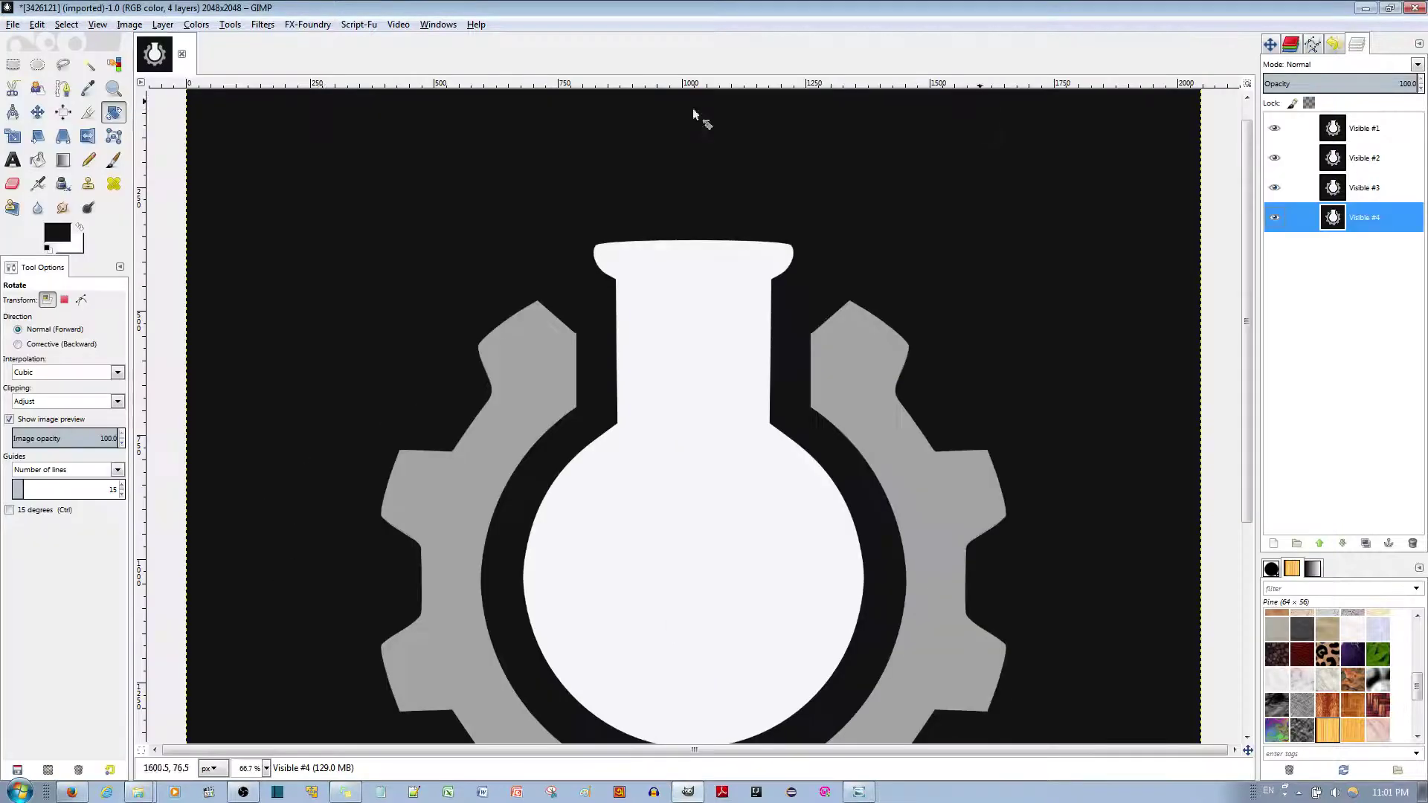
Start exporting the image to the workshop folder under the file name greygrey.gif.
click(13, 24)
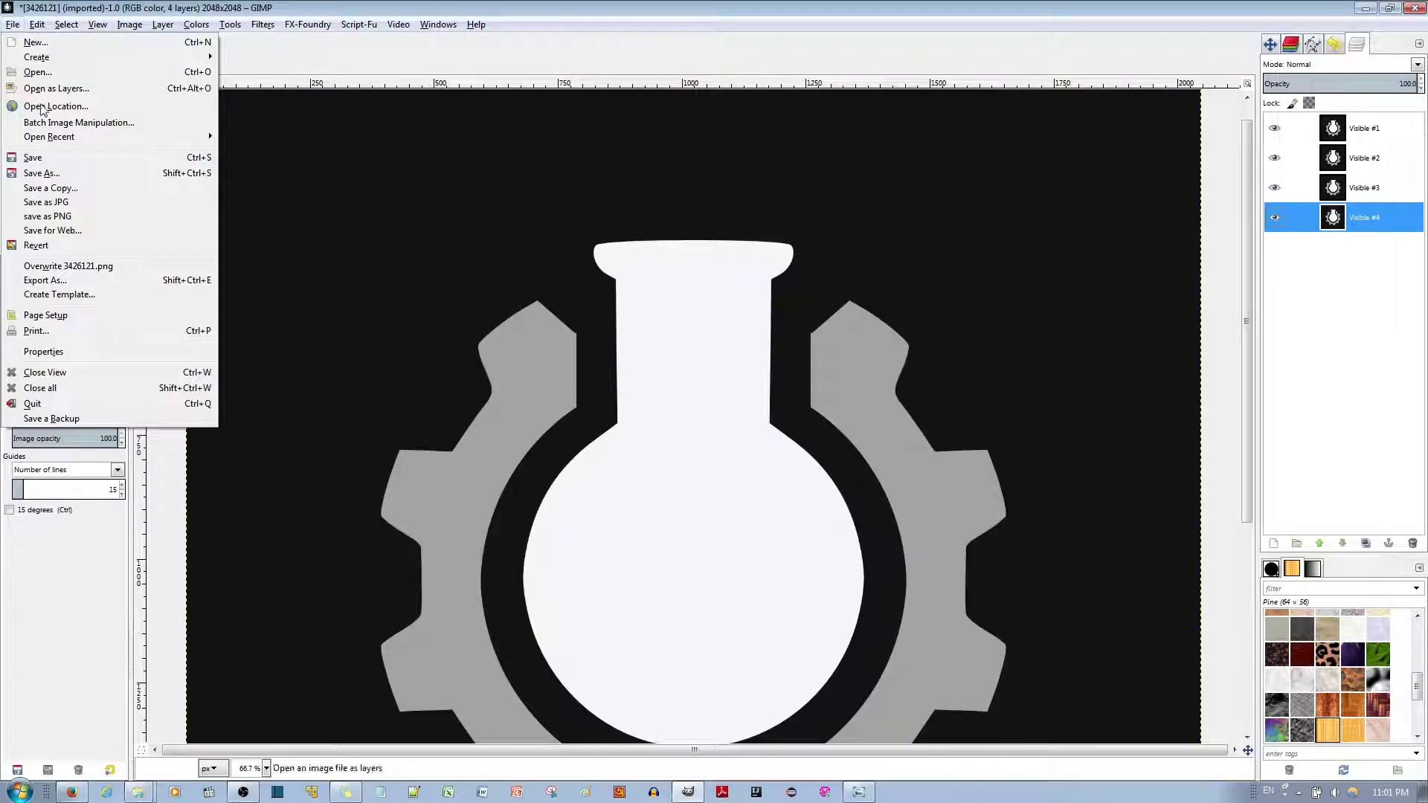
click(46, 281)
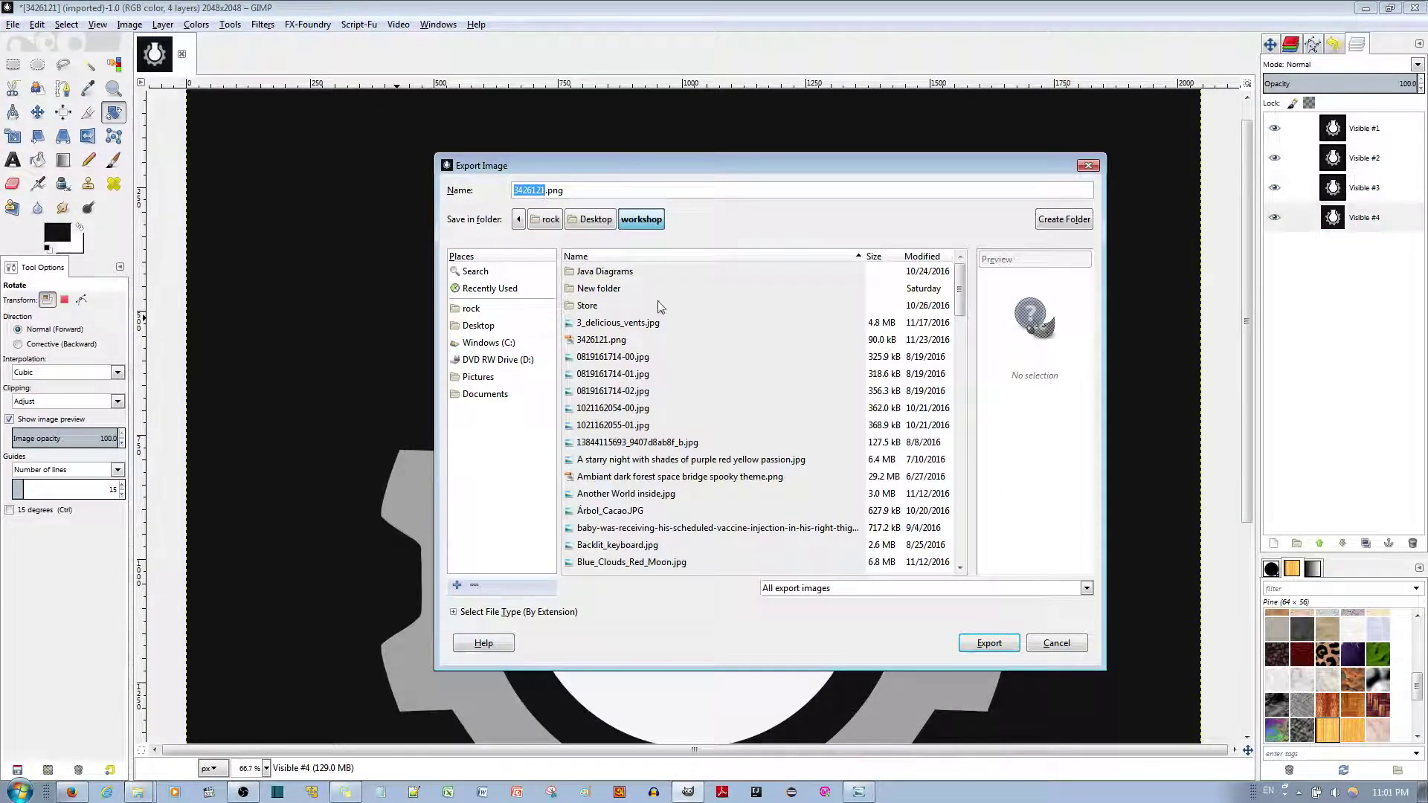
text(gre)
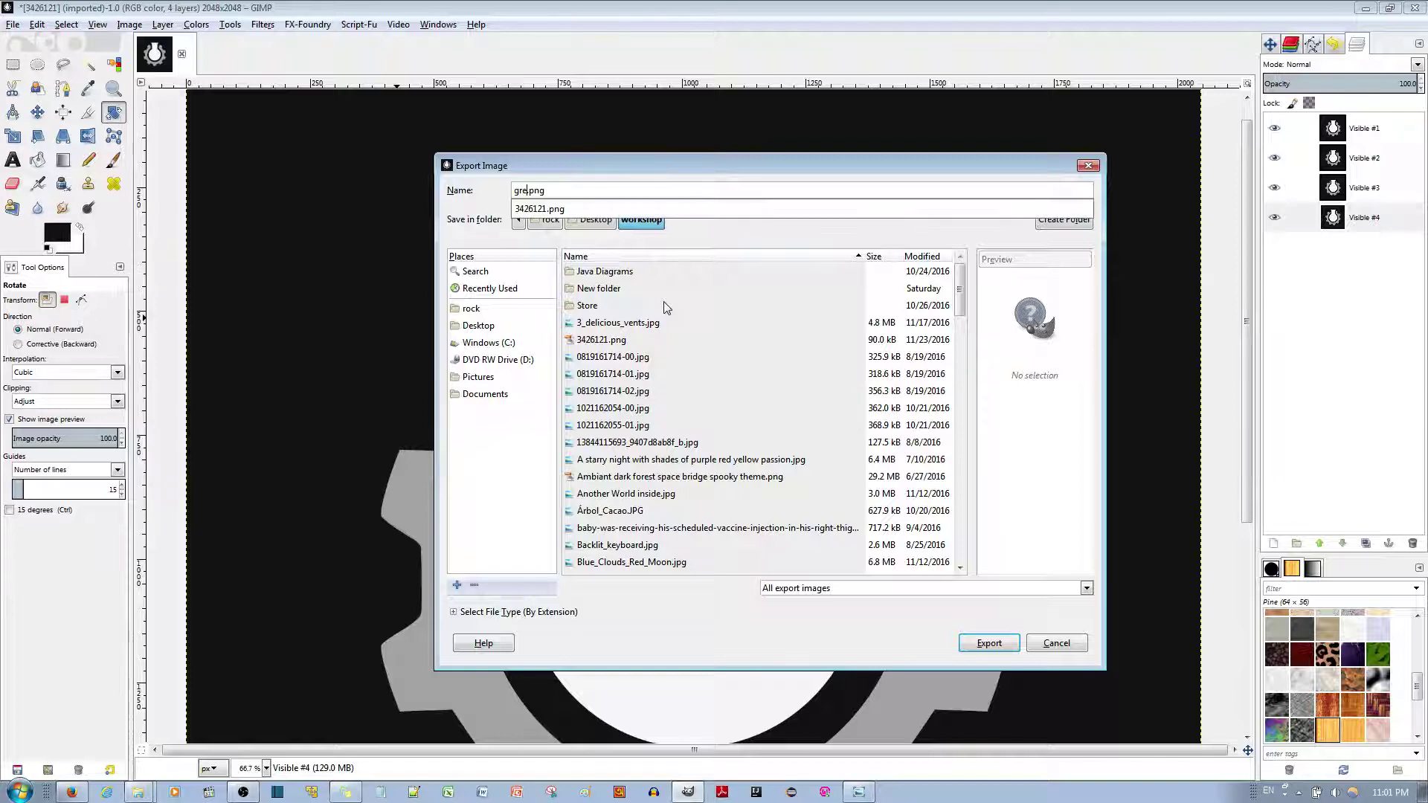
text(ygrey)
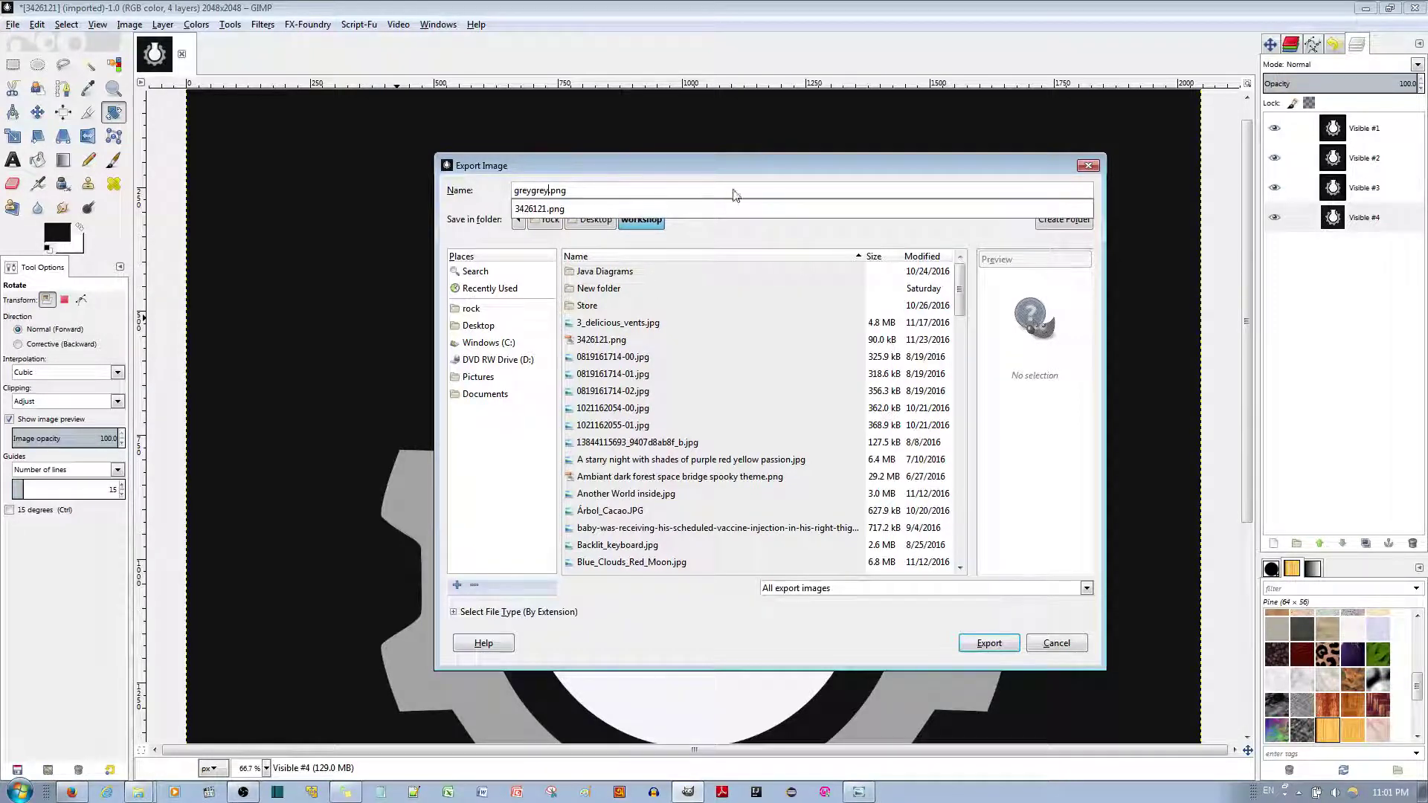
double_click(622, 192)
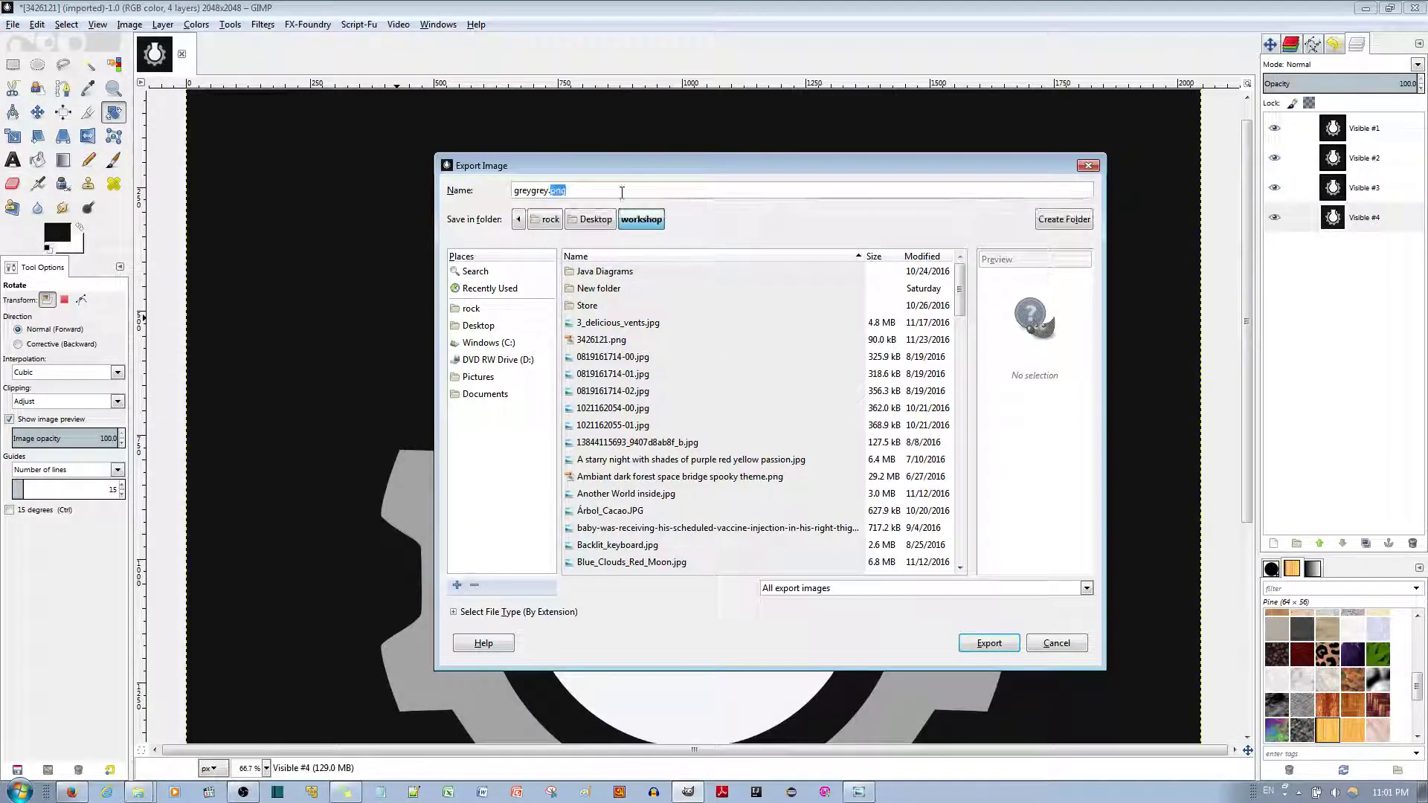
text(gif)
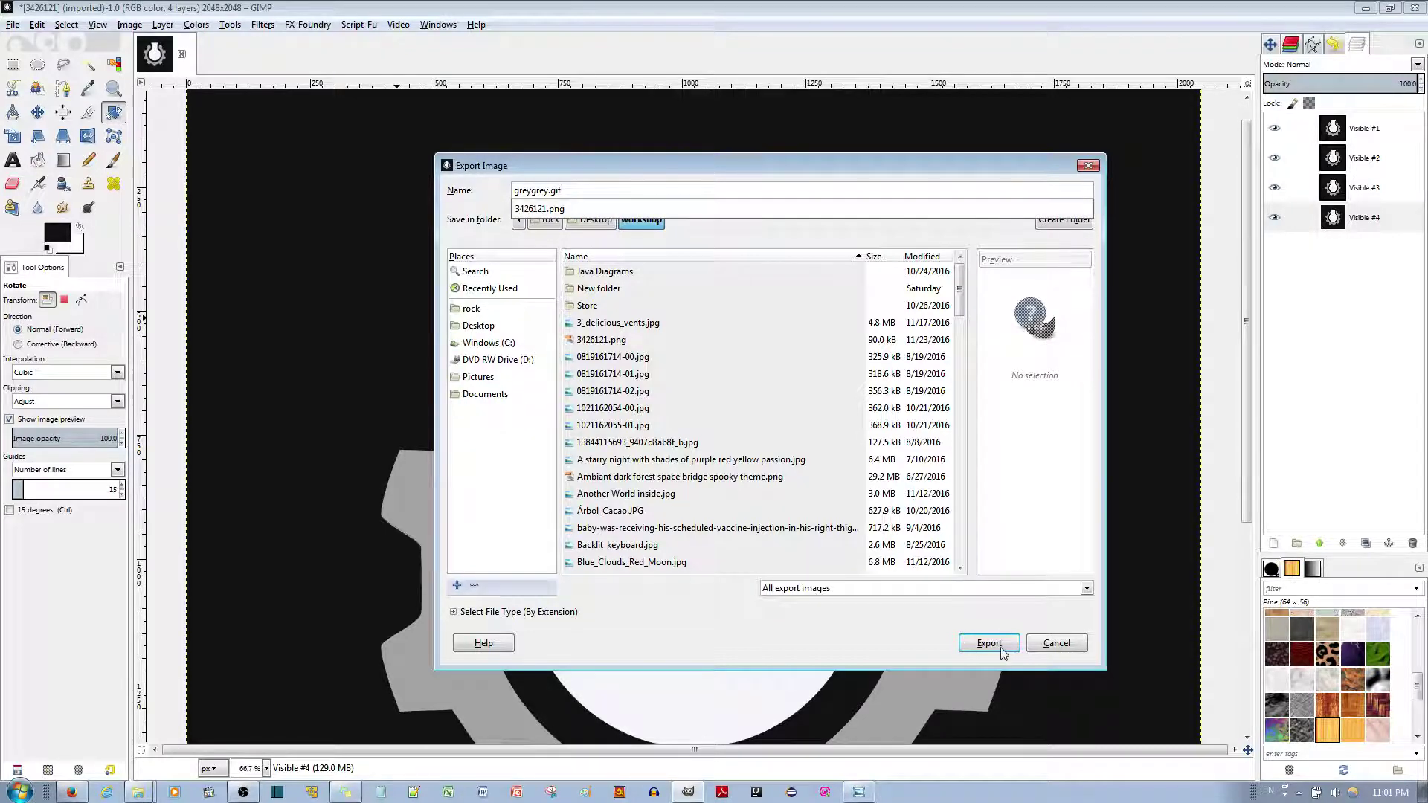
click(1002, 652)
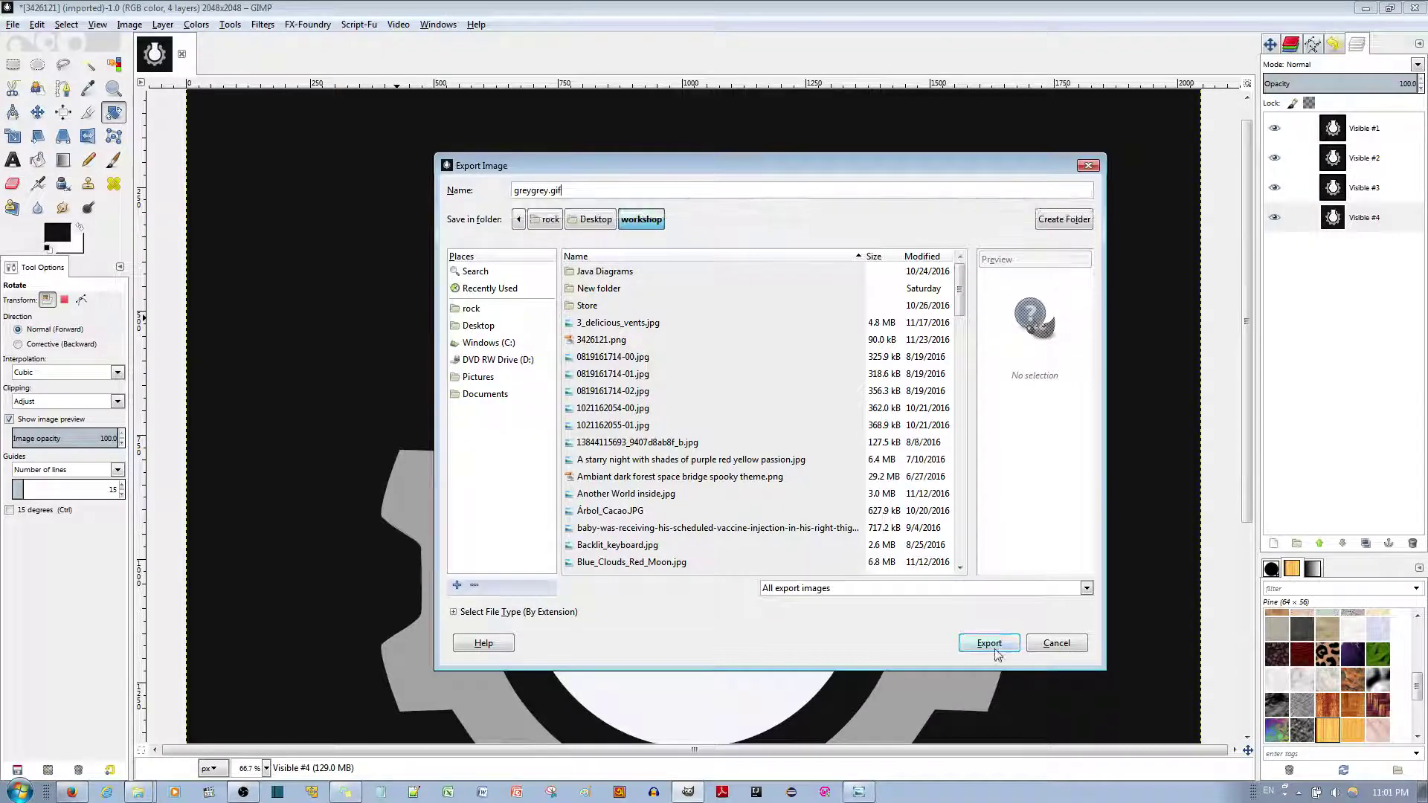
click(1003, 651)
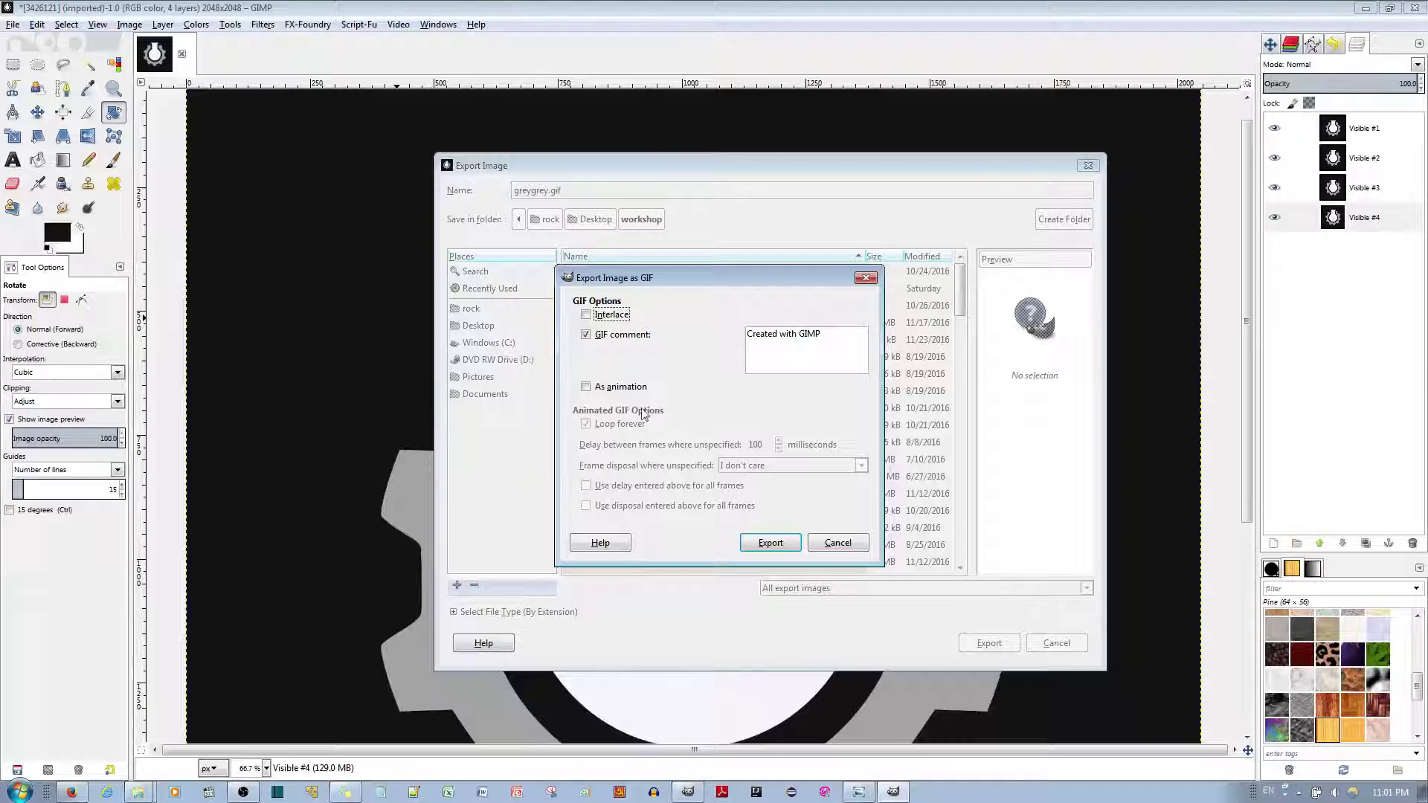
Set the GIF to export as an animation with Loop forever turned off, and complete the export.
click(586, 388)
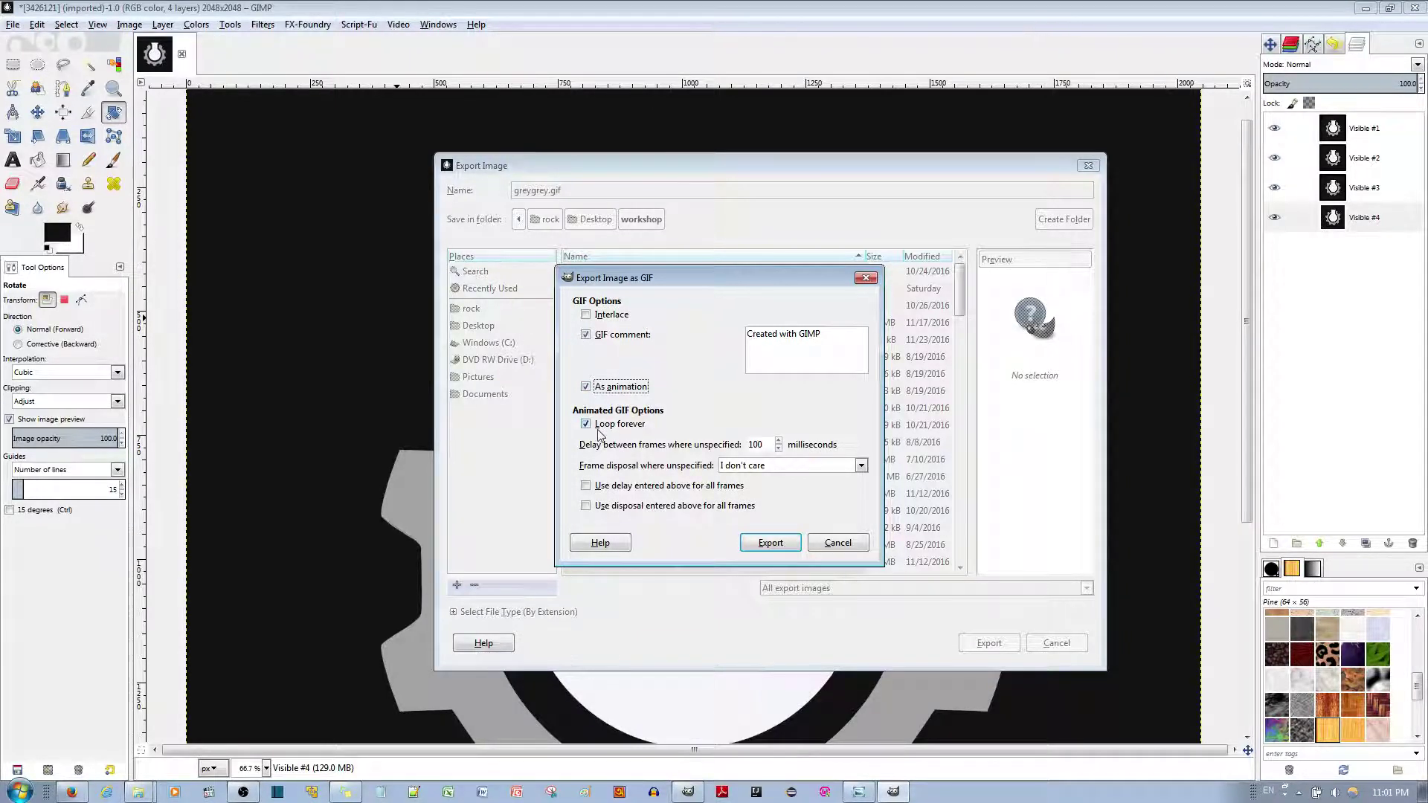
click(766, 451)
key(alt+l)
click(767, 446)
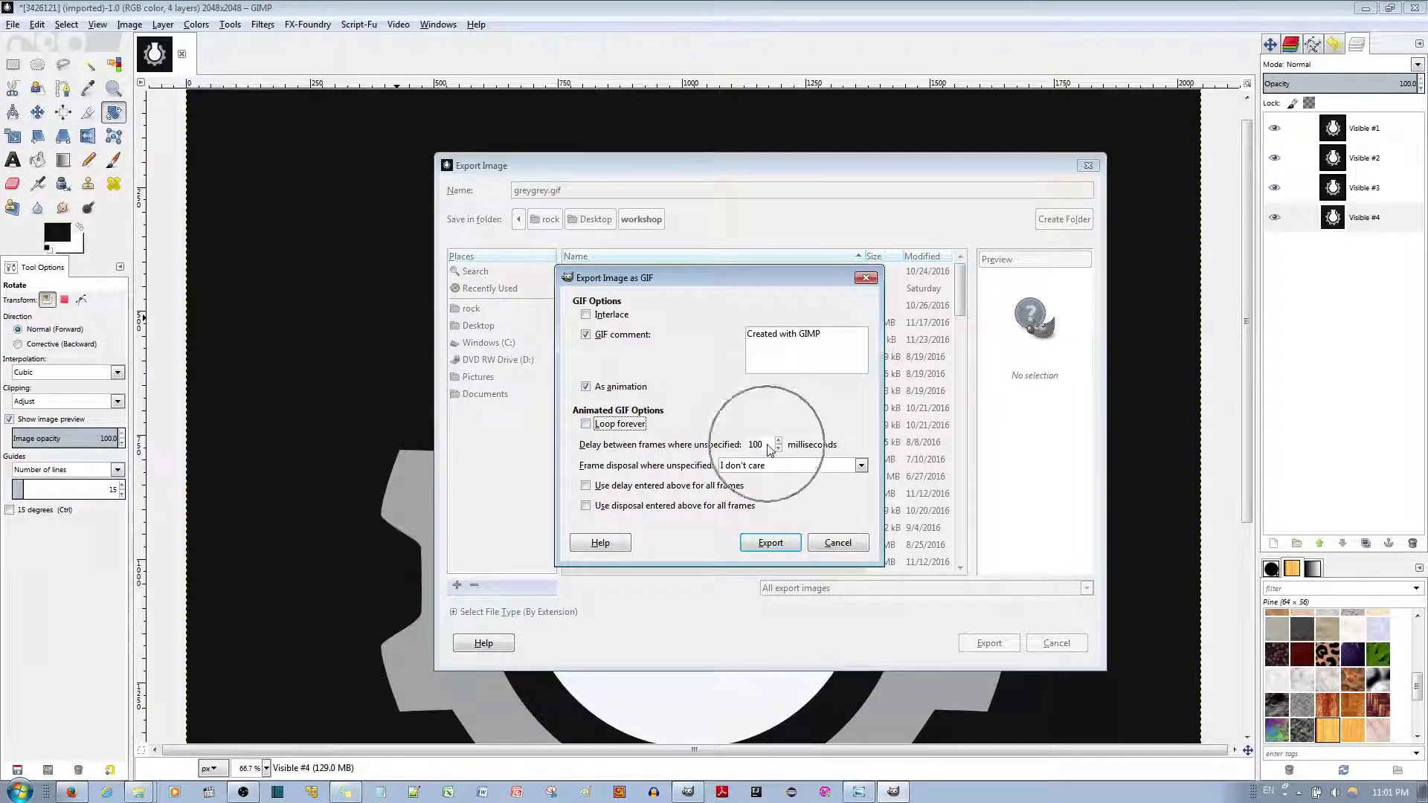
click(771, 542)
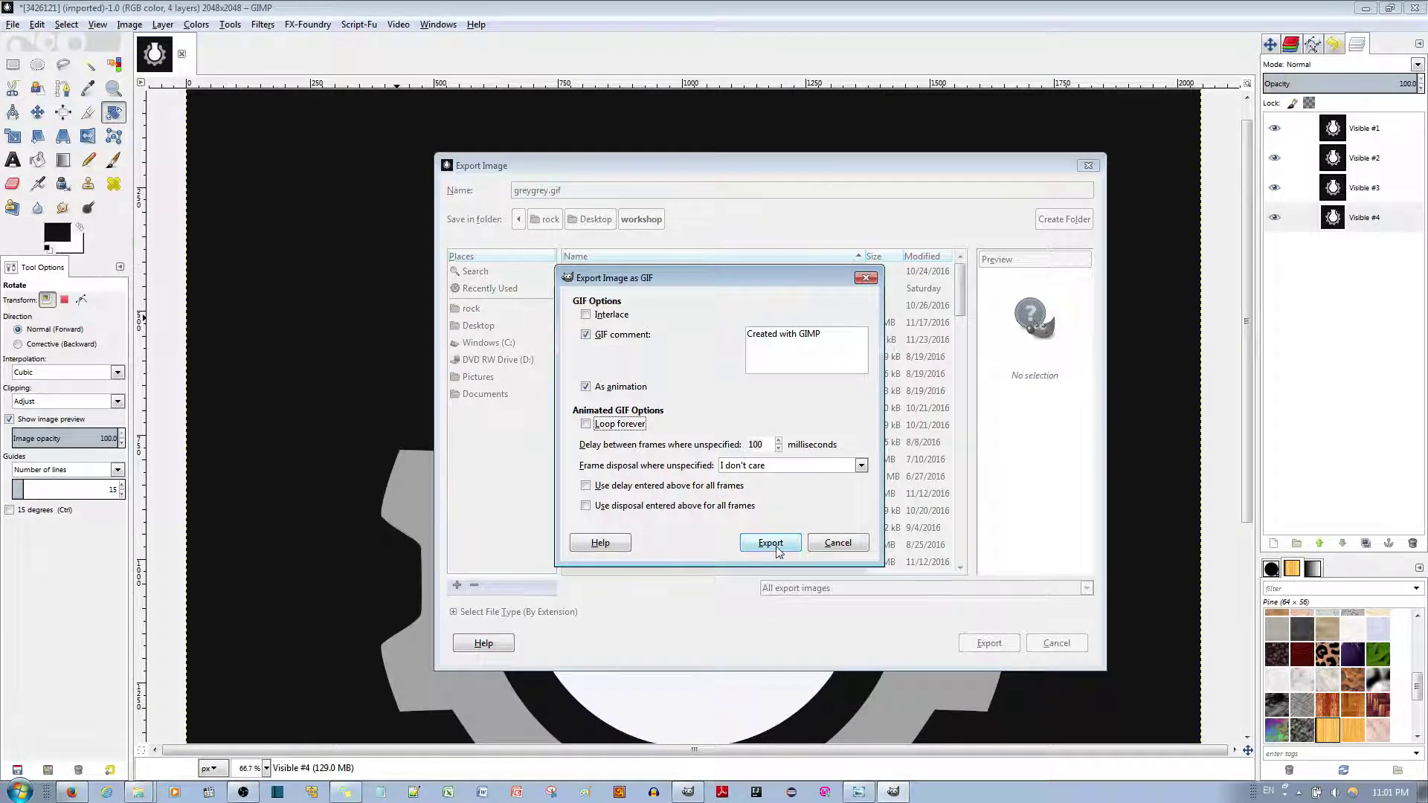
click(771, 542)
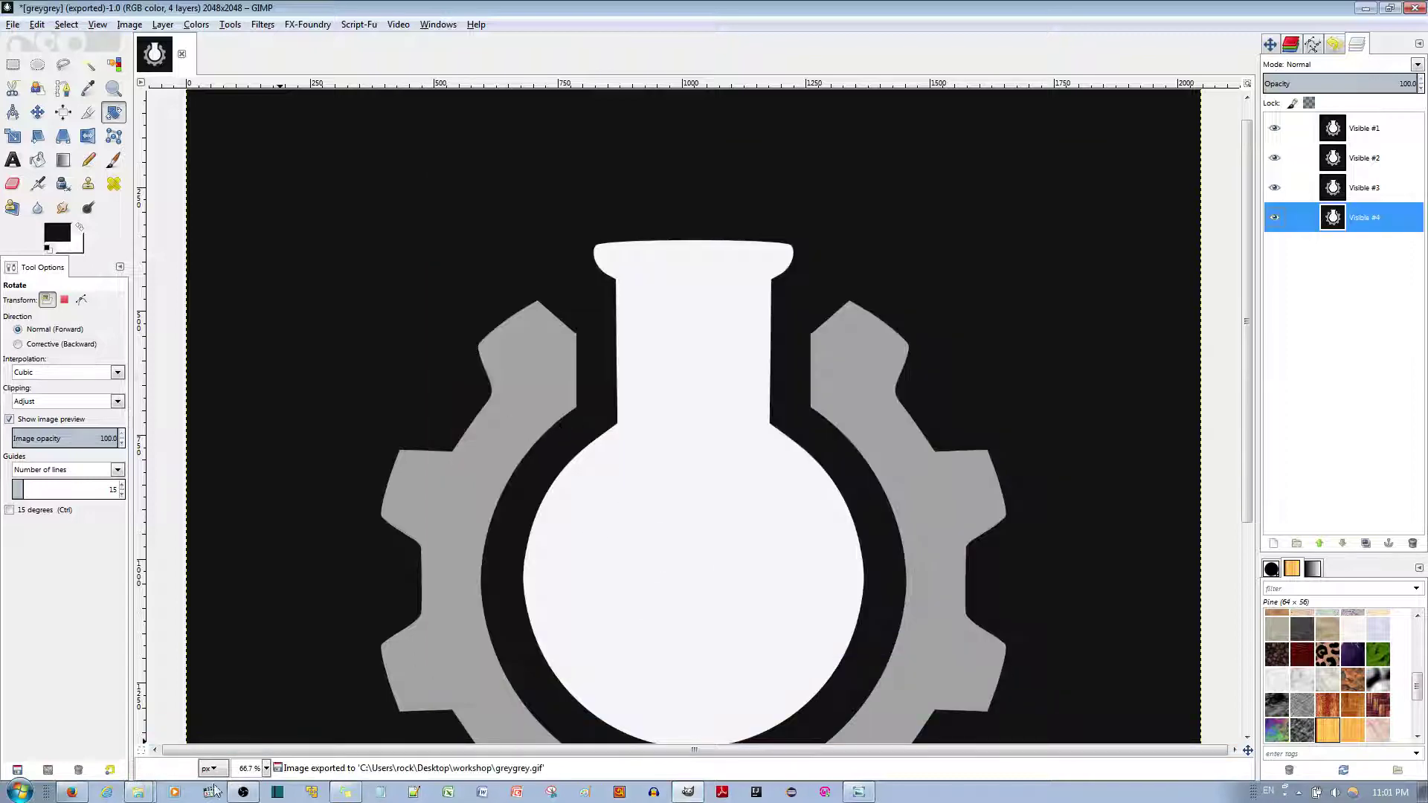
Switch to the workshop folder in Windows Explorer, open greygrey.gif to check its playback, and close the viewer window.
click(136, 791)
click(140, 760)
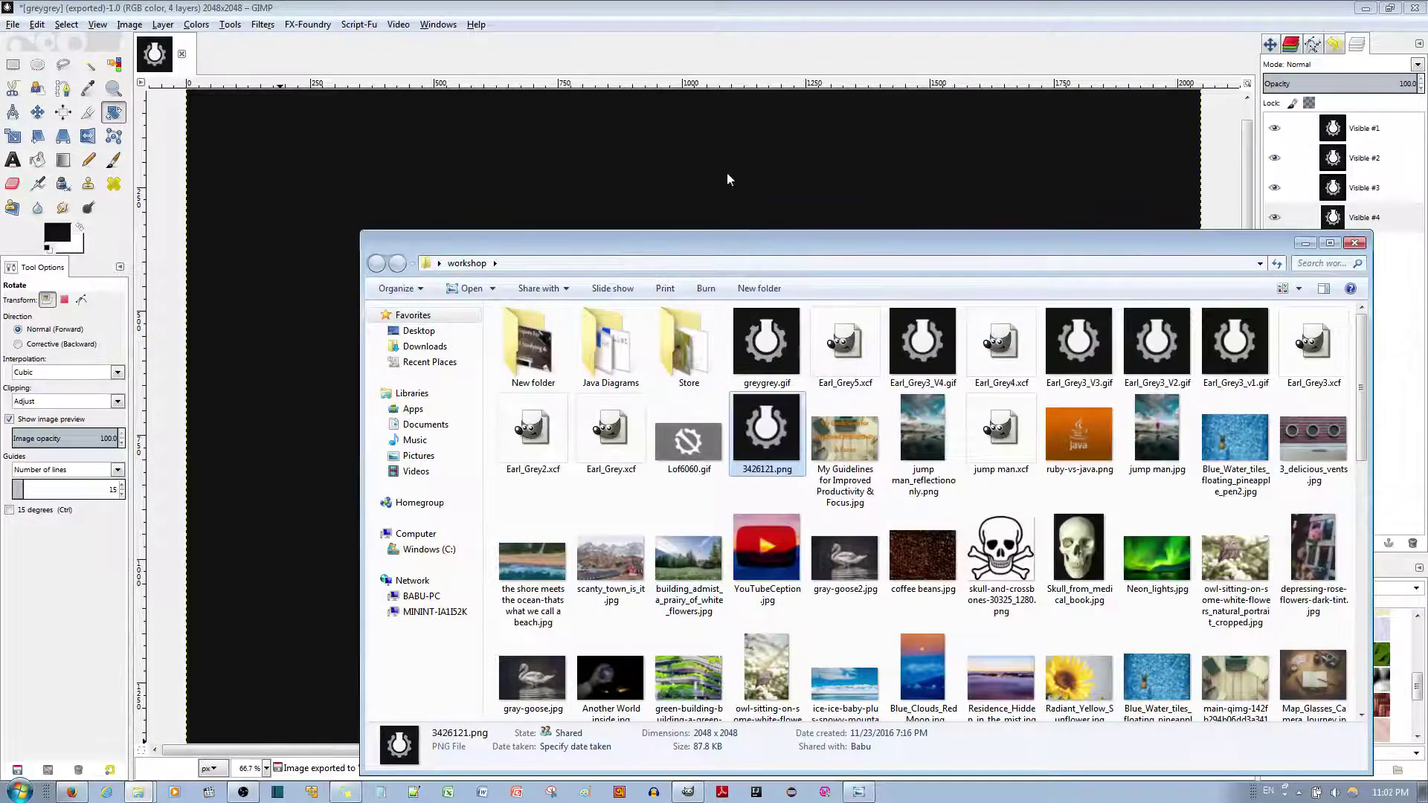
drag(769, 247, 708, 139)
double_click(698, 227)
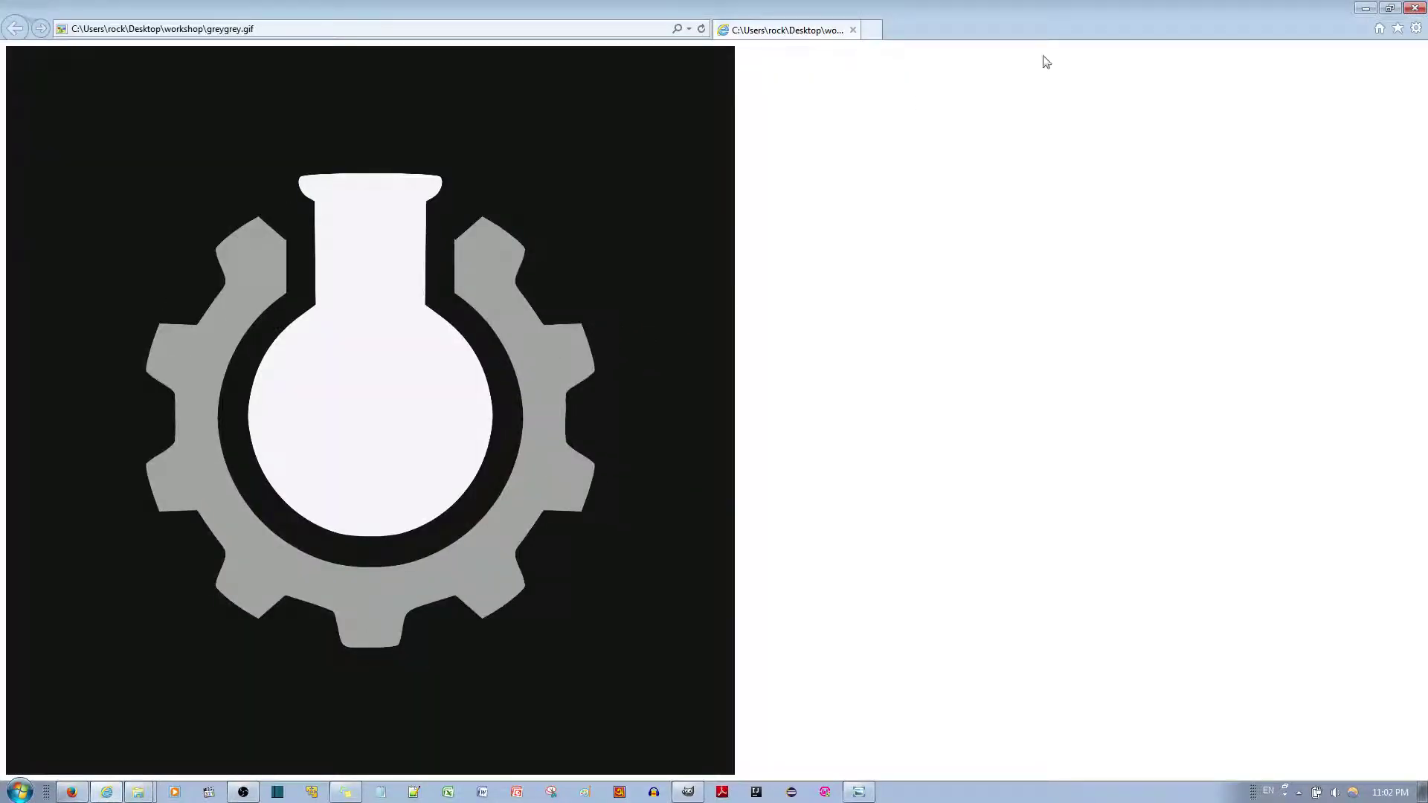
click(1414, 7)
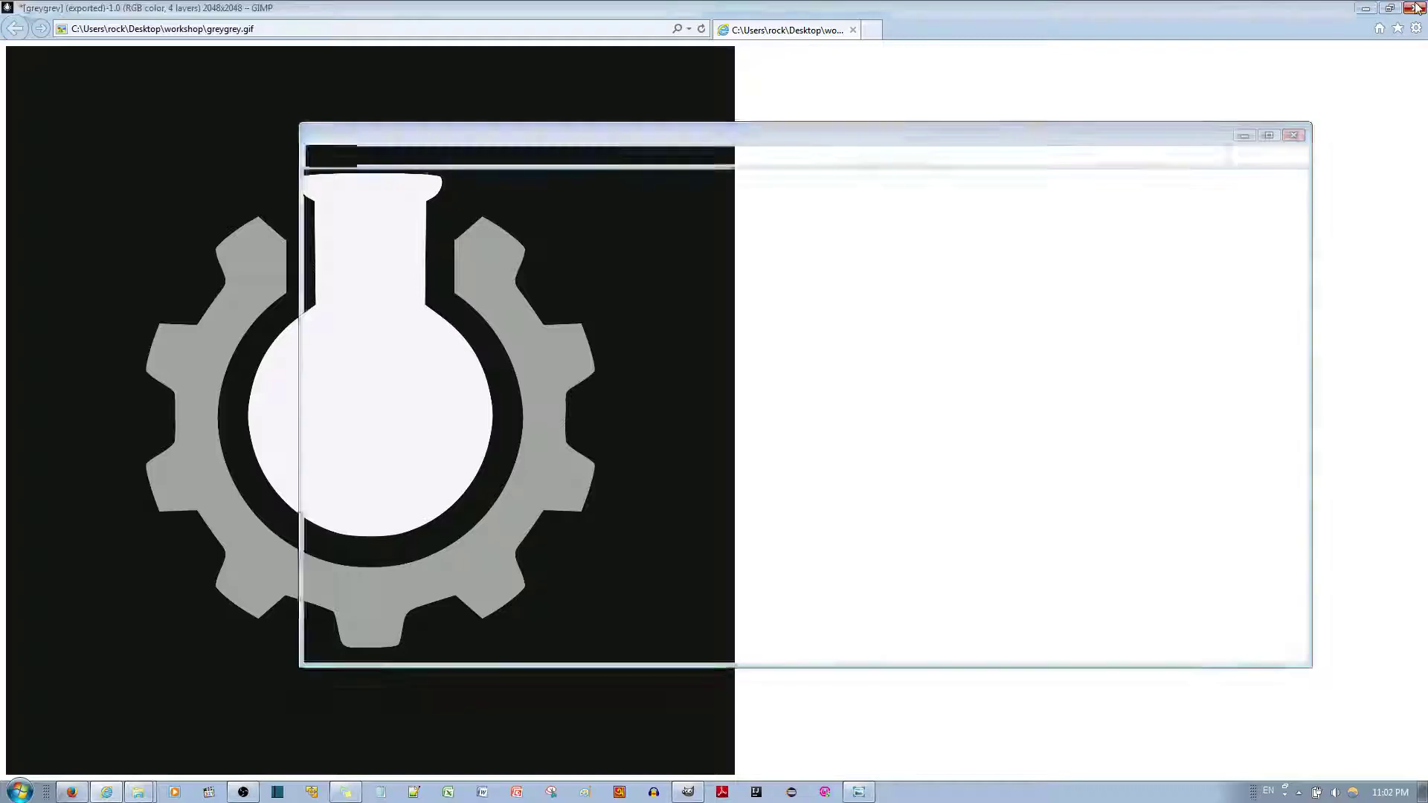
Export the image again over the existing greygrey.gif, with Loop forever enabled for the animation.
click(15, 24)
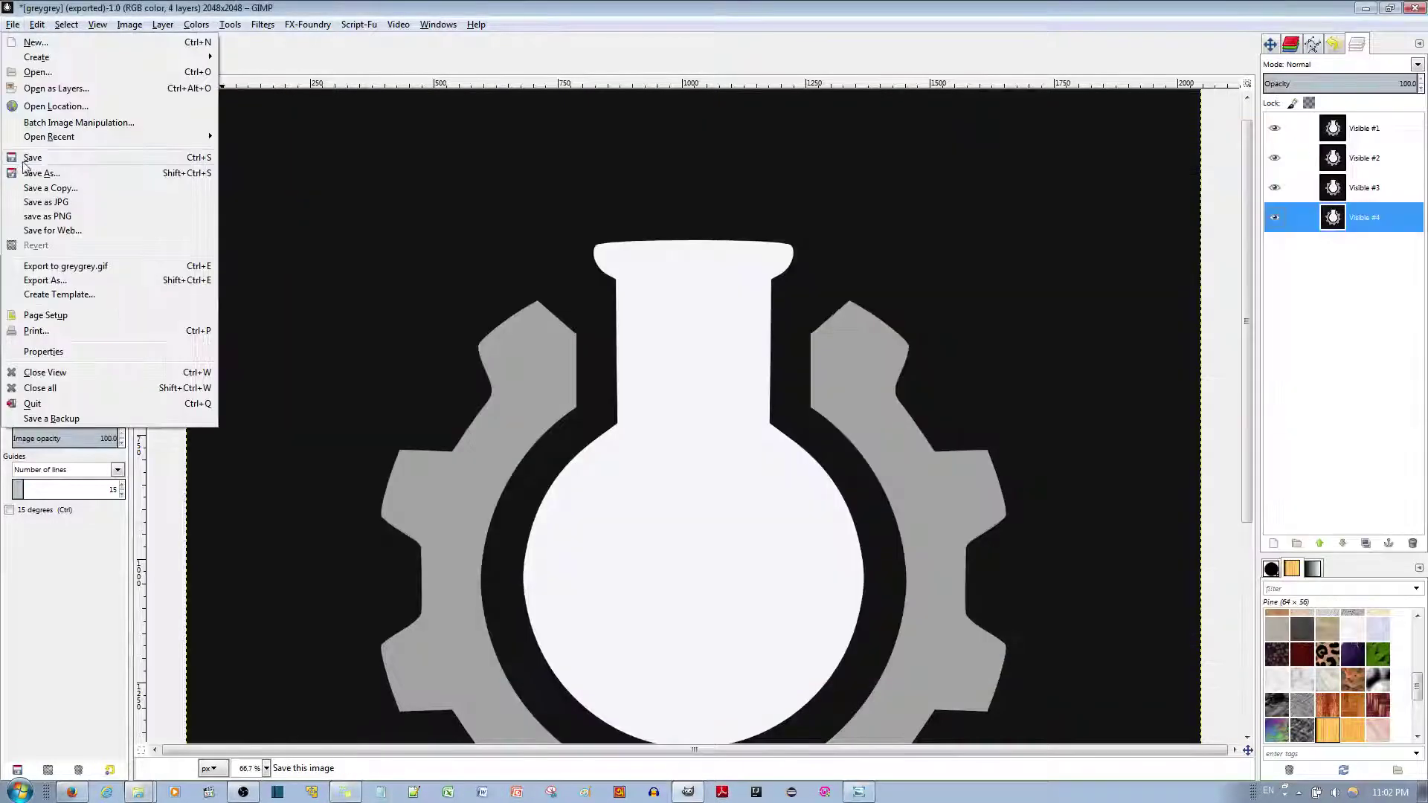
click(66, 280)
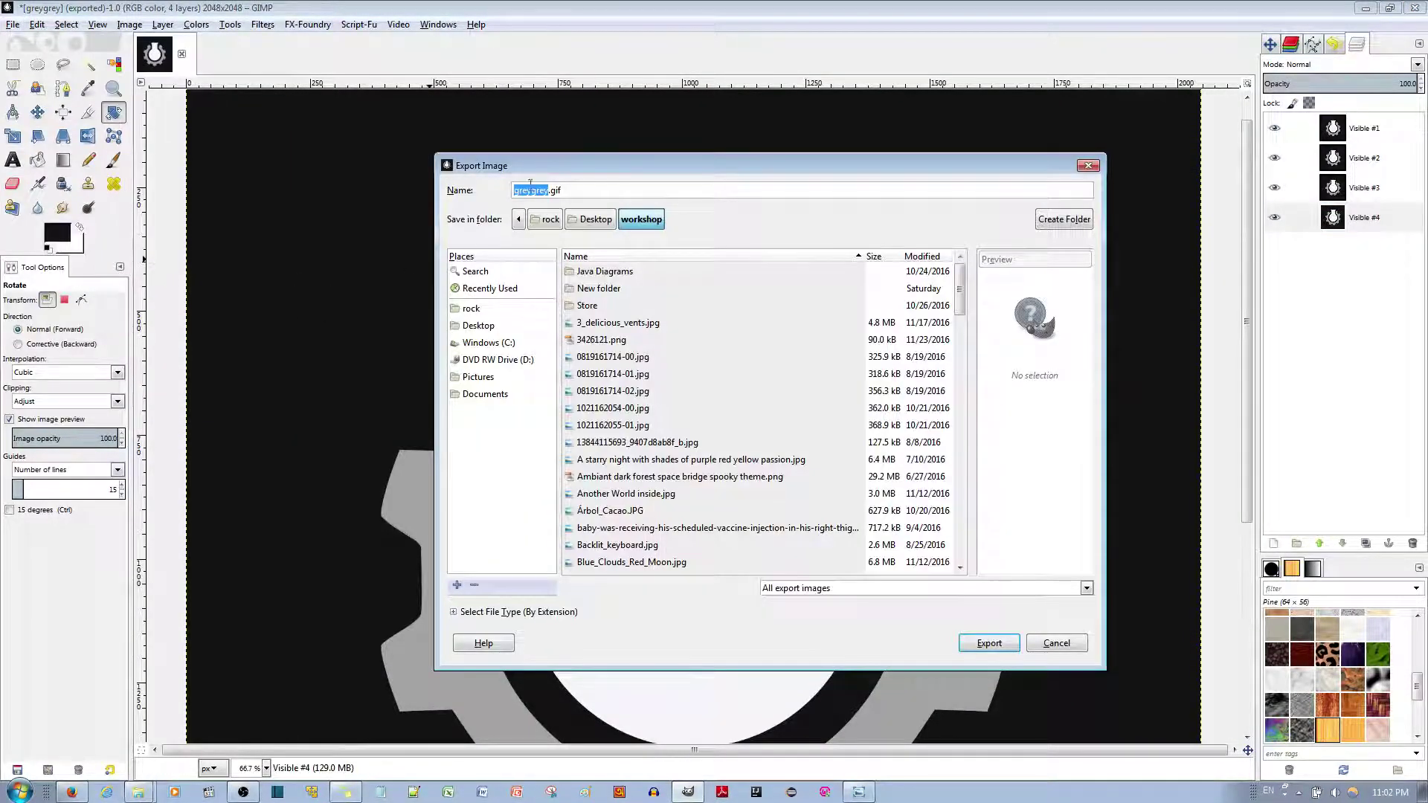
click(989, 644)
click(797, 479)
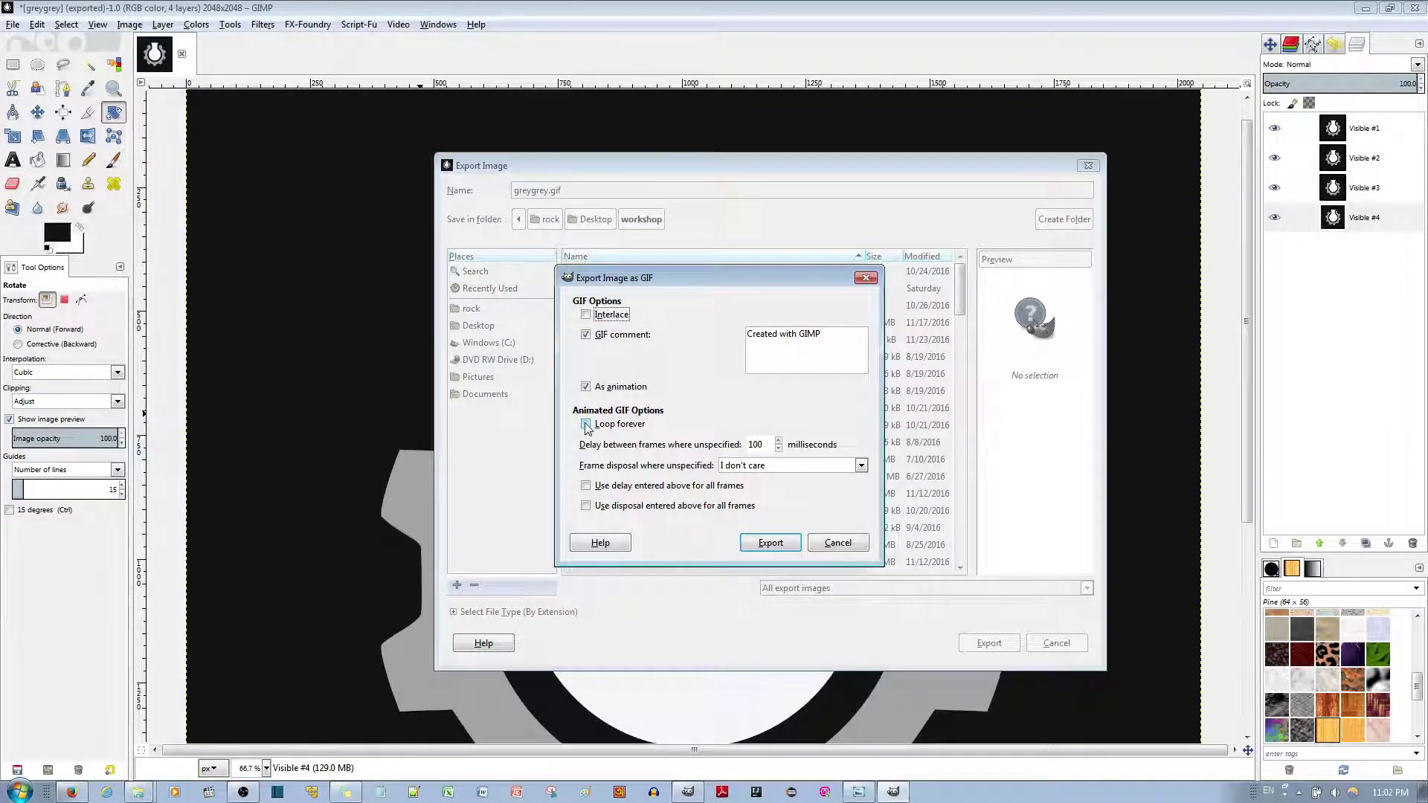
click(586, 424)
click(767, 542)
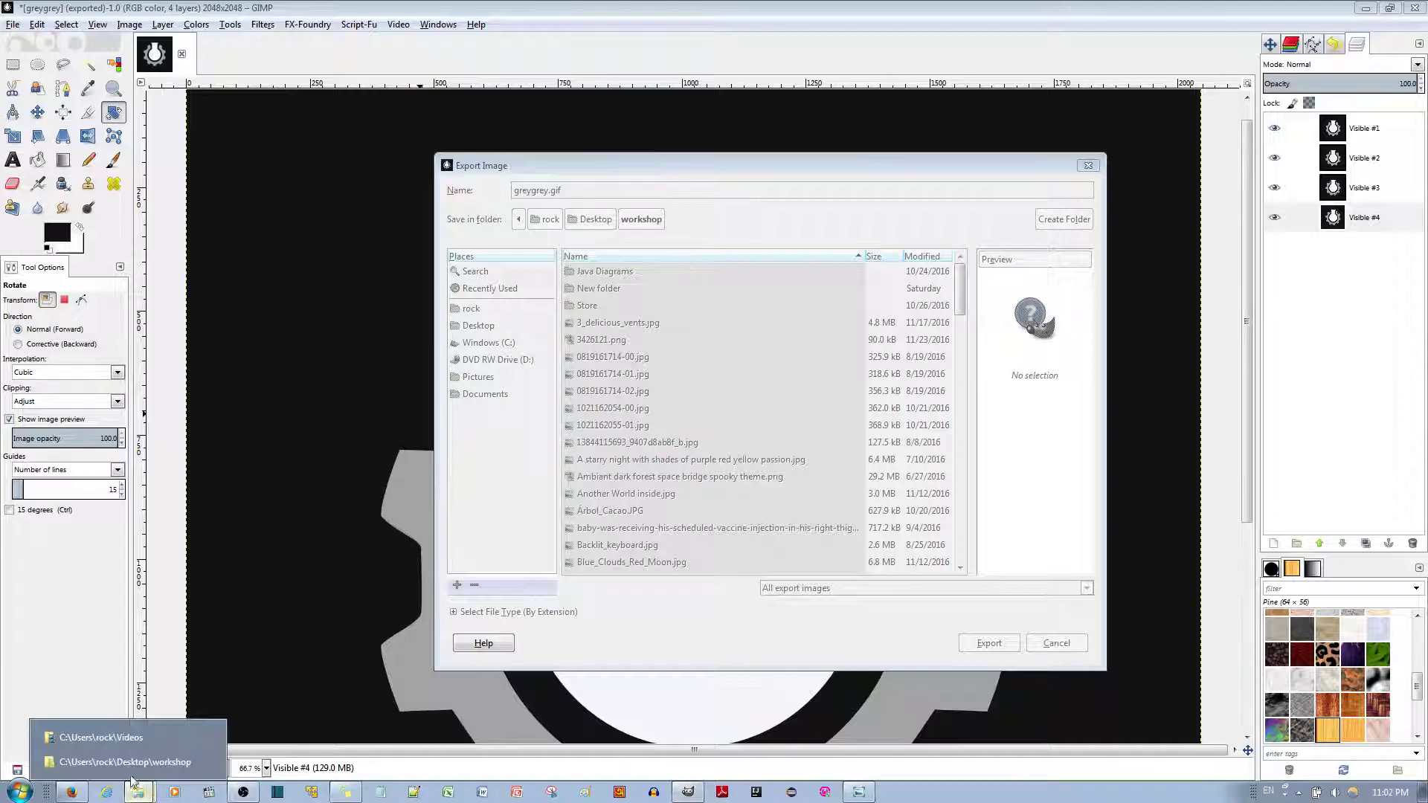
Return to the workshop folder and reopen greygrey.gif to check the looping gear animation.
click(125, 762)
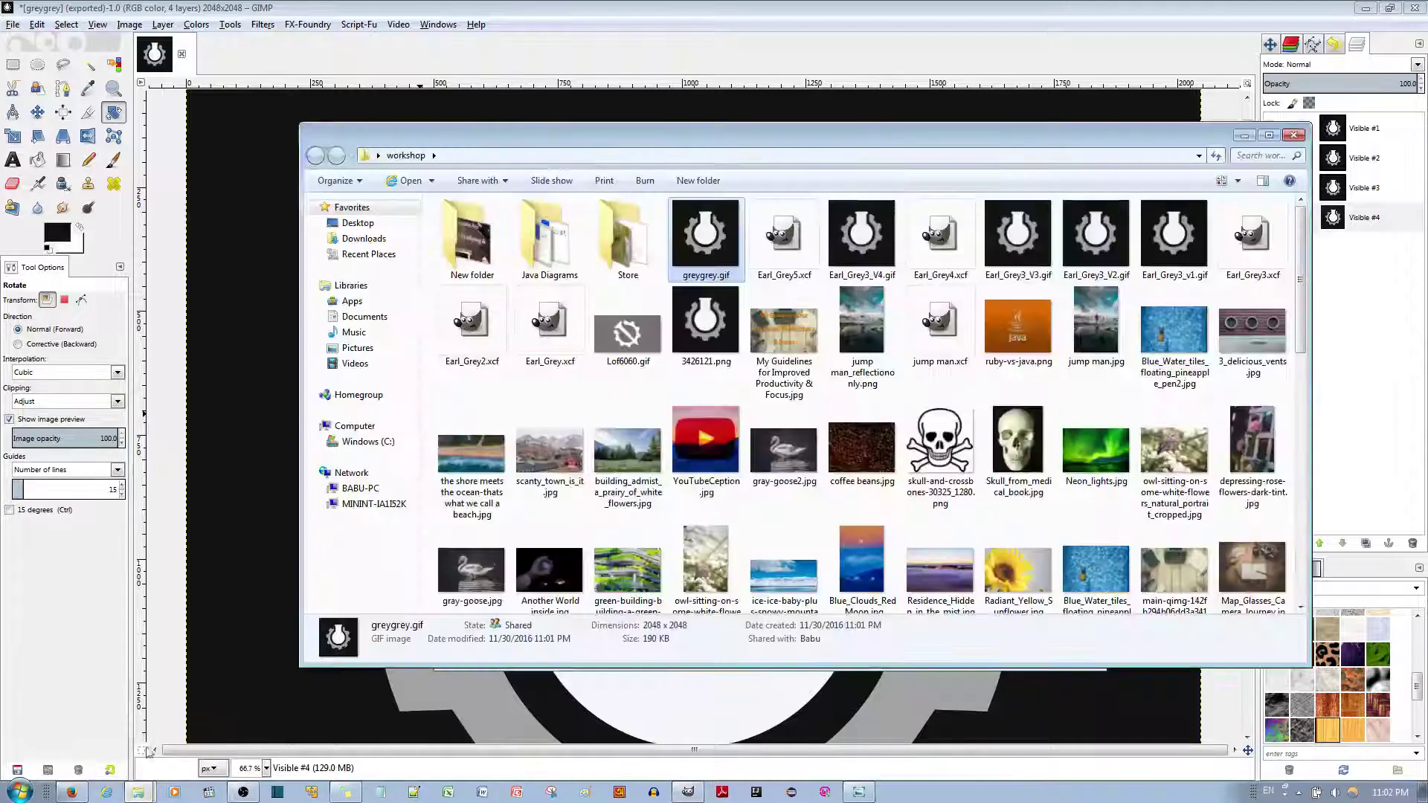
double_click(714, 247)
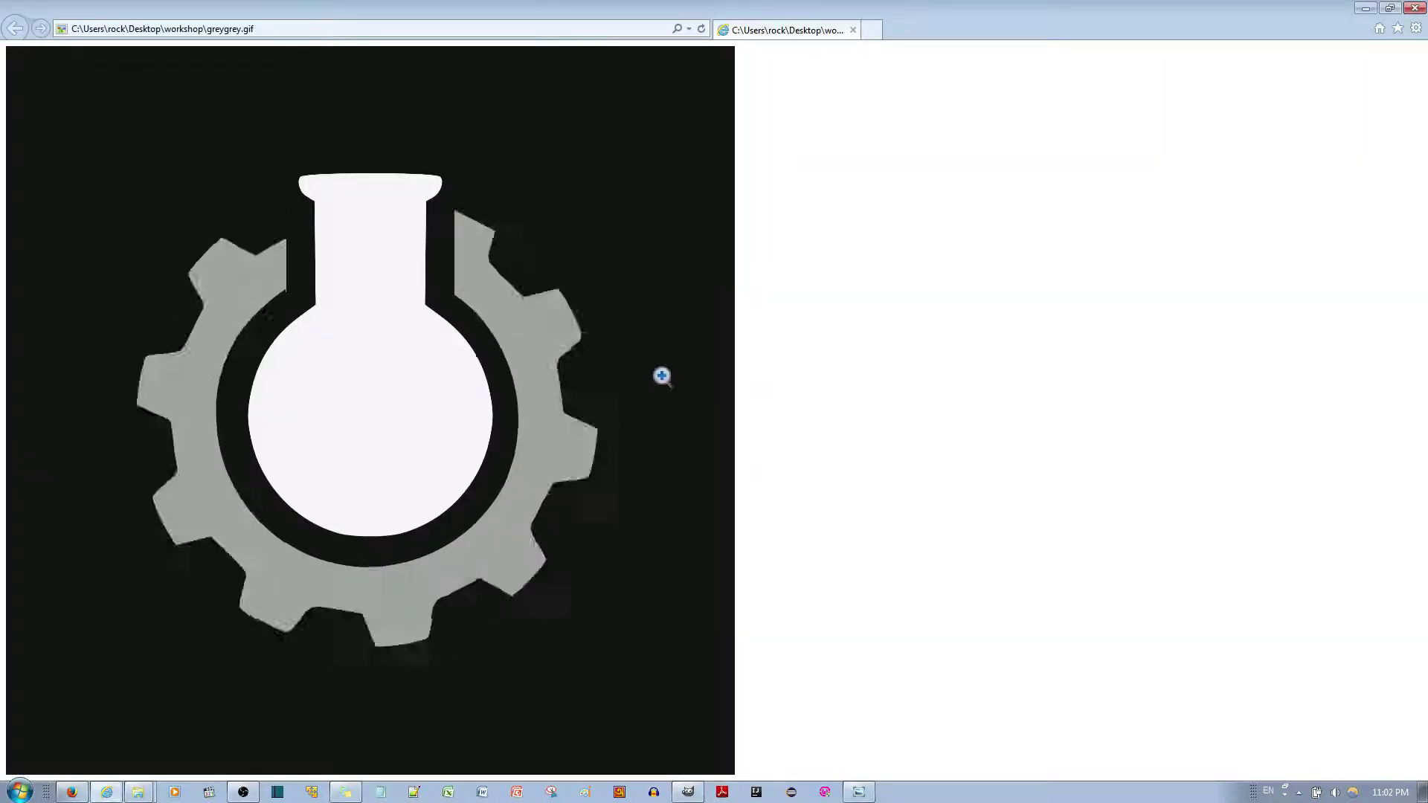